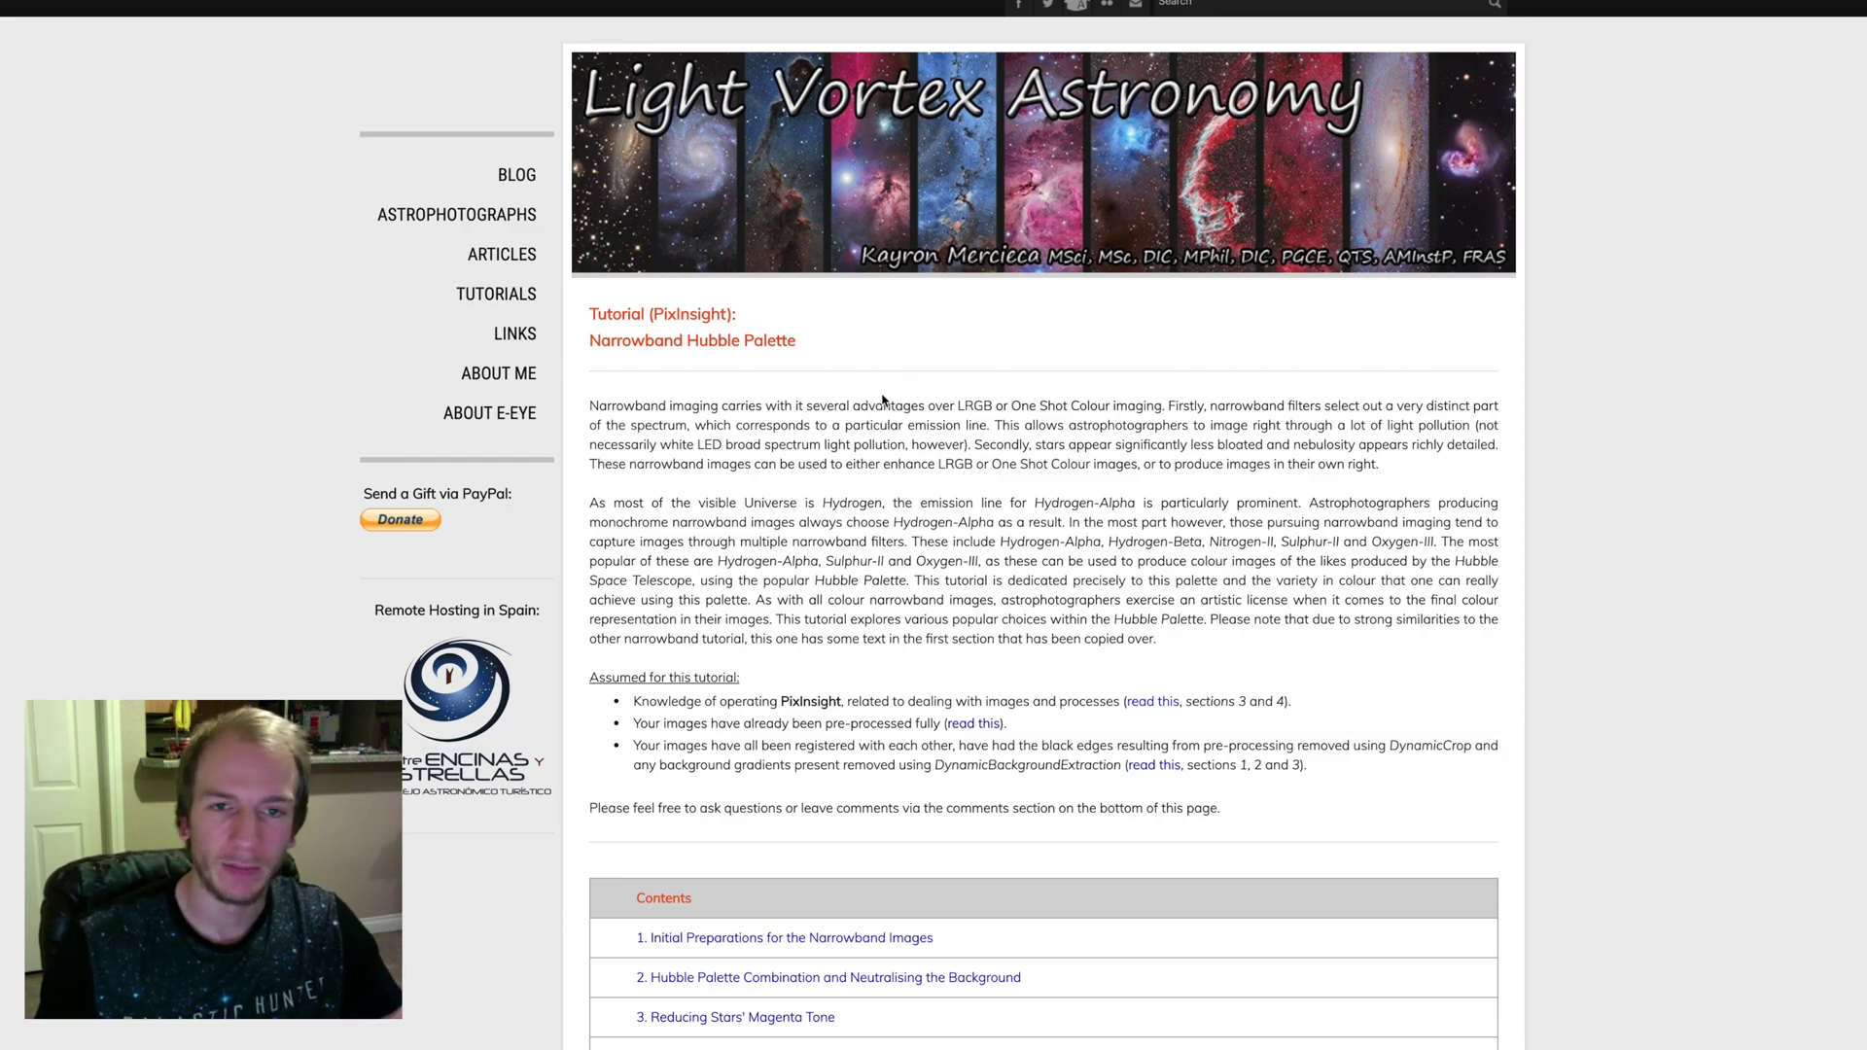
Scroll down the Narrowband Hubble Palette tutorial past its introduction and contents
{"action": "scroll", "coordinate": [883, 397], "scroll_direction": "down", "scroll_amount": 1}
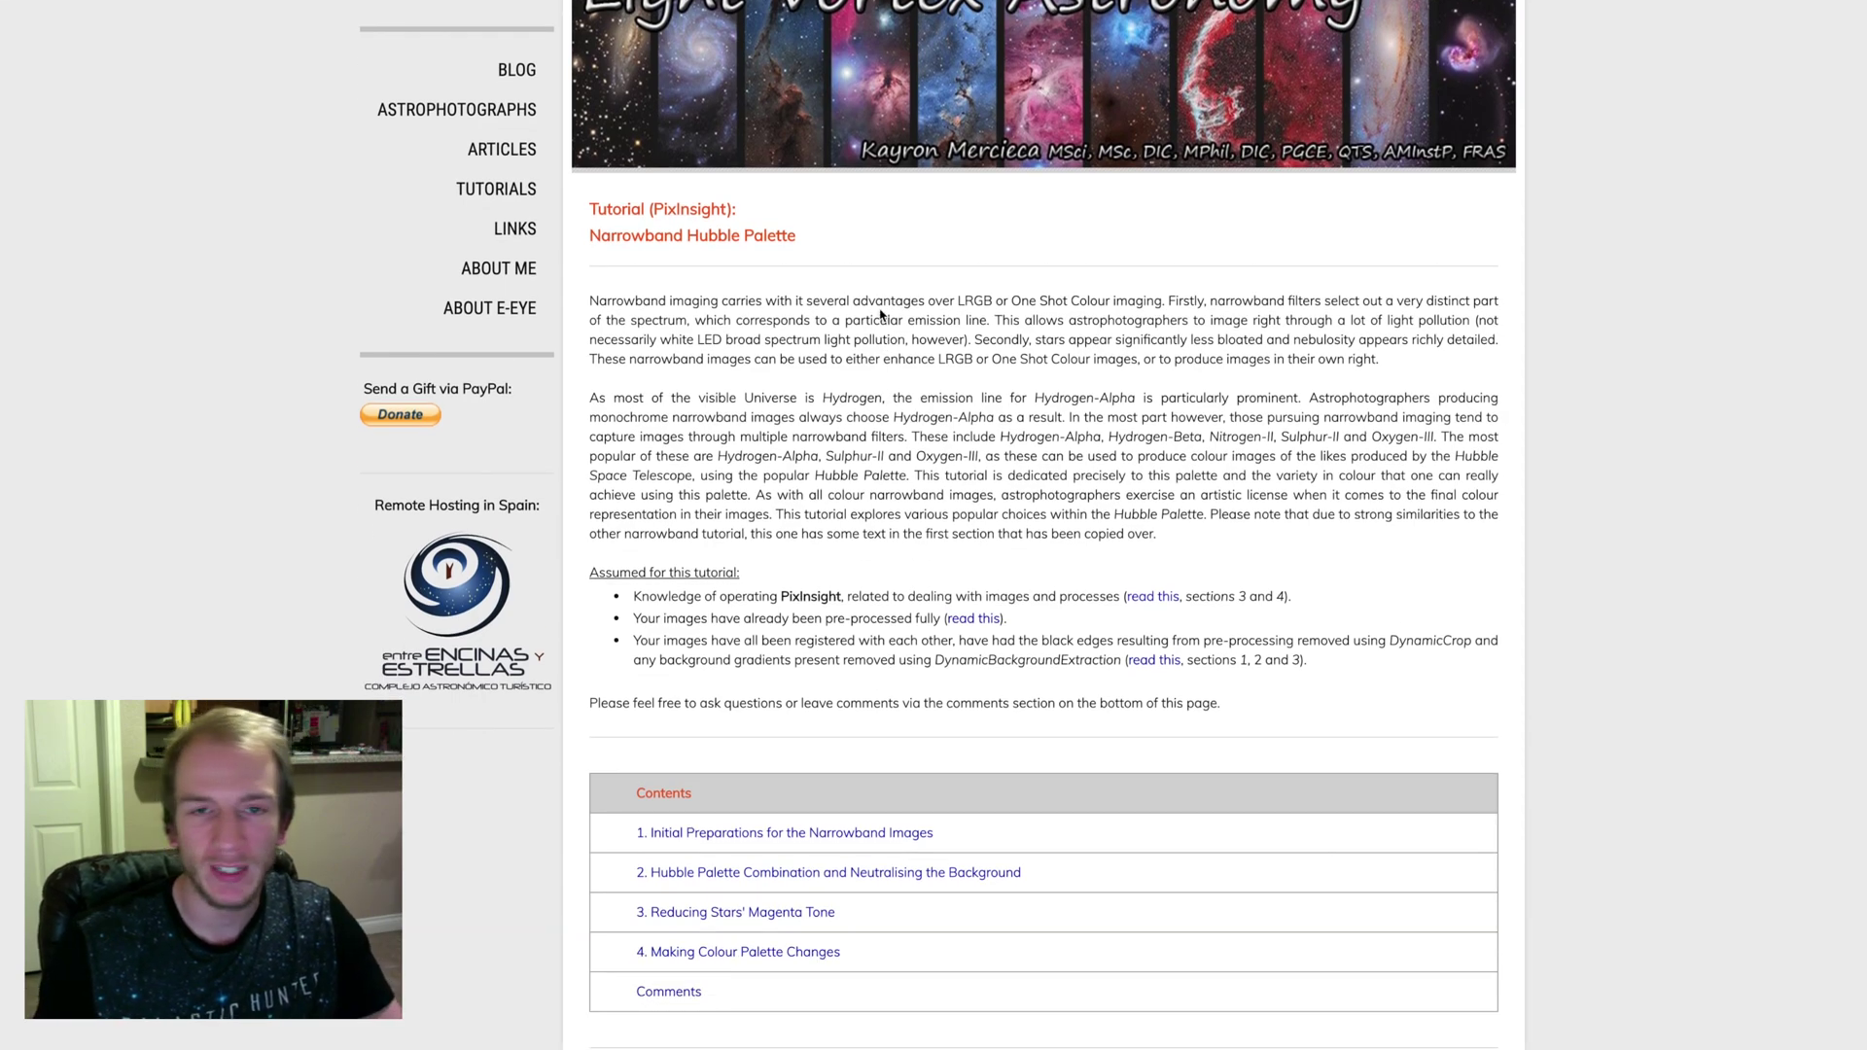
Skim down through the Hubble palette tutorial sections and back up again
{"action": "scroll", "coordinate": [881, 313], "scroll_direction": "down", "scroll_amount": 15}
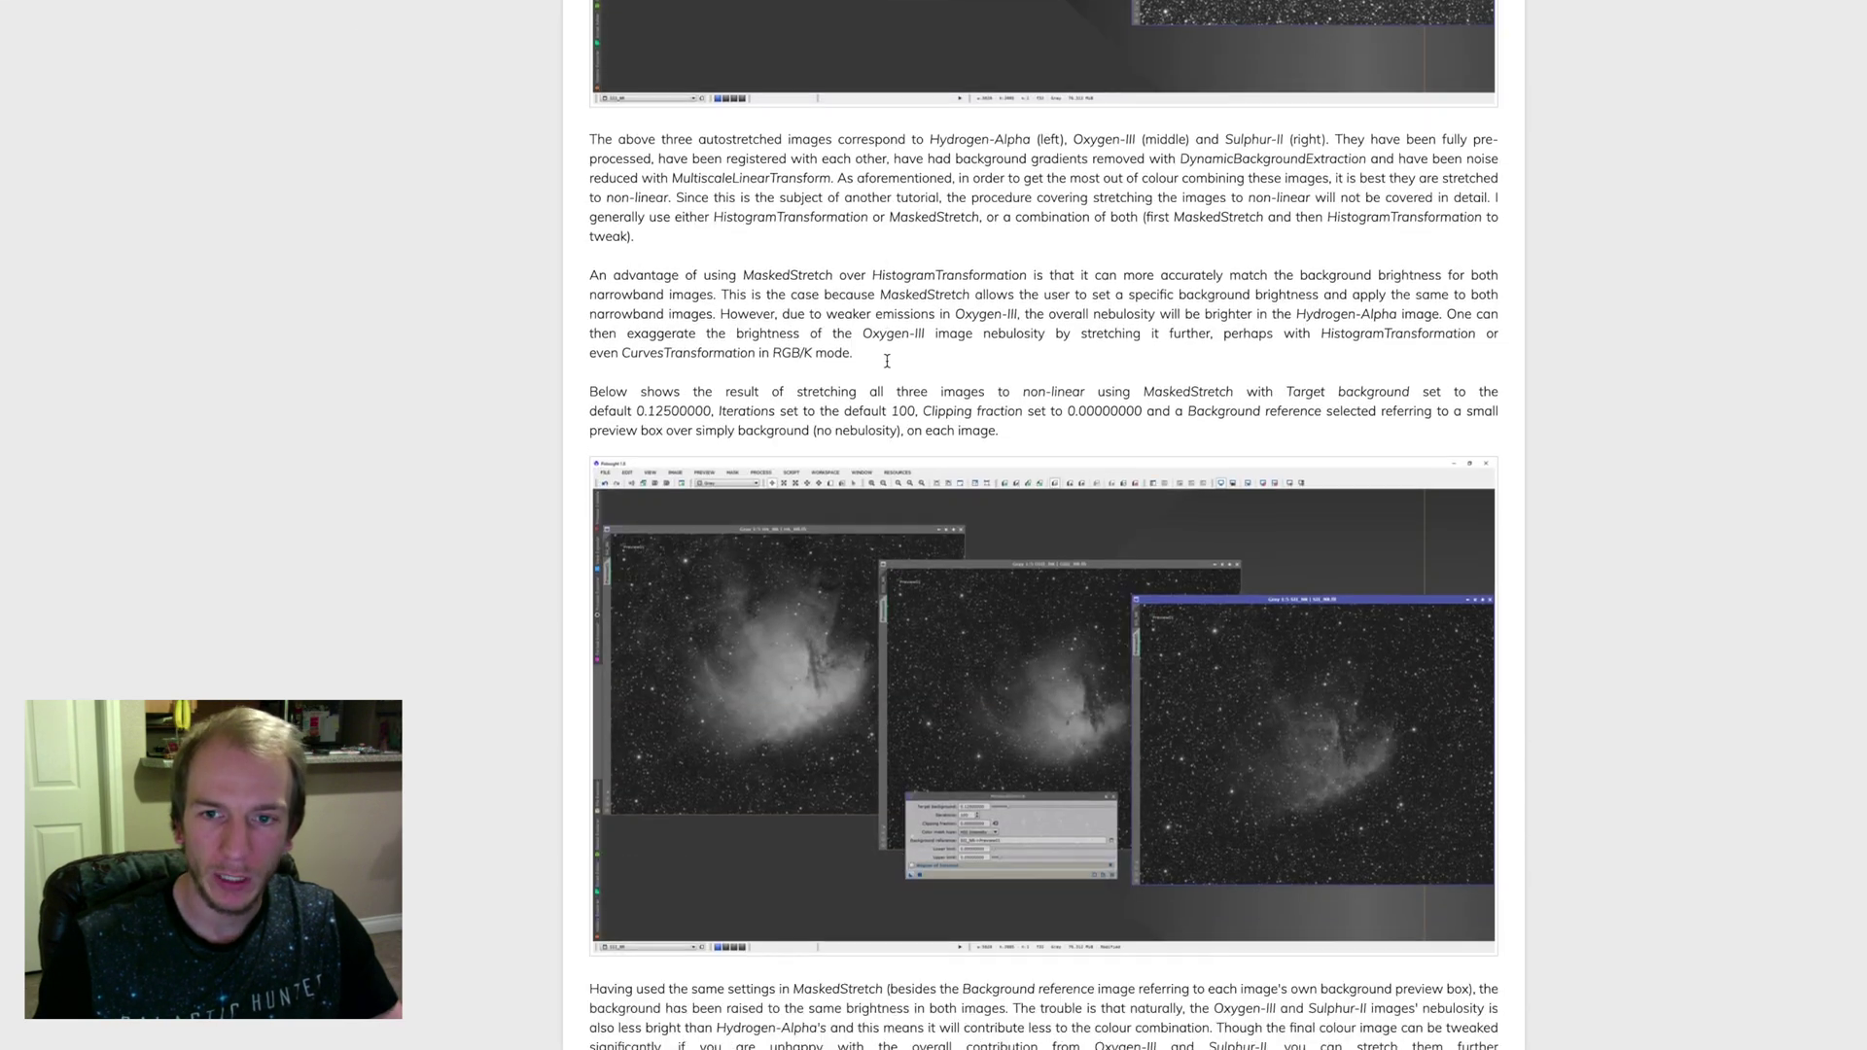
{"action": "scroll", "coordinate": [887, 361], "scroll_direction": "down", "scroll_amount": 12}
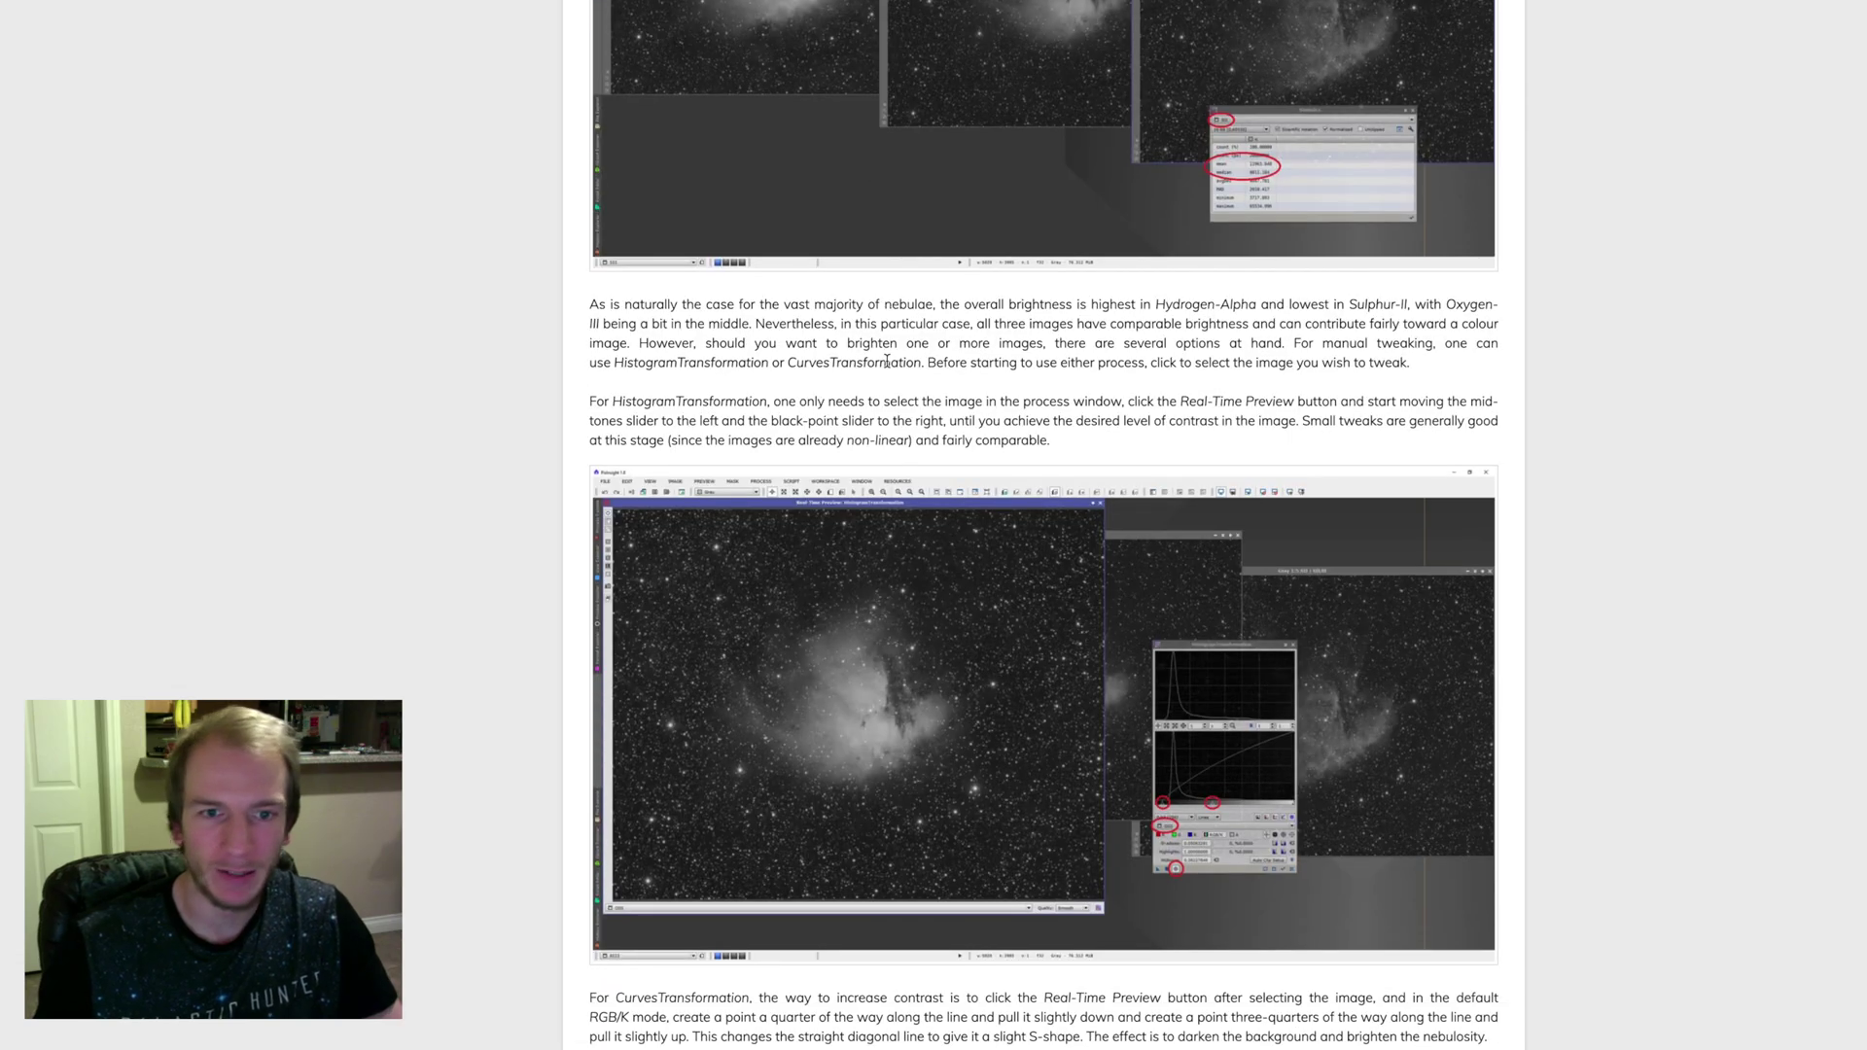
{"action": "scroll", "coordinate": [887, 360], "scroll_direction": "down", "scroll_amount": 18}
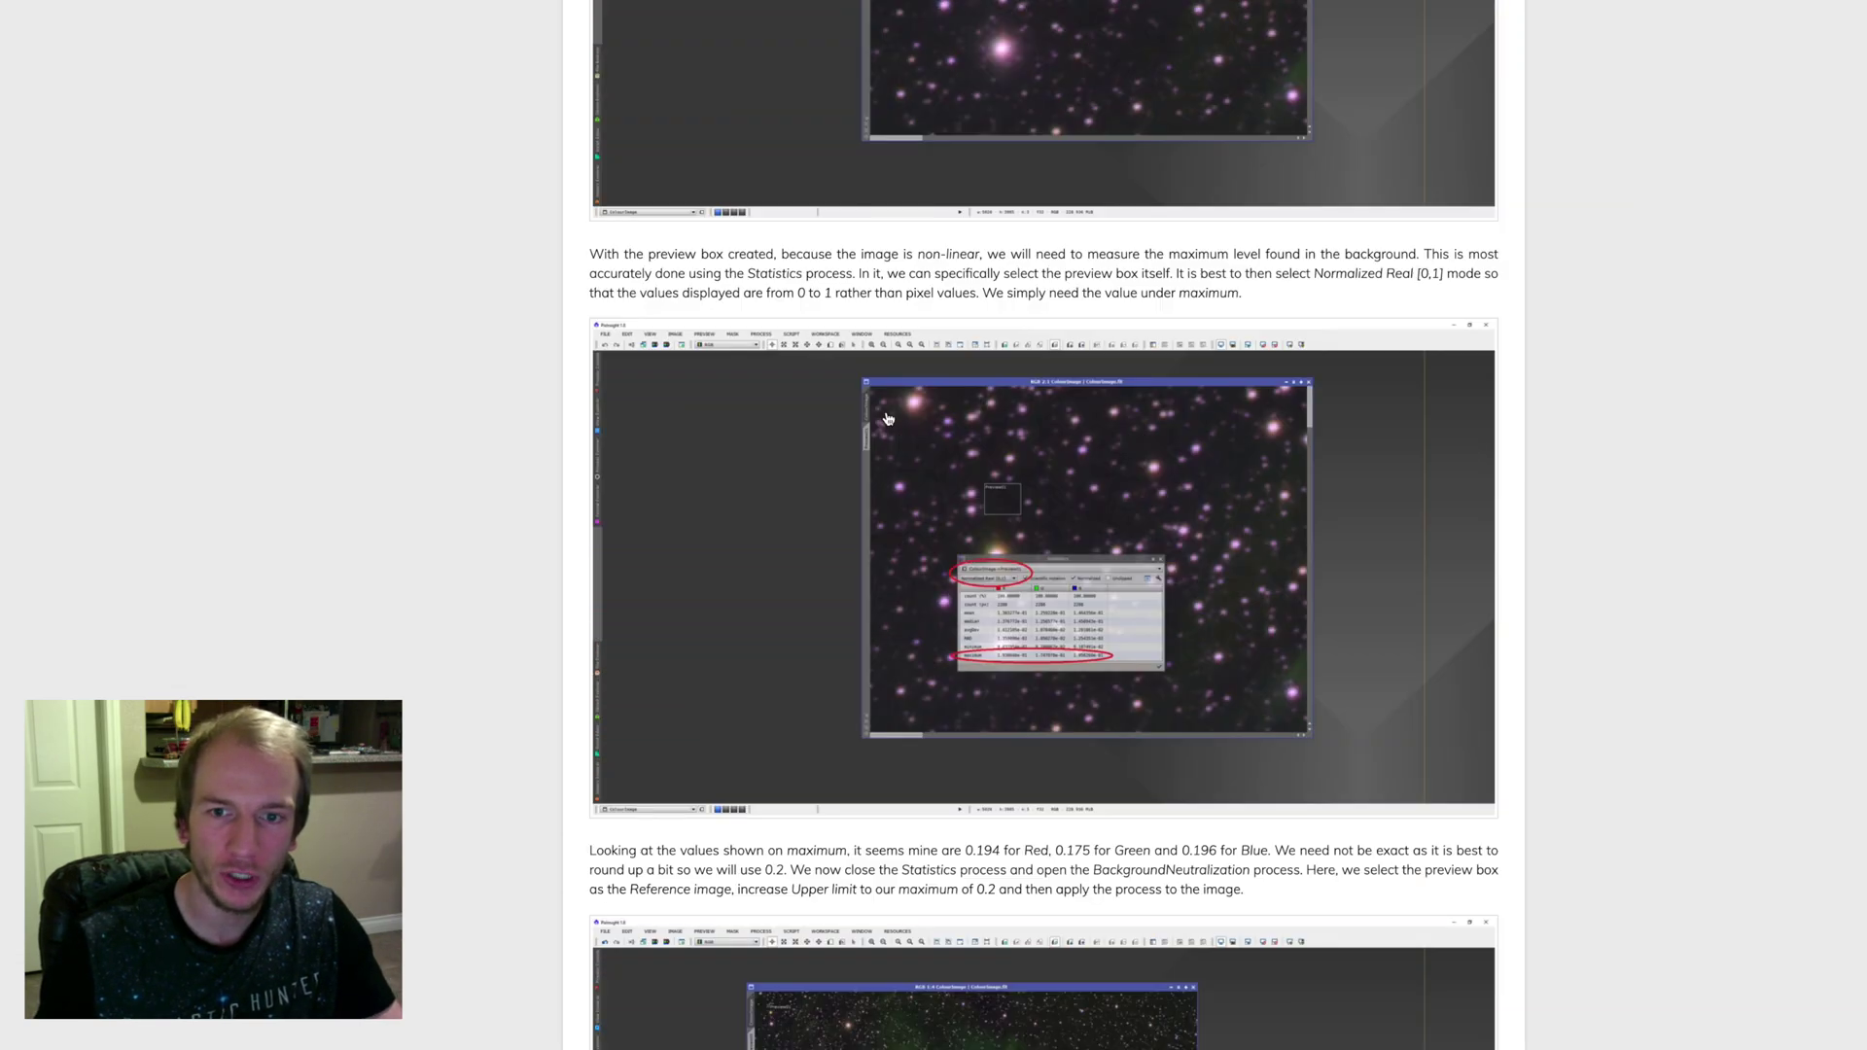
{"action": "scroll", "coordinate": [887, 418], "scroll_direction": "down", "scroll_amount": 15}
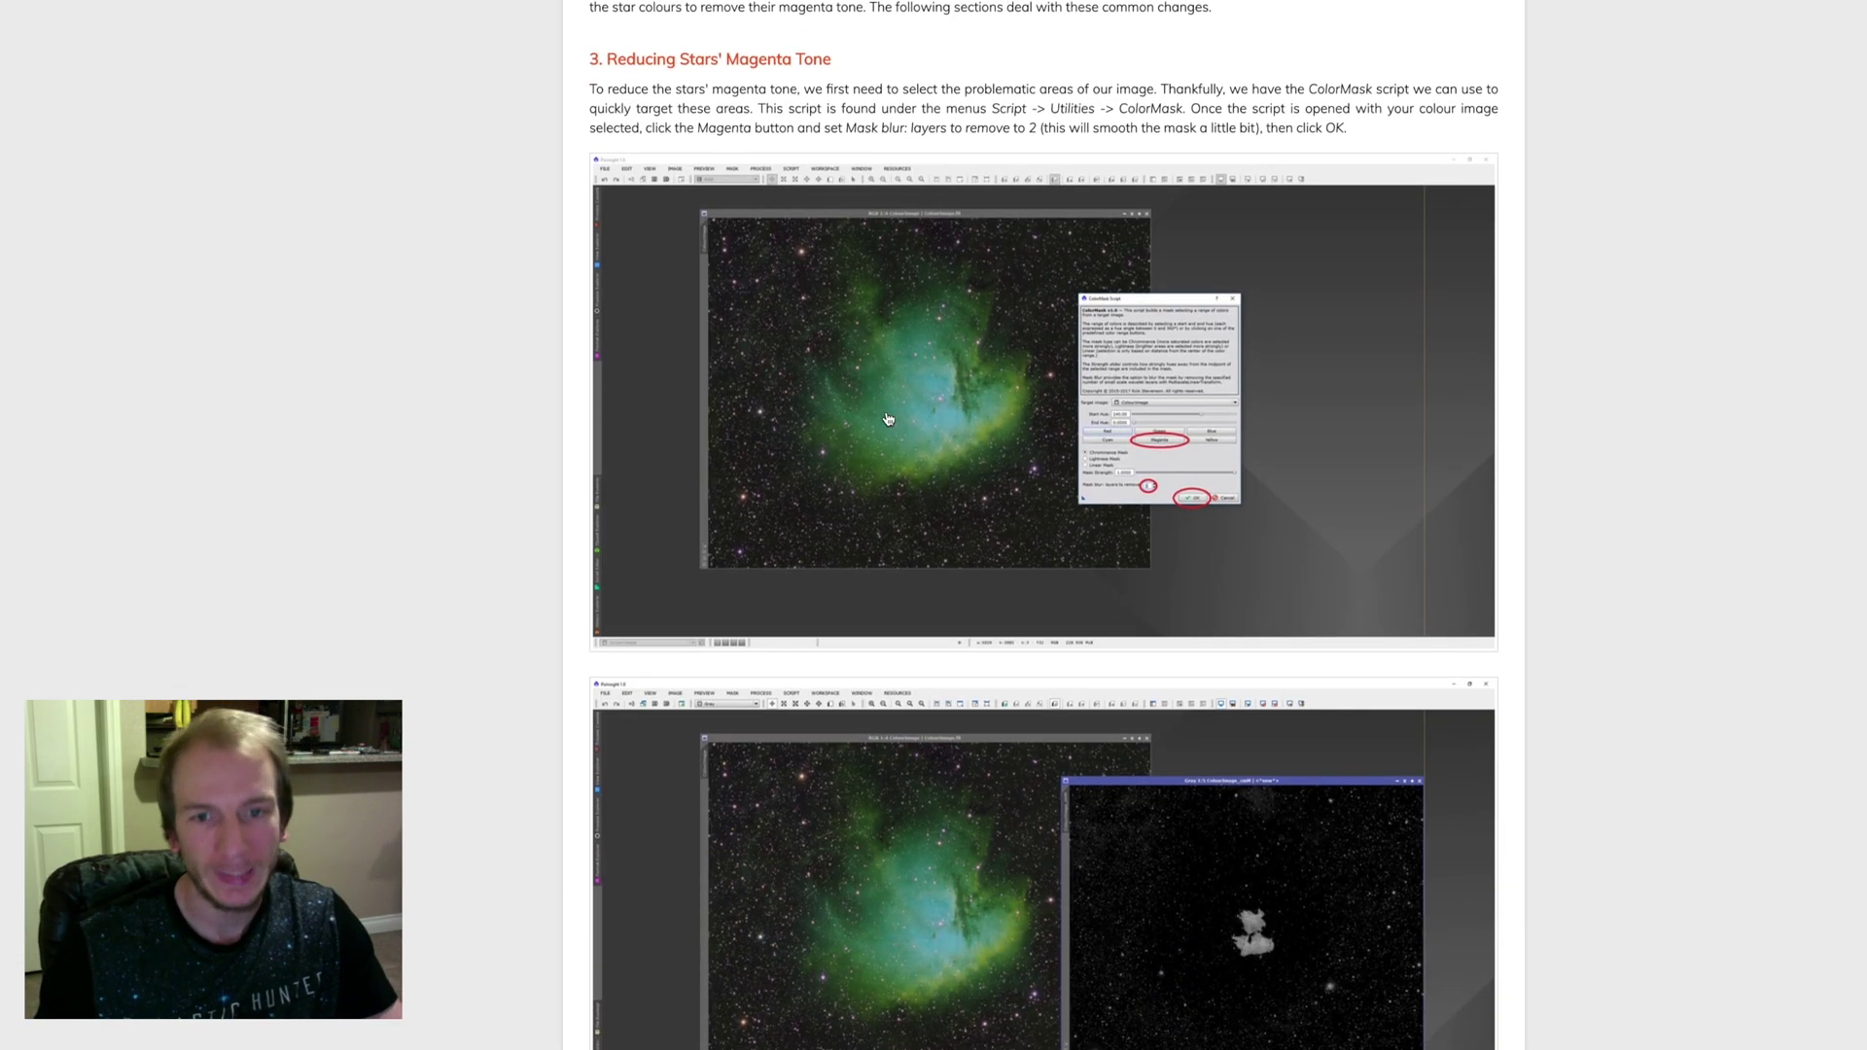
{"action": "scroll", "coordinate": [887, 418], "scroll_direction": "up", "scroll_amount": 4}
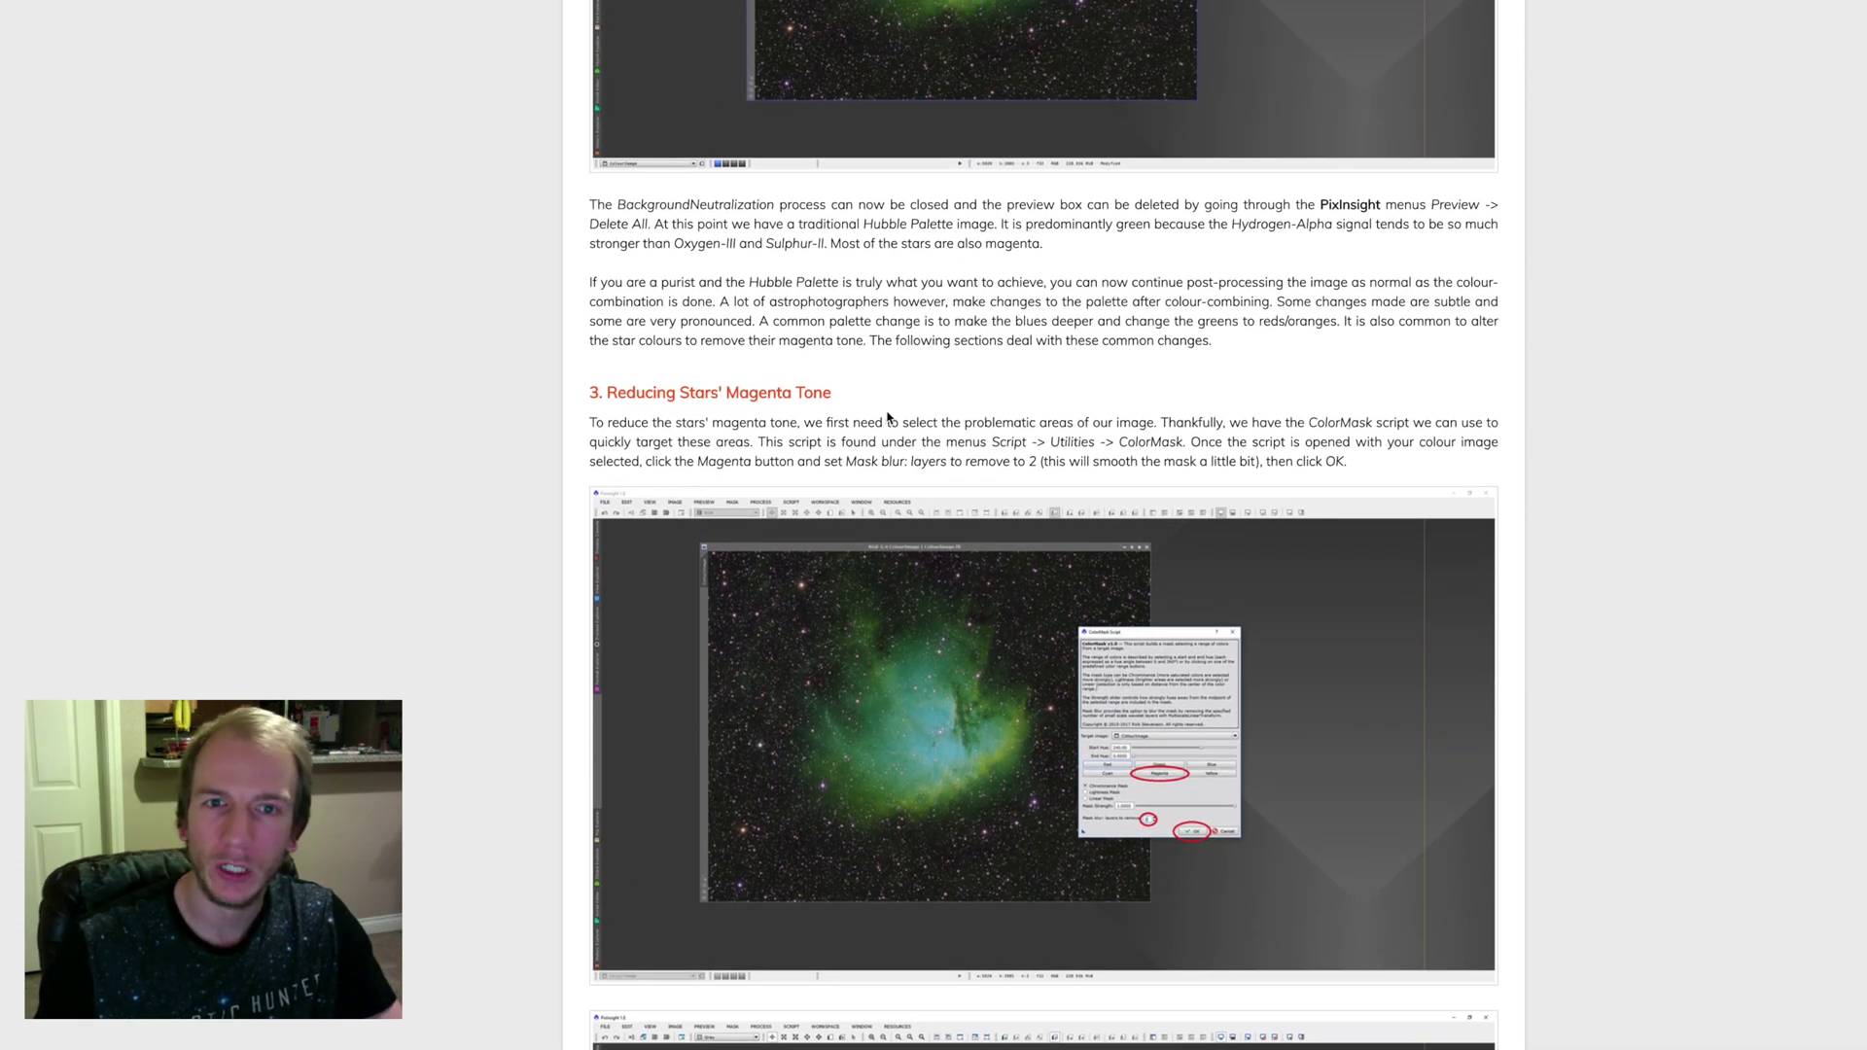
{"action": "scroll", "coordinate": [886, 418], "scroll_direction": "up", "scroll_amount": 20}
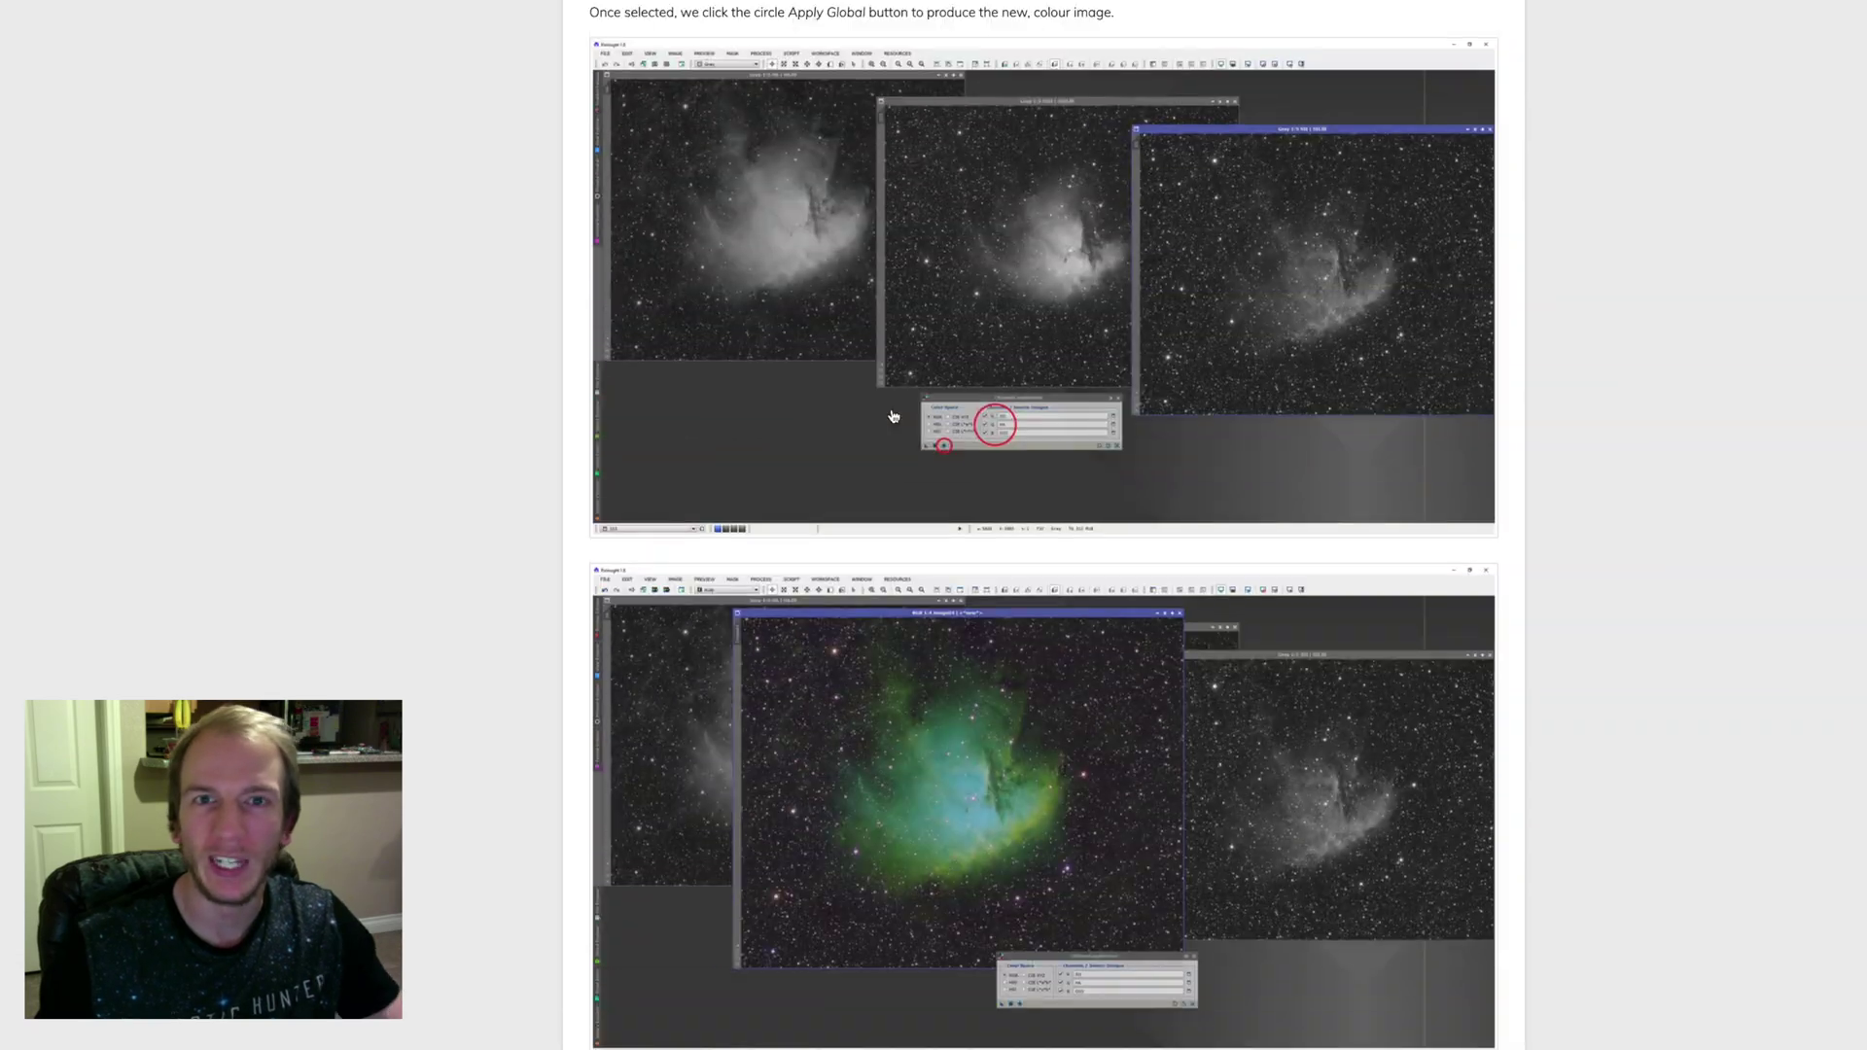
{"action": "scroll", "coordinate": [892, 416], "scroll_direction": "up", "scroll_amount": 4}
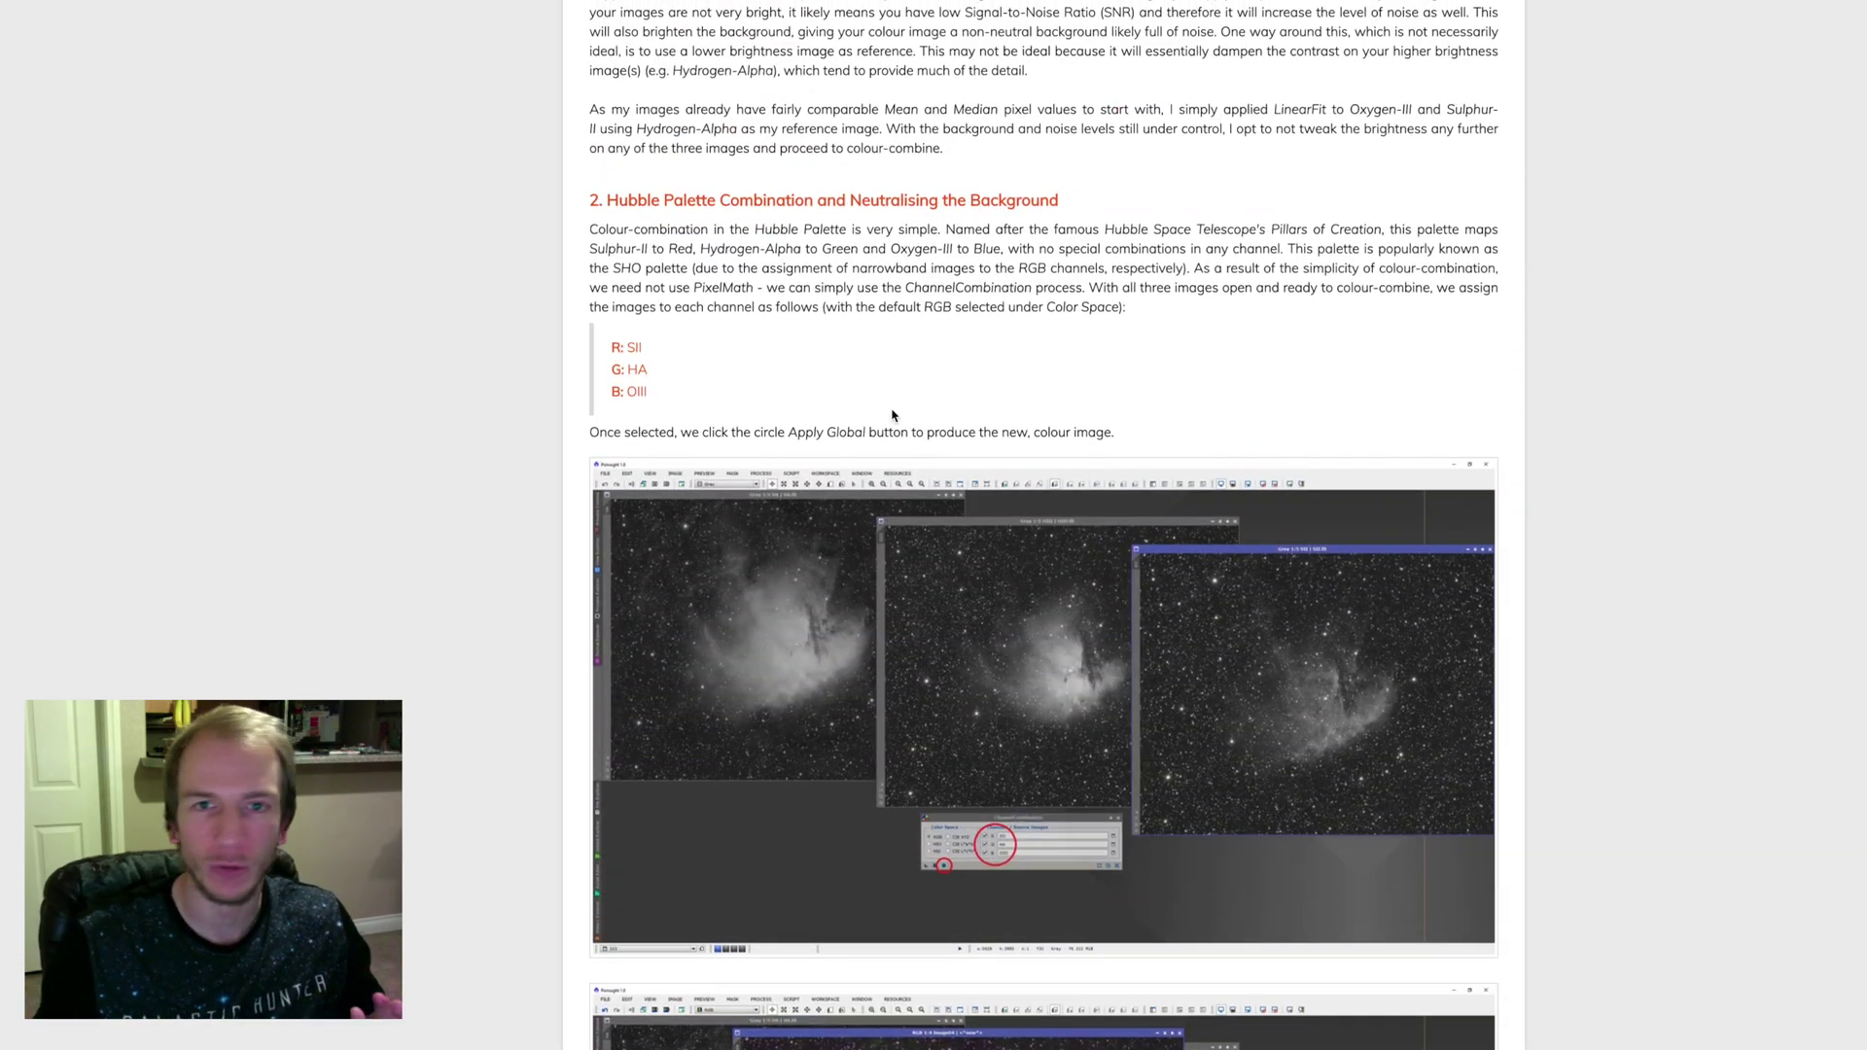
{"action": "scroll", "coordinate": [893, 415], "scroll_direction": "up", "scroll_amount": 15}
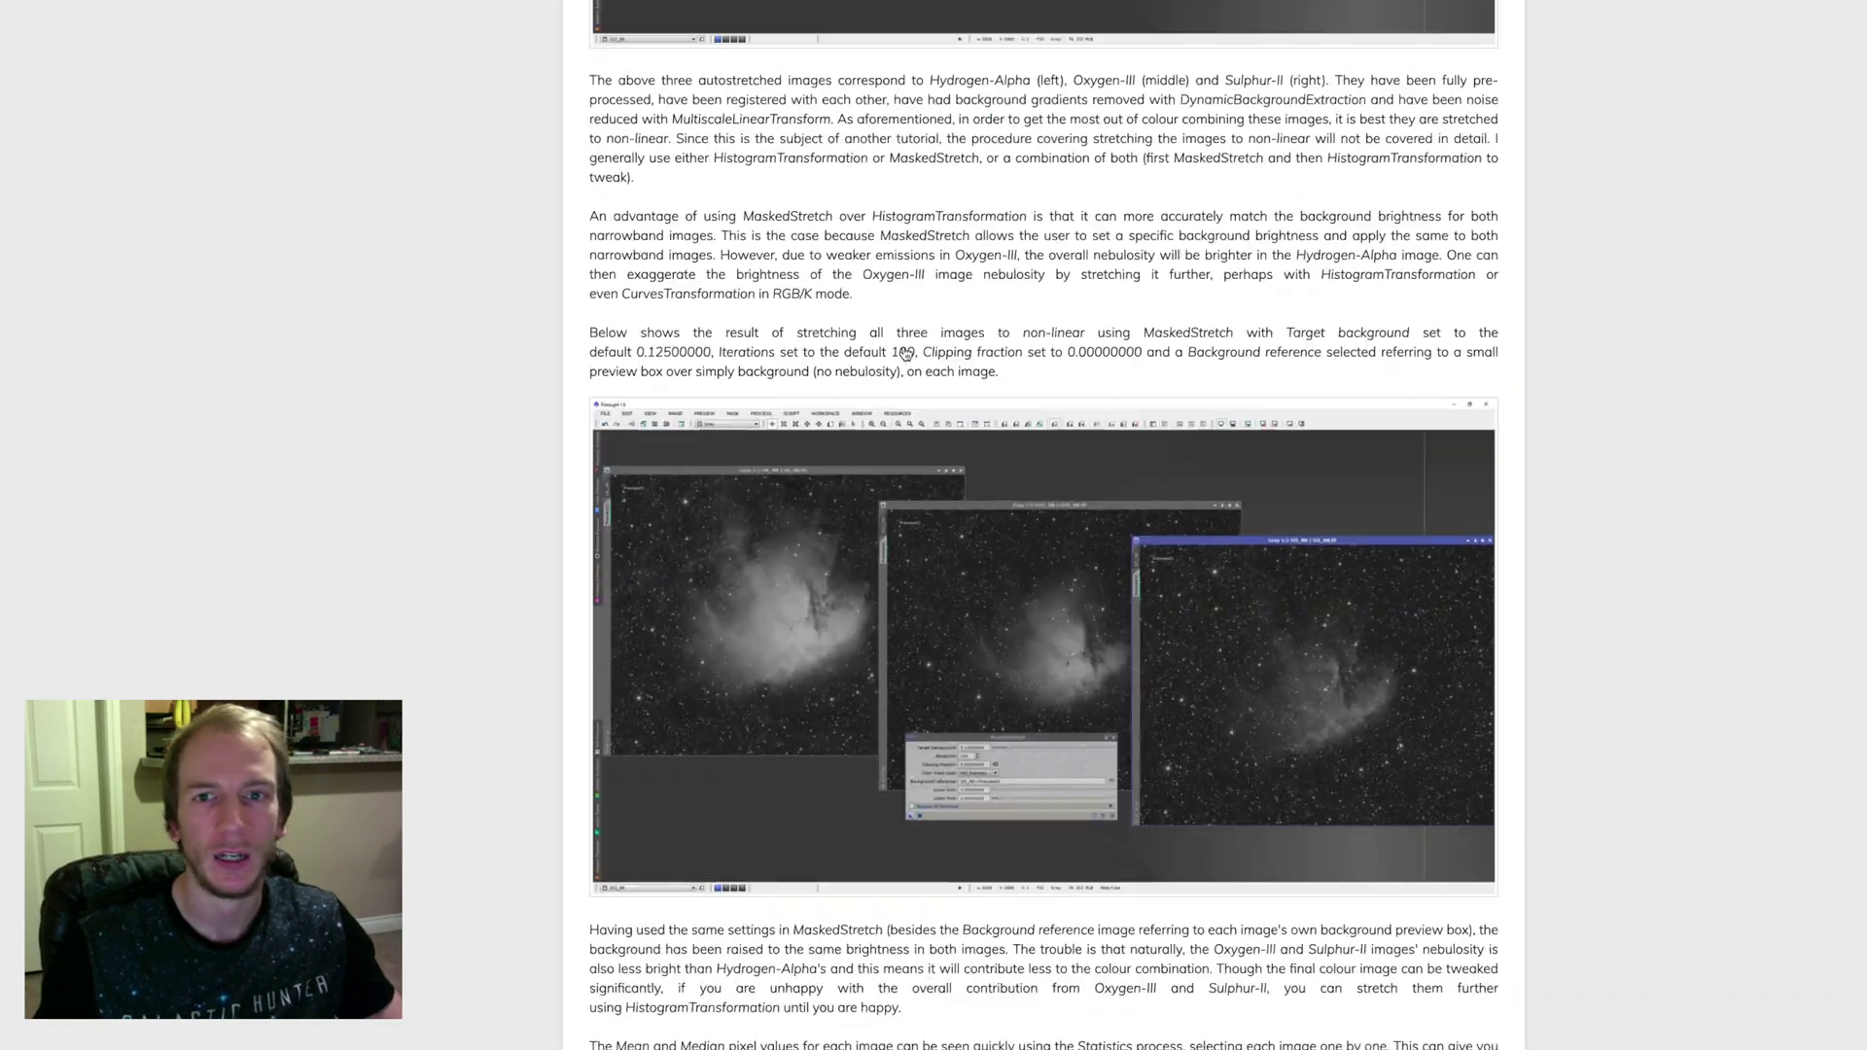
{"action": "scroll", "coordinate": [904, 354], "scroll_direction": "up", "scroll_amount": 20}
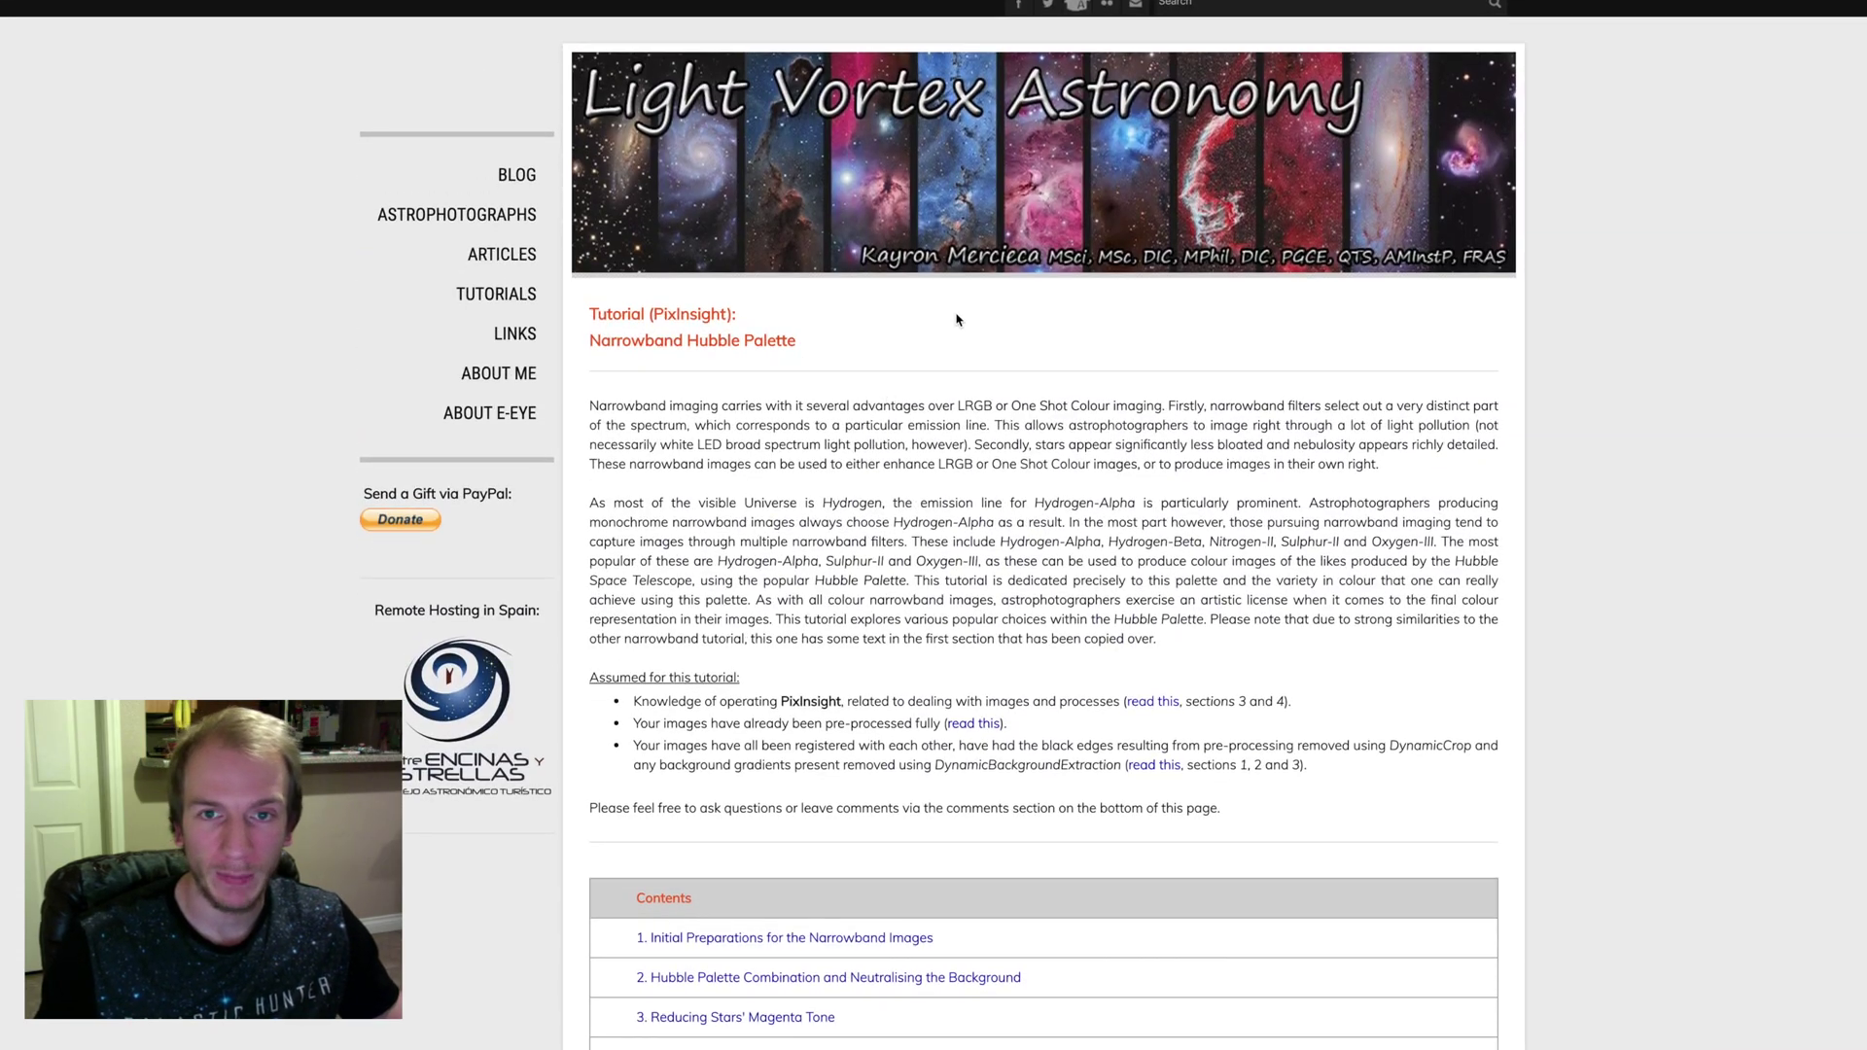
Scroll the tutorial once more, then choose a different folder in the file browser
{"action": "scroll", "coordinate": [955, 323], "scroll_direction": "down", "scroll_amount": 2}
{"action": "scroll", "coordinate": [953, 326], "scroll_direction": "up", "scroll_amount": 3}
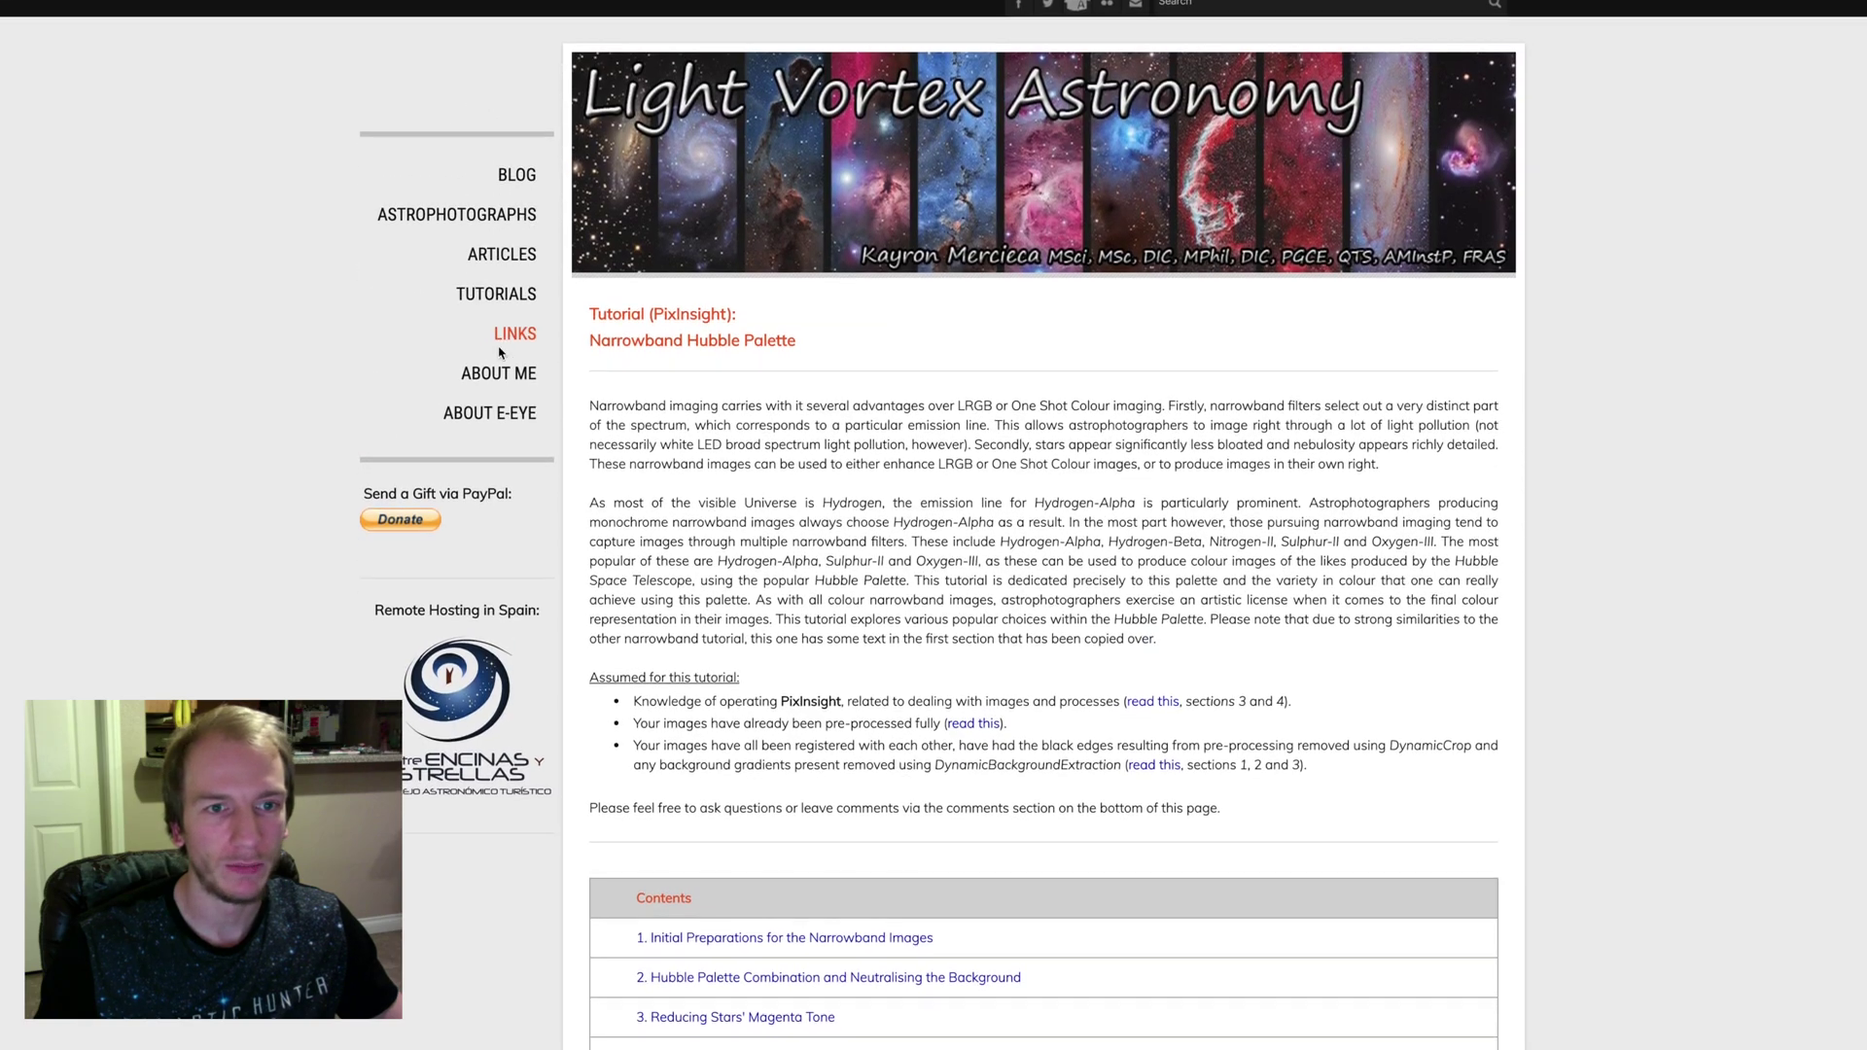
{"action": "scroll", "coordinate": [948, 514], "scroll_direction": "down", "scroll_amount": 3}
{"action": "scroll", "coordinate": [948, 514], "scroll_direction": "down", "scroll_amount": 12}
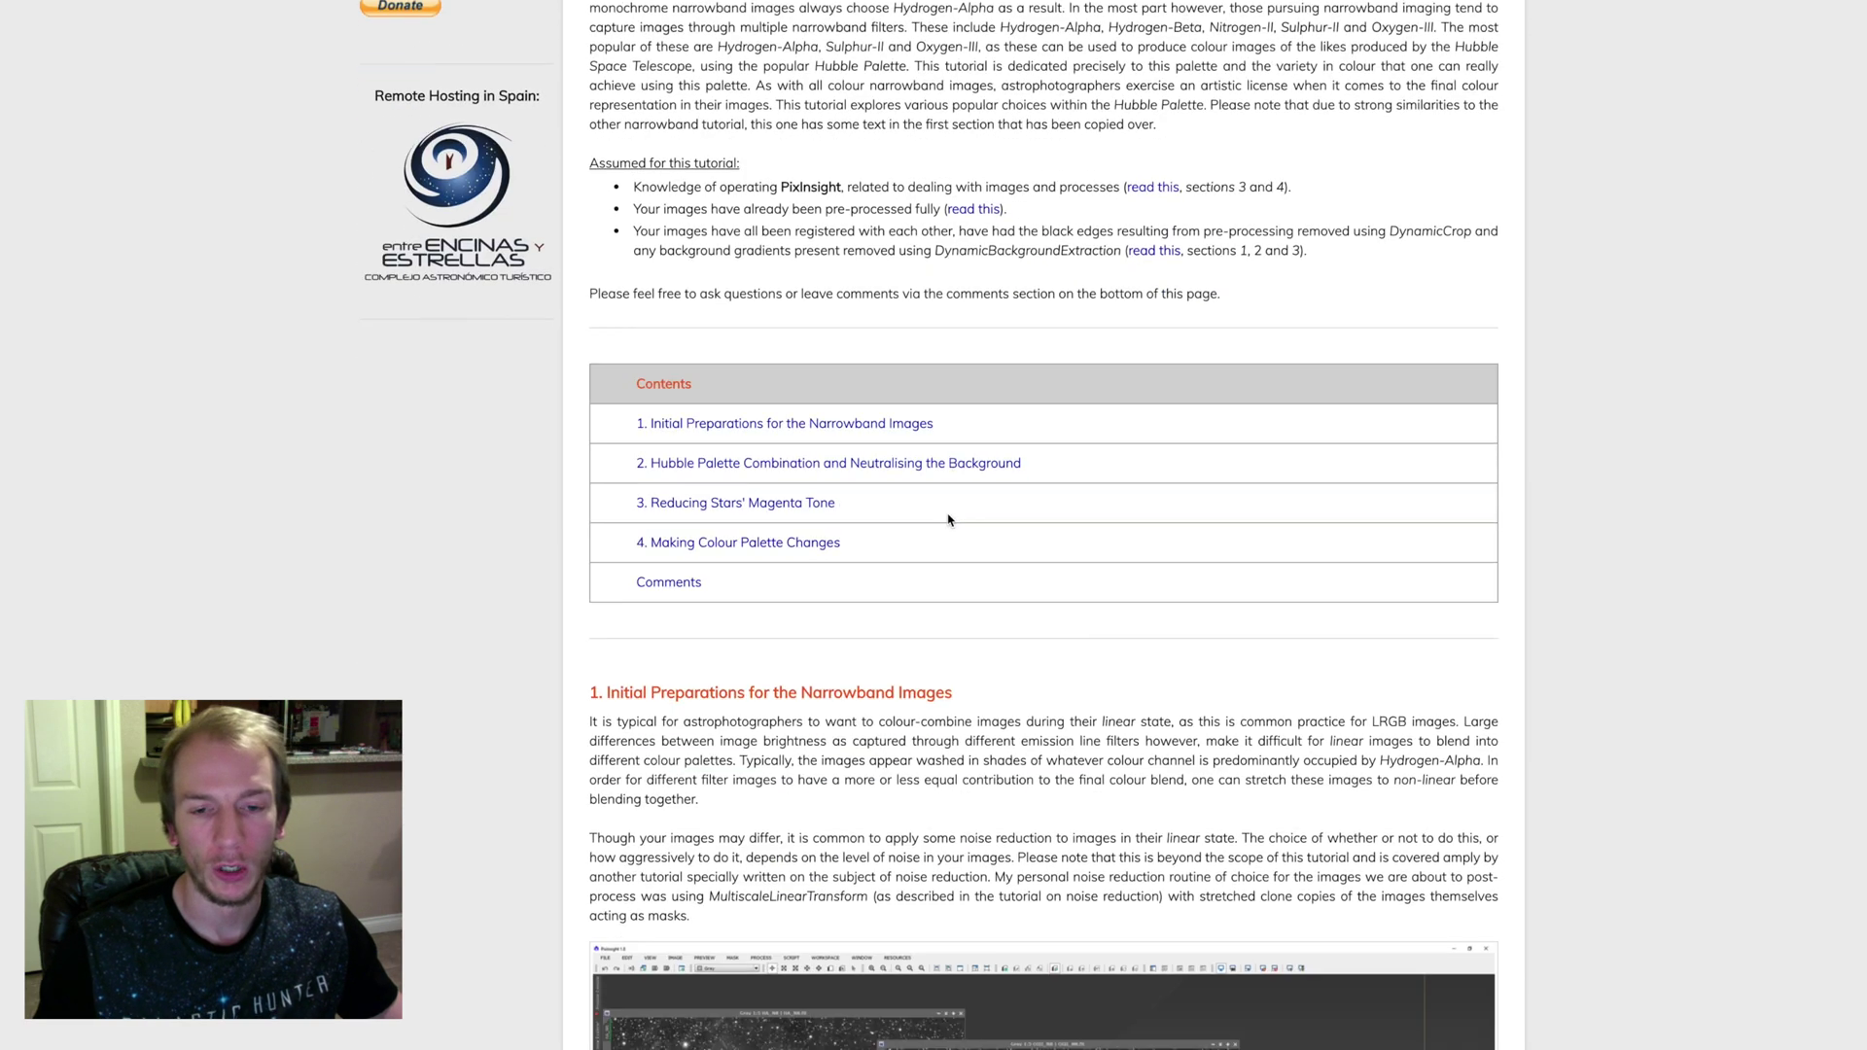
{"action": "scroll", "coordinate": [951, 520], "scroll_direction": "down", "scroll_amount": 1}
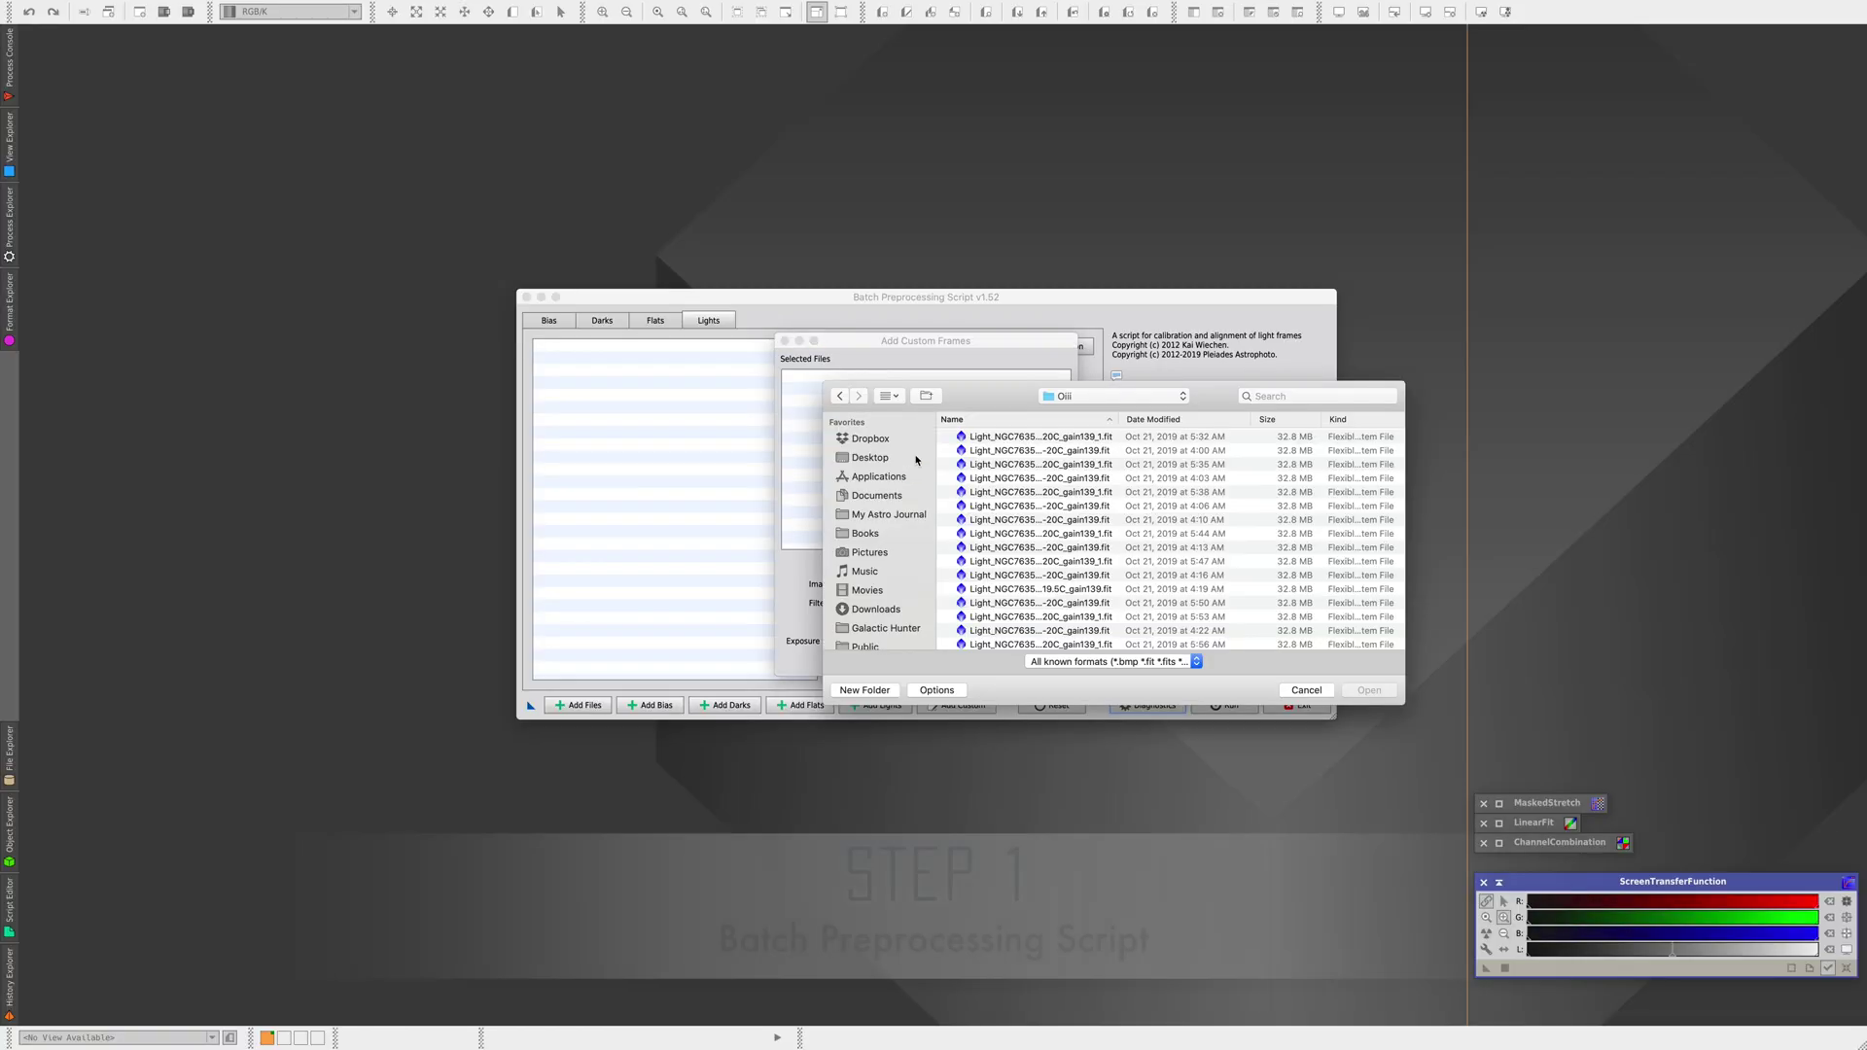
{"action": "left_click", "coordinate": [1067, 399]}
Add all Bubble Nebula Ha light frames as a custom light set with filter name H
{"action": "left_click", "coordinate": [1066, 413]}
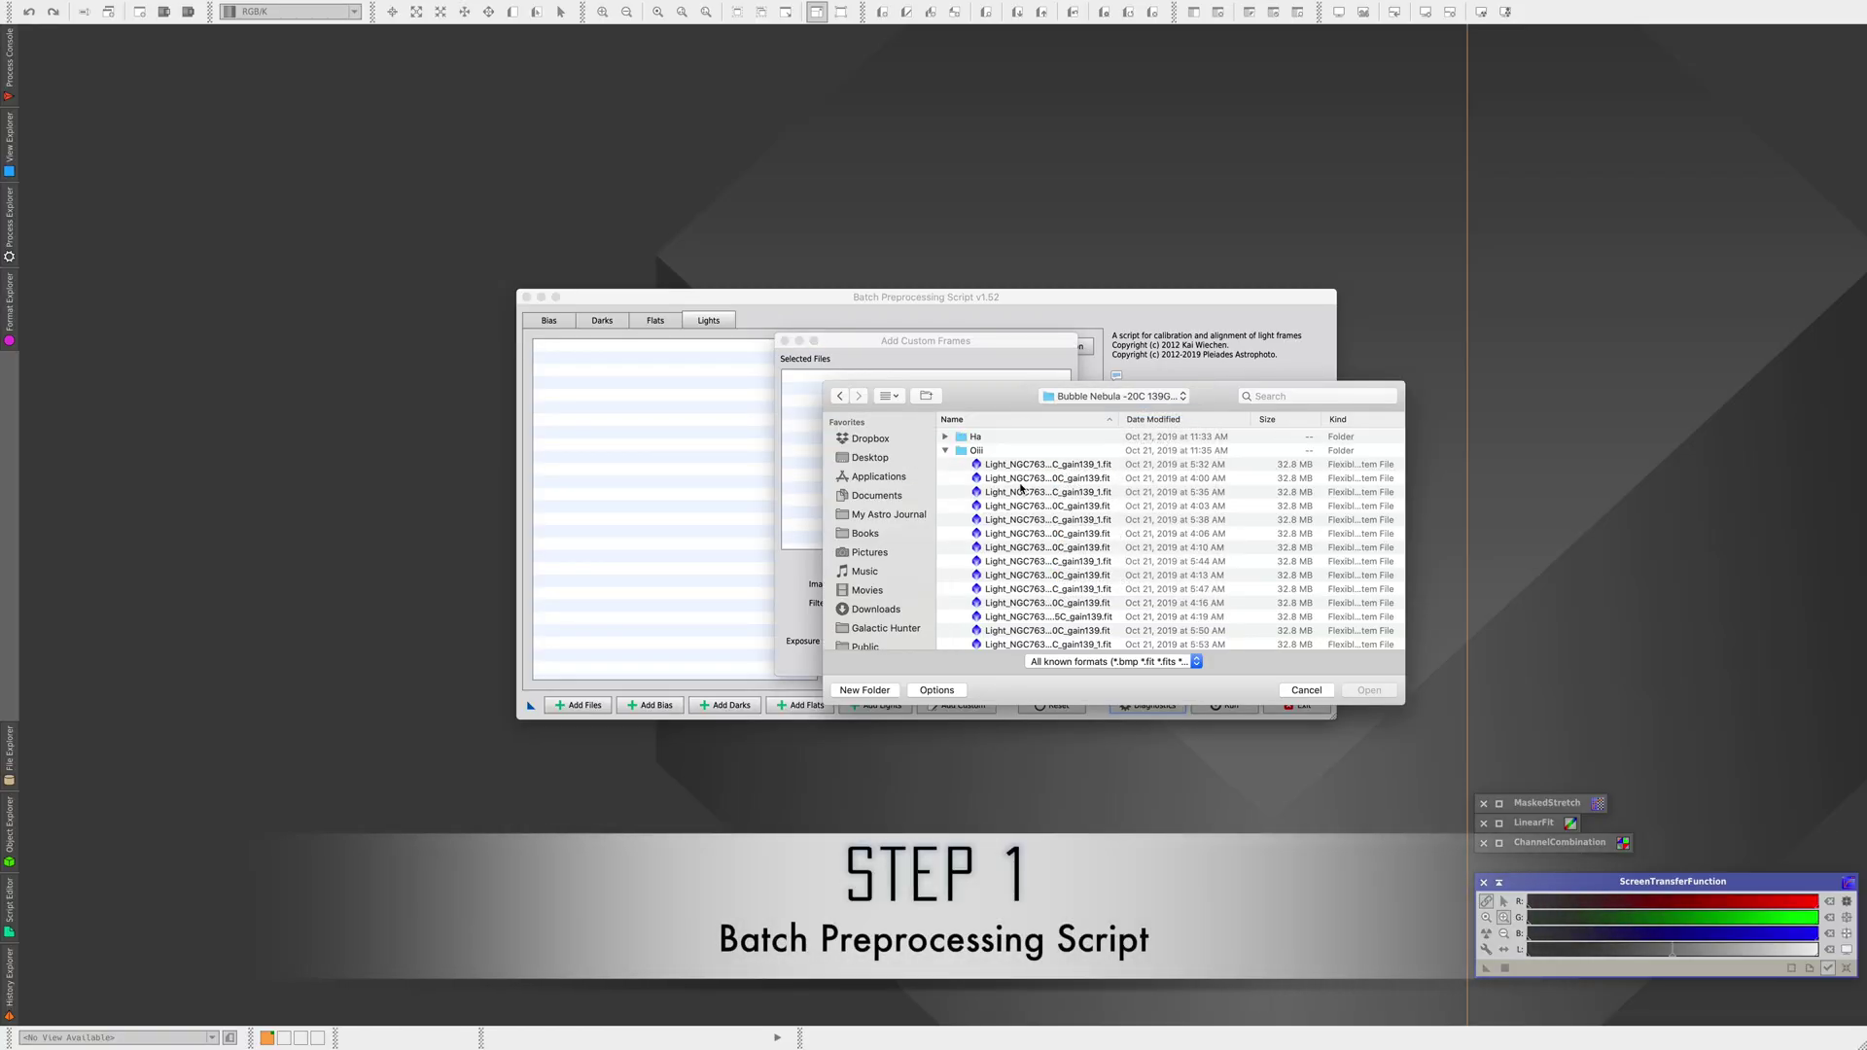
{"action": "key", "text": "super+a"}
{"action": "scroll", "coordinate": [999, 471], "scroll_direction": "down", "scroll_amount": 1}
{"action": "left_click", "coordinate": [1369, 689]}
{"action": "left_click", "coordinate": [962, 583]}
{"action": "left_click", "coordinate": [933, 653]}
{"action": "left_click", "coordinate": [860, 603]}
{"action": "type", "text": "H"}
{"action": "left_click", "coordinate": [907, 661]}
Add all OIII light frames as a second custom light set with filter name OIII
{"action": "left_click", "coordinate": [958, 705]}
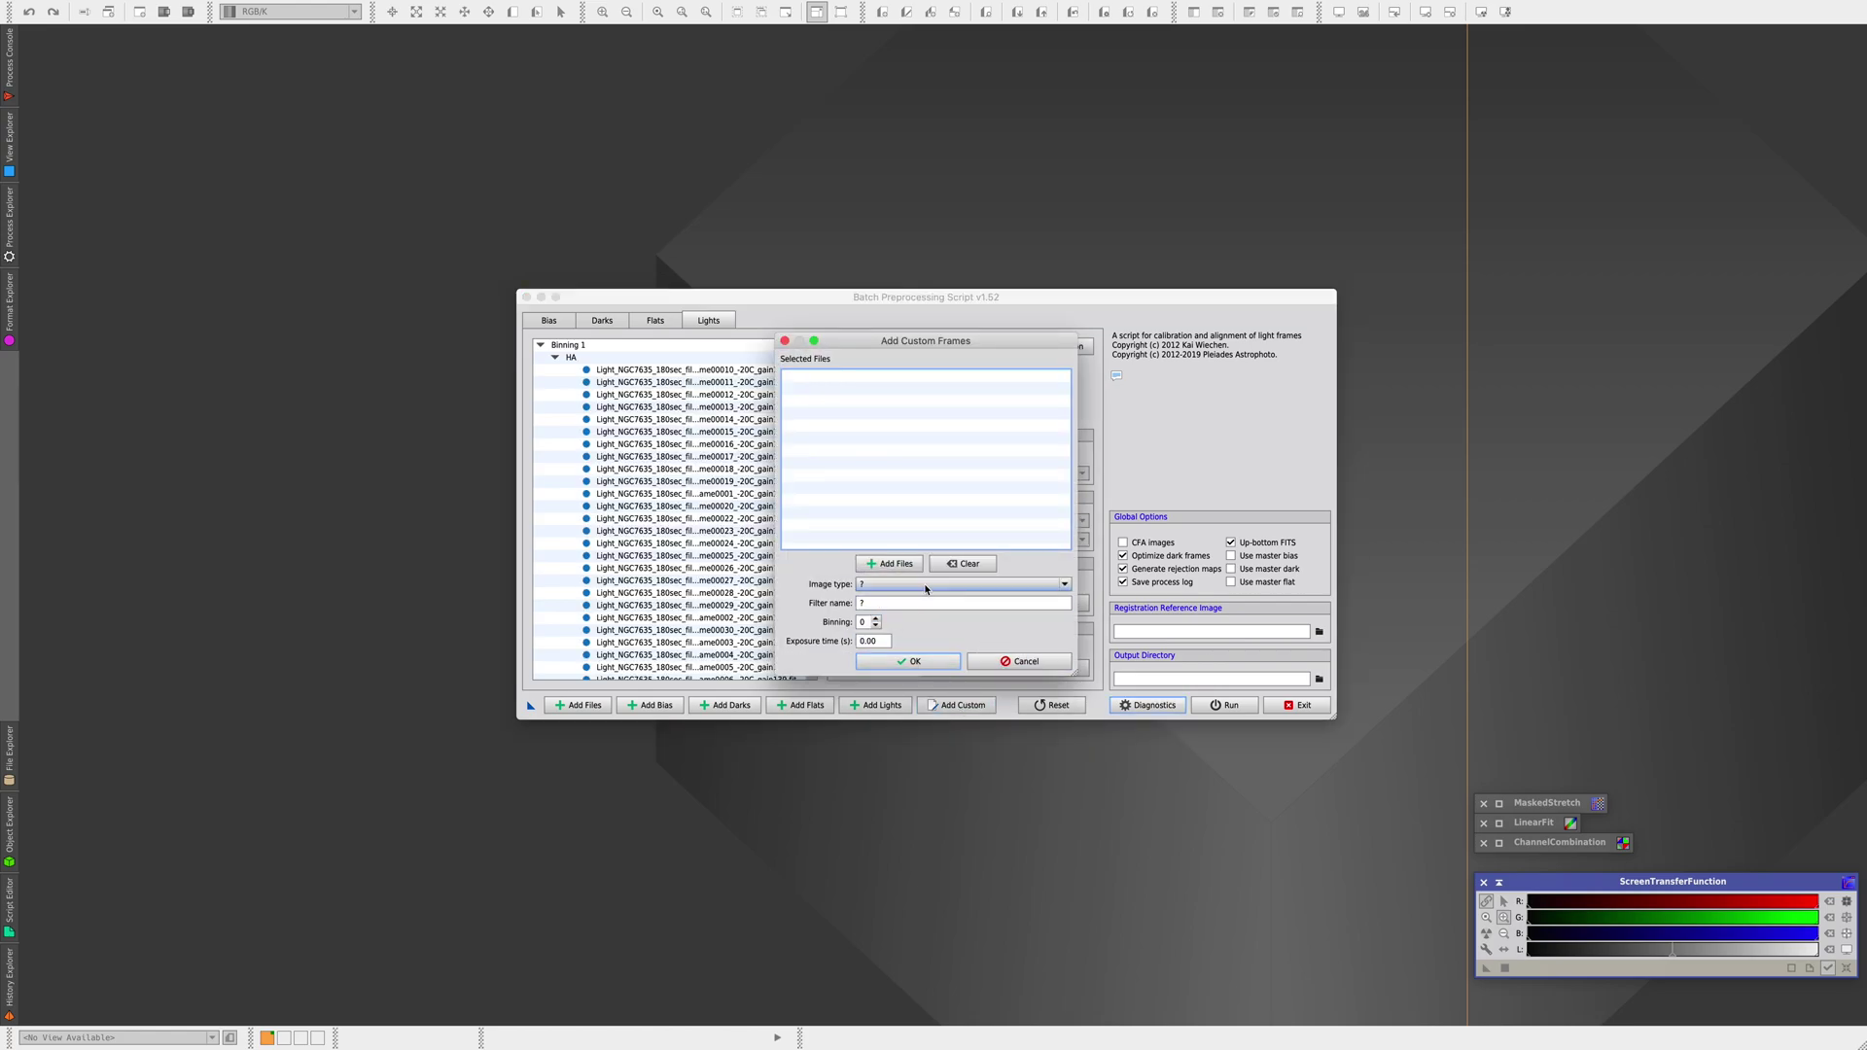
{"action": "left_click", "coordinate": [888, 563]}
{"action": "left_click", "coordinate": [1113, 395]}
{"action": "left_click", "coordinate": [1118, 409]}
{"action": "left_click", "coordinate": [1000, 464]}
{"action": "left_click", "coordinate": [1047, 533], "text": "shift"}
{"action": "left_click", "coordinate": [1369, 689]}
{"action": "type", "text": "OIII"}
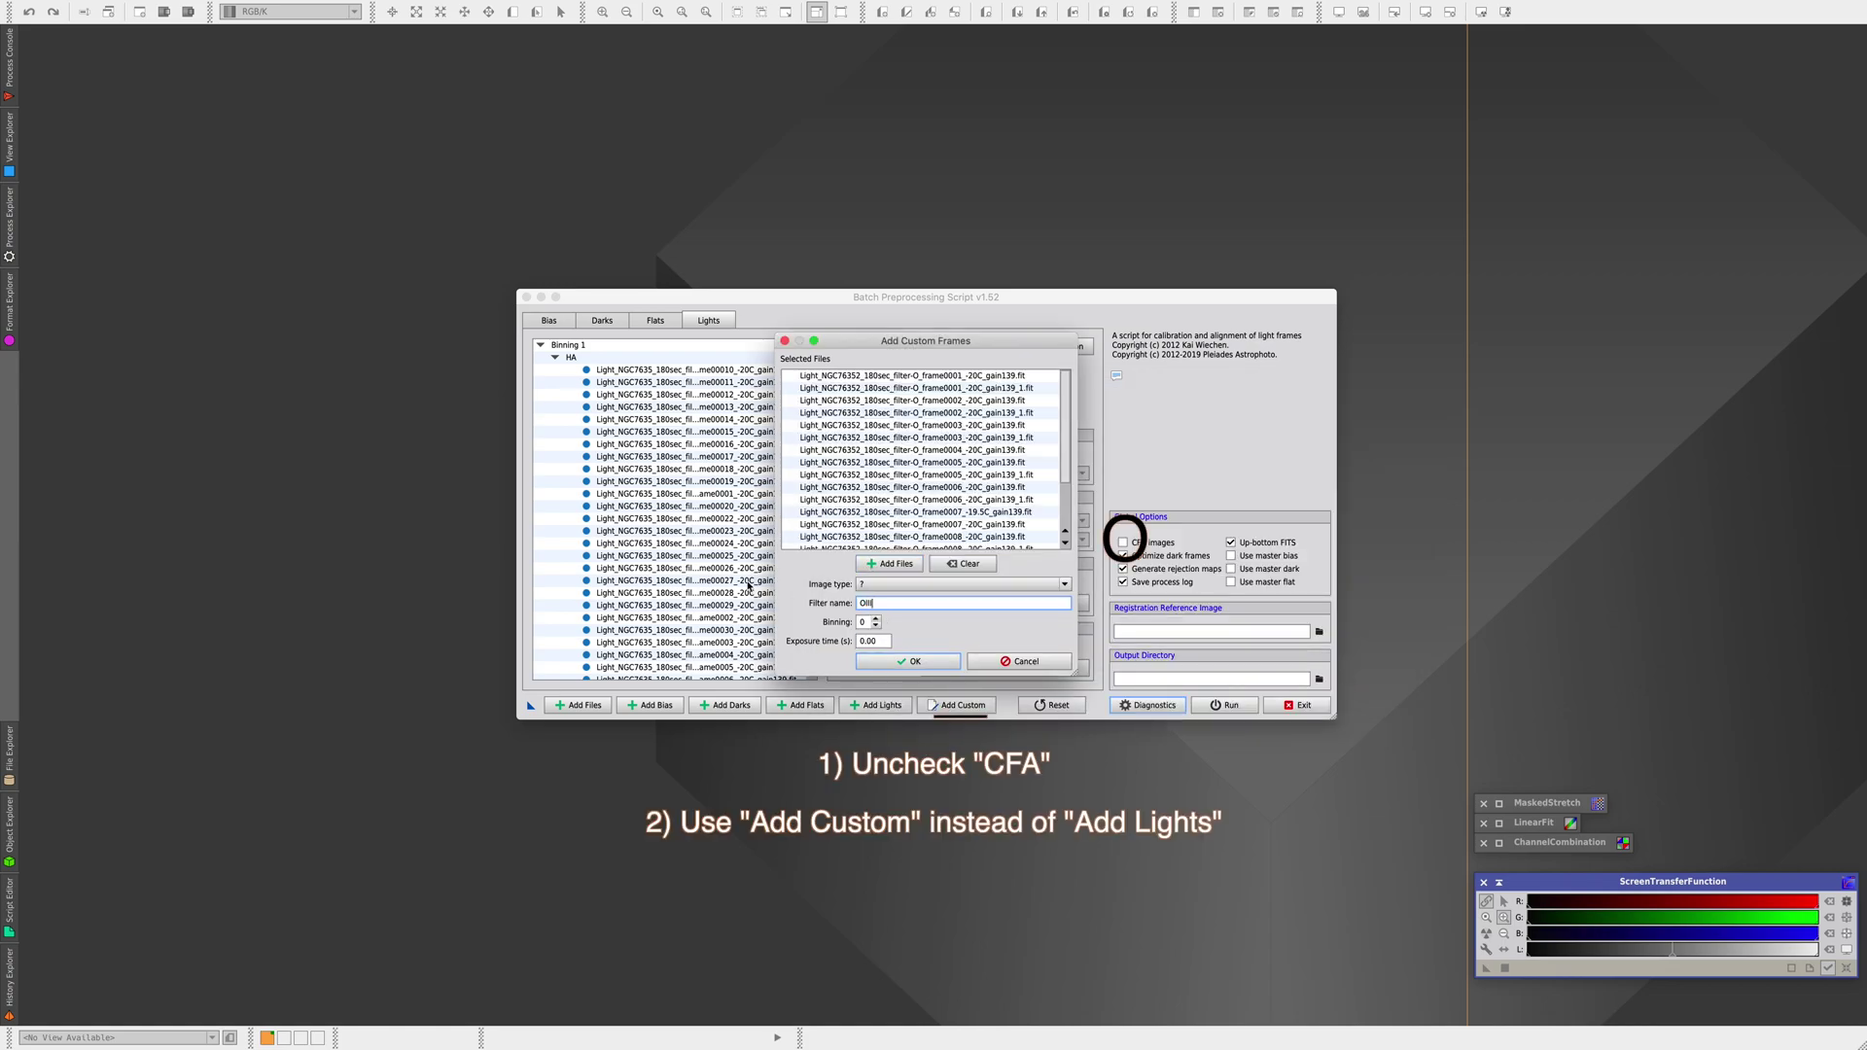
{"action": "left_click", "coordinate": [963, 583]}
{"action": "left_click", "coordinate": [958, 649]}
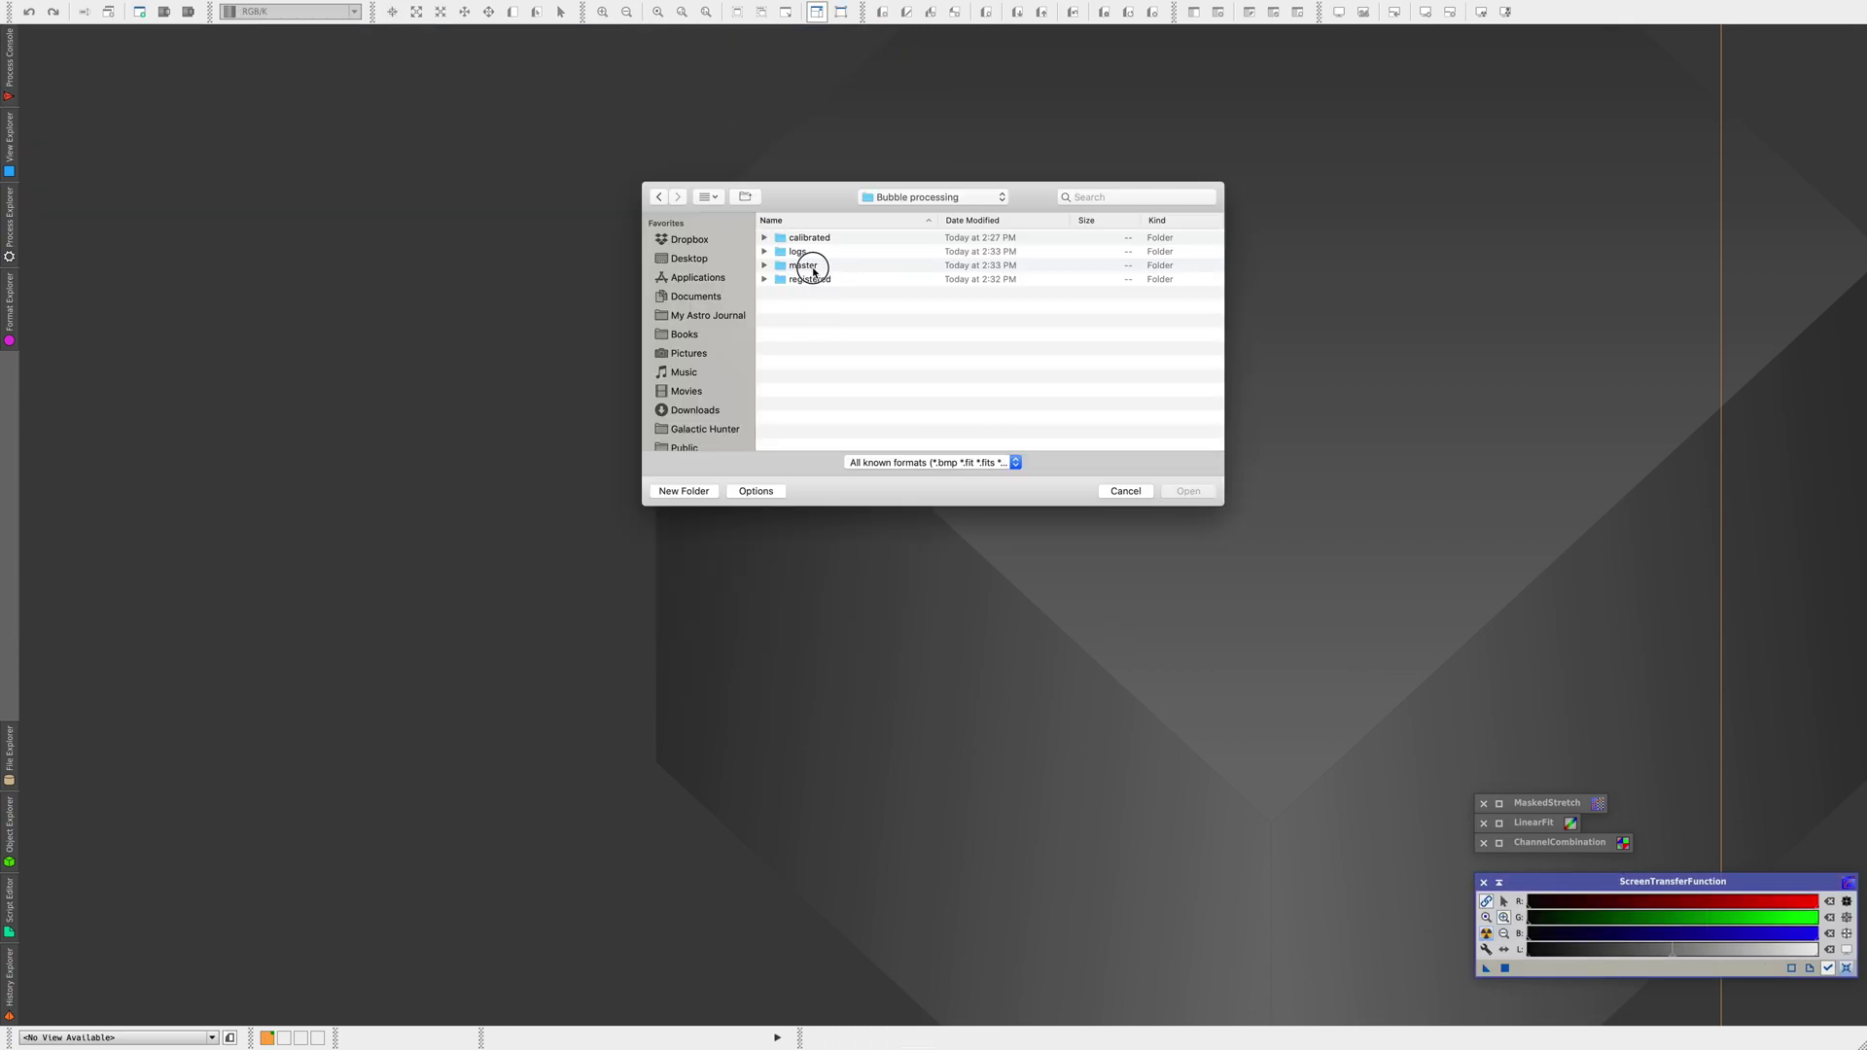
Open the HA, OIII and SII master light .xisf files from the master folder
{"action": "double_click", "coordinate": [813, 267]}
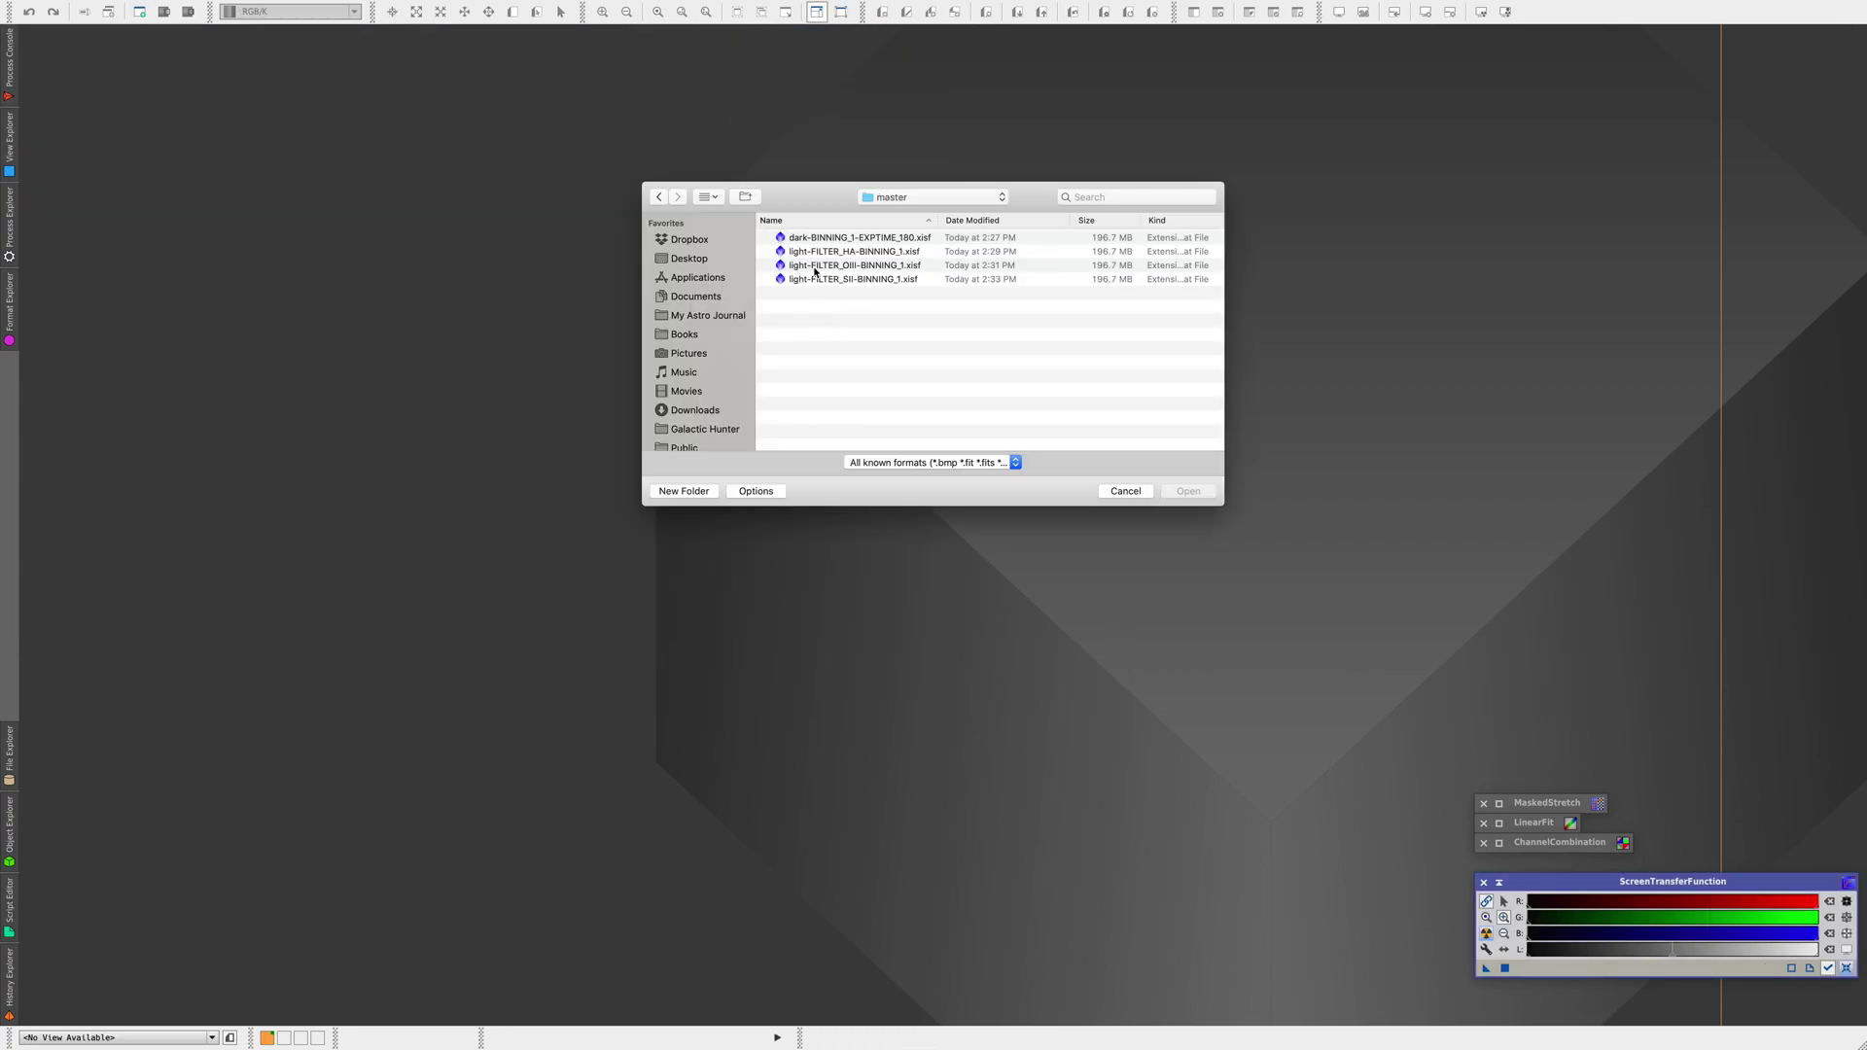
{"action": "left_click_drag", "start_coordinate": [817, 291], "coordinate": [827, 251]}
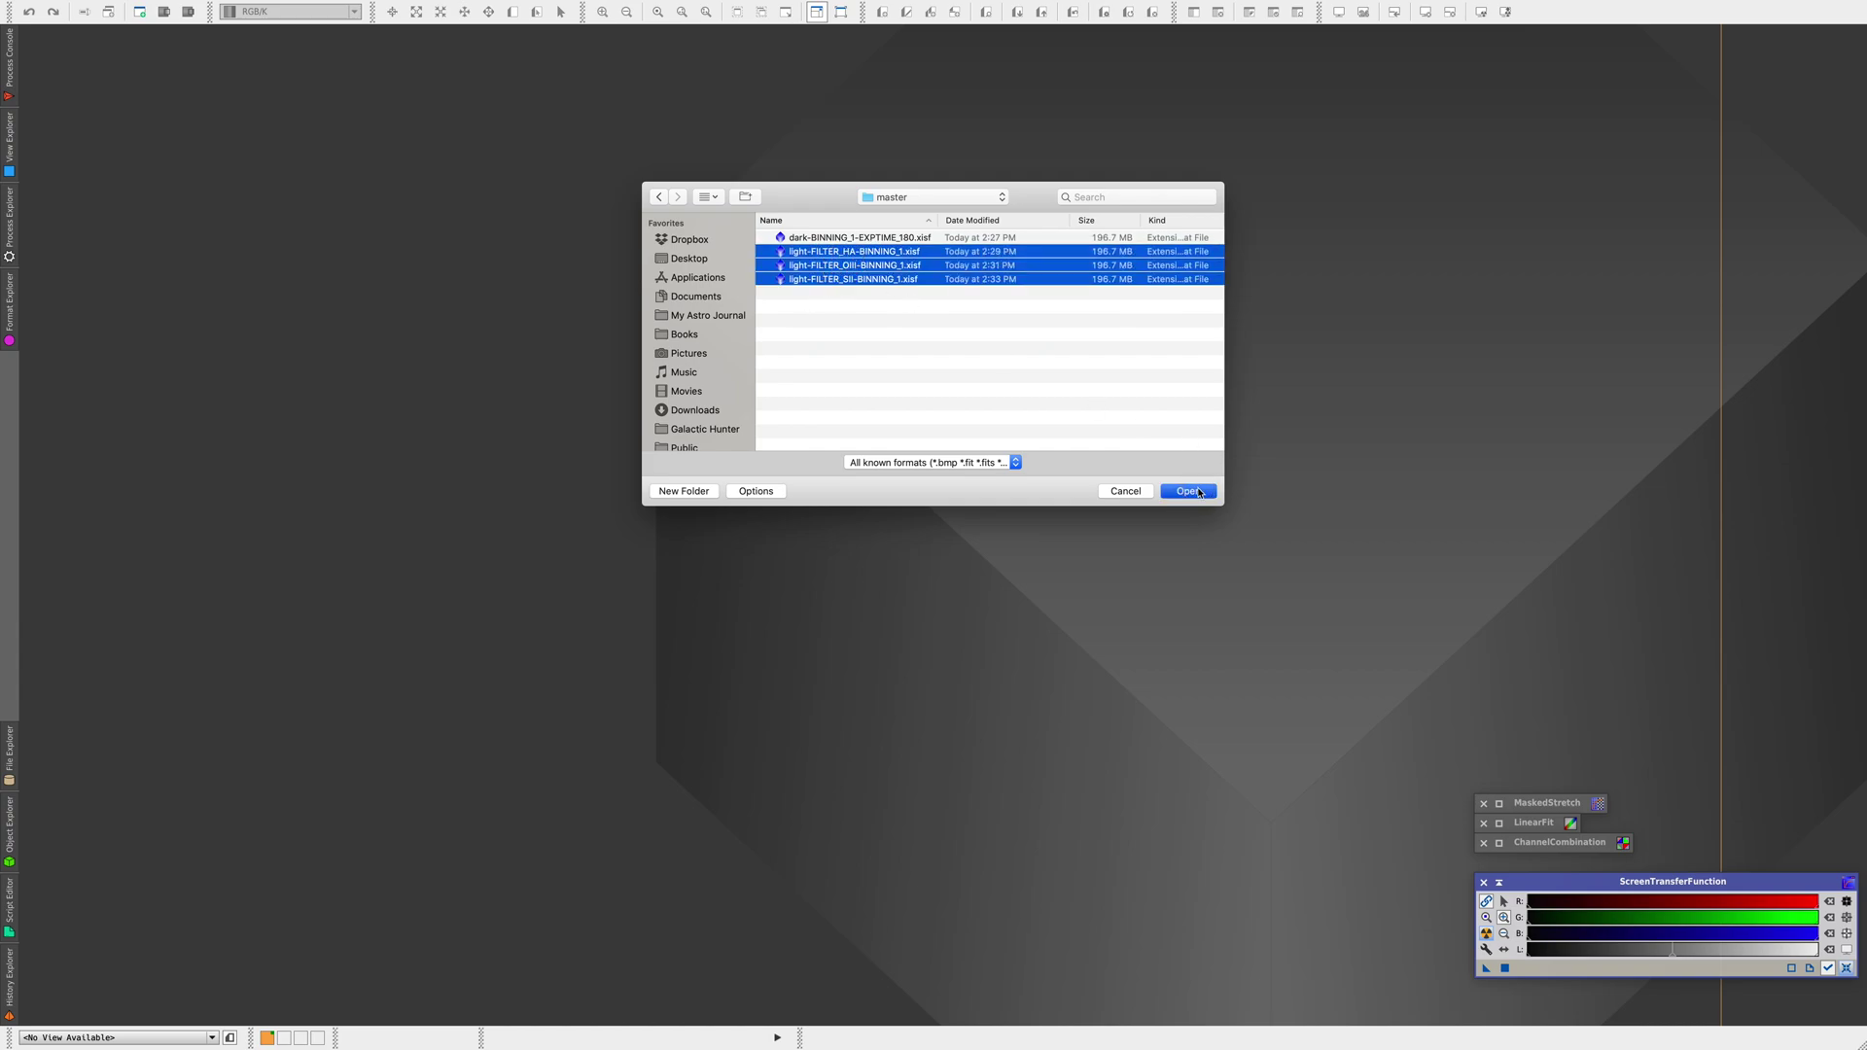
{"action": "left_click", "coordinate": [1201, 492]}
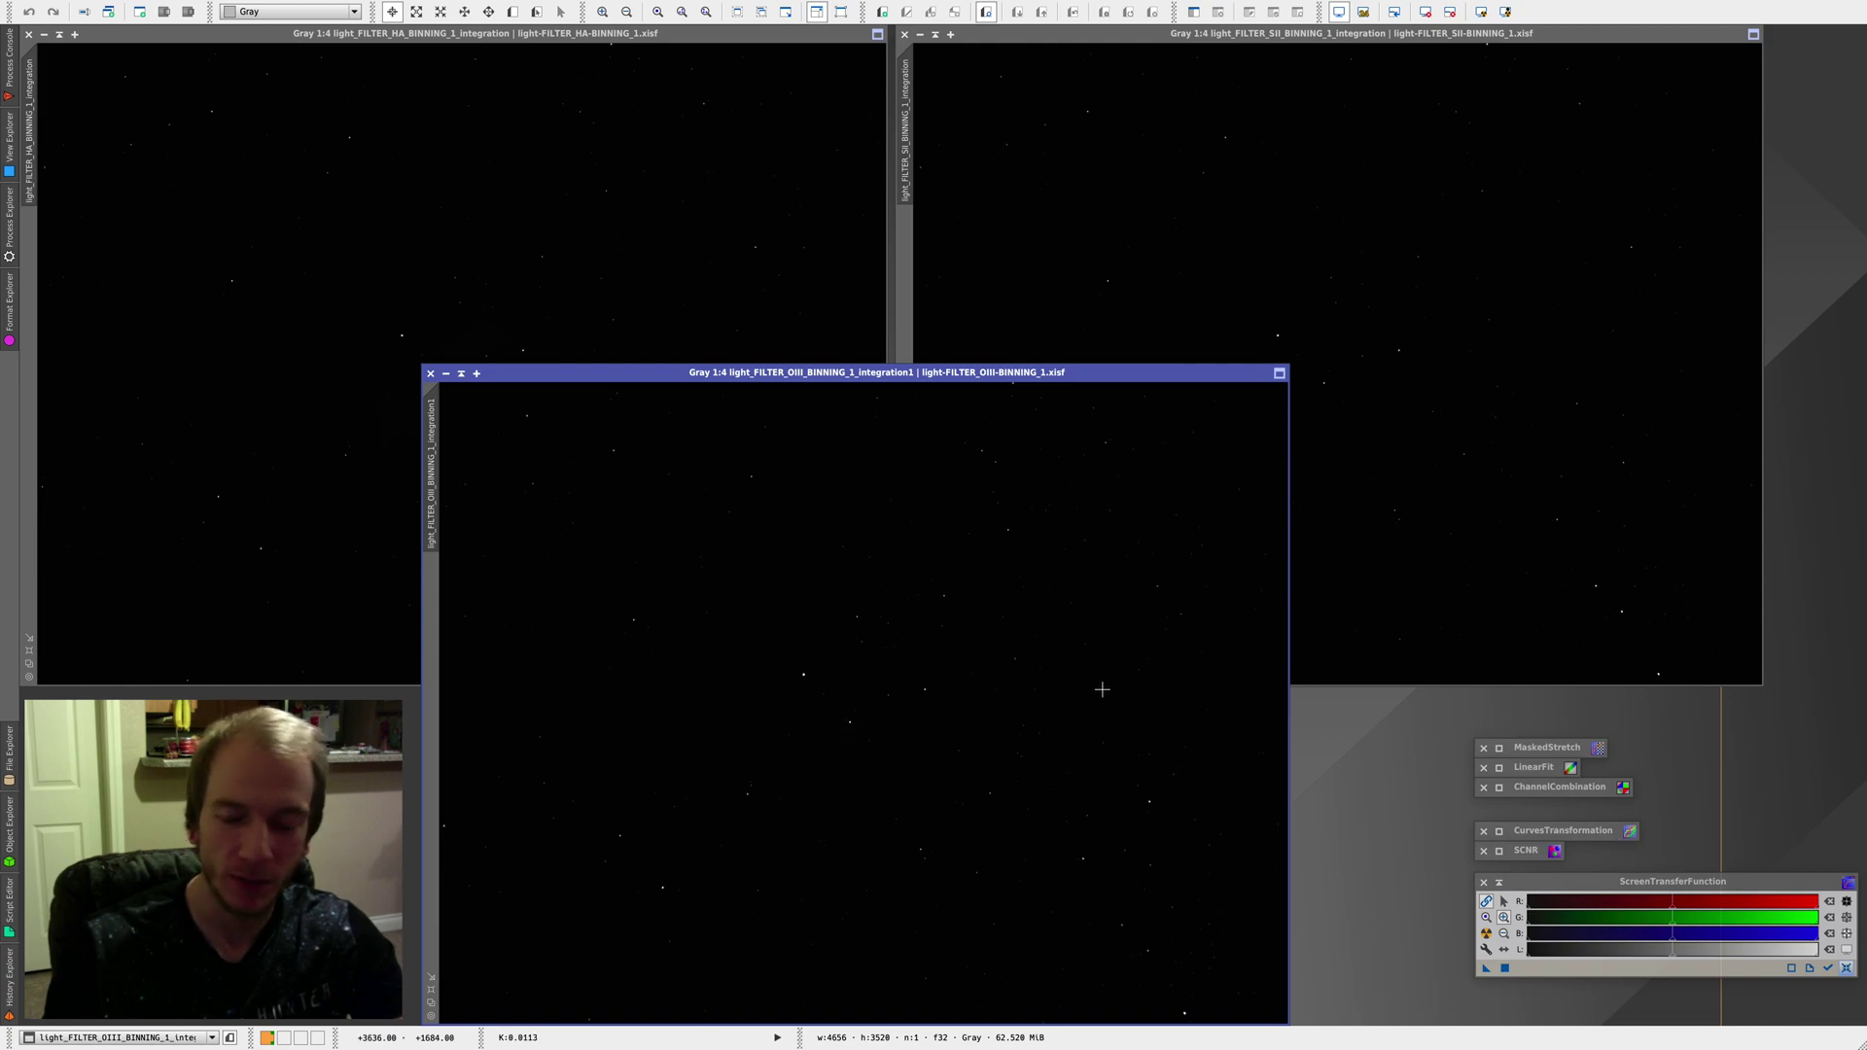
Auto-stretch the OIII, SII and Ha master images with STF to reveal the nebula
{"action": "left_click", "coordinate": [1486, 934]}
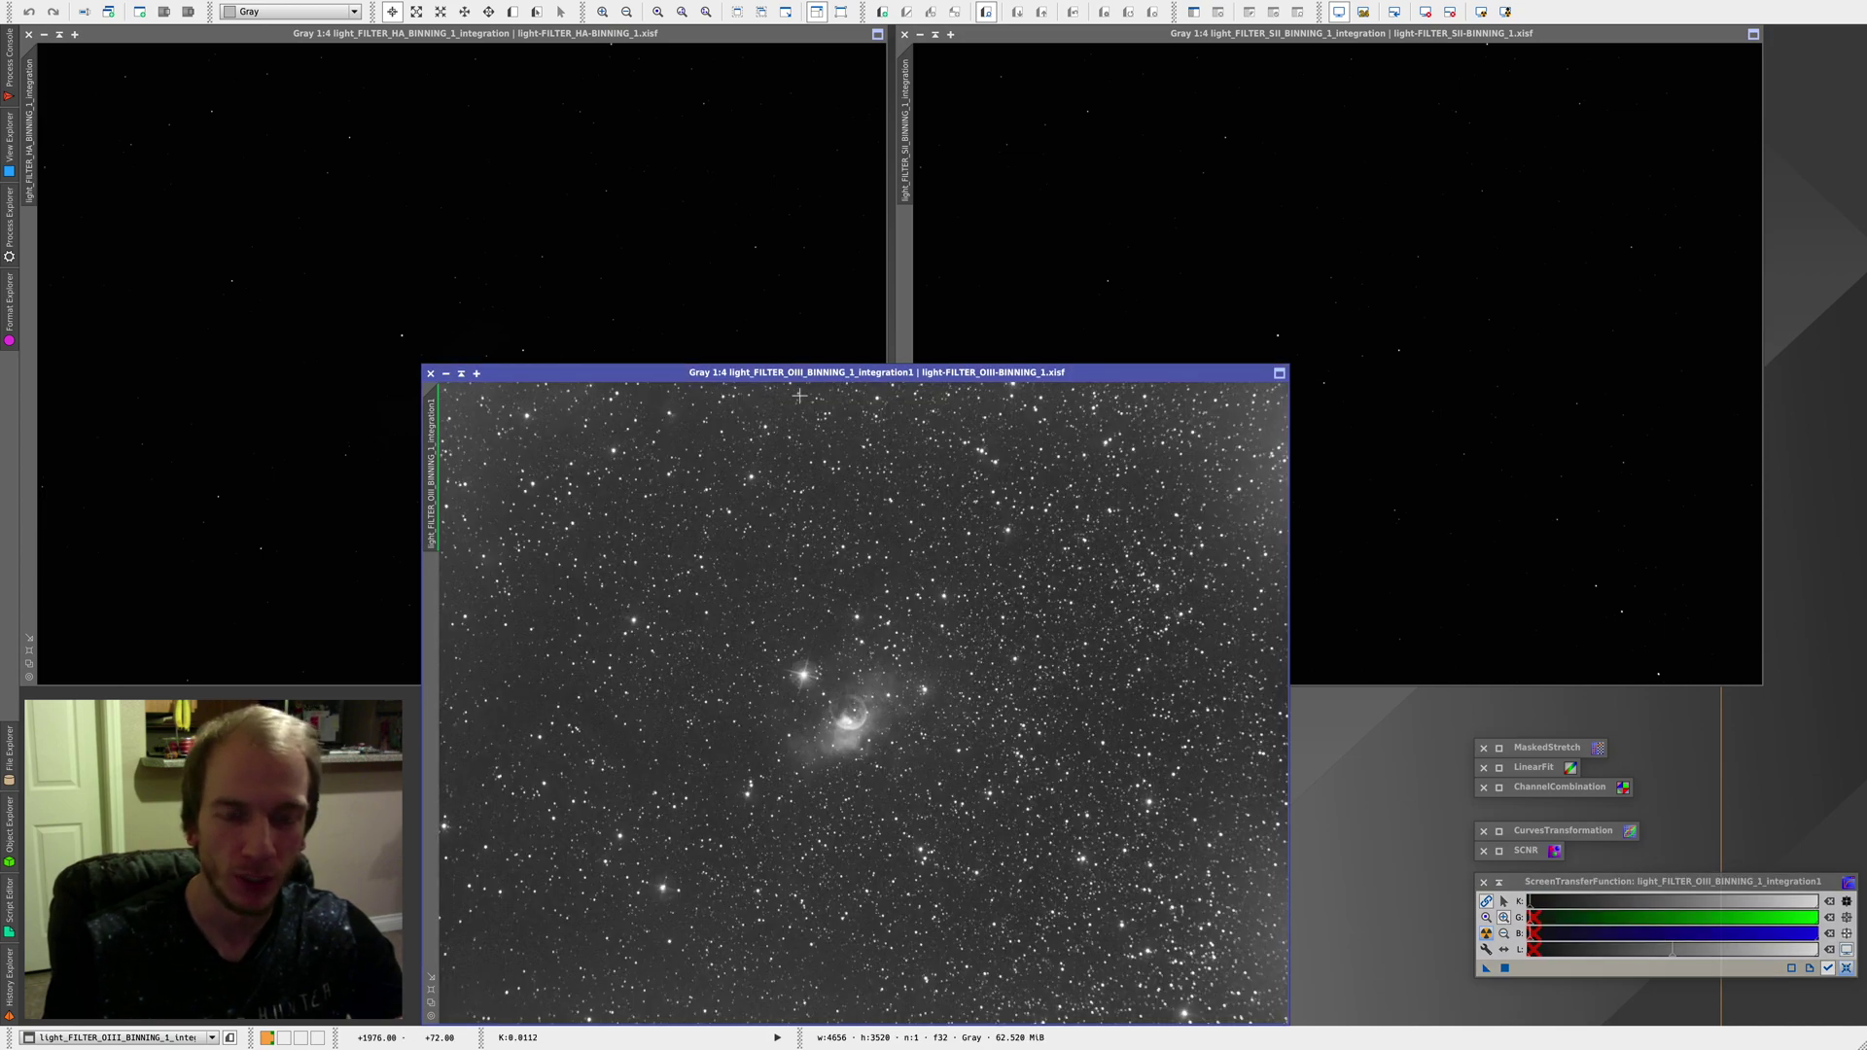
{"action": "left_click", "coordinate": [1463, 333]}
{"action": "left_click", "coordinate": [1485, 933]}
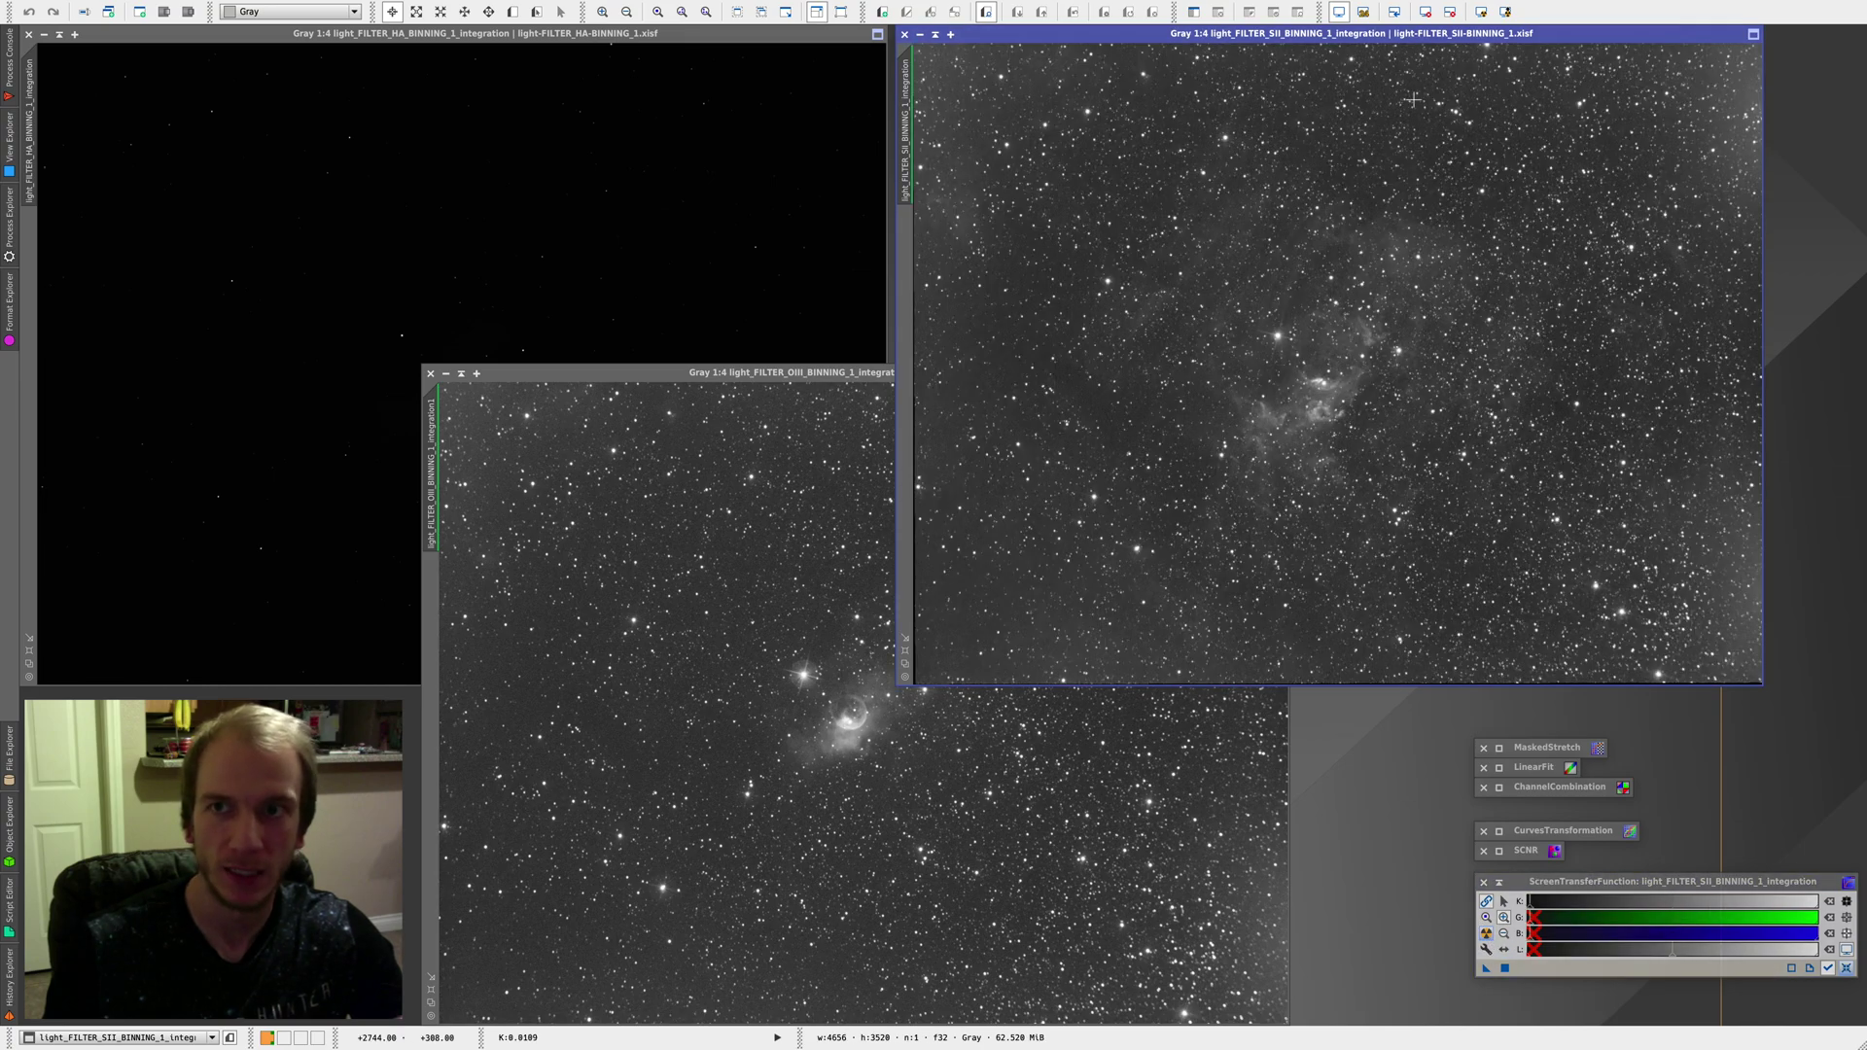
{"action": "left_click", "coordinate": [773, 120]}
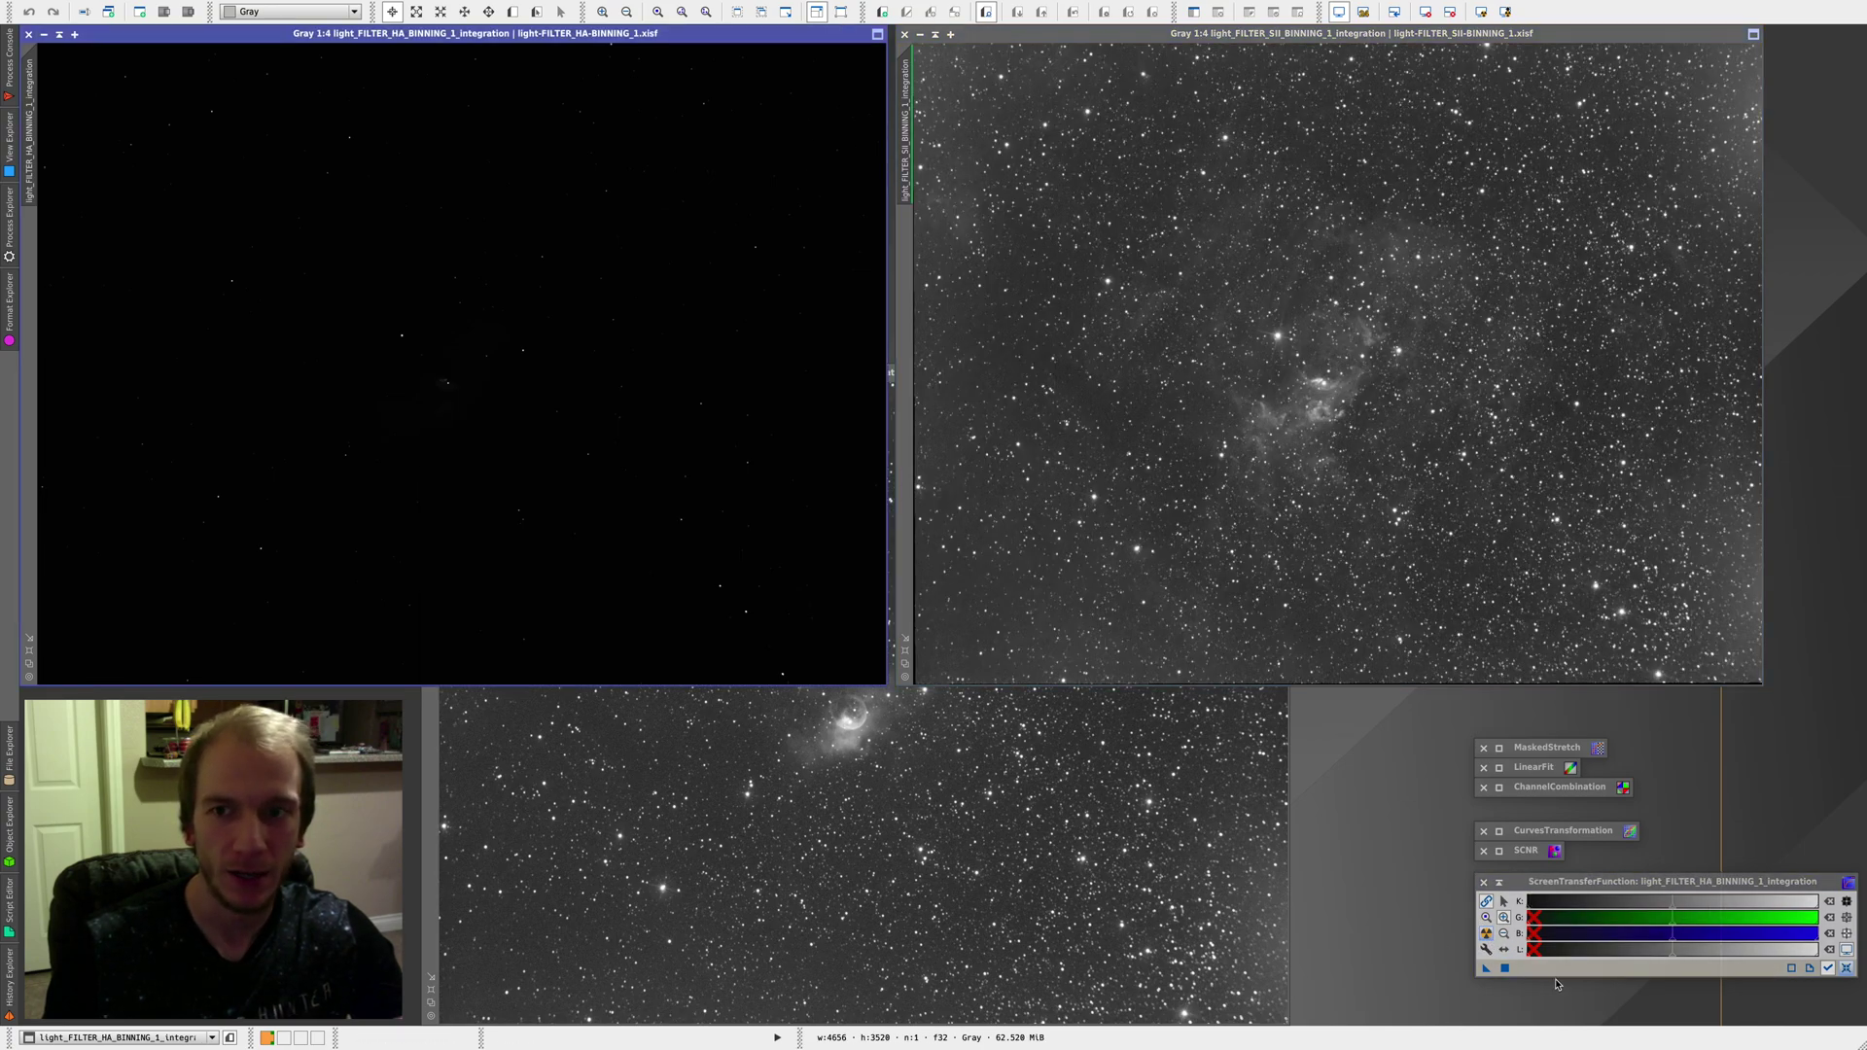
{"action": "left_click", "coordinate": [1486, 934]}
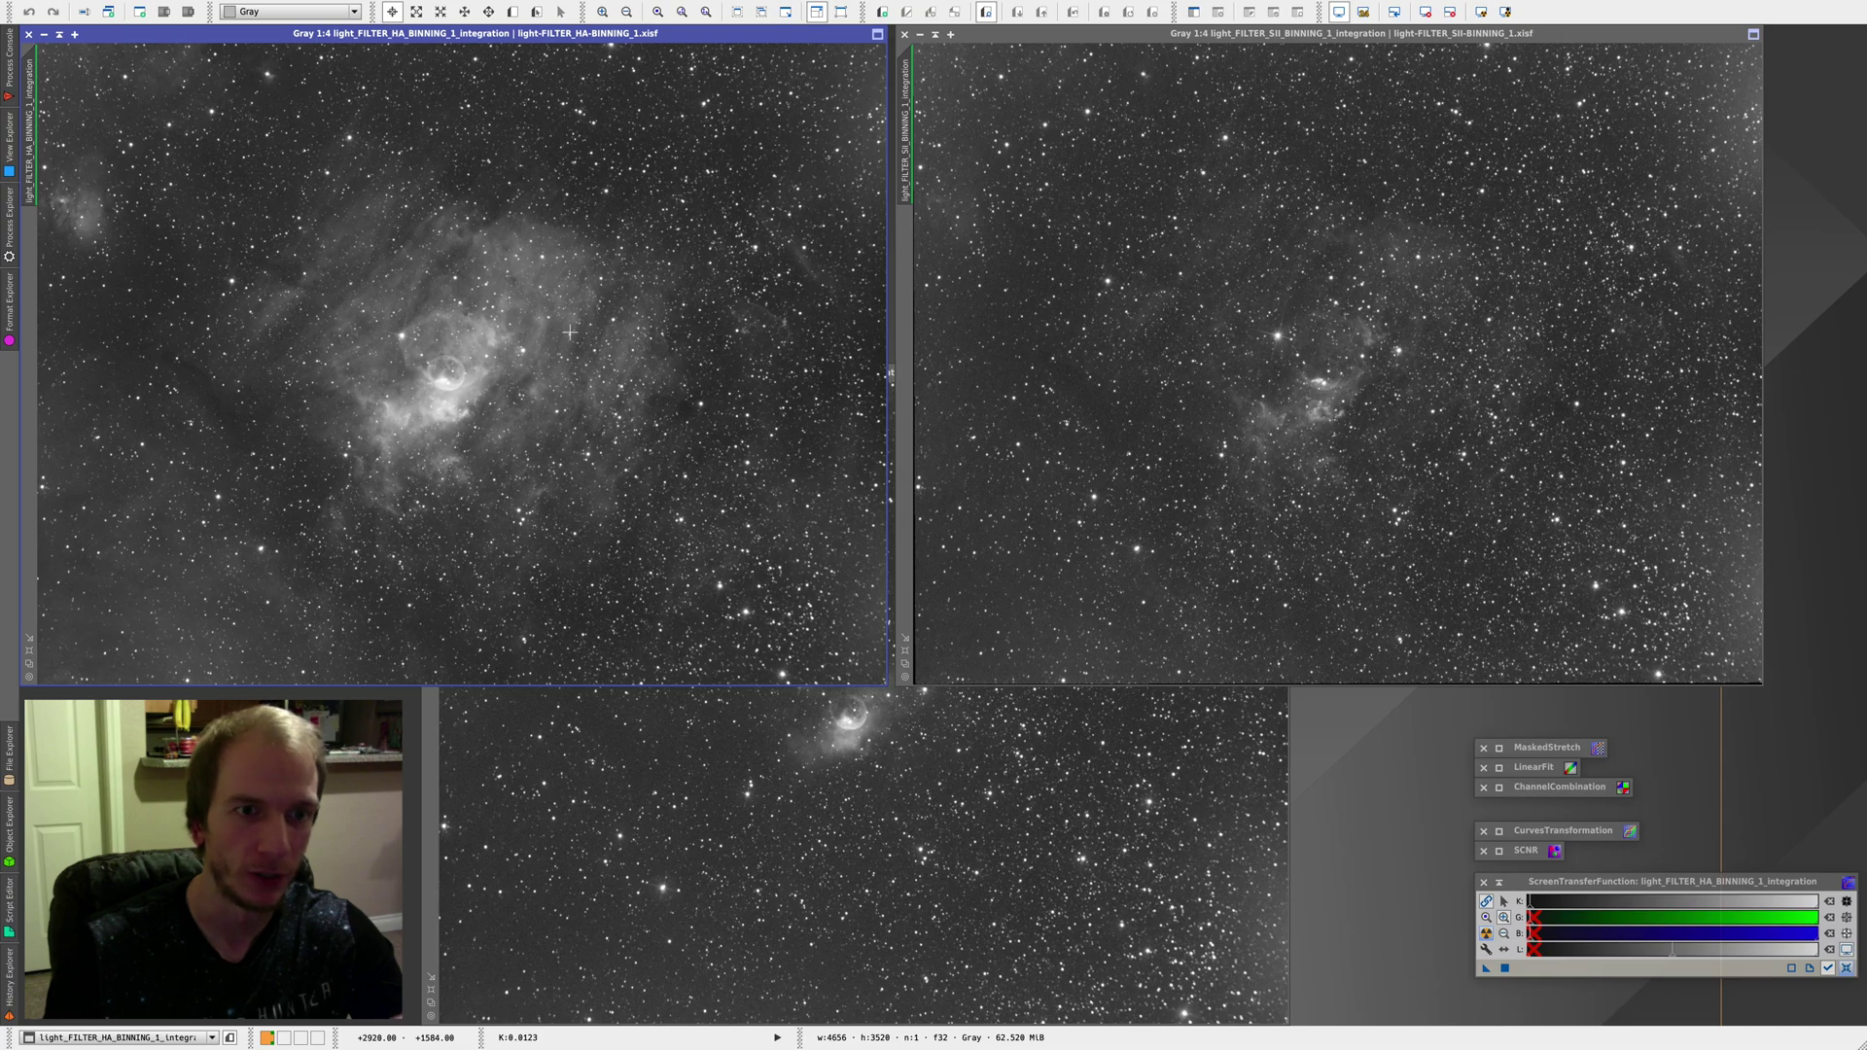
Bring the OIII image forward and reveal the Process Explorer side panel
{"action": "left_click", "coordinate": [880, 690]}
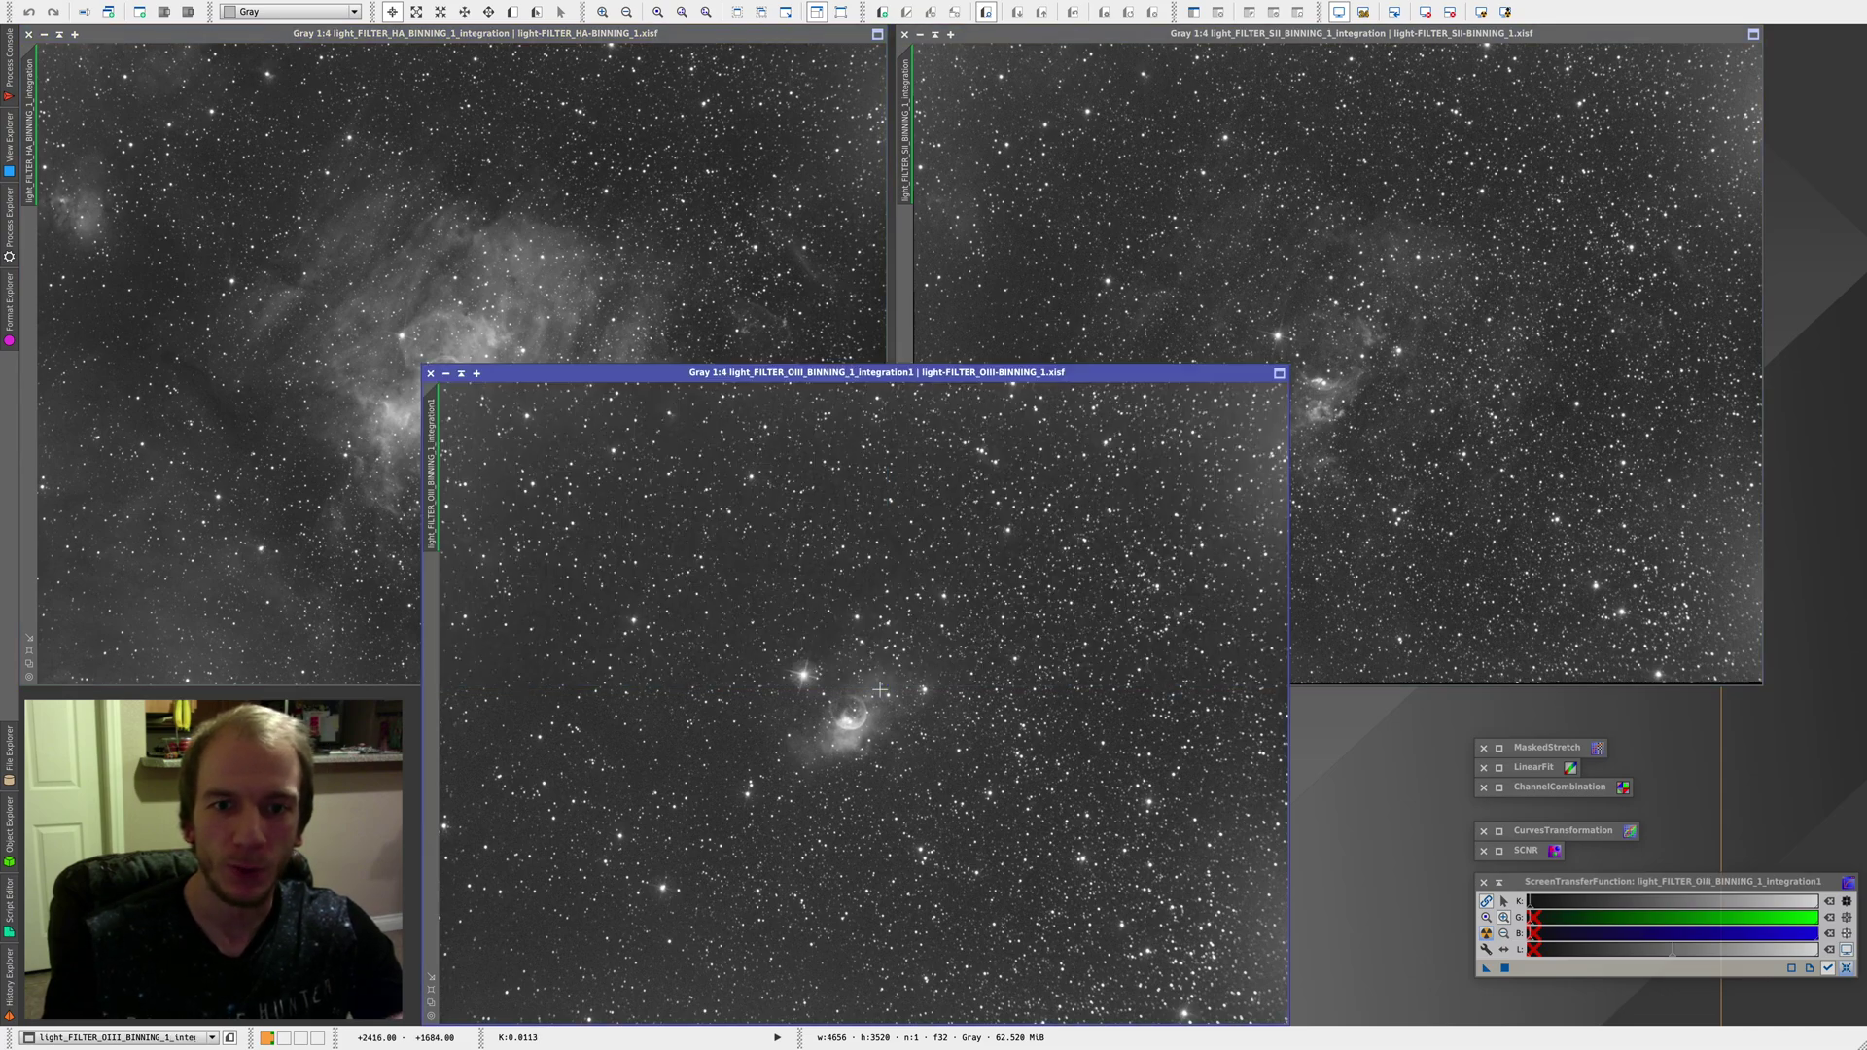
{"action": "scroll", "coordinate": [880, 690], "scroll_direction": "down", "scroll_amount": 1}
{"action": "scroll", "coordinate": [1108, 527], "scroll_direction": "up", "scroll_amount": 1}
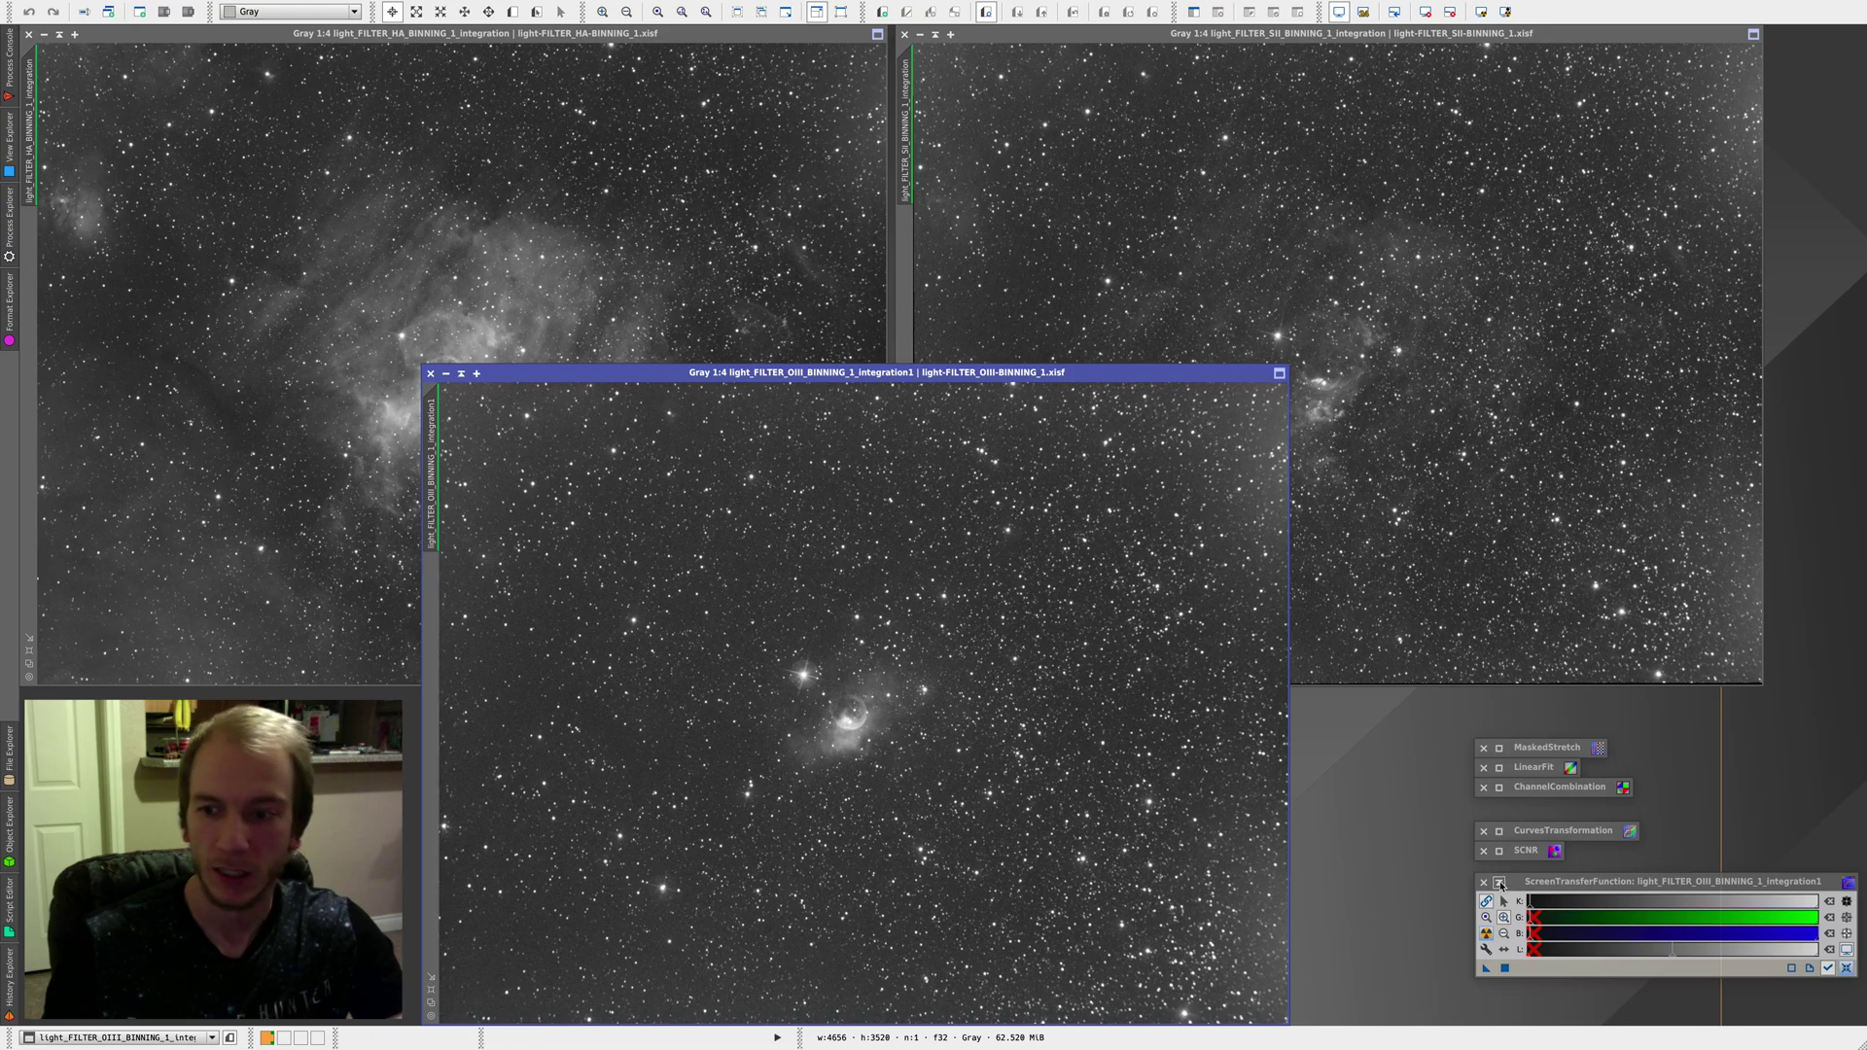
{"action": "mouse_move", "coordinate": [10, 218]}
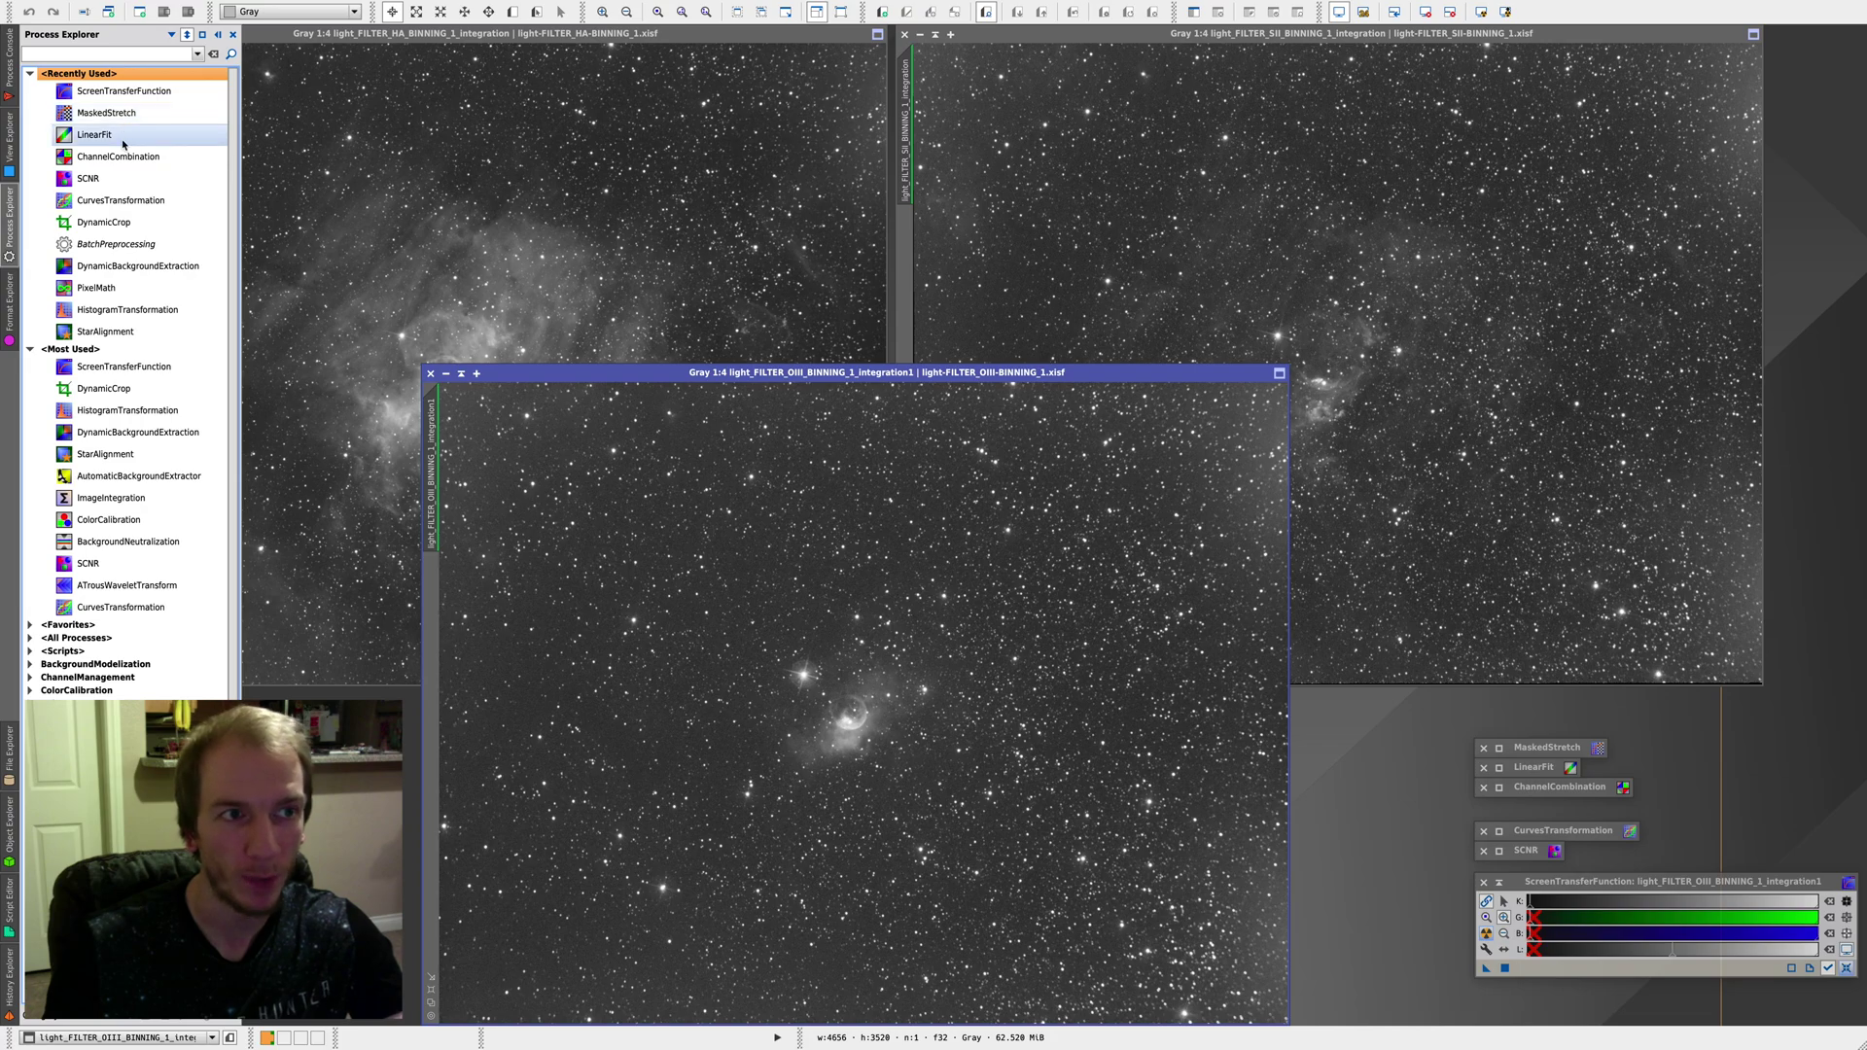
Open DynamicCrop, reset it, and draw a border-trimming crop box on the SII image
{"action": "left_click", "coordinate": [117, 225]}
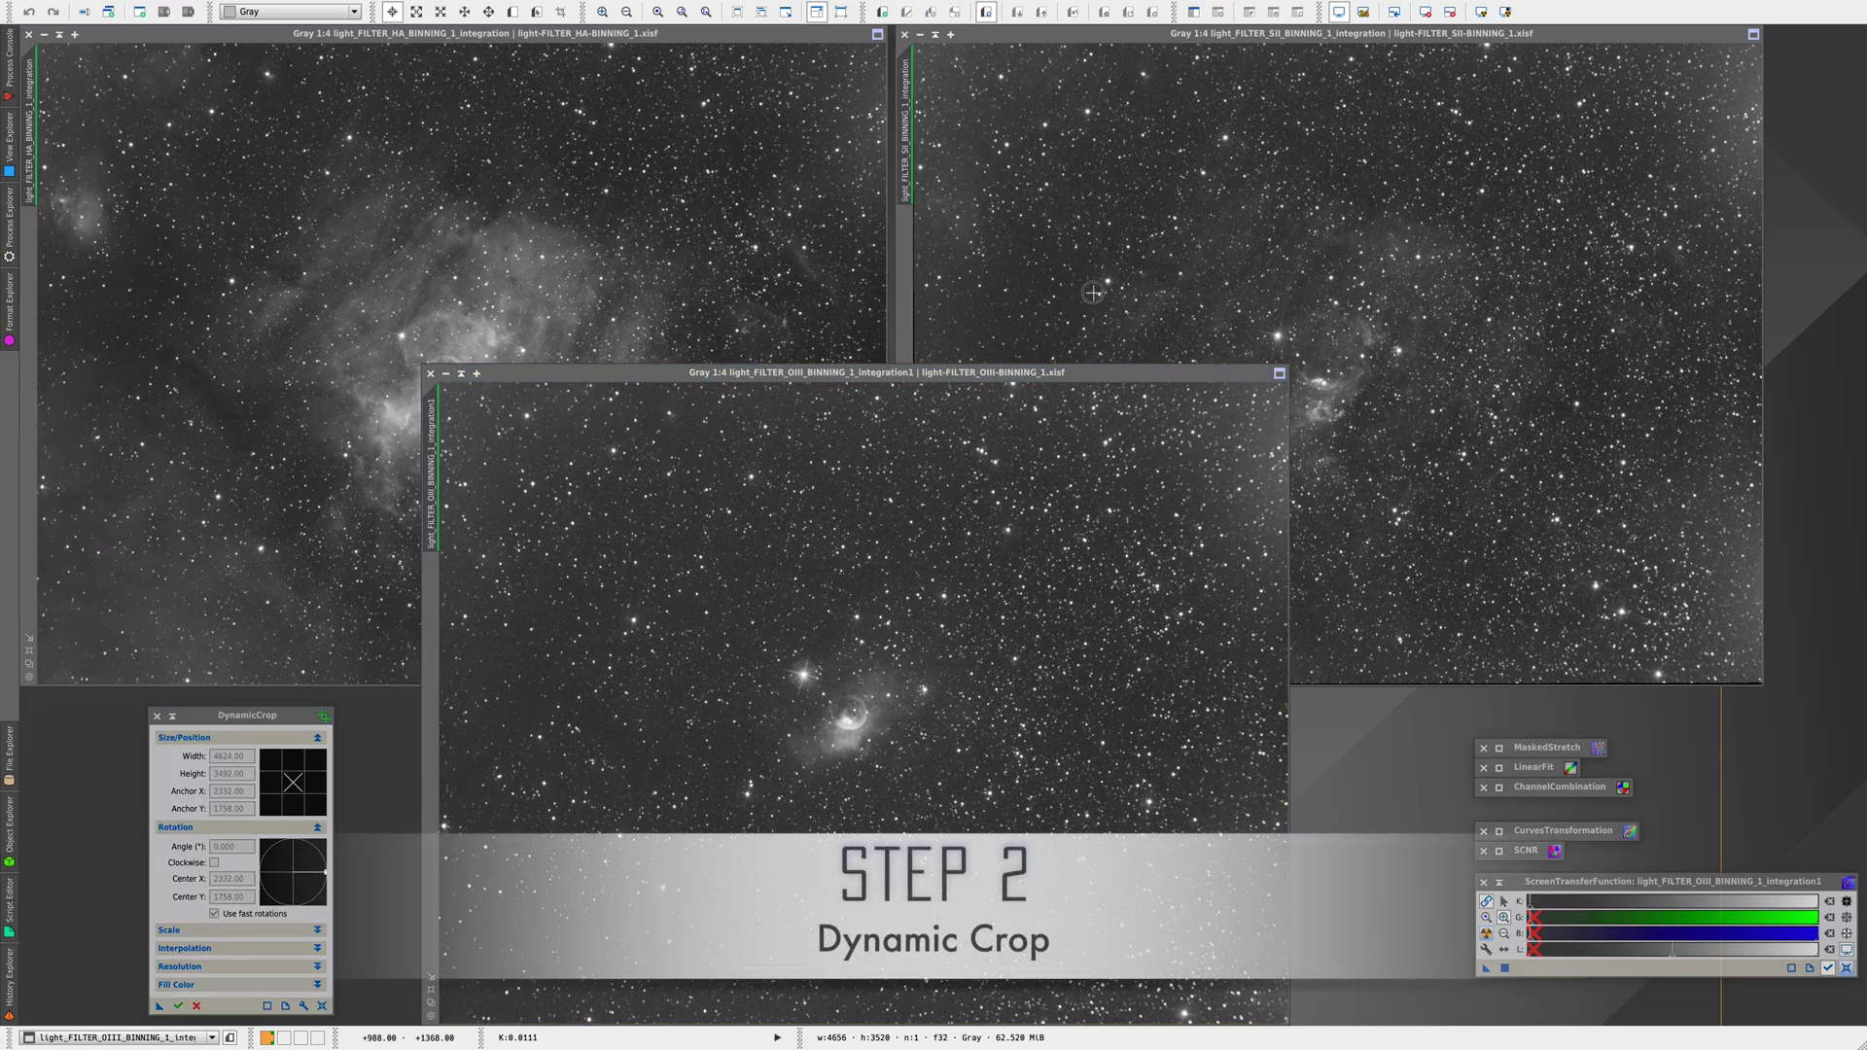
{"action": "left_click", "coordinate": [1093, 292]}
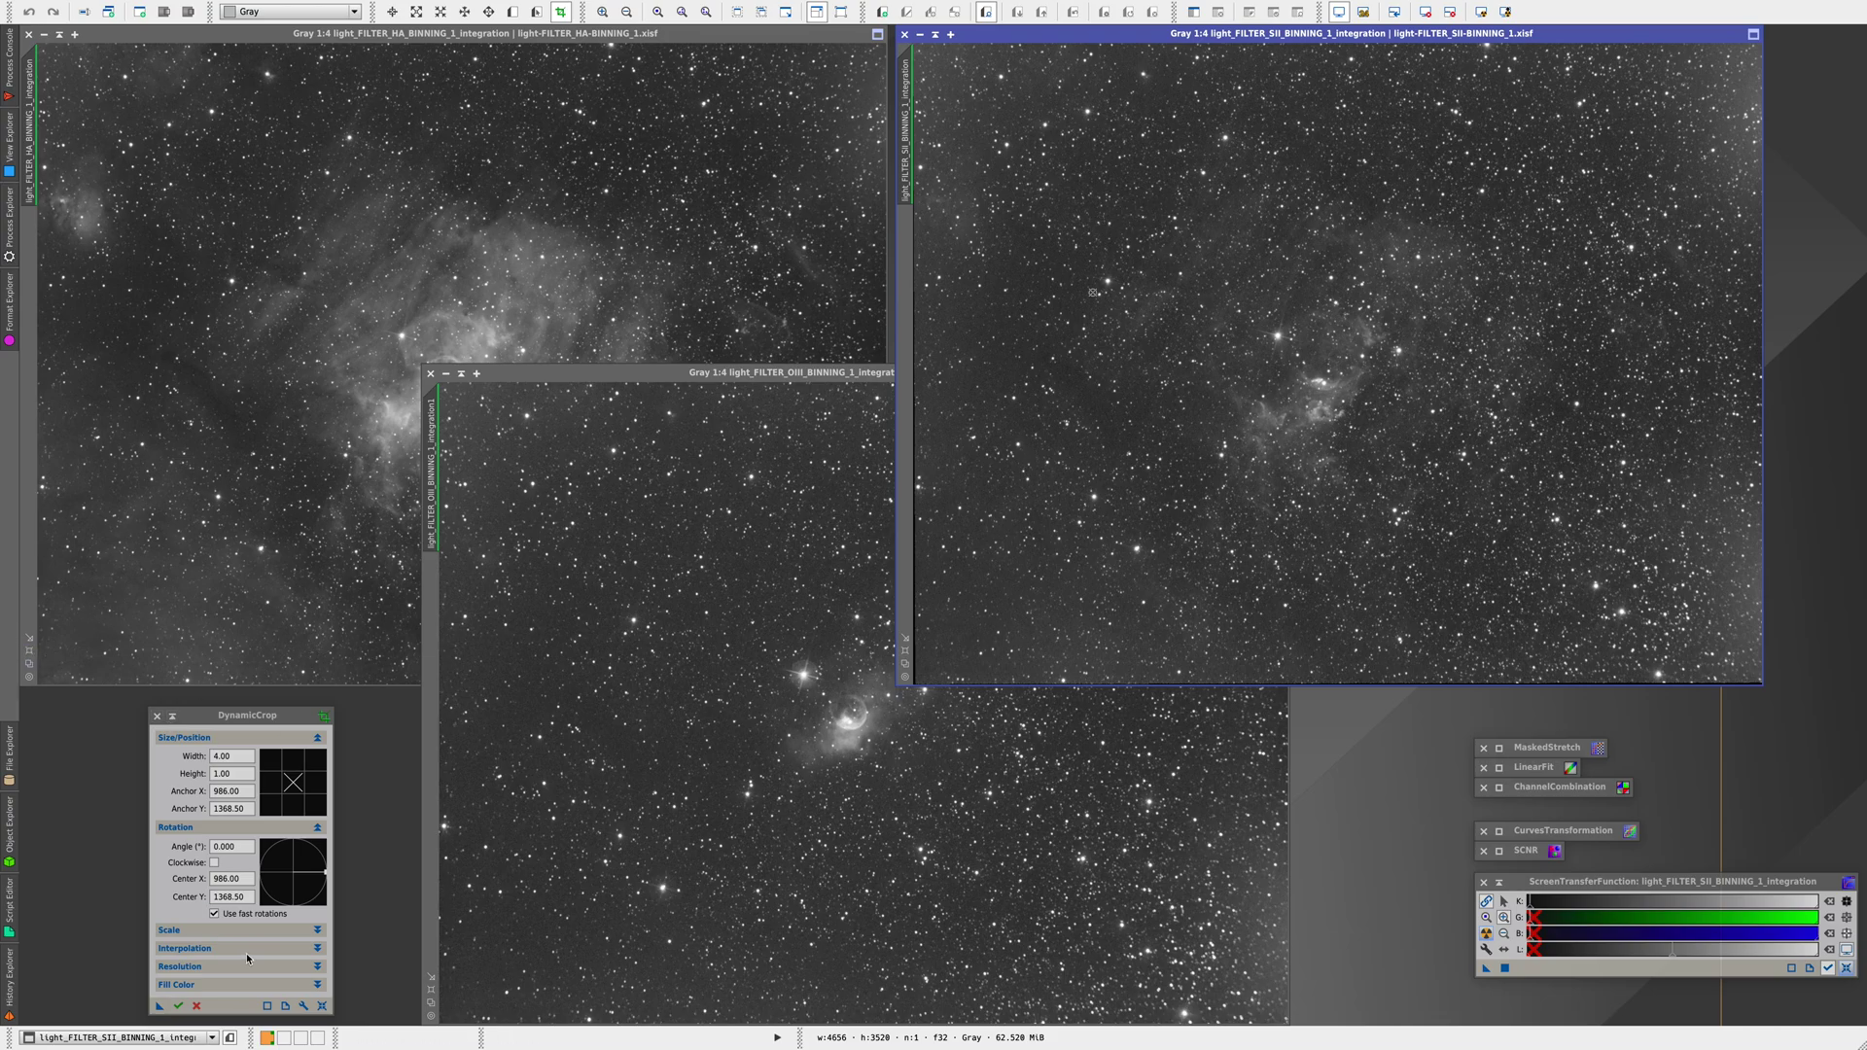
{"action": "left_click_drag", "start_coordinate": [1609, 92], "coordinate": [1629, 133]}
{"action": "left_click", "coordinate": [322, 1006]}
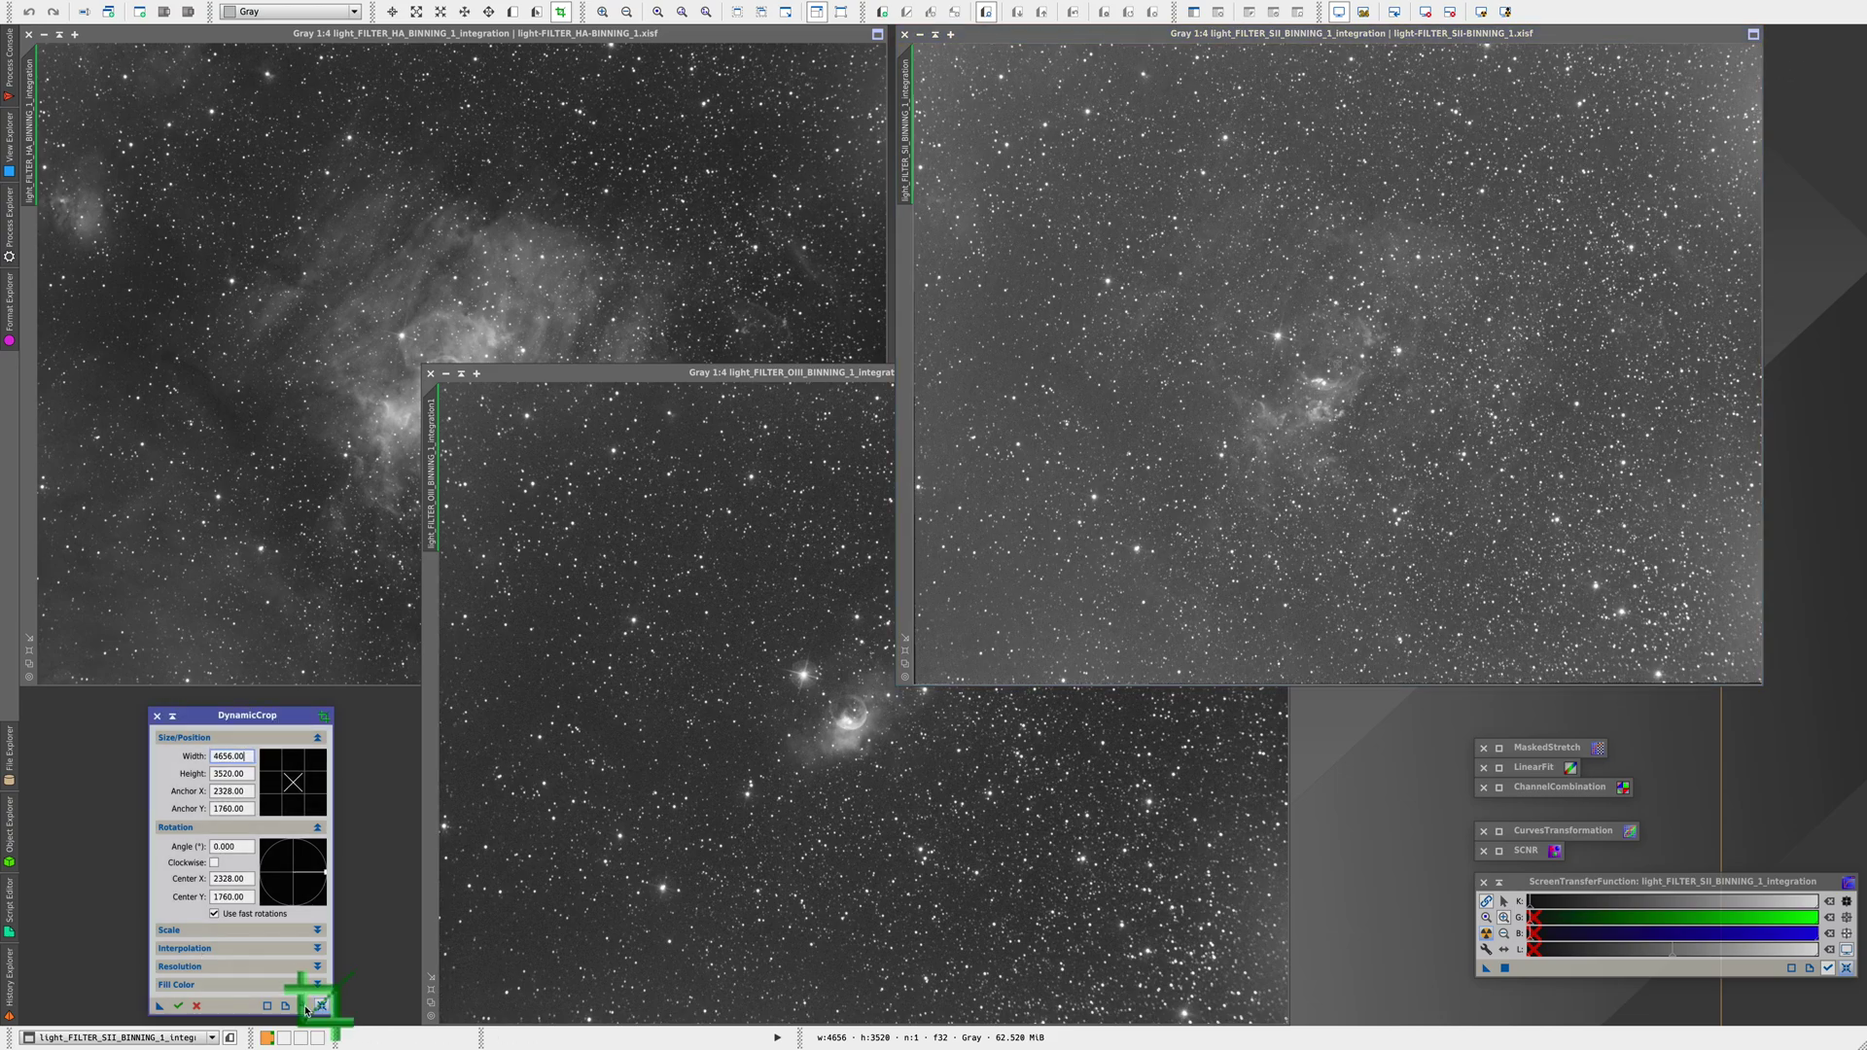
{"action": "left_click_drag", "start_coordinate": [1688, 104], "coordinate": [1732, 58]}
{"action": "left_click_drag", "start_coordinate": [912, 463], "coordinate": [920, 463]}
{"action": "left_click_drag", "start_coordinate": [1745, 419], "coordinate": [1756, 415]}
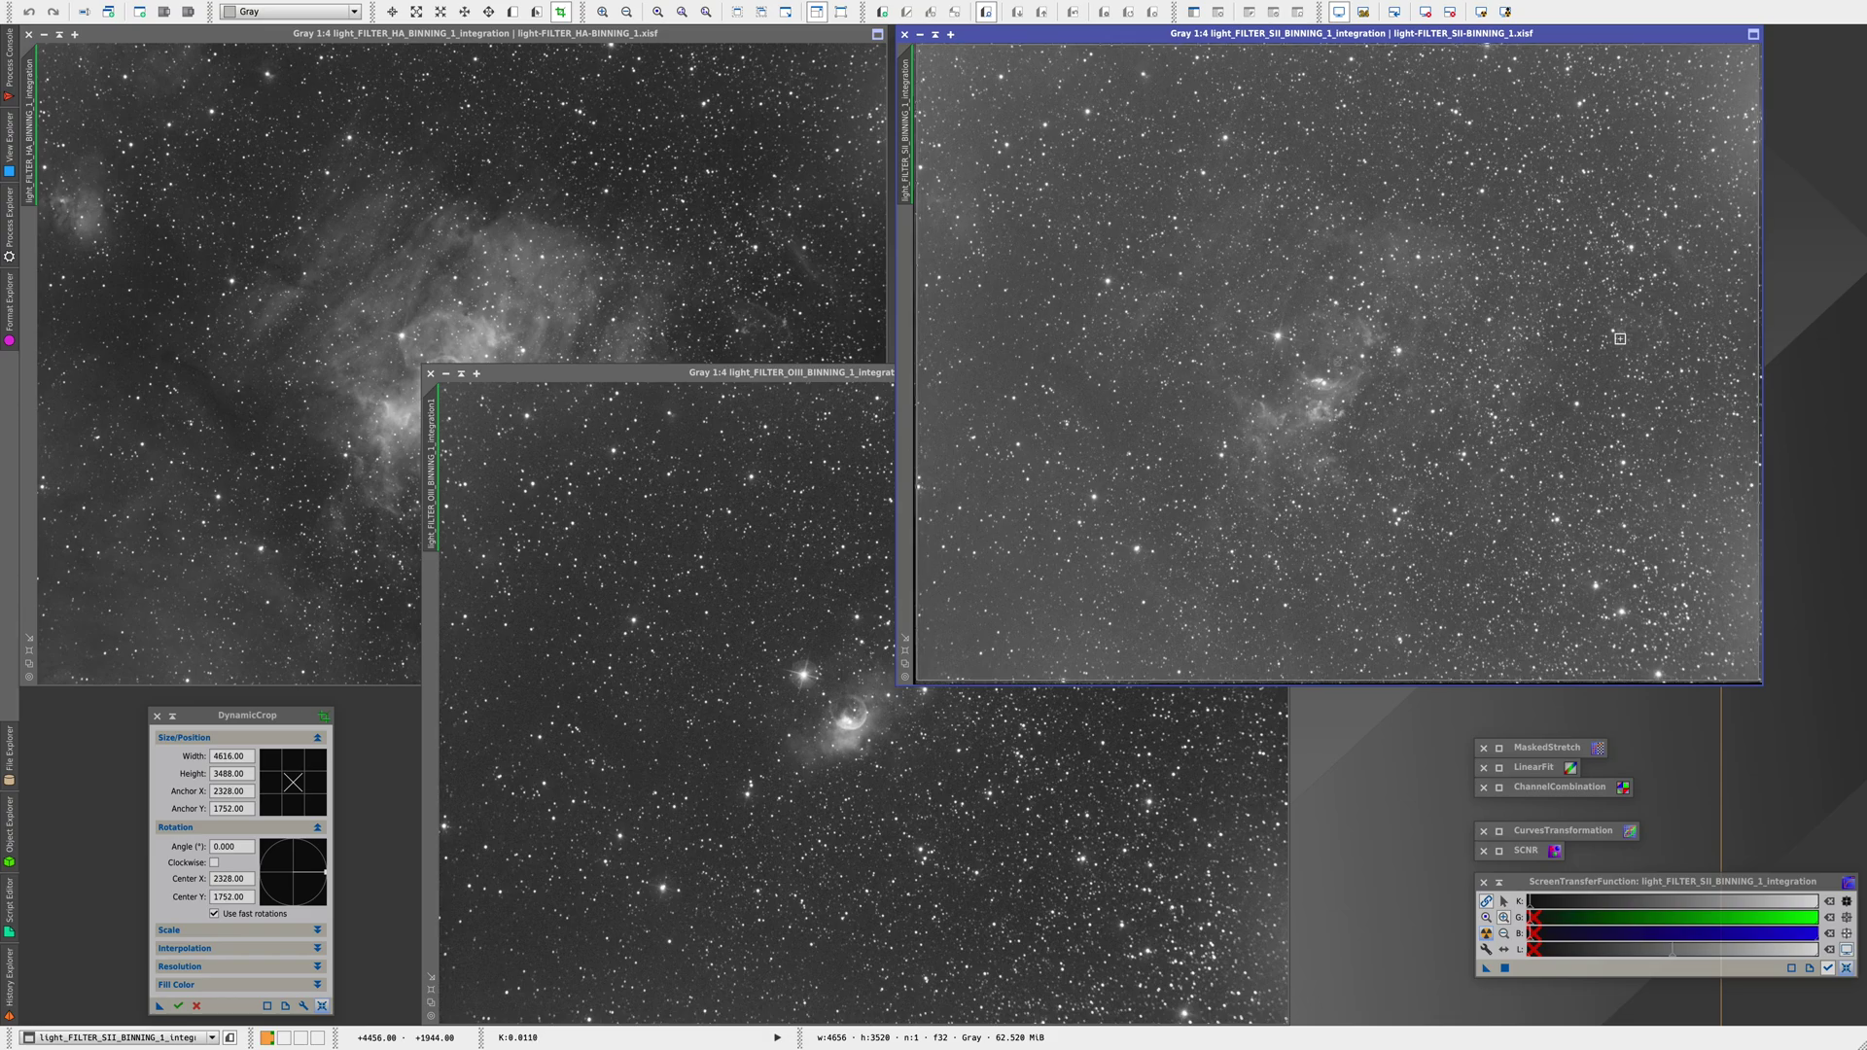
Apply the same 4616×3488 crop to OIII, Ha and SII, then close DynamicCrop
{"action": "left_click_drag", "start_coordinate": [158, 1011], "coordinate": [627, 820]}
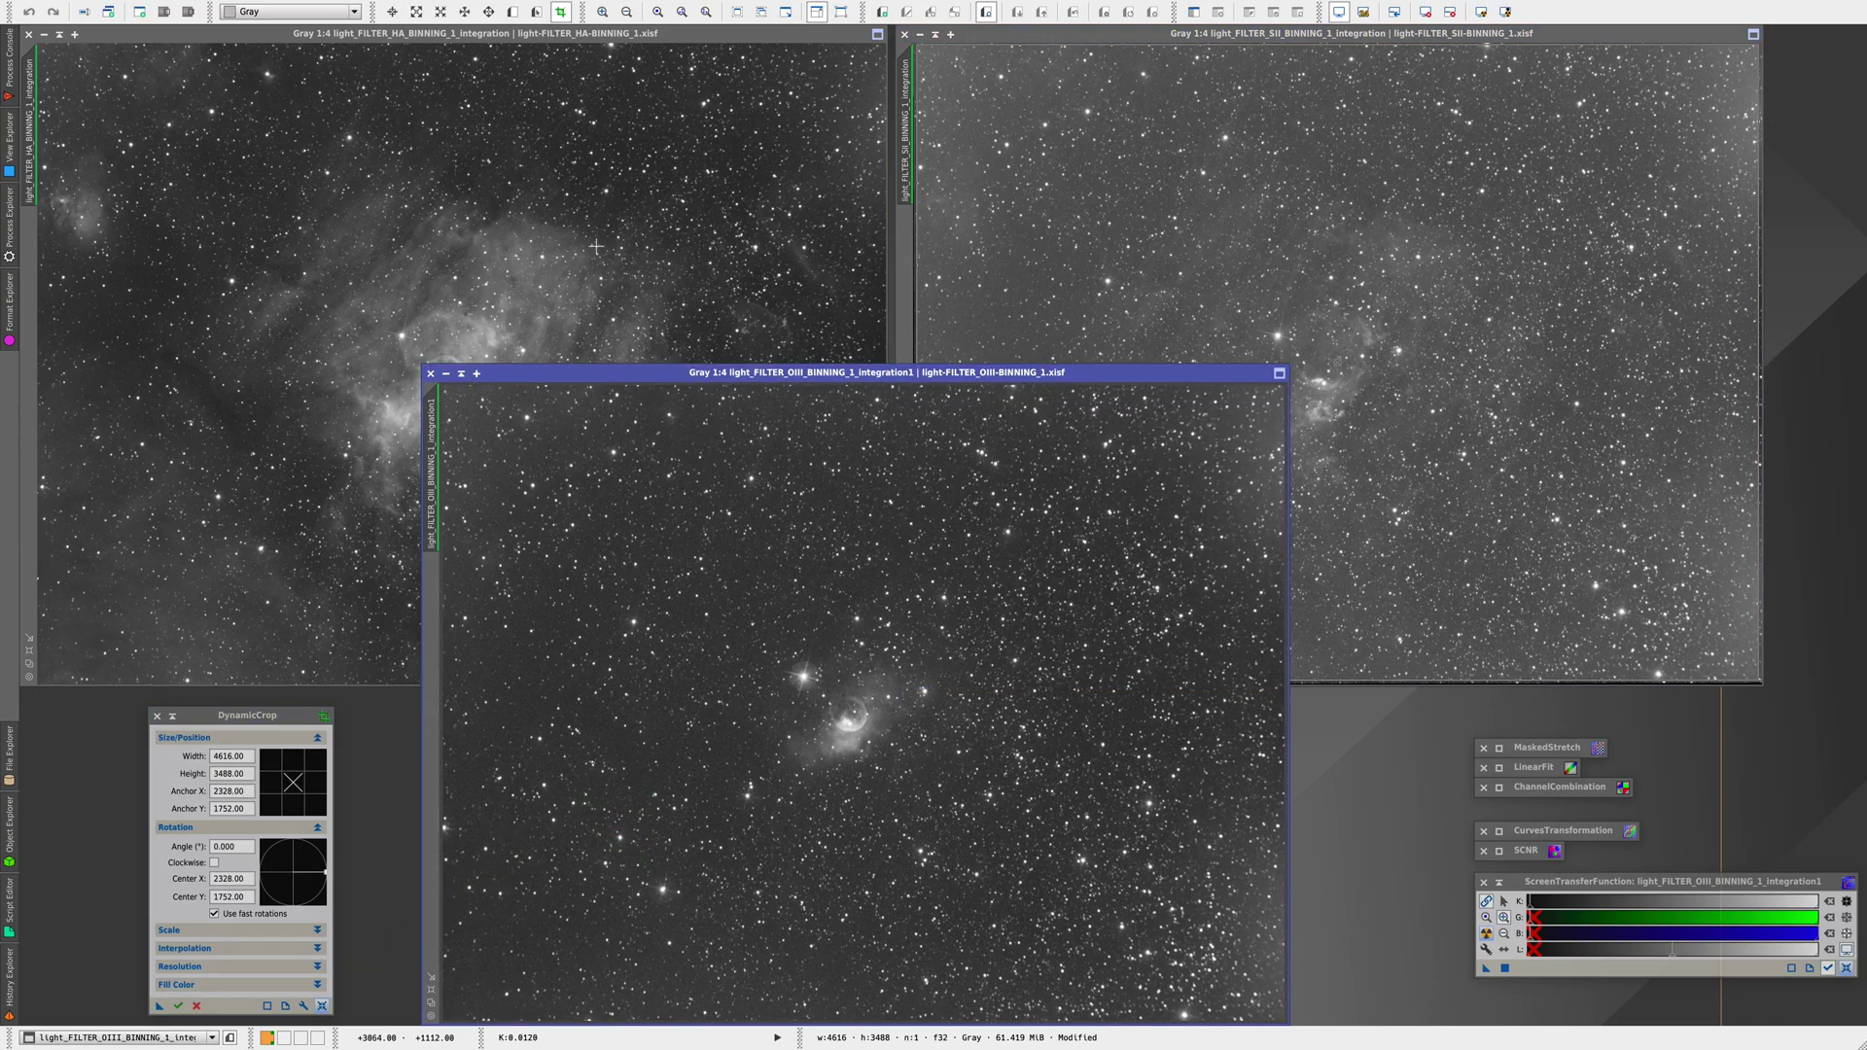
{"action": "left_click_drag", "start_coordinate": [155, 1010], "coordinate": [320, 451]}
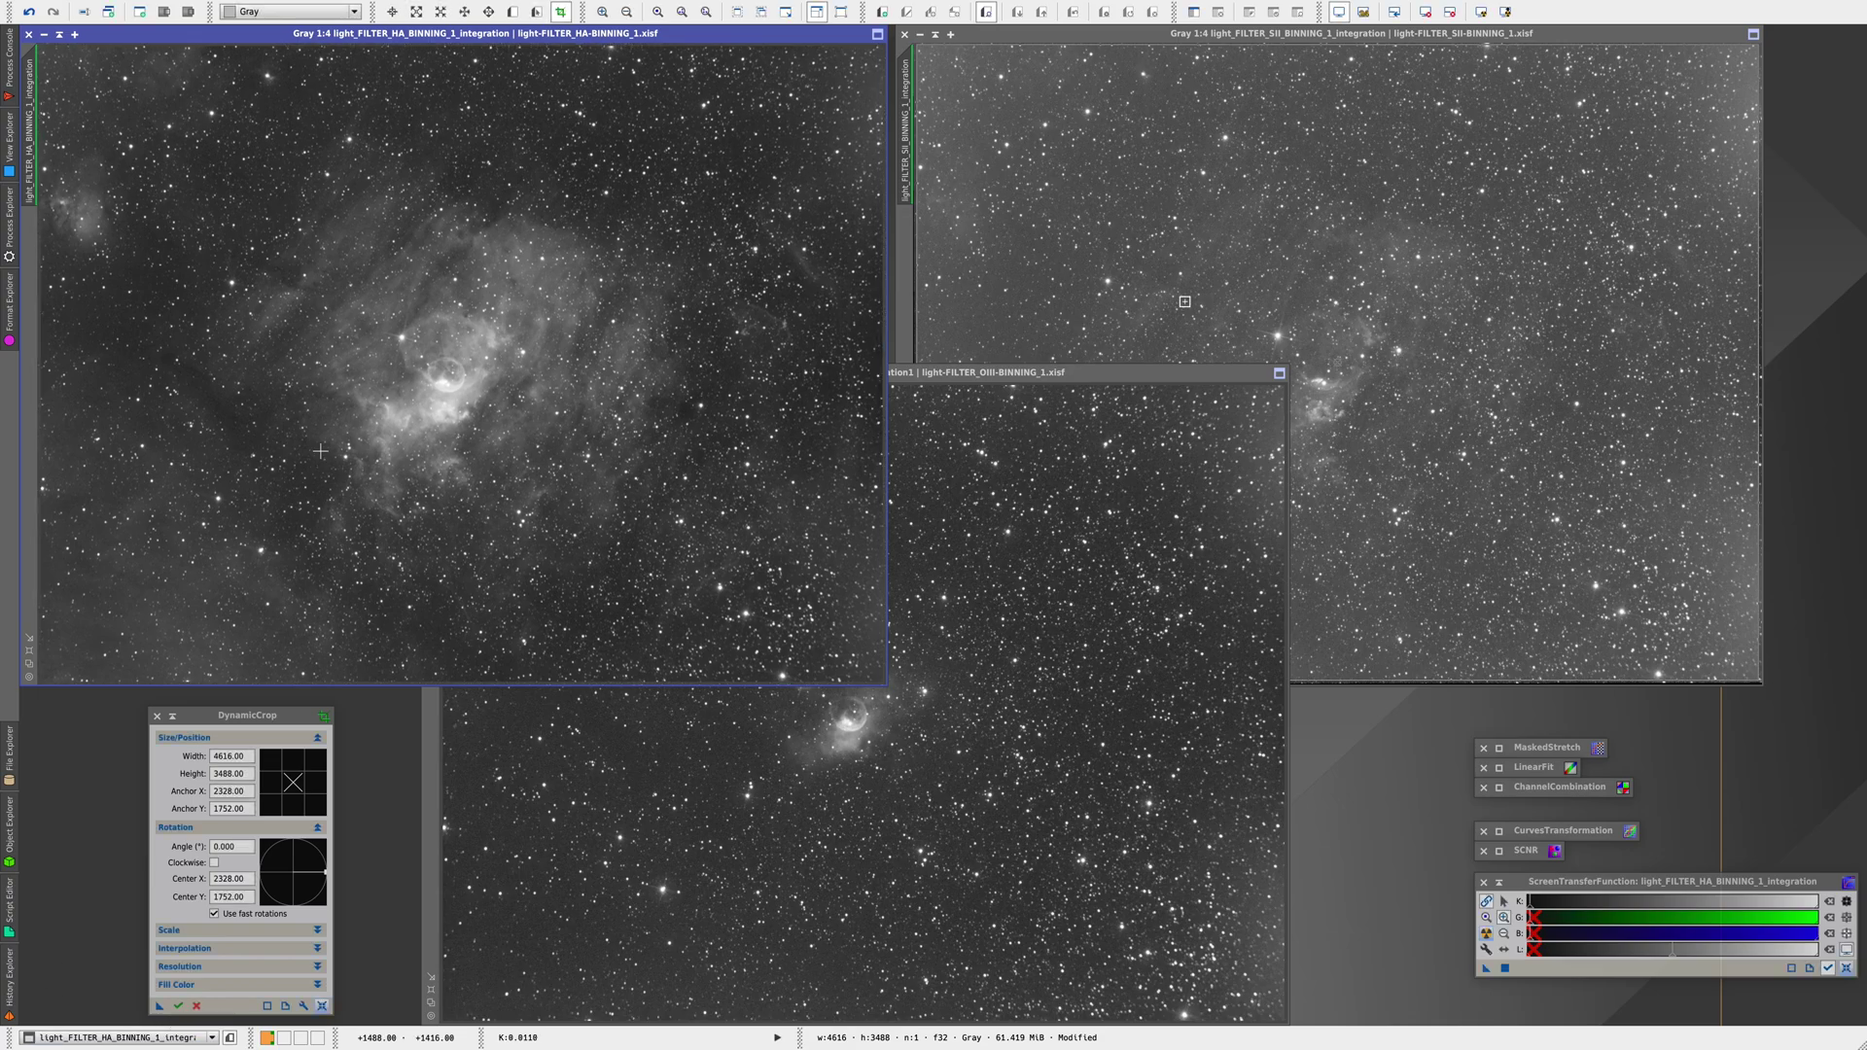
{"action": "left_click", "coordinate": [1117, 26]}
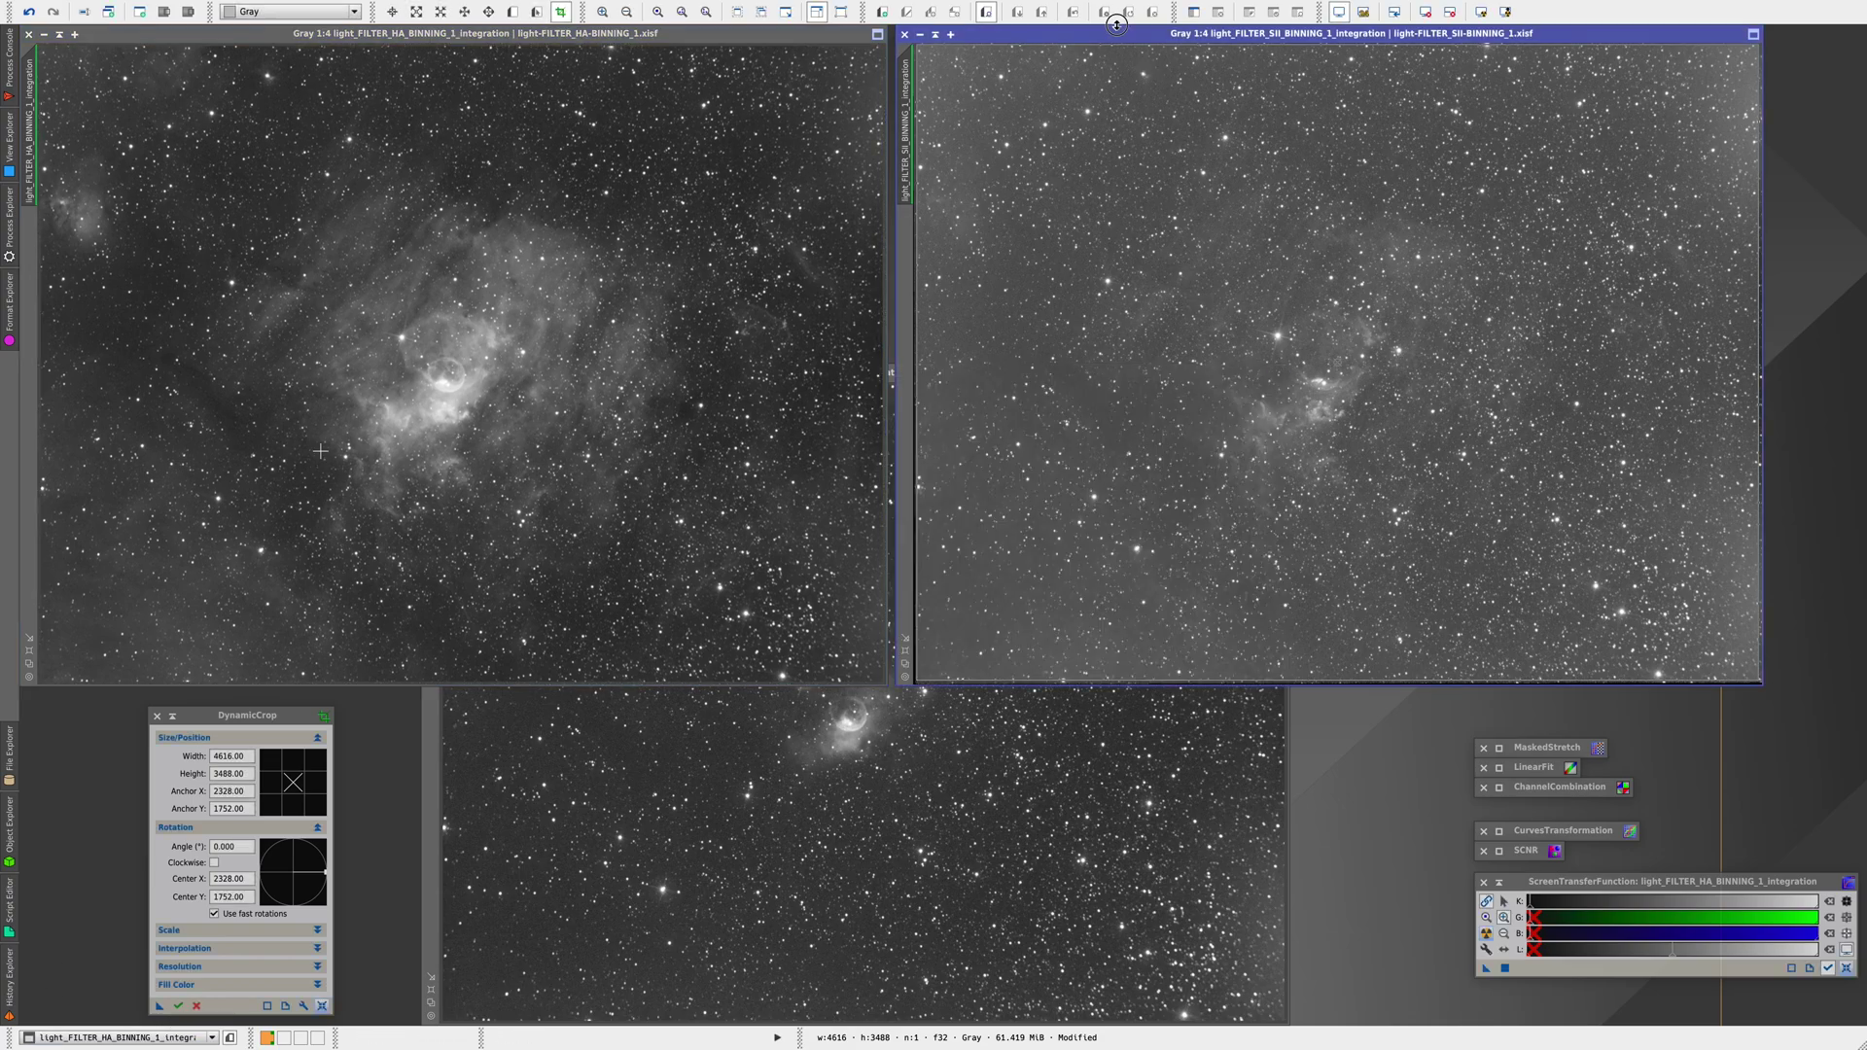
{"action": "left_click", "coordinate": [178, 1007]}
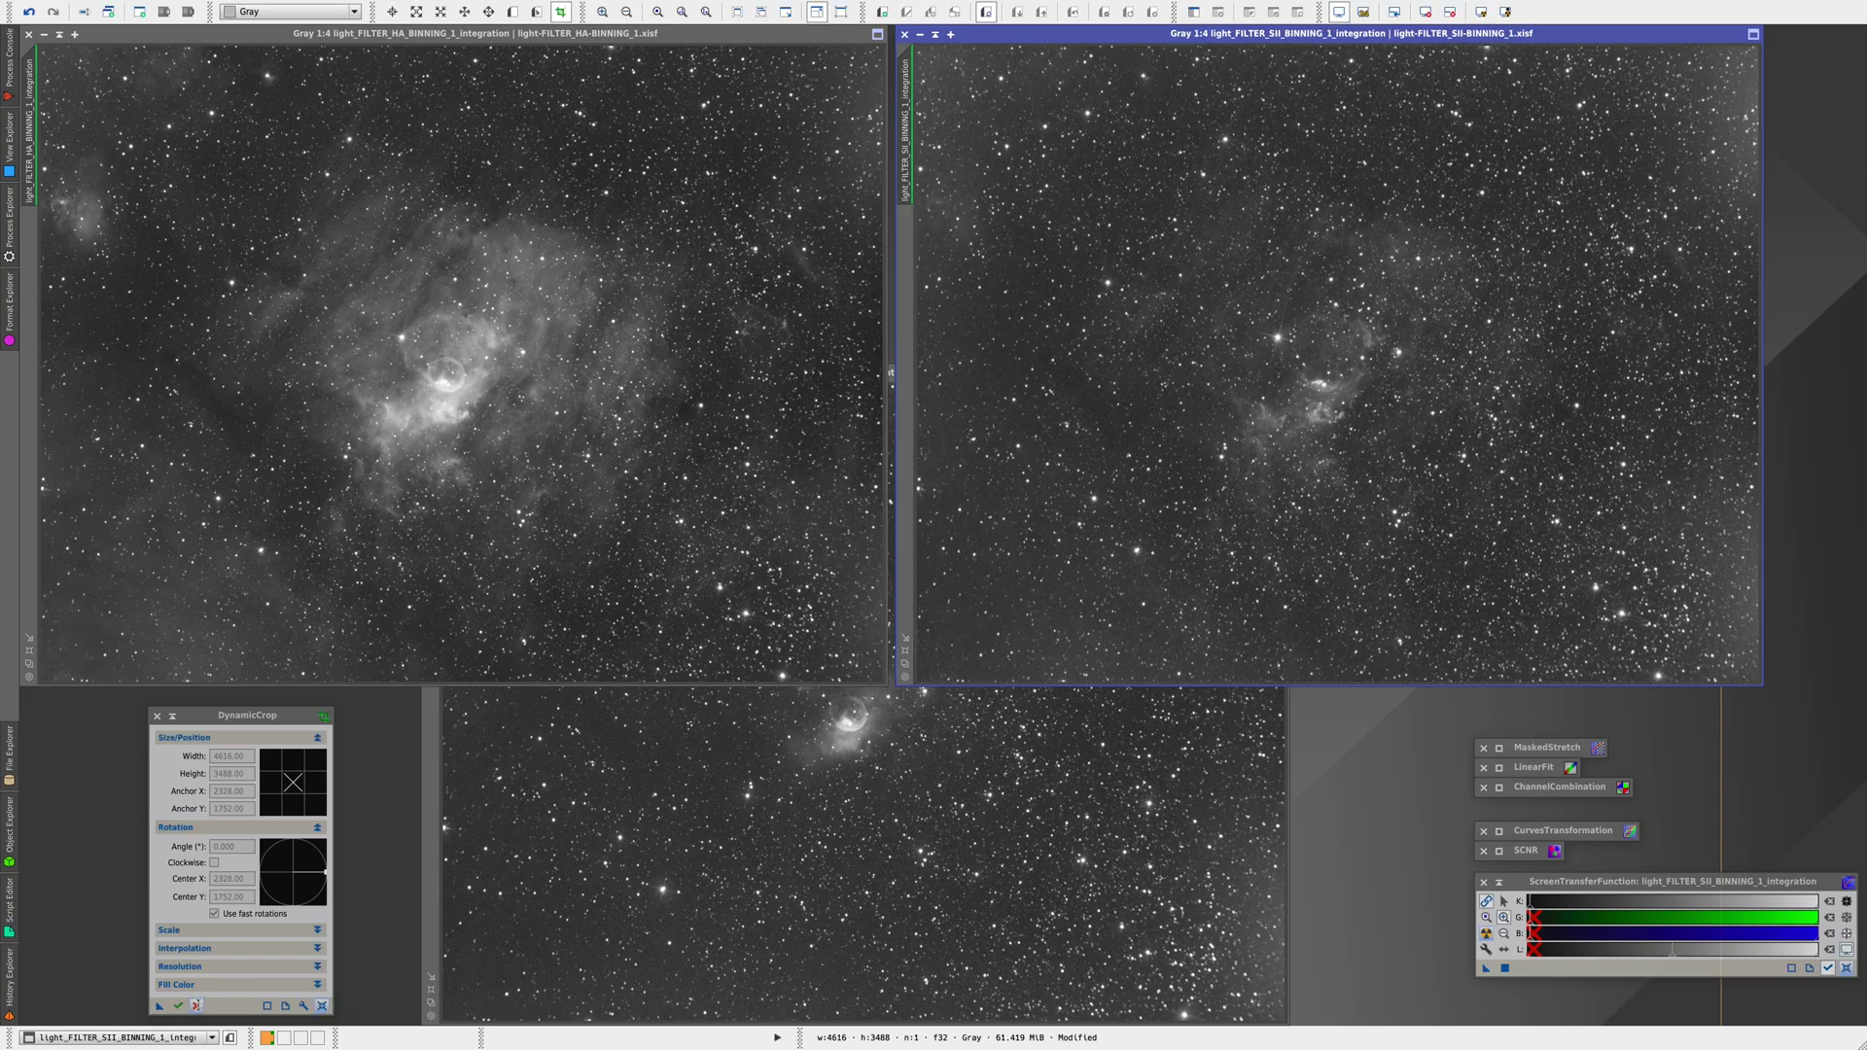
{"action": "left_click", "coordinate": [196, 1005]}
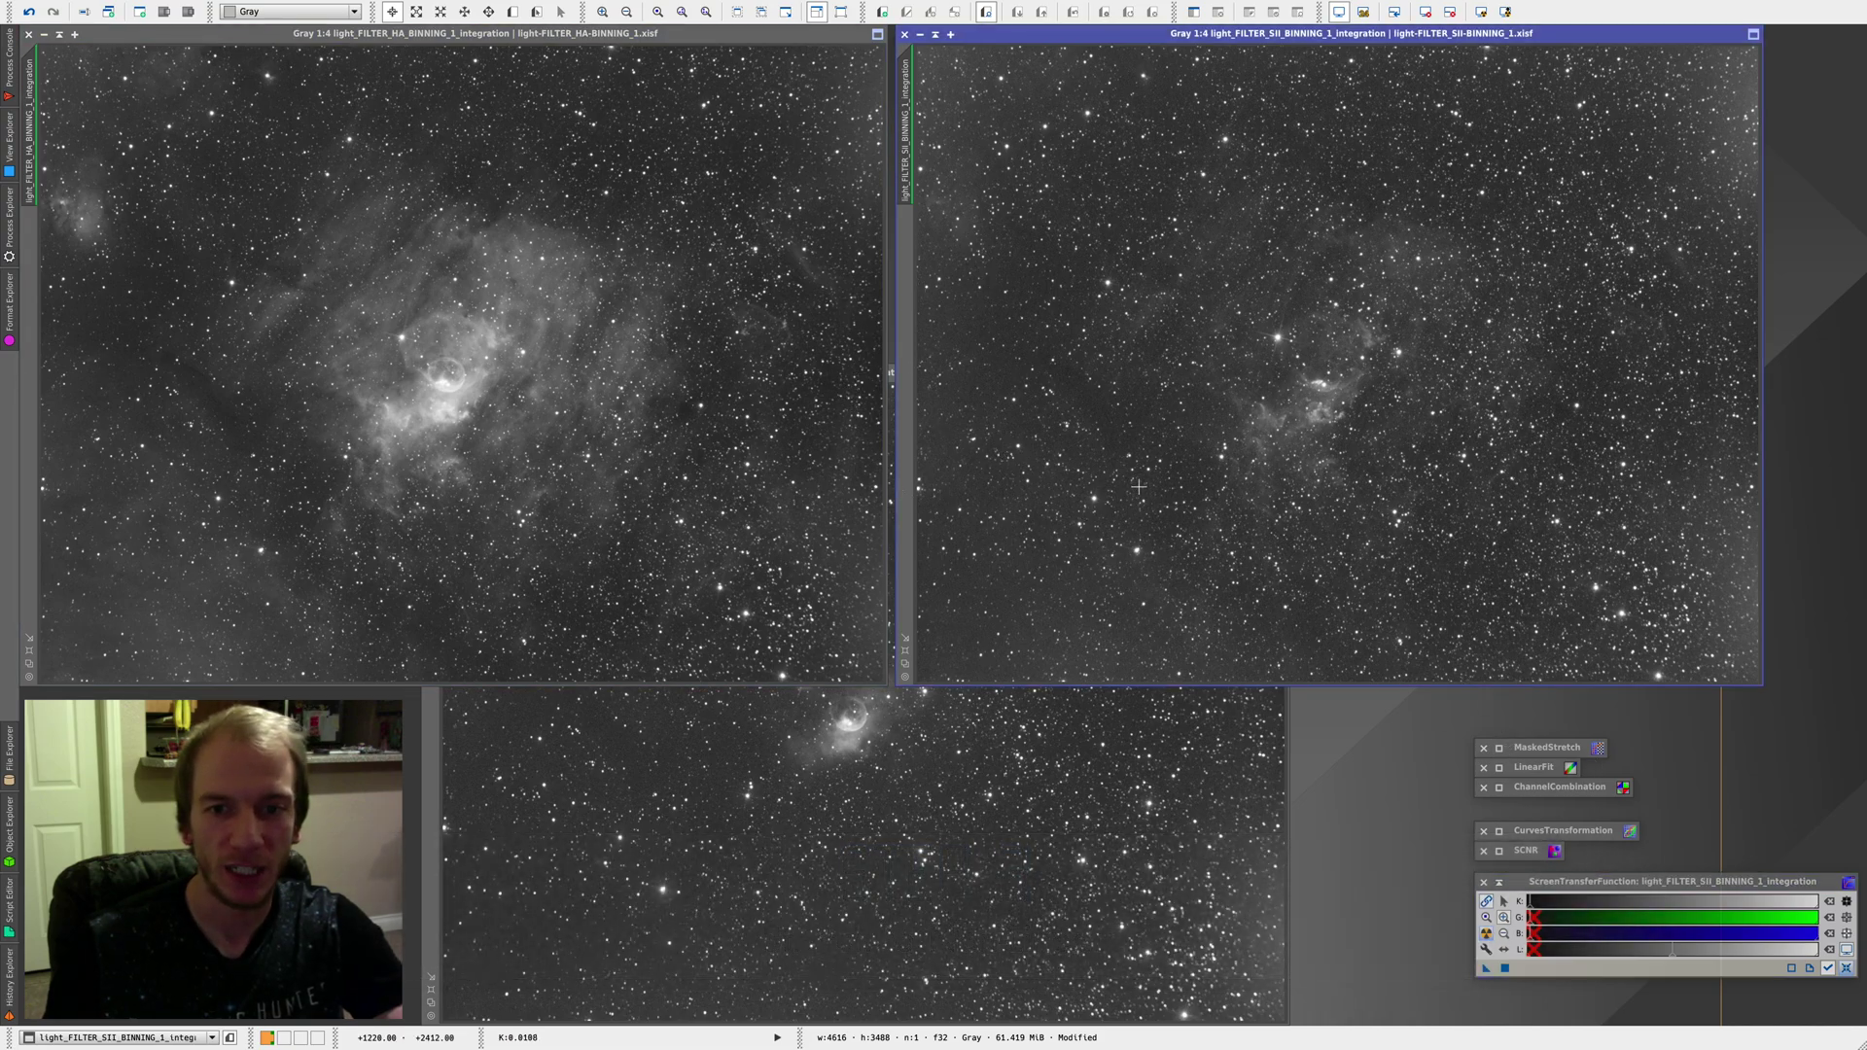
Bring the OIII and Ha images forward and switch to New Preview mode
{"action": "left_click", "coordinate": [982, 725]}
{"action": "left_click", "coordinate": [746, 325]}
{"action": "key", "text": "alt+n"}
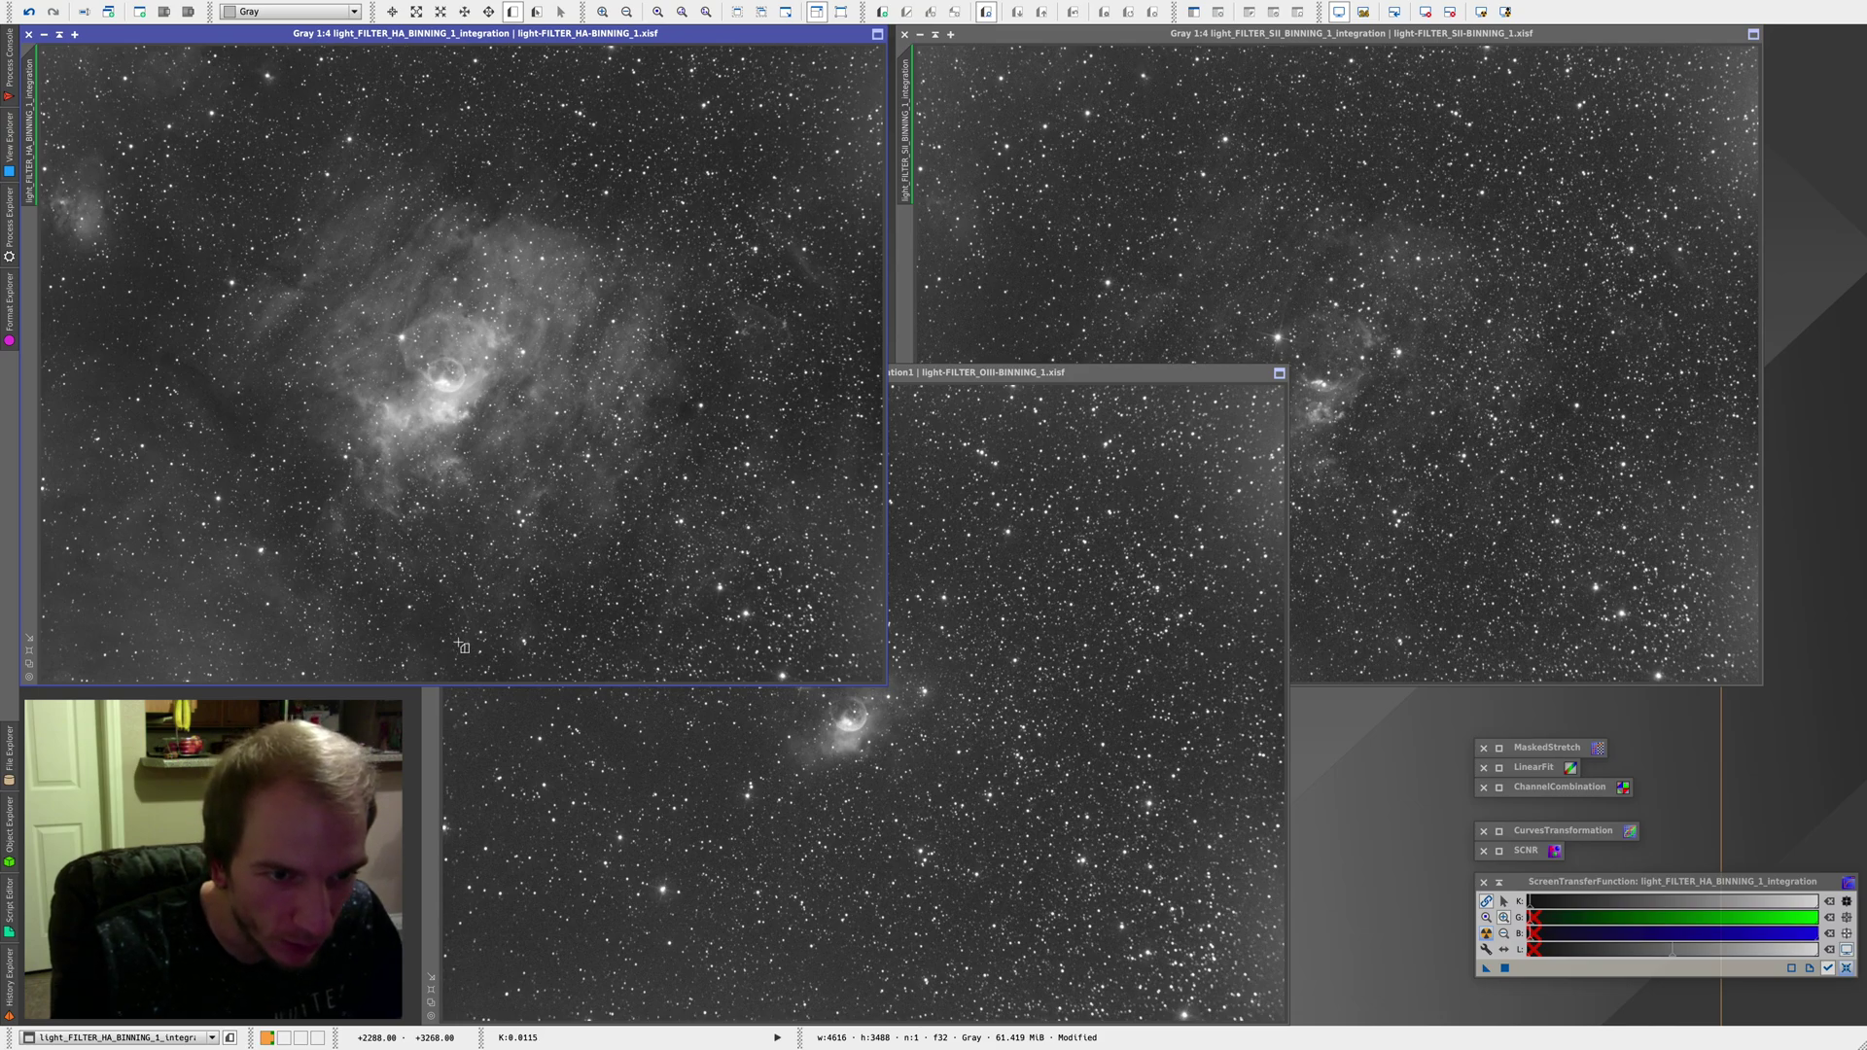
Draw Preview01 on a Ha background patch and copy it to the SII and OIII images
{"action": "left_click_drag", "start_coordinate": [461, 644], "coordinate": [451, 650]}
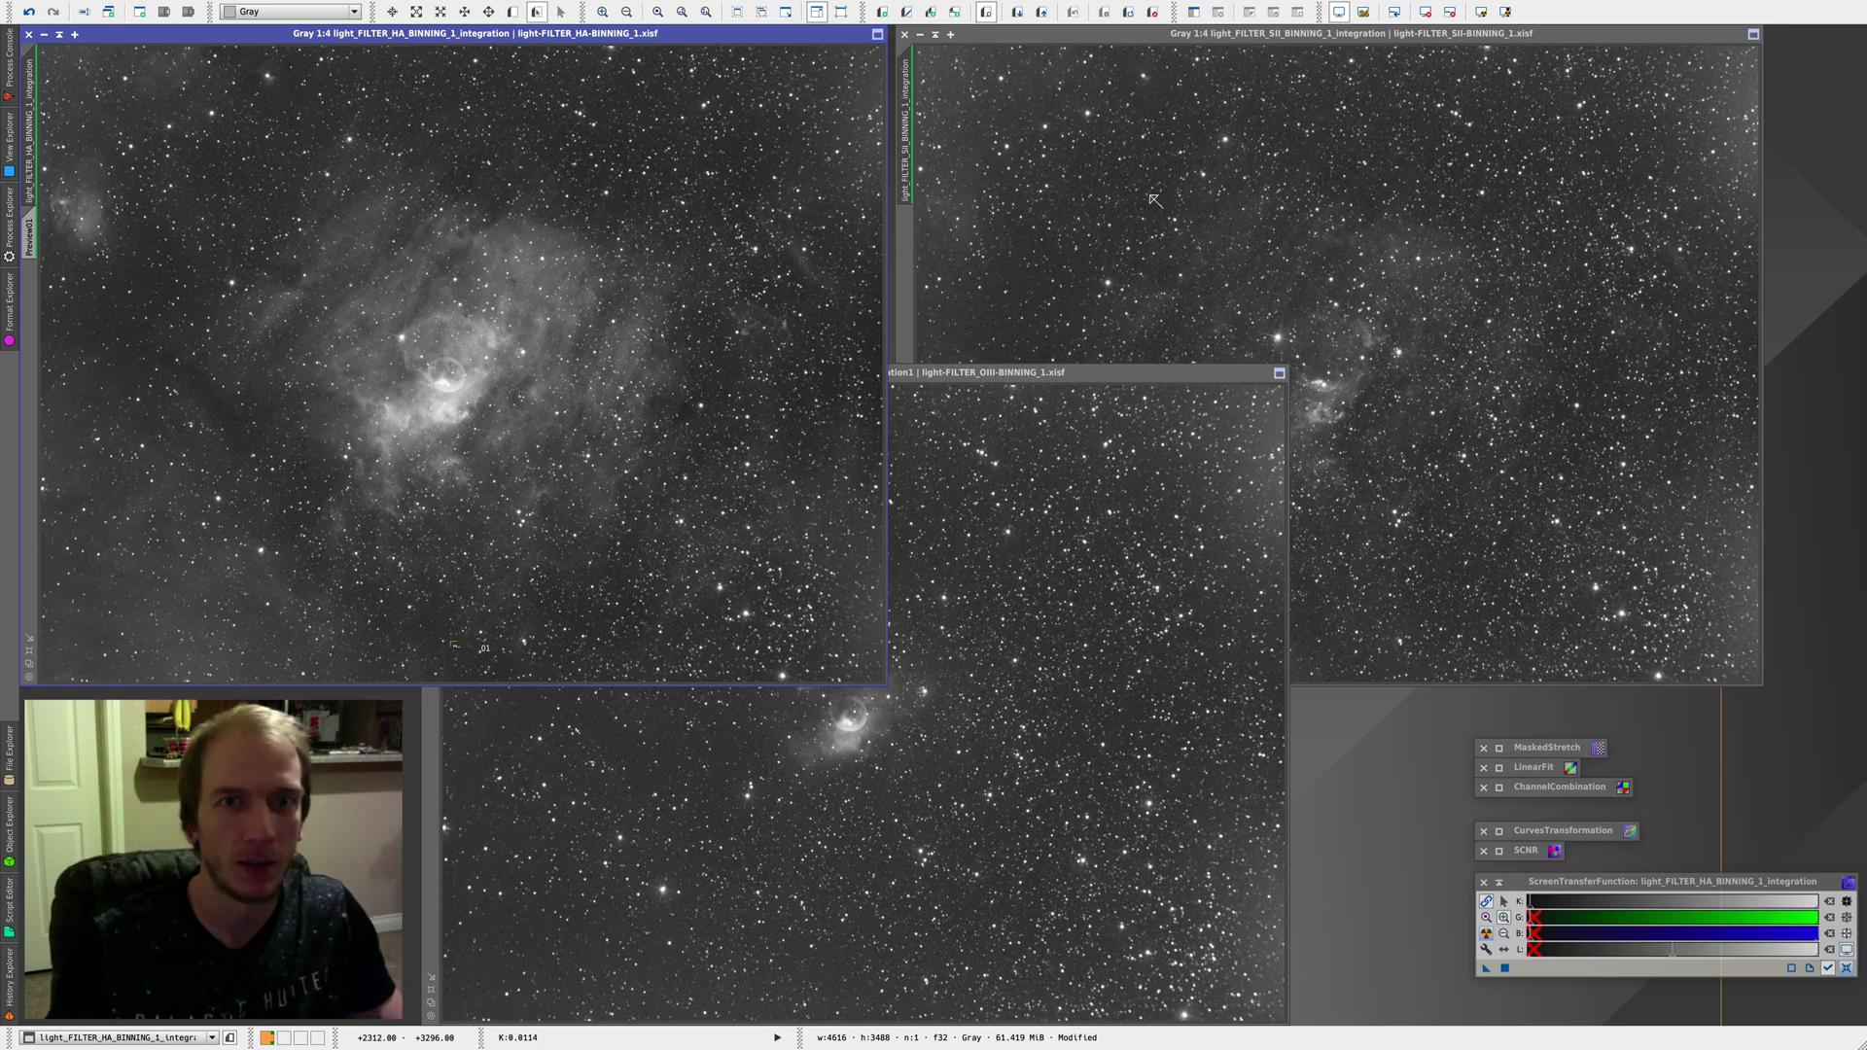
{"action": "left_click", "coordinate": [31, 232]}
{"action": "left_click_drag", "start_coordinate": [30, 231], "coordinate": [905, 233]}
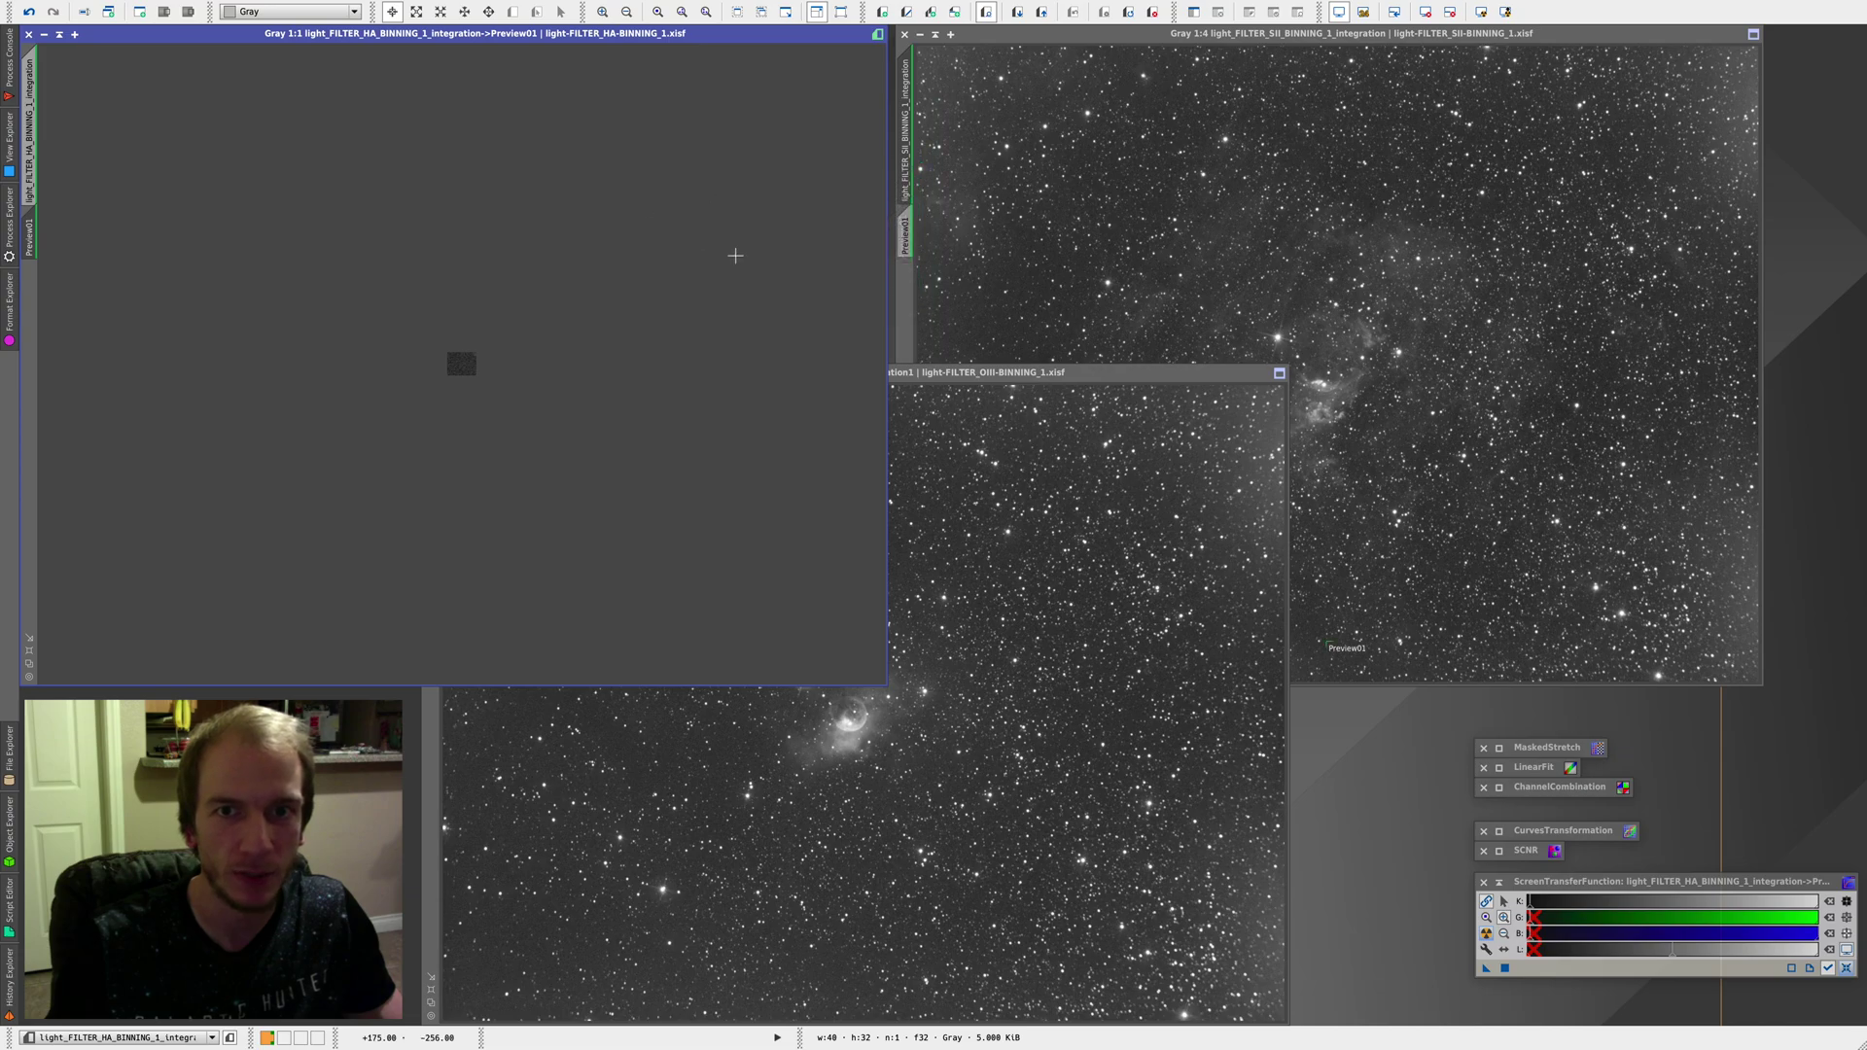
{"action": "key", "text": "ctrl+Tab"}
{"action": "left_click_drag", "start_coordinate": [30, 238], "coordinate": [437, 731]}
{"action": "left_click", "coordinate": [459, 334]}
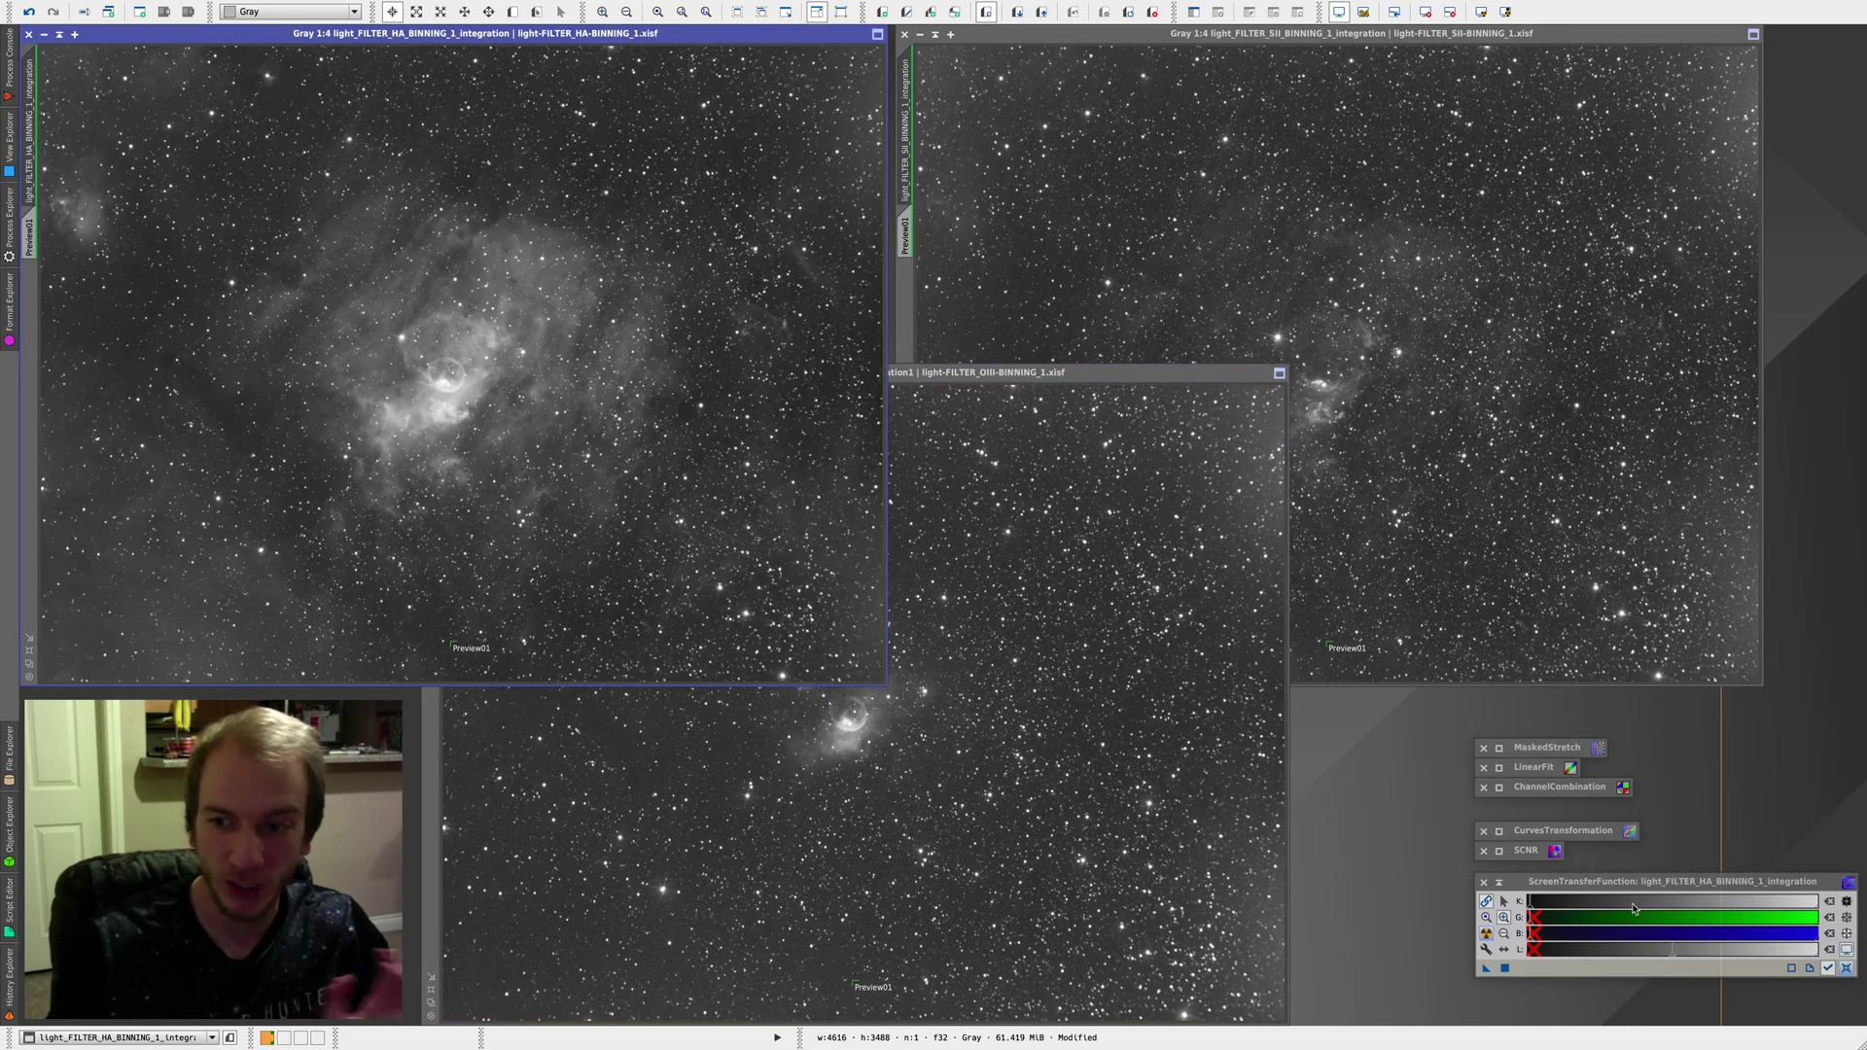
Reset the STF screen stretch on Ha, SII and OIII, then close STF
{"action": "left_click", "coordinate": [1847, 968]}
{"action": "key", "text": "ctrl+Tab"}
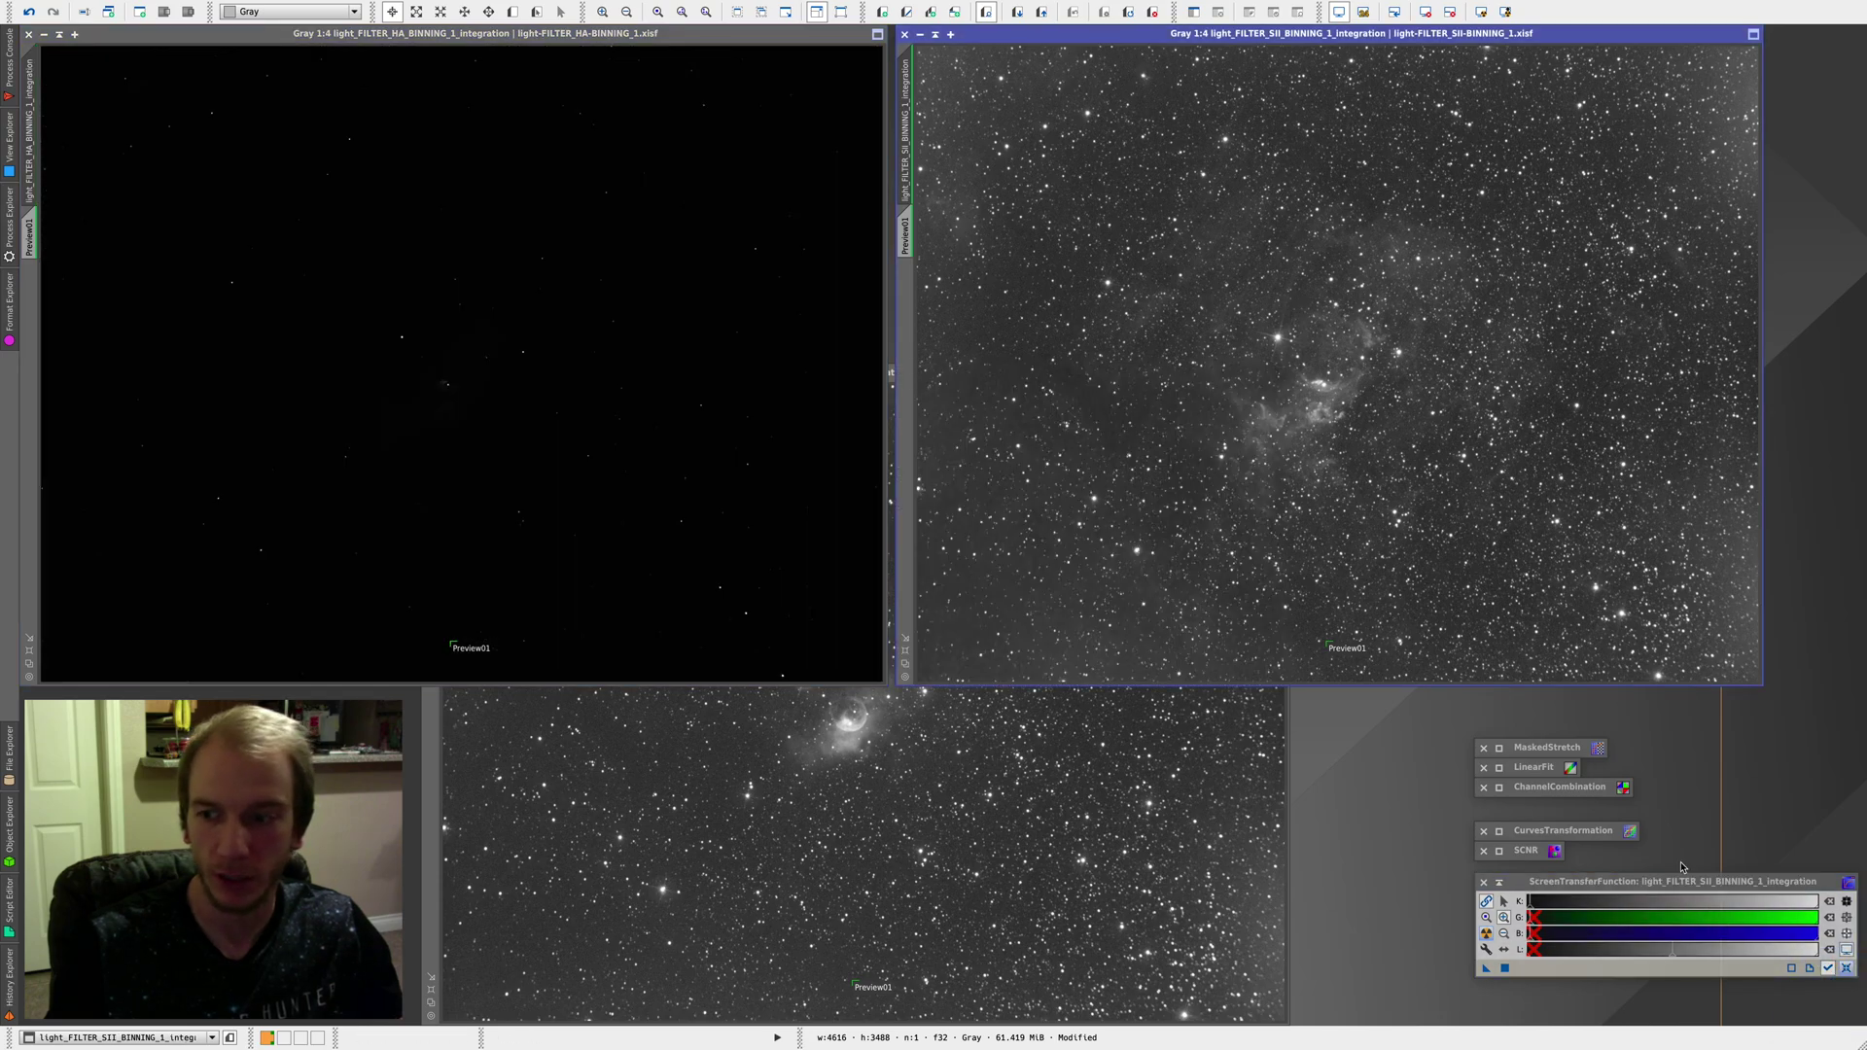
{"action": "left_click", "coordinate": [1847, 968]}
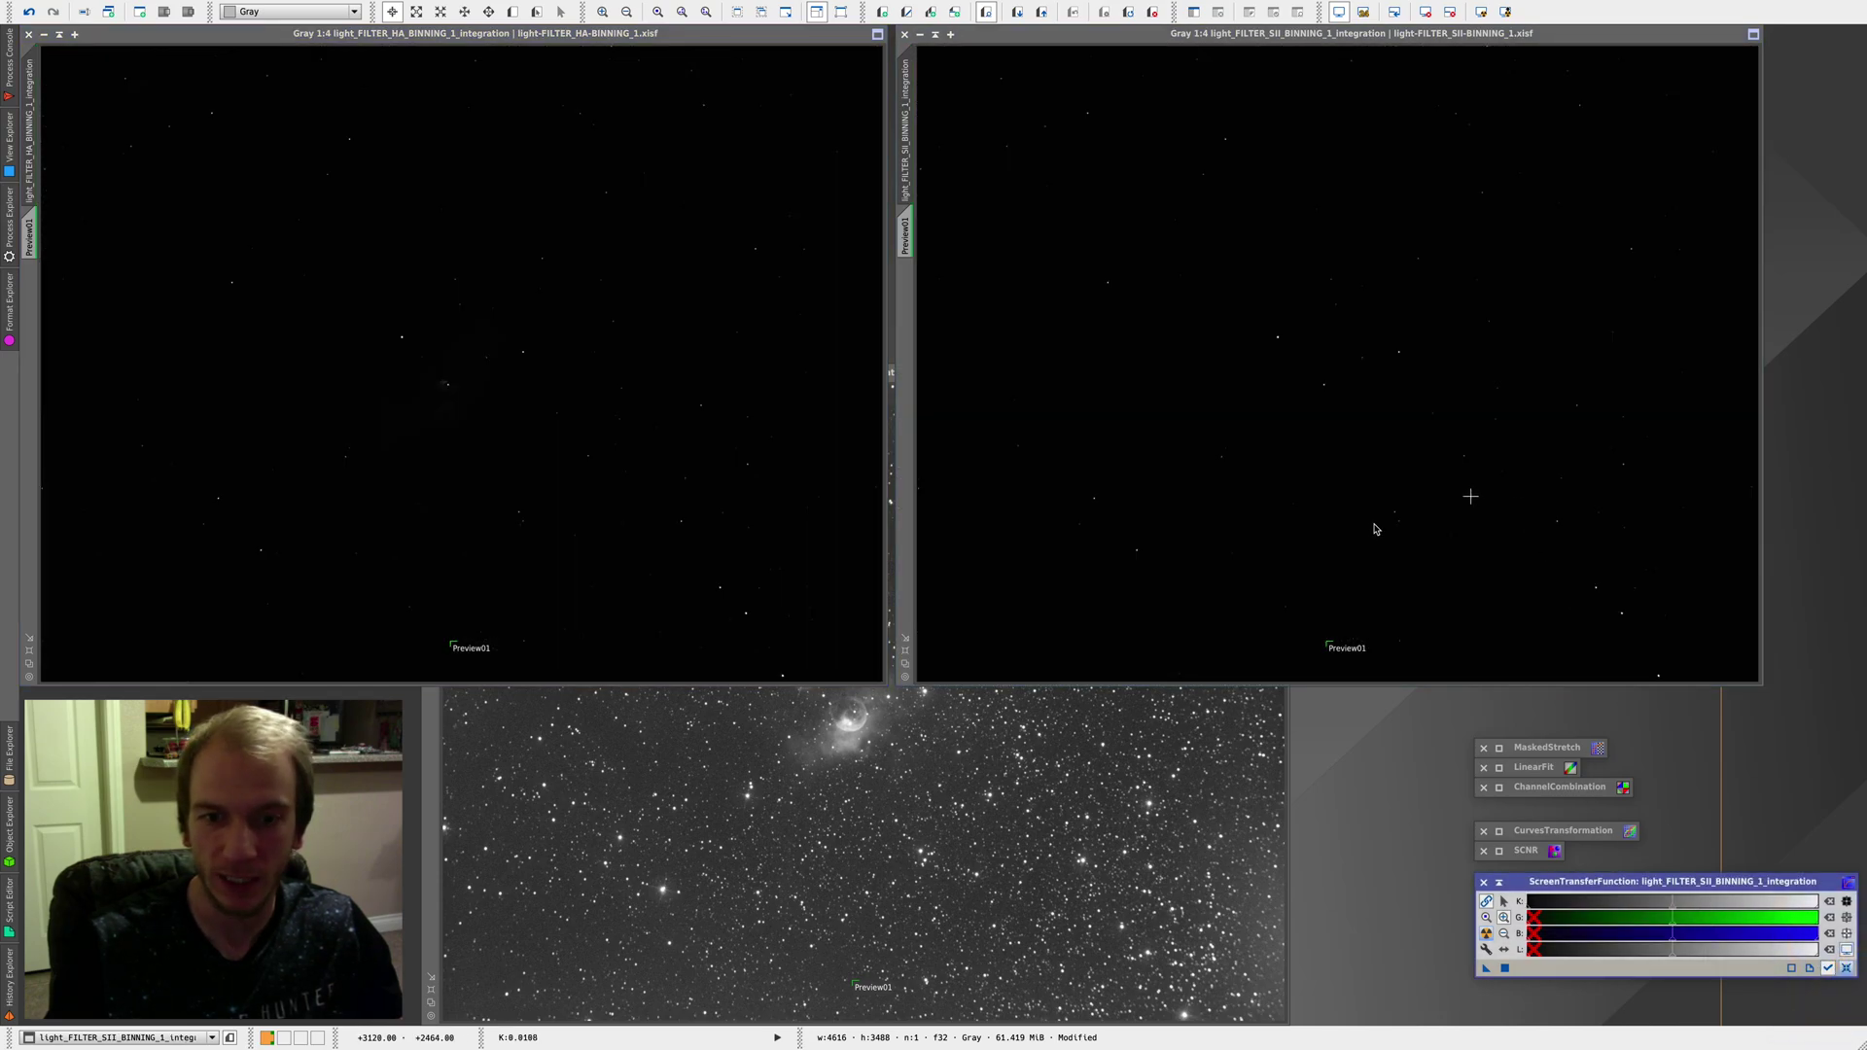
{"action": "key", "text": "ctrl+Tab"}
{"action": "left_click", "coordinate": [1844, 969]}
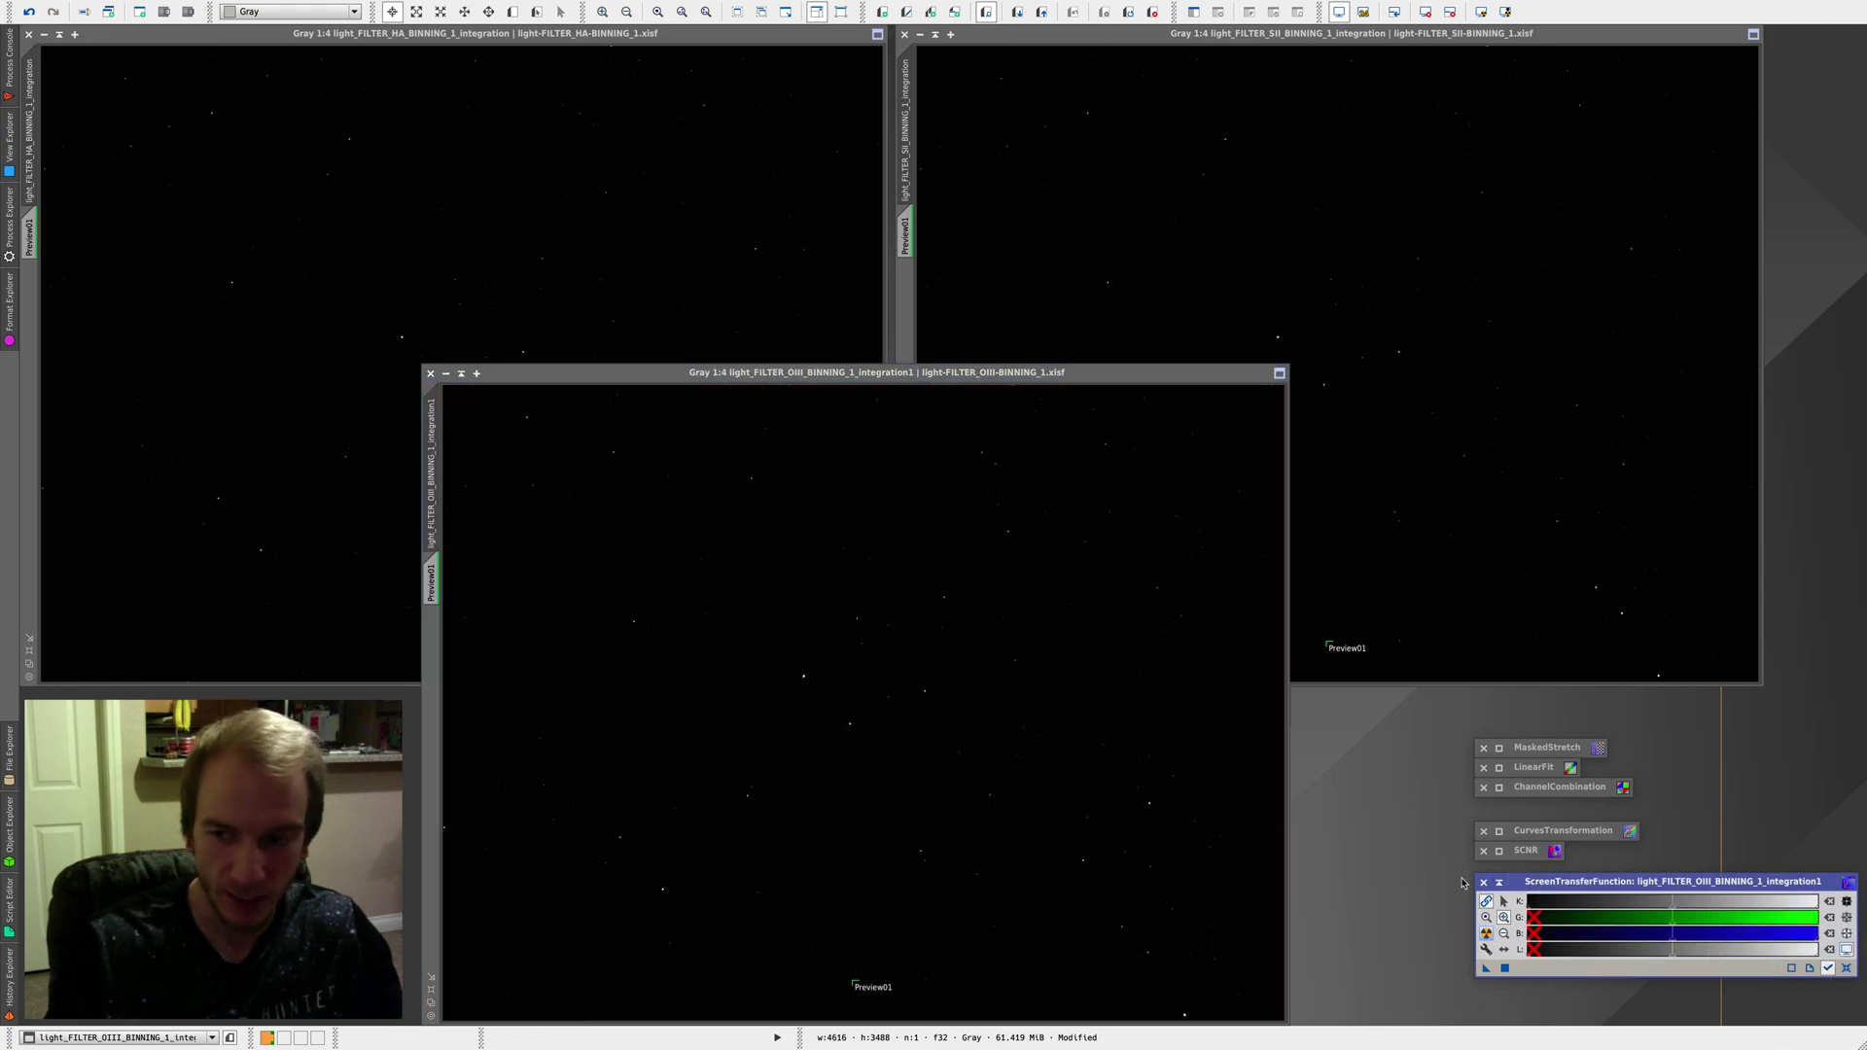
{"action": "left_click", "coordinate": [1483, 883]}
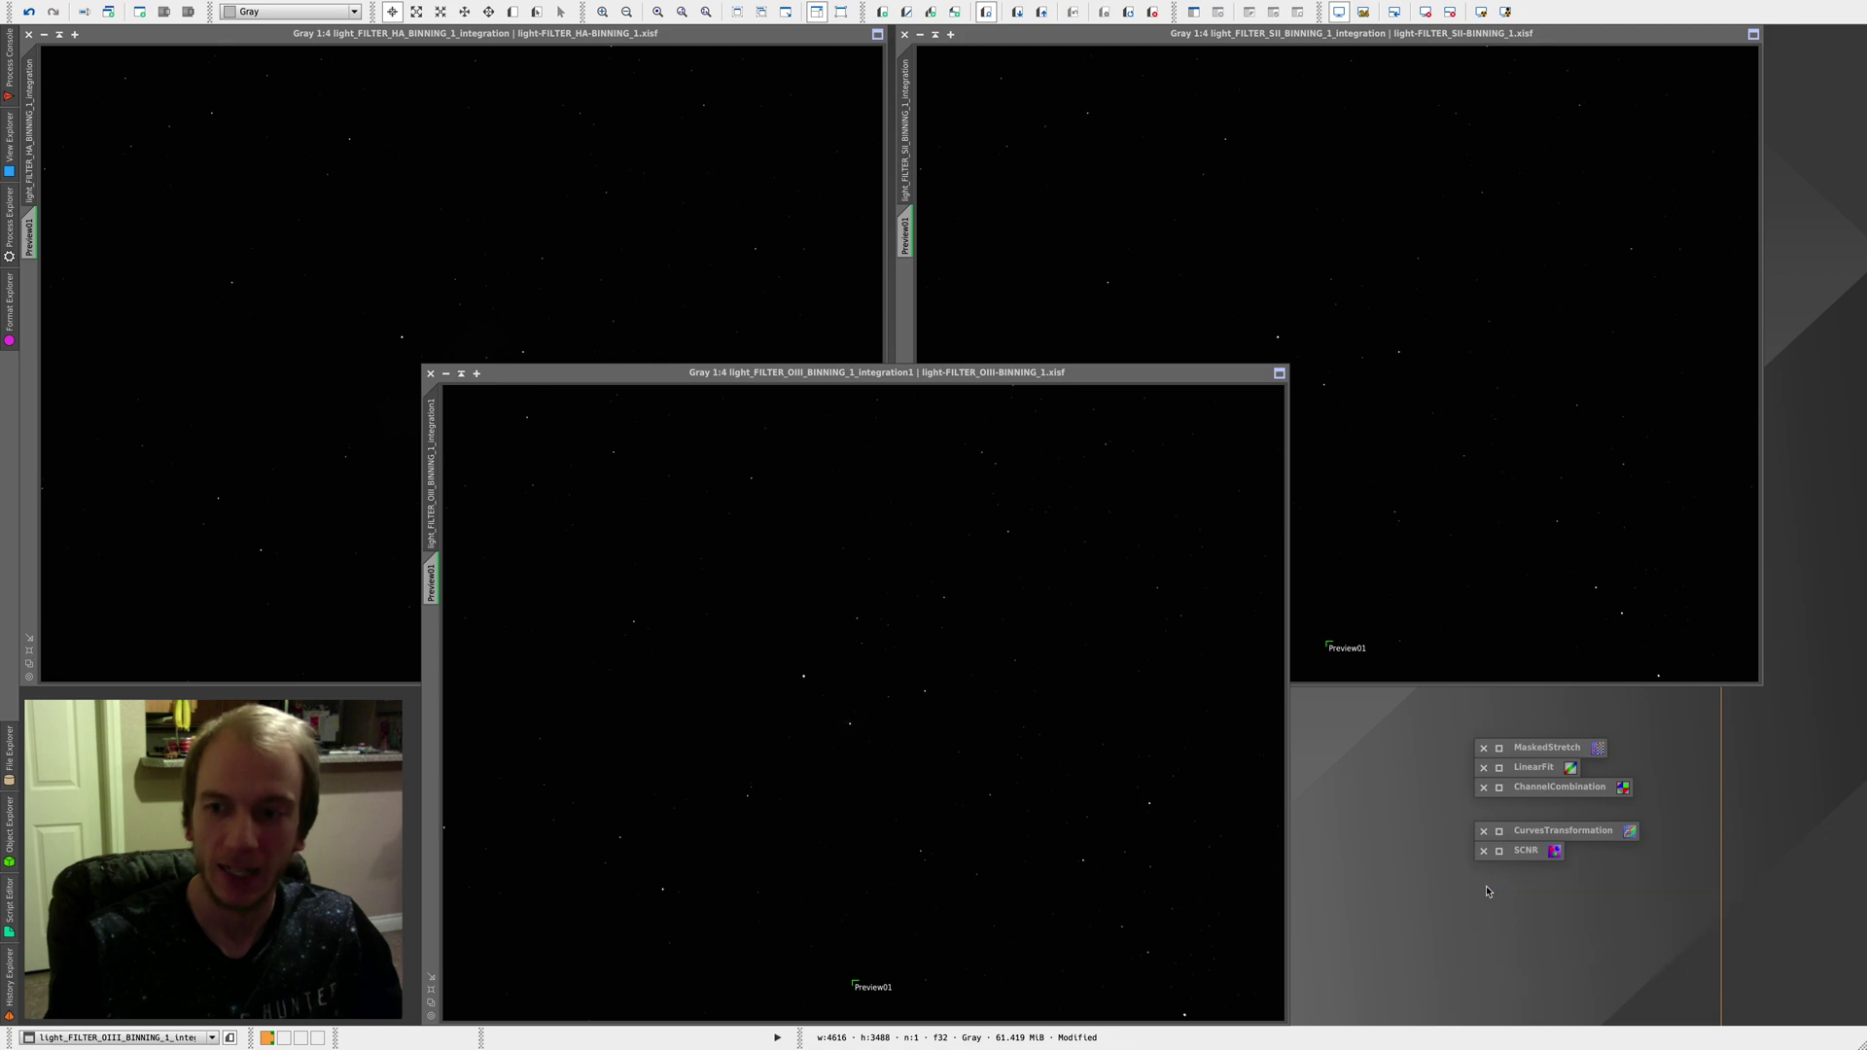
Apply MaskedStretch to the Ha image using its Preview01 as background reference
{"action": "left_click", "coordinate": [1499, 749]}
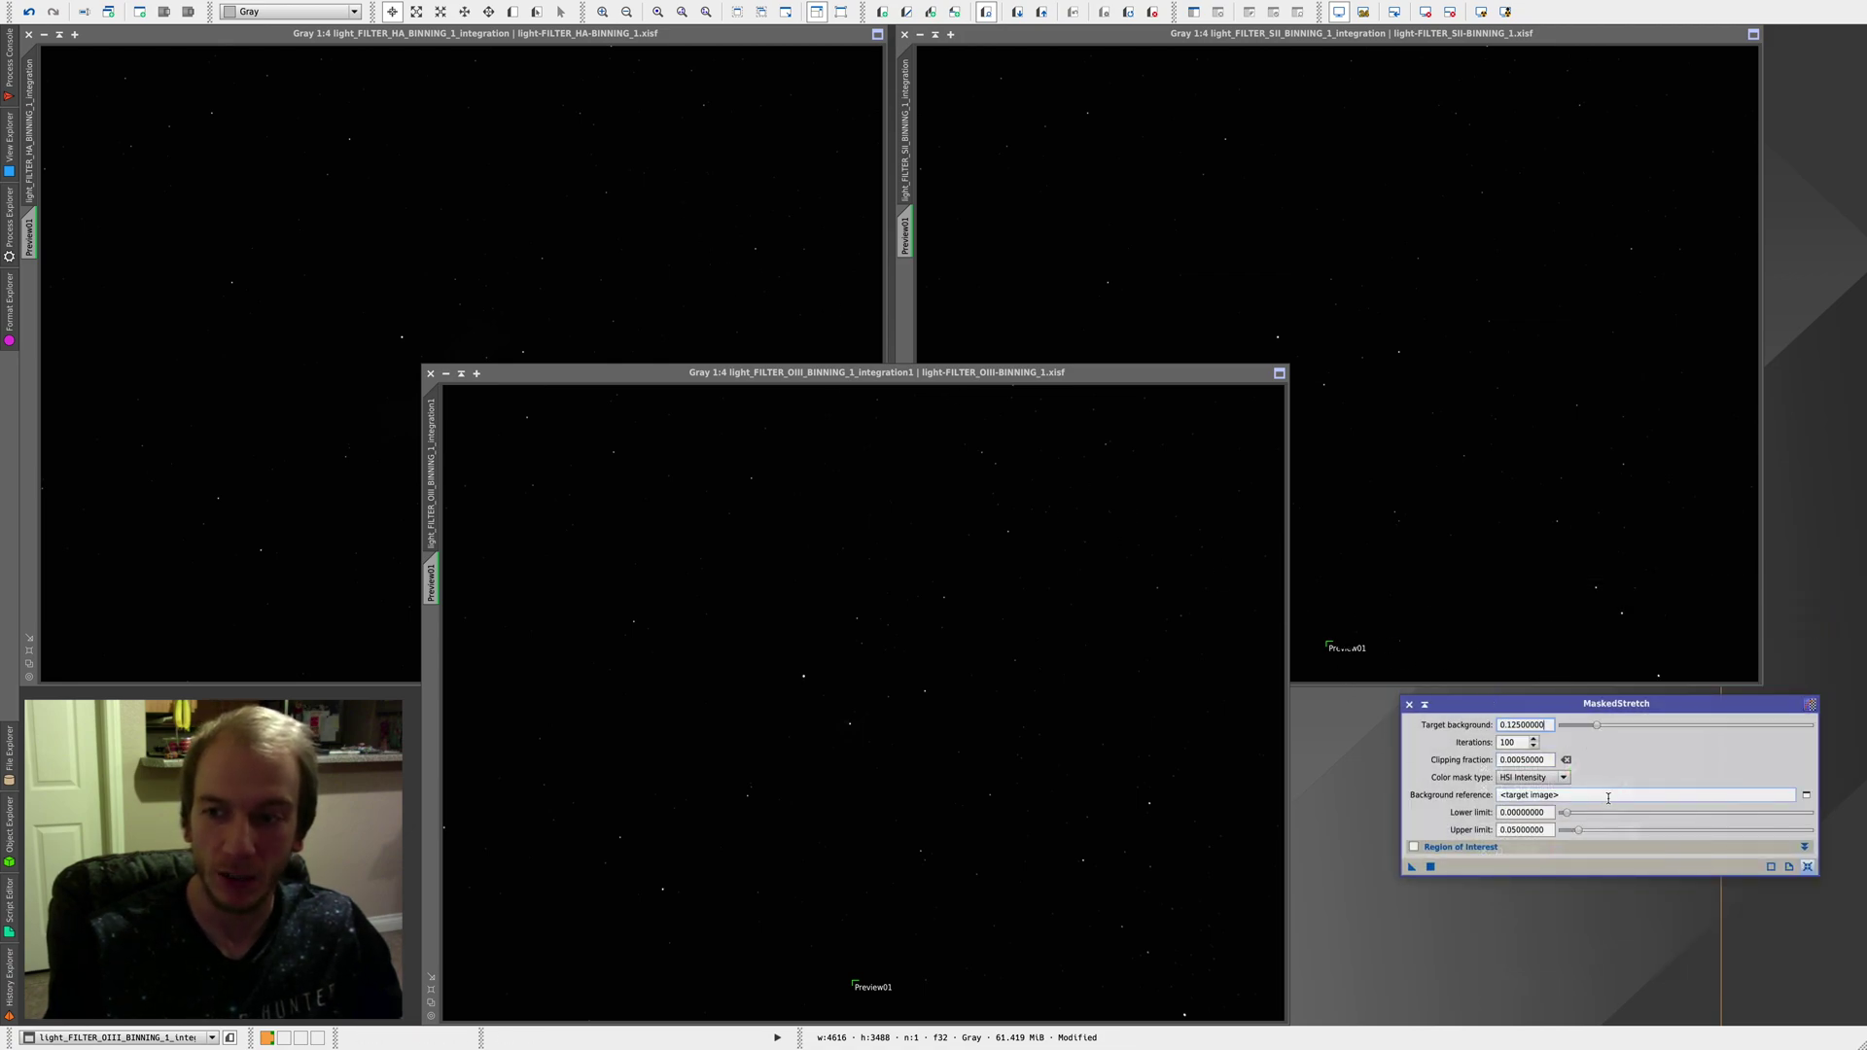
{"action": "left_click", "coordinate": [1805, 795]}
{"action": "left_click", "coordinate": [875, 485]}
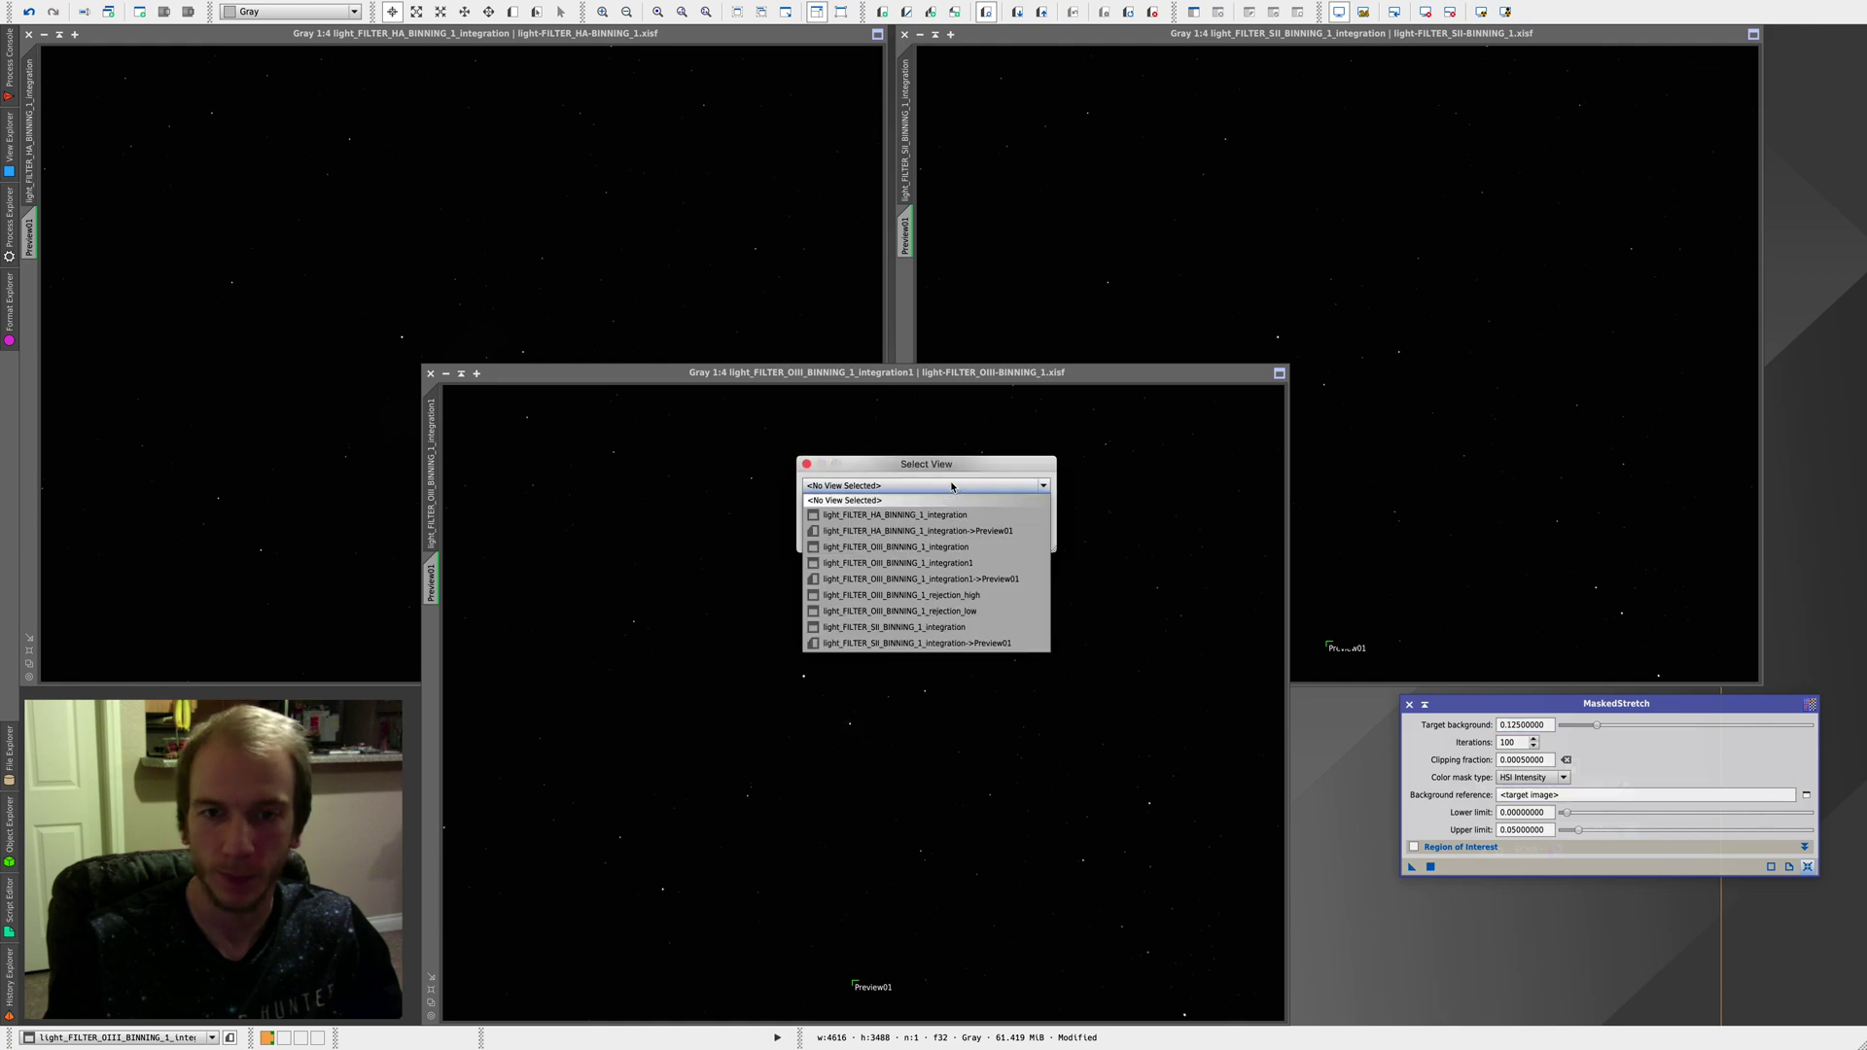
{"action": "left_click", "coordinate": [837, 525]}
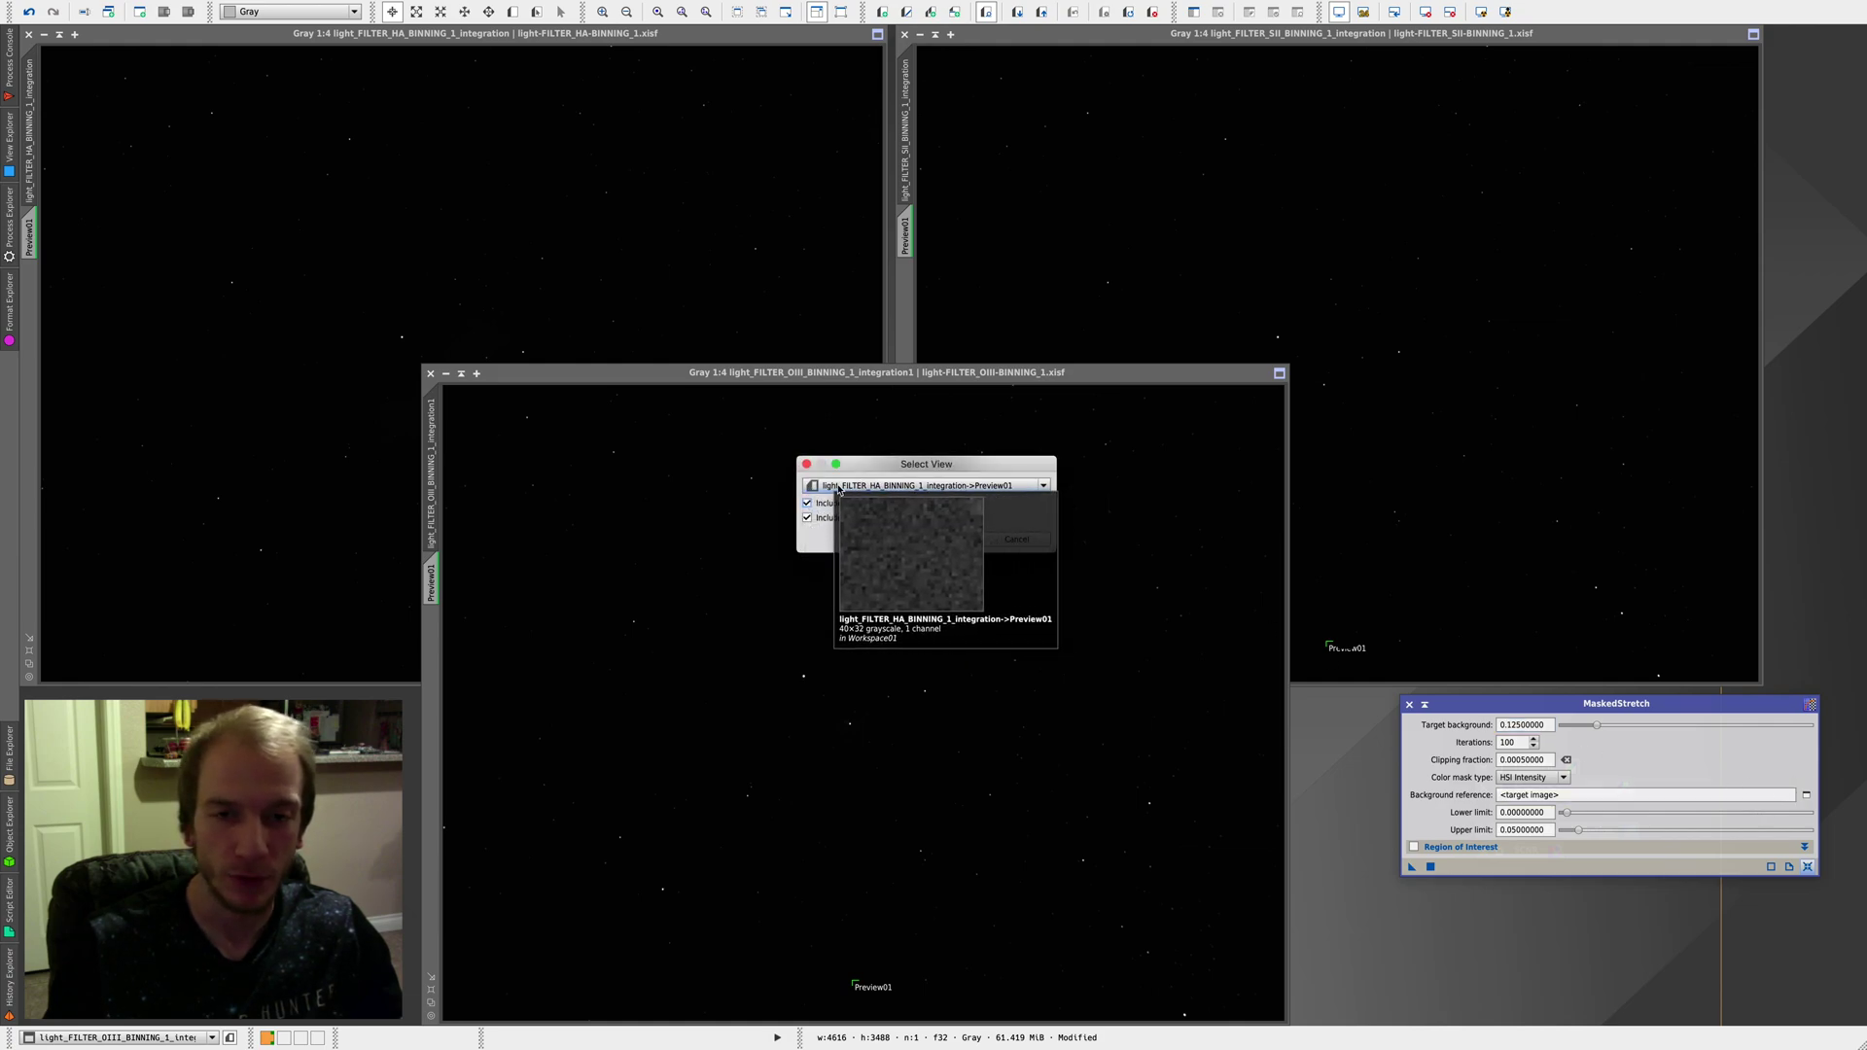
{"action": "left_click", "coordinate": [942, 536]}
{"action": "left_click_drag", "start_coordinate": [1415, 868], "coordinate": [465, 203]}
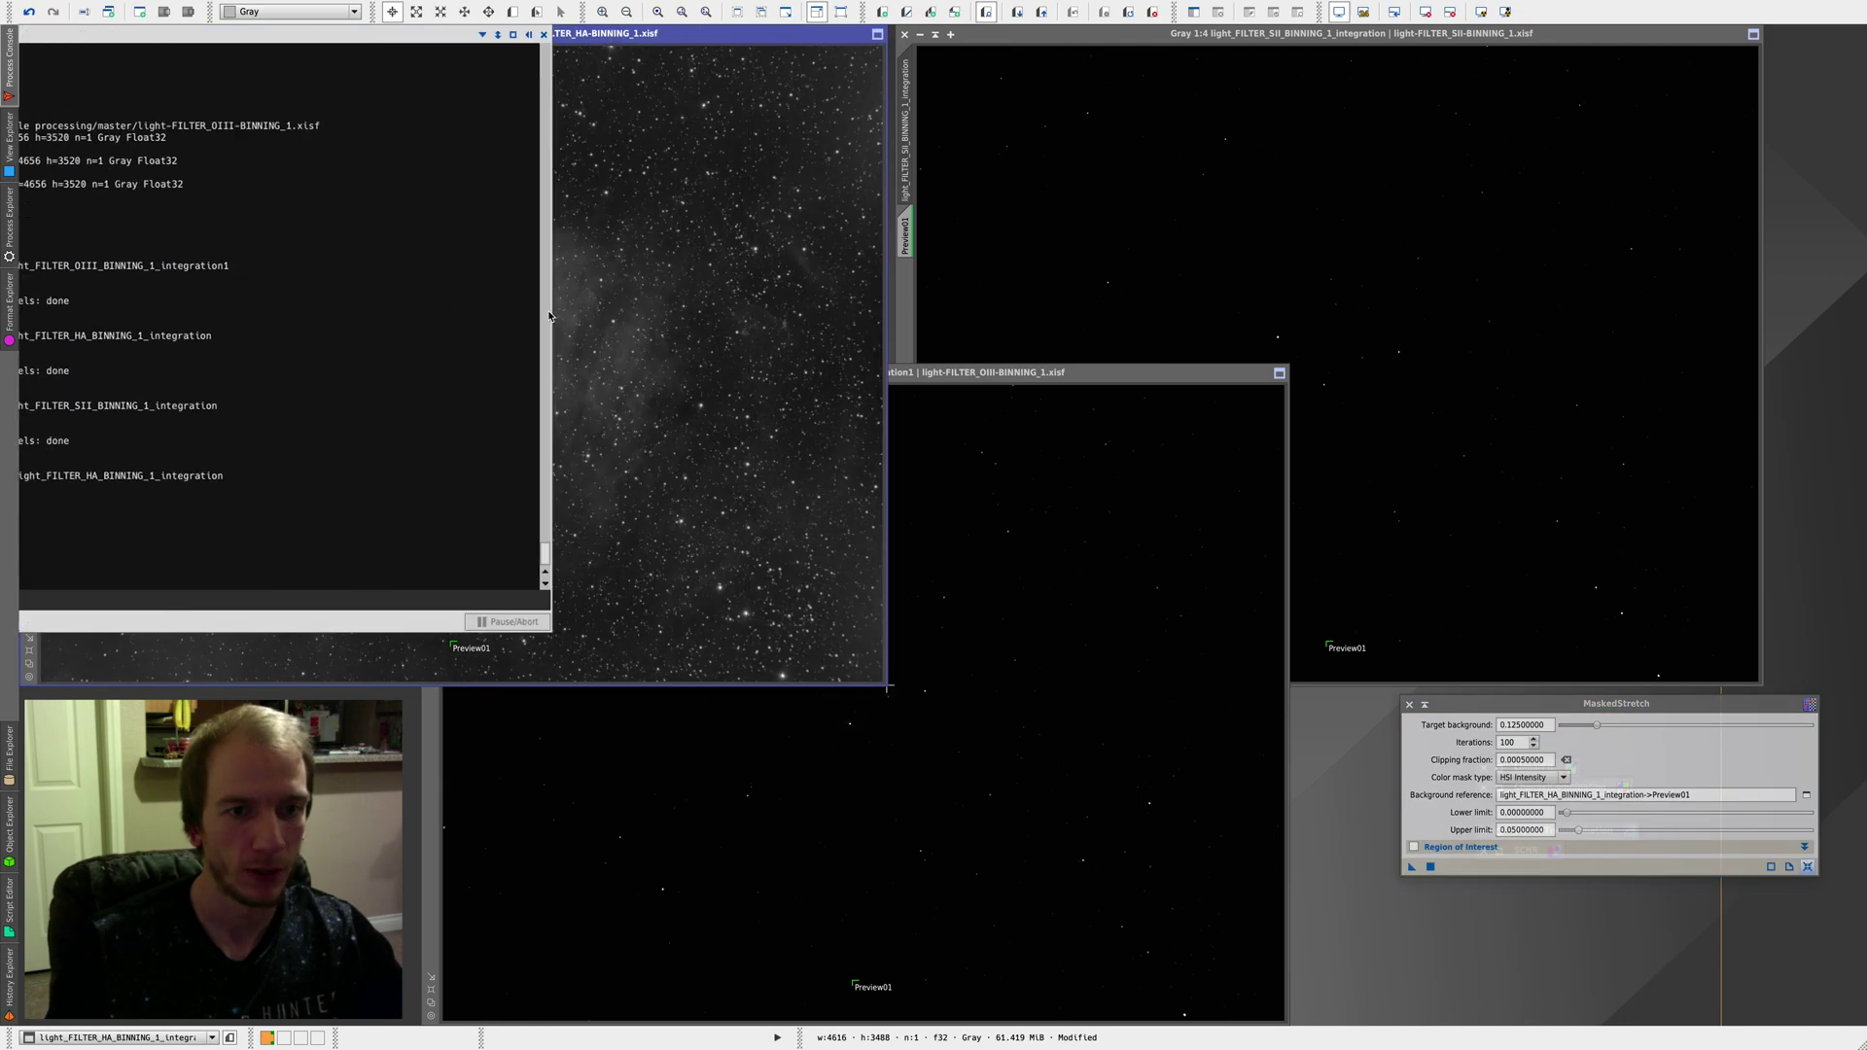
Apply MaskedStretch to the SII image using the SII preview as background reference
{"action": "left_click", "coordinate": [1806, 795]}
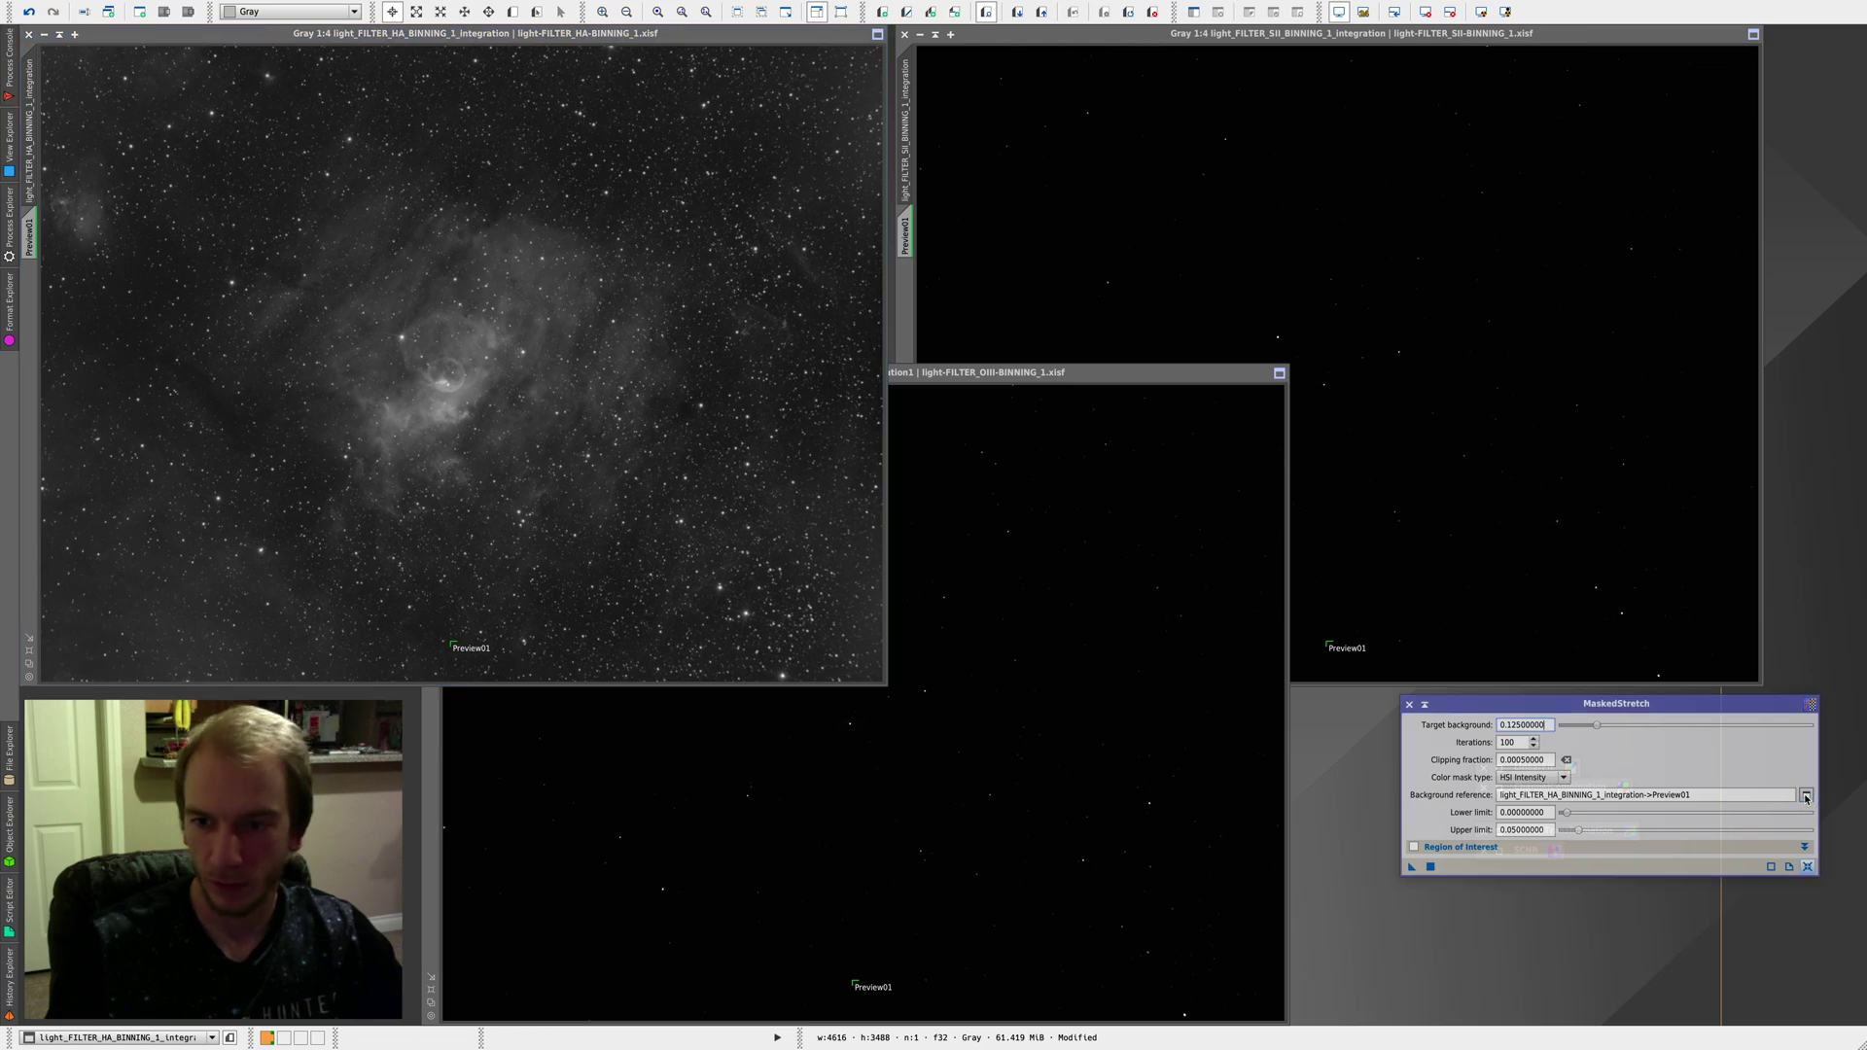
{"action": "left_click", "coordinate": [932, 486]}
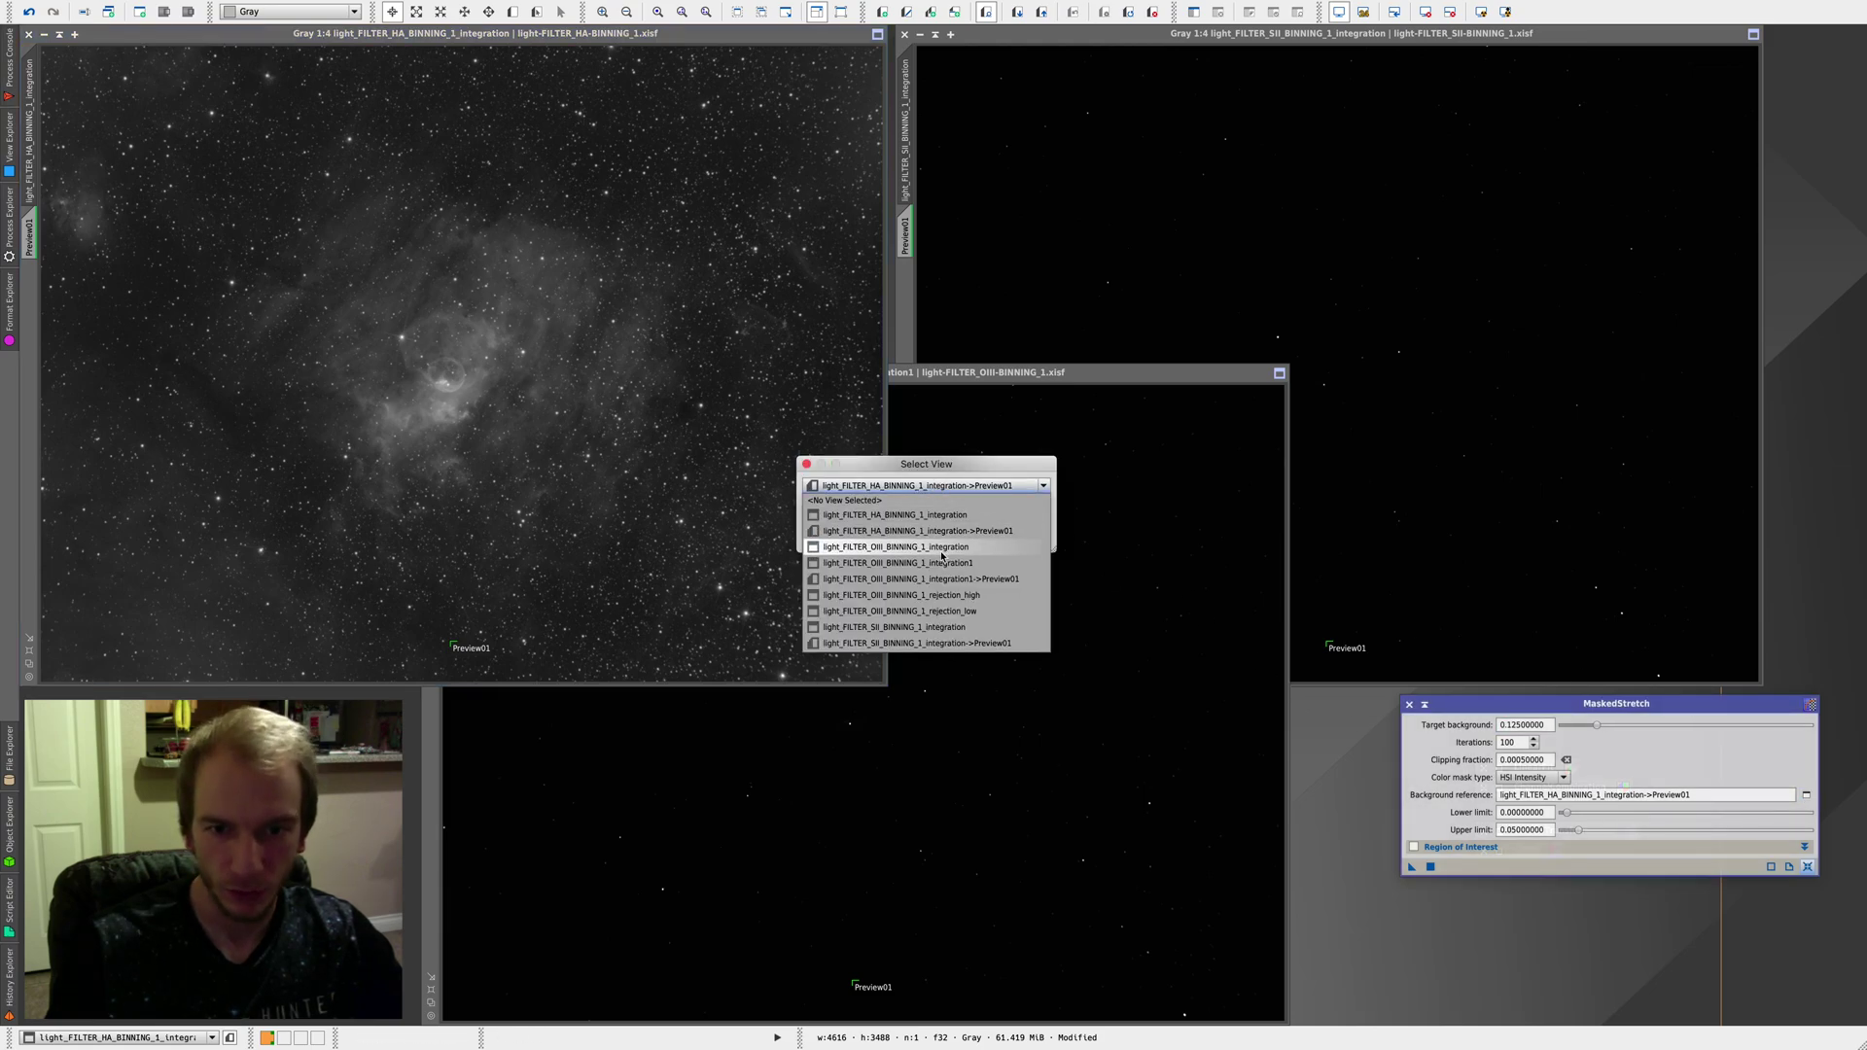
{"action": "left_click", "coordinate": [962, 642]}
{"action": "left_click", "coordinate": [943, 543]}
{"action": "left_click_drag", "start_coordinate": [1427, 869], "coordinate": [1430, 399]}
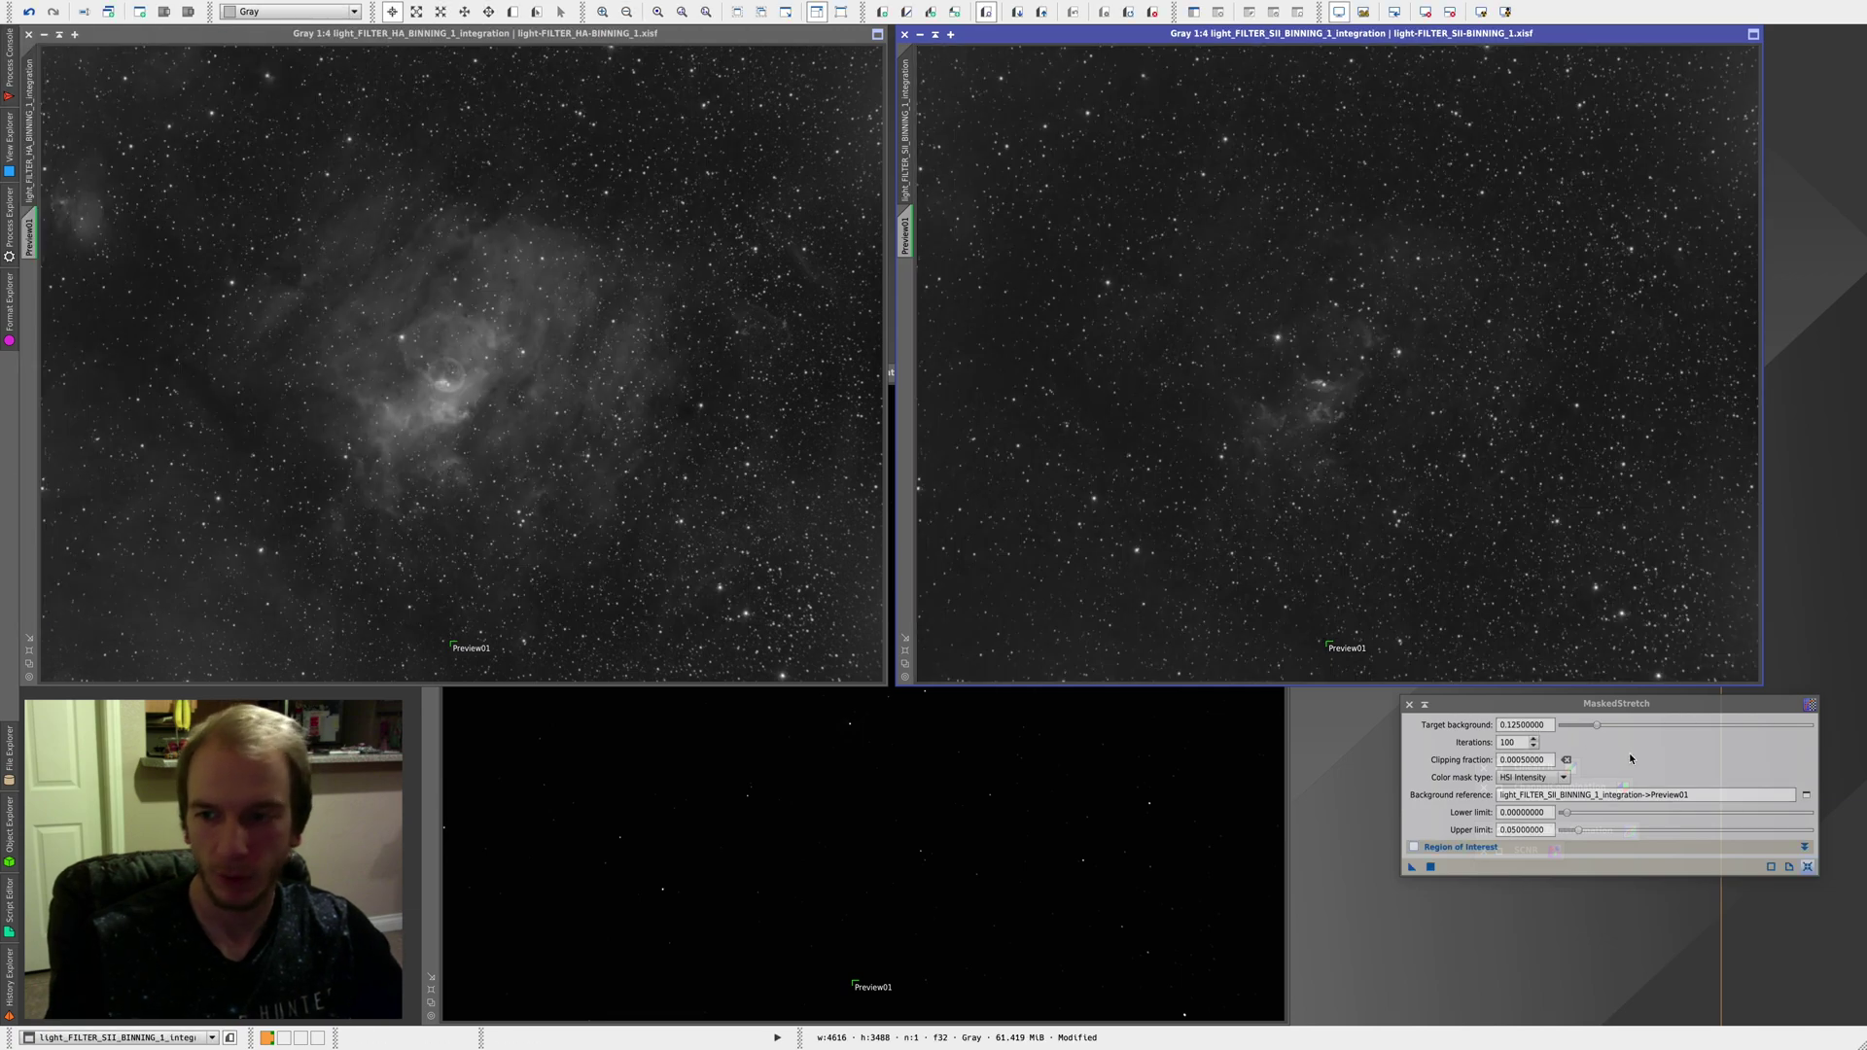
Set the OIII preview as MaskedStretch background reference, then close MaskedStretch
{"action": "left_click", "coordinate": [1806, 794]}
{"action": "left_click", "coordinate": [918, 486]}
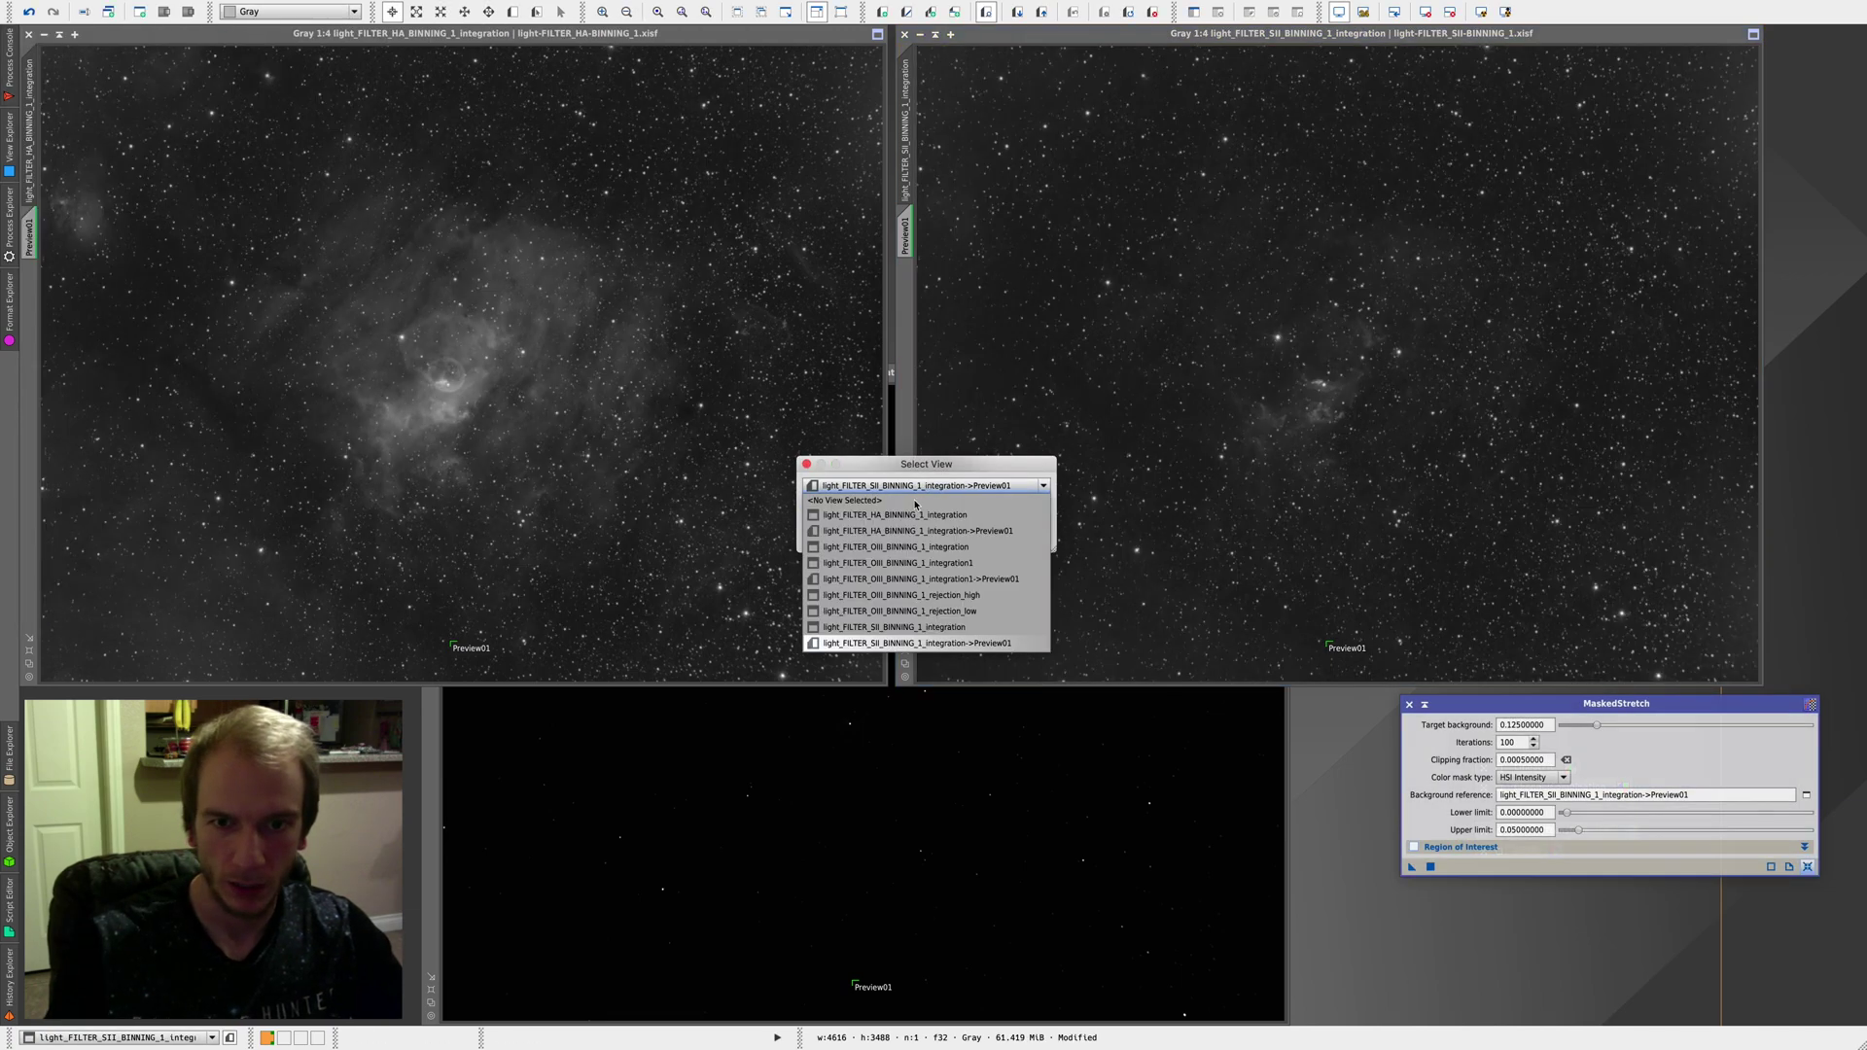
{"action": "left_click", "coordinate": [930, 580]}
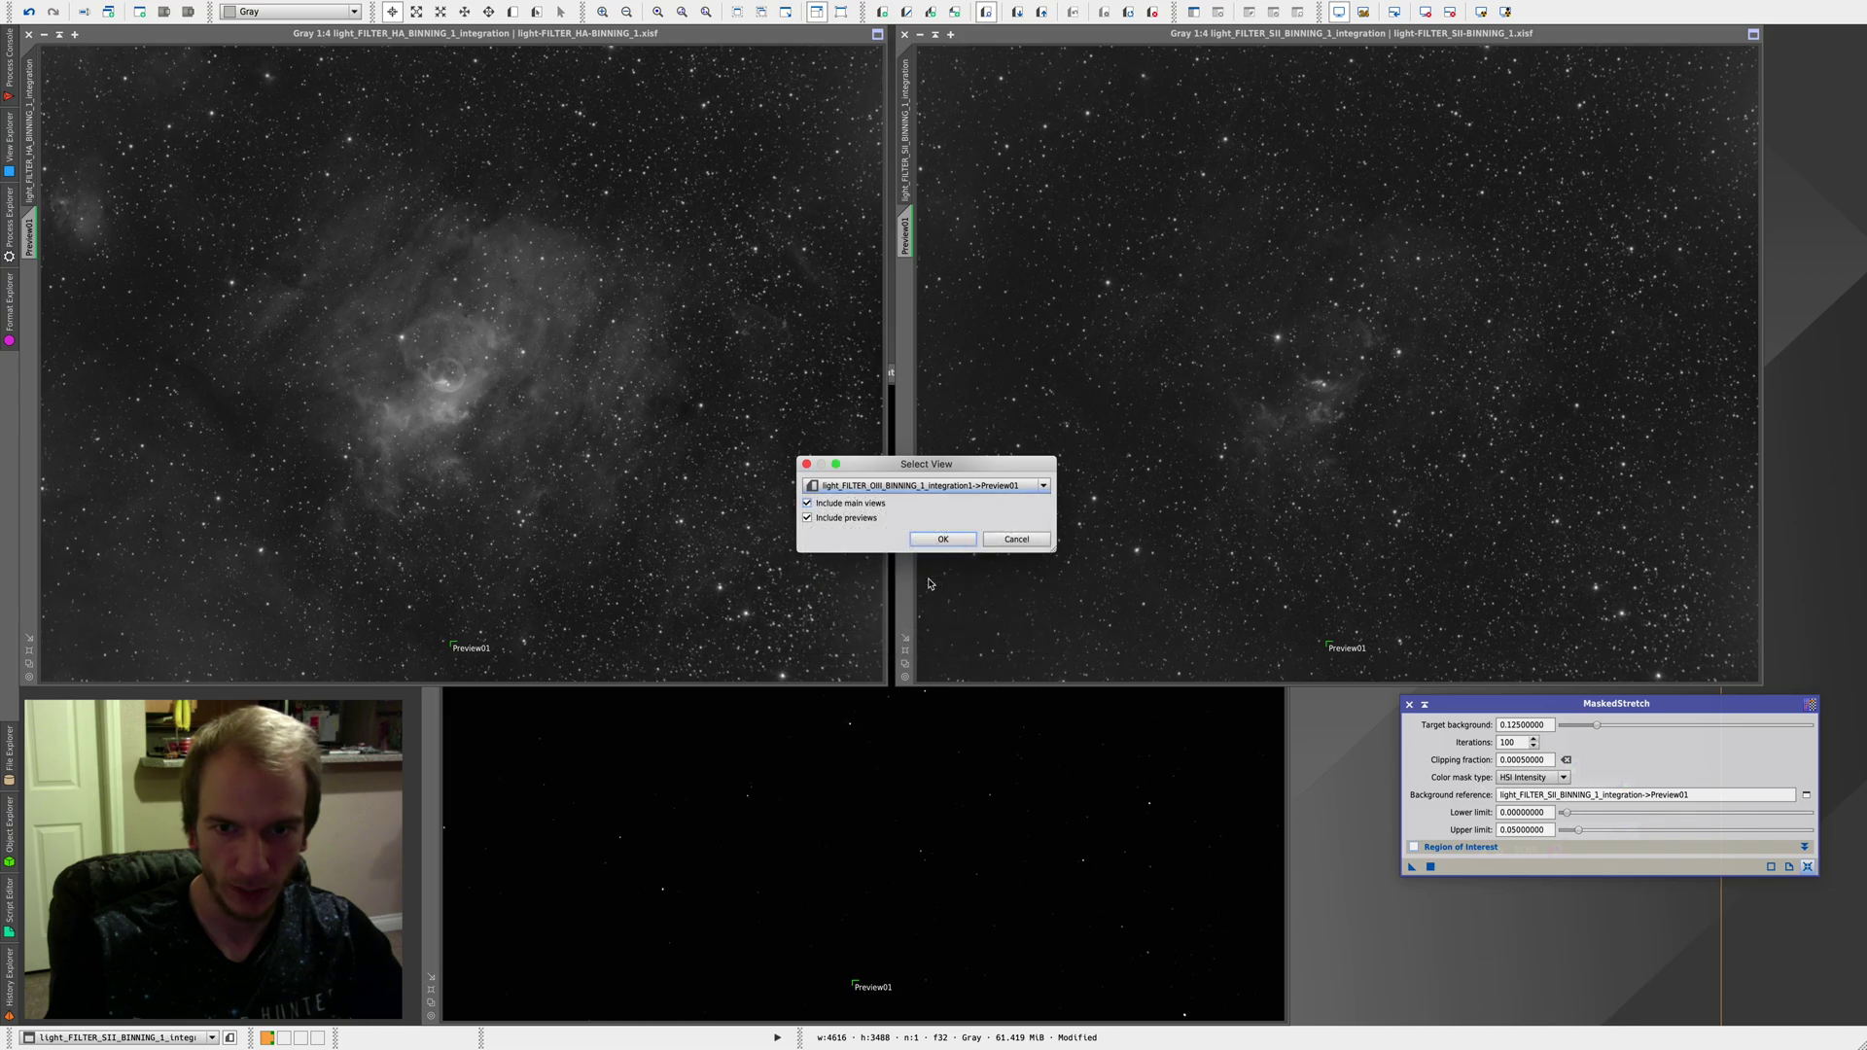
{"action": "left_click", "coordinate": [943, 540]}
{"action": "left_click", "coordinate": [960, 790]}
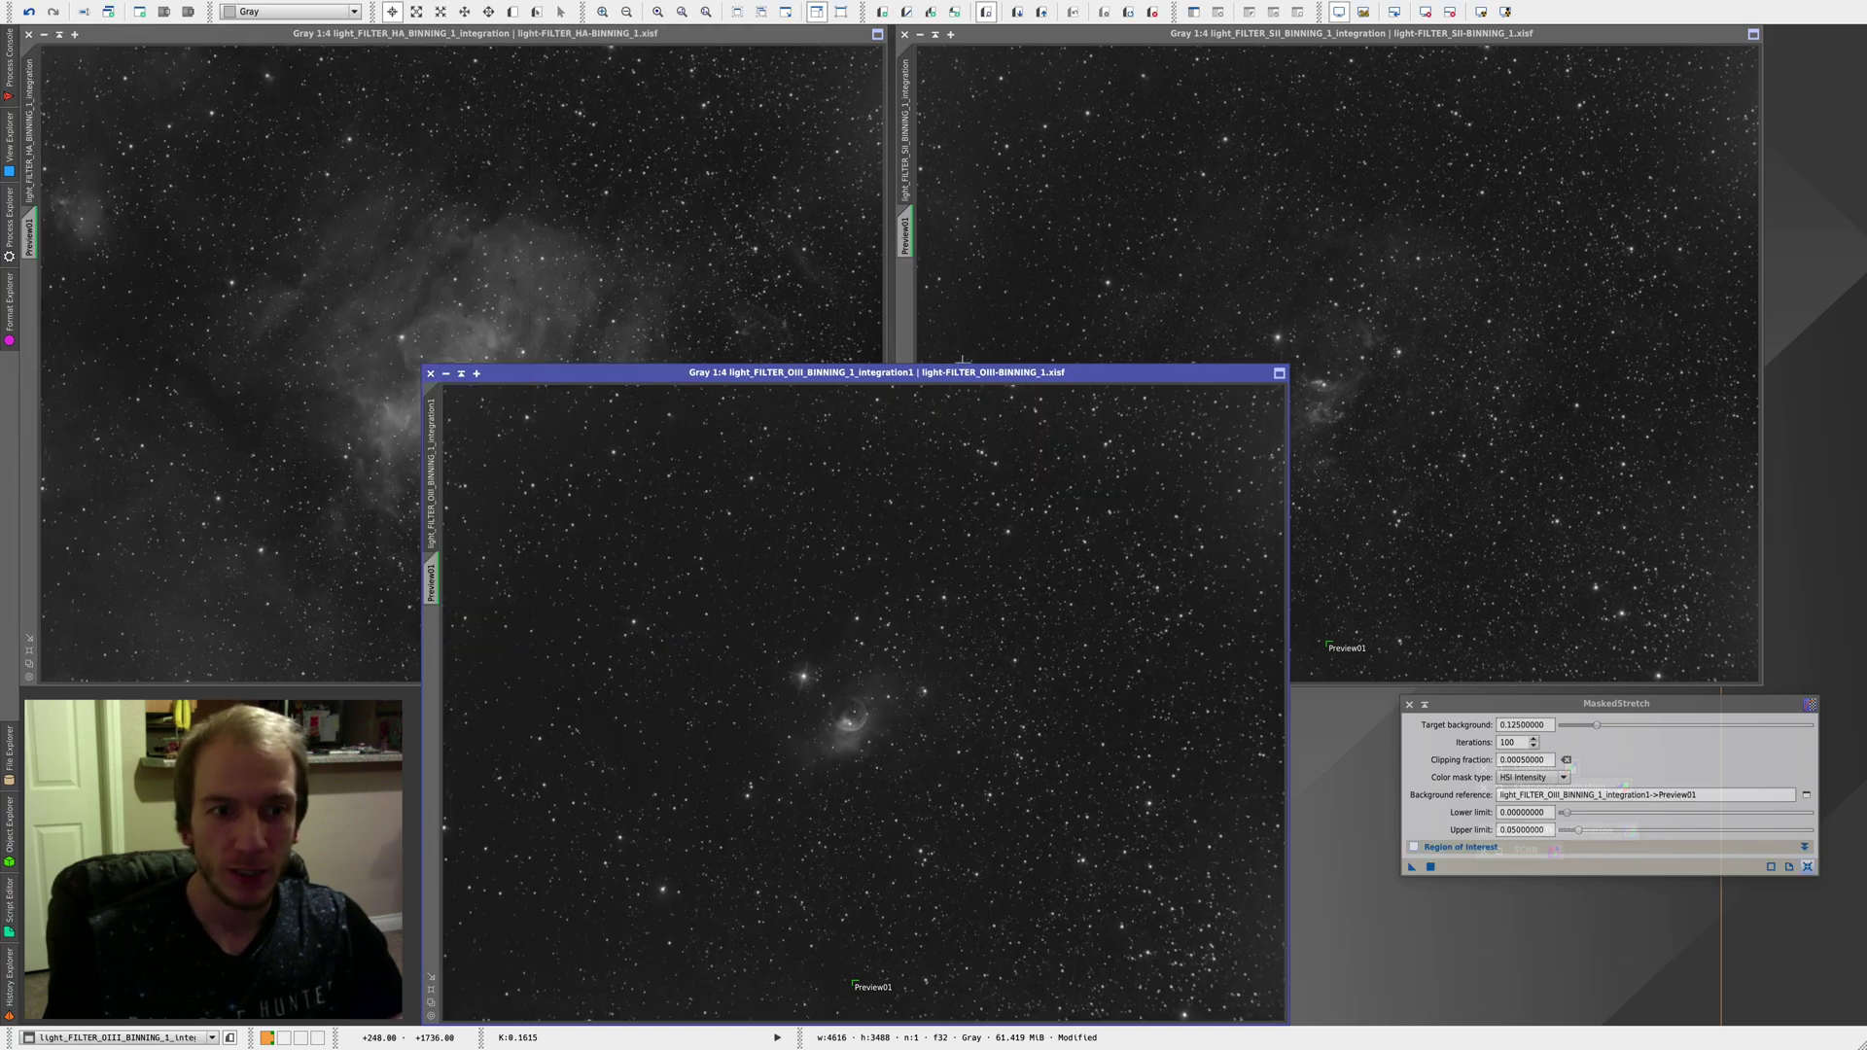
{"action": "left_click", "coordinate": [1409, 705]}
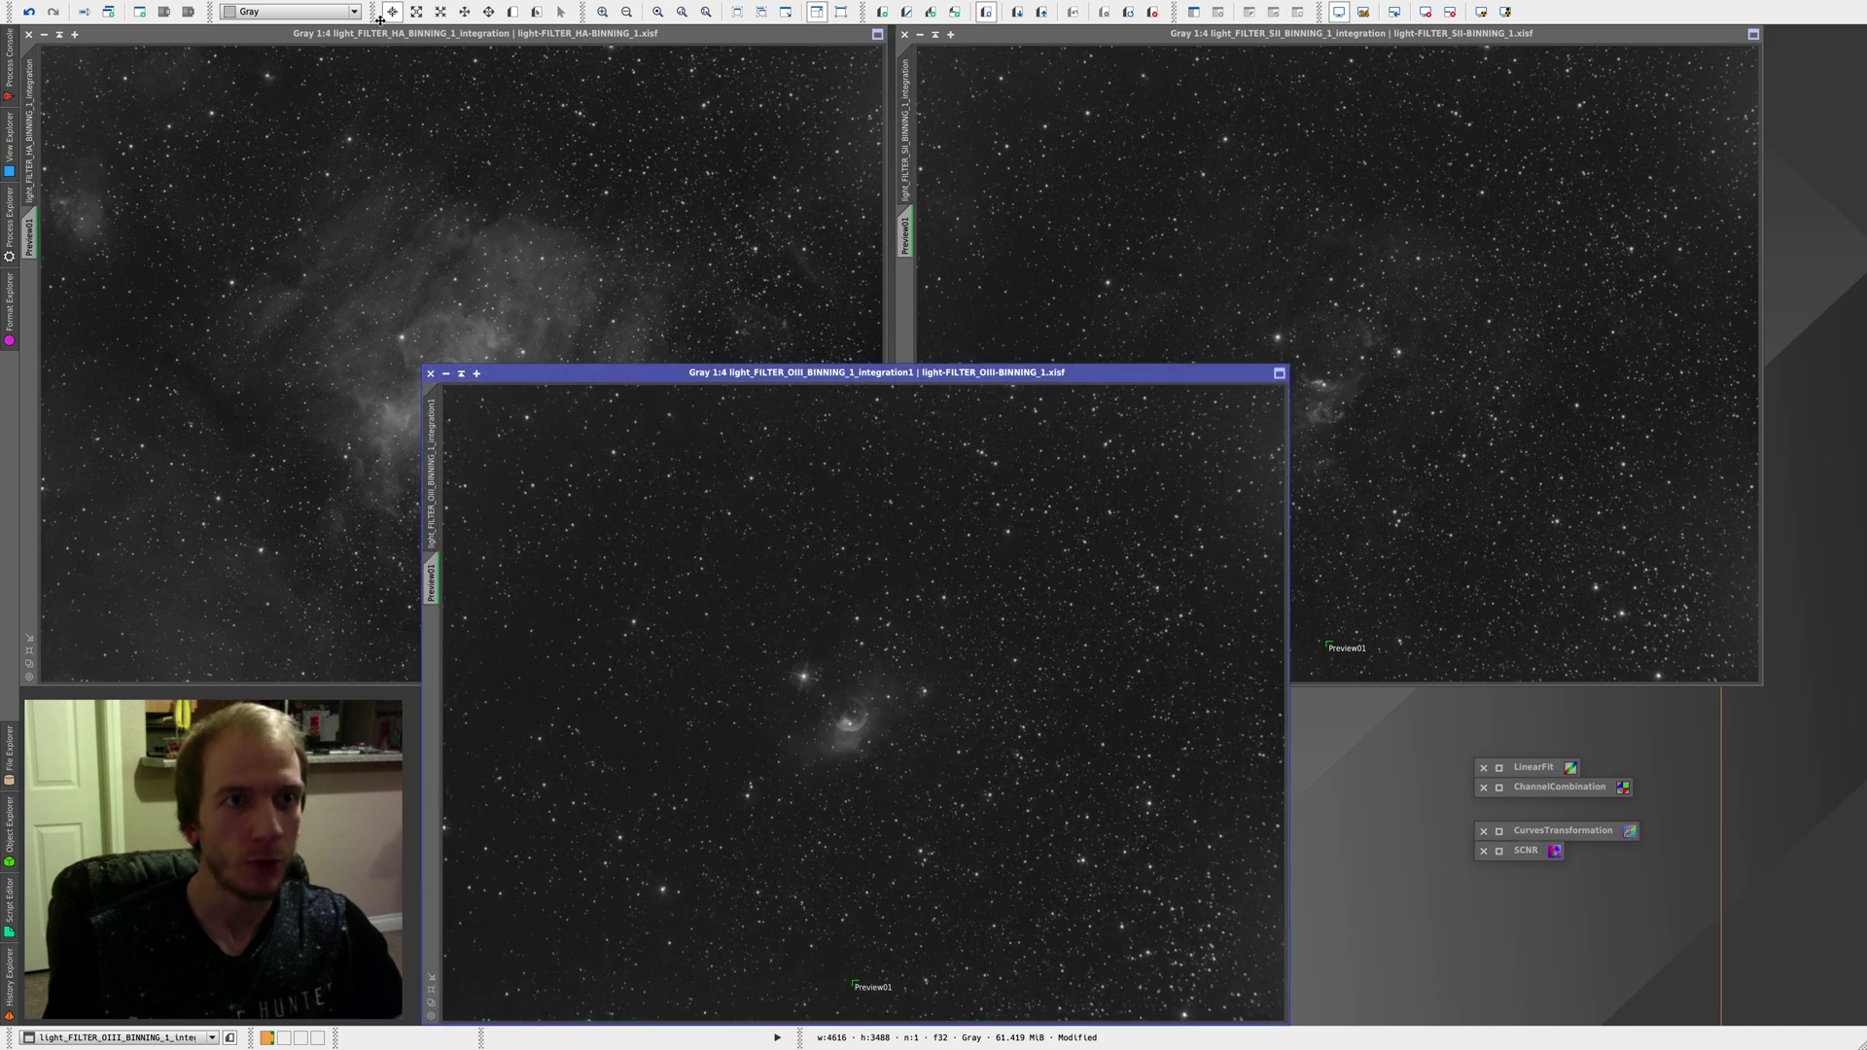
Delete all previews on the OIII, Ha and SII images
{"action": "left_click", "coordinate": [343, 9]}
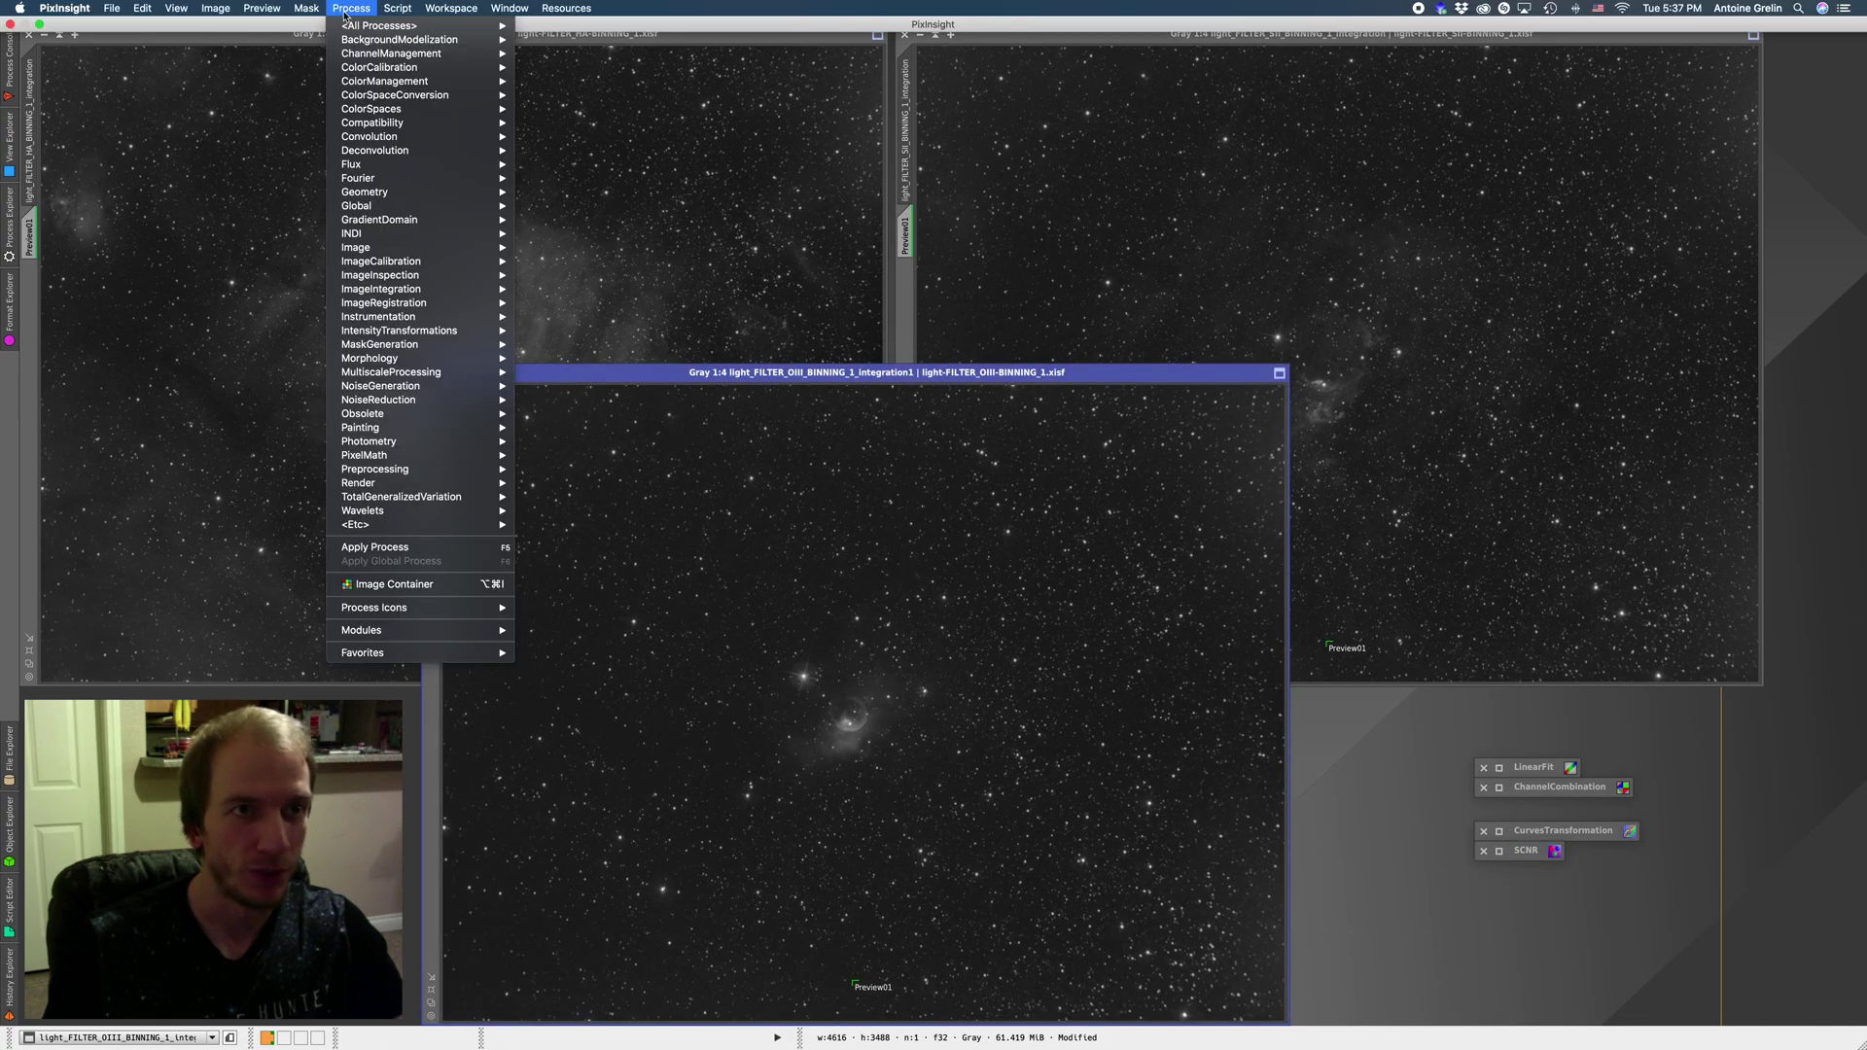
{"action": "left_click", "coordinate": [276, 278]}
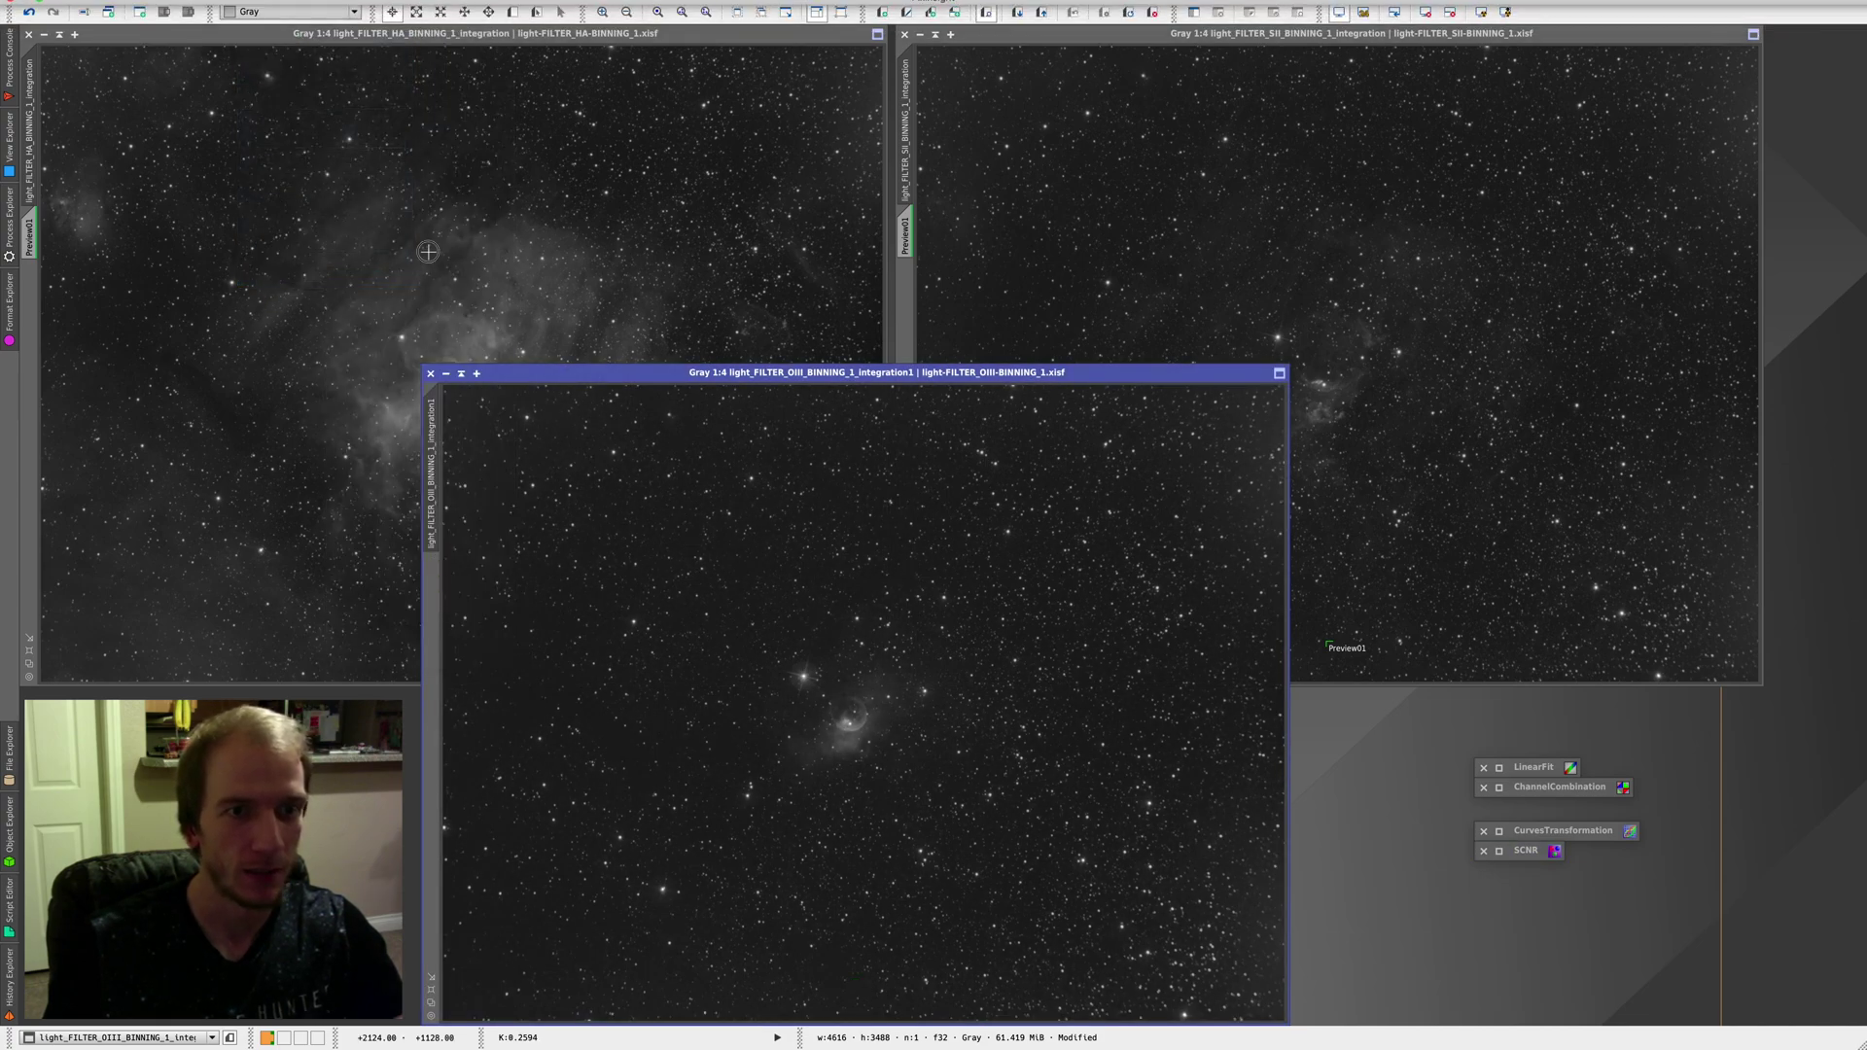
{"action": "left_click", "coordinate": [279, 291]}
{"action": "left_click", "coordinate": [261, 8]}
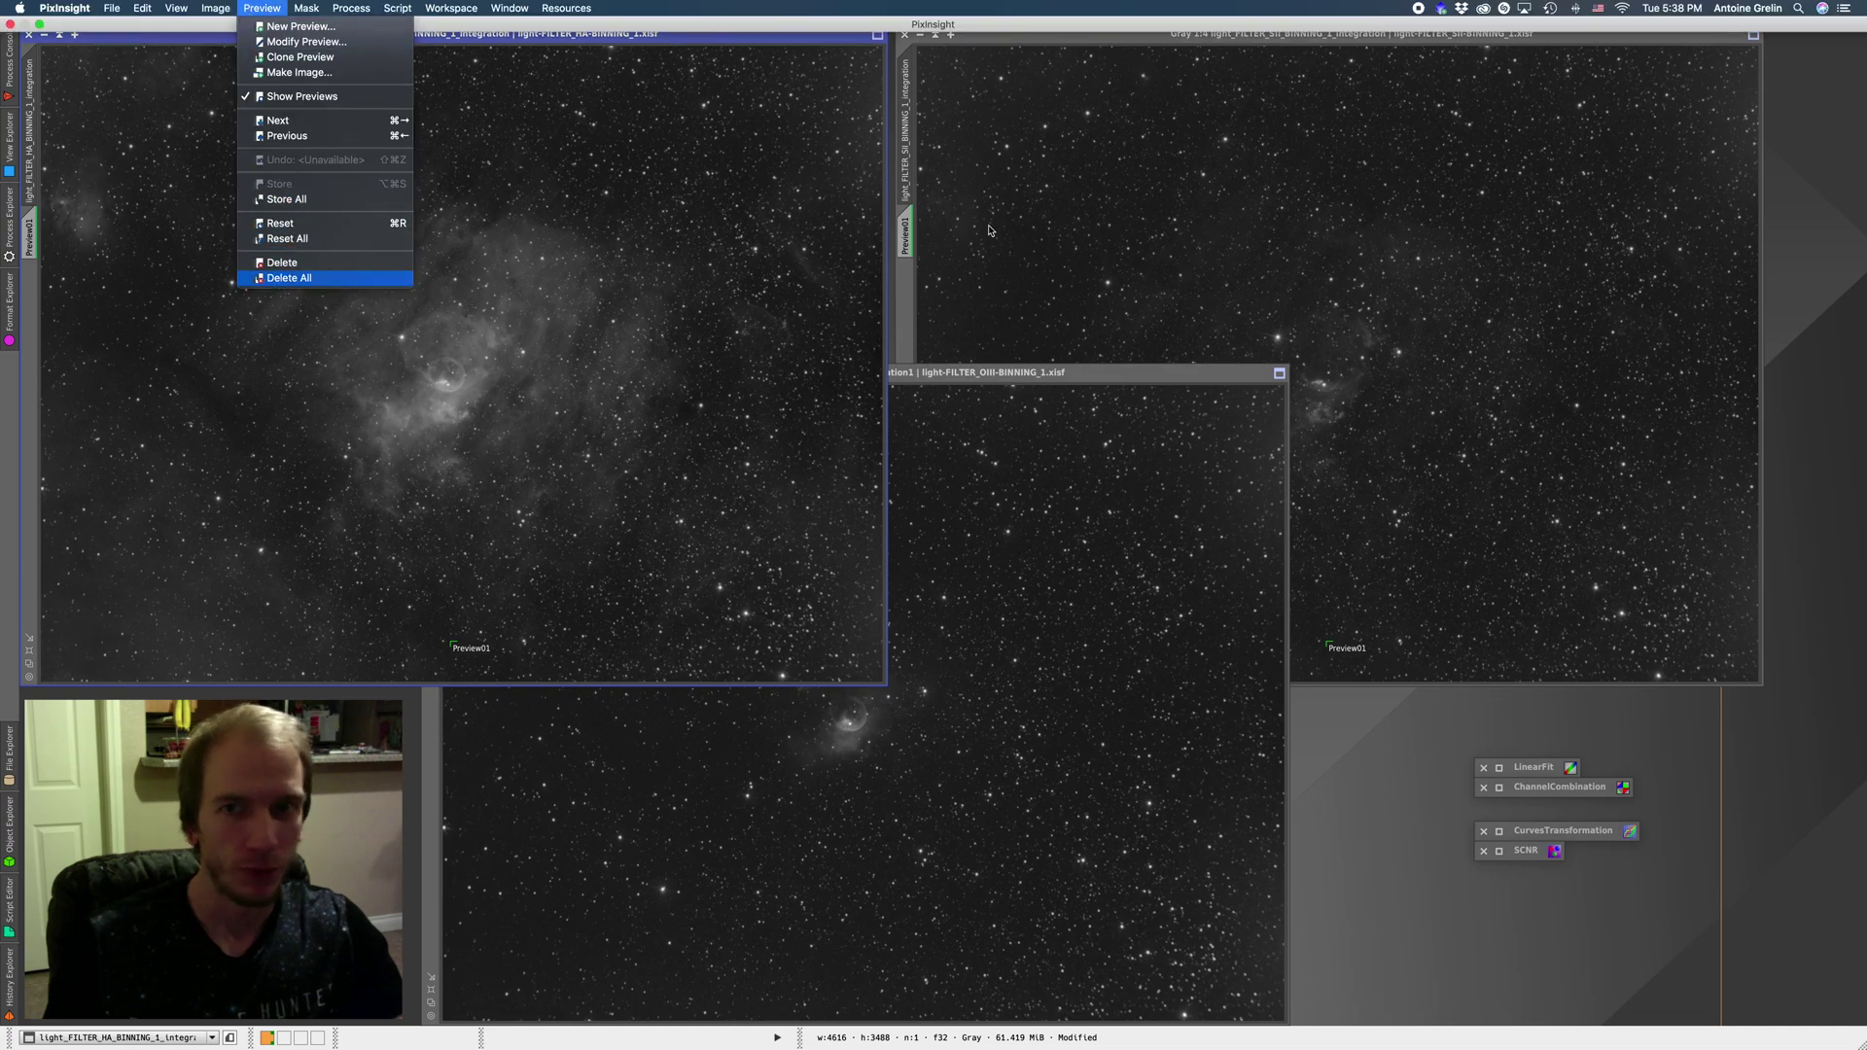
{"action": "left_click", "coordinate": [282, 278]}
{"action": "left_click", "coordinate": [279, 9]}
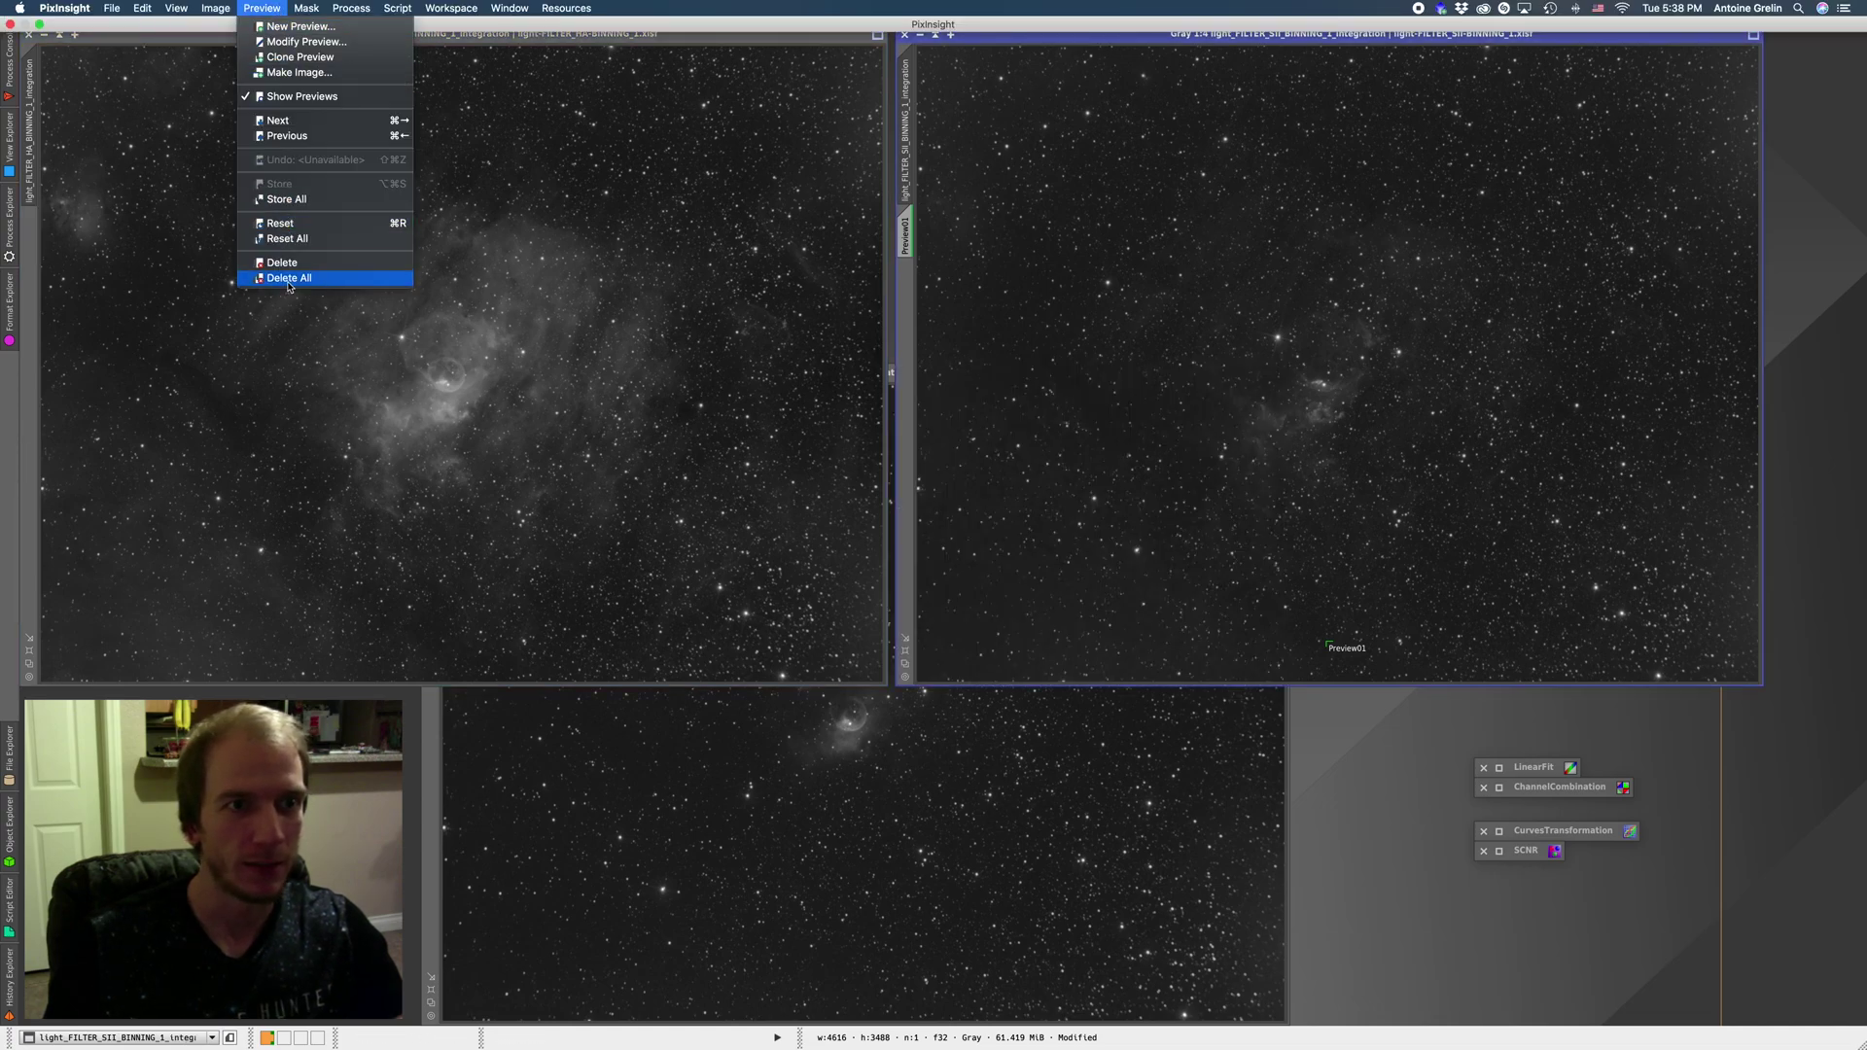
{"action": "left_click", "coordinate": [280, 278]}
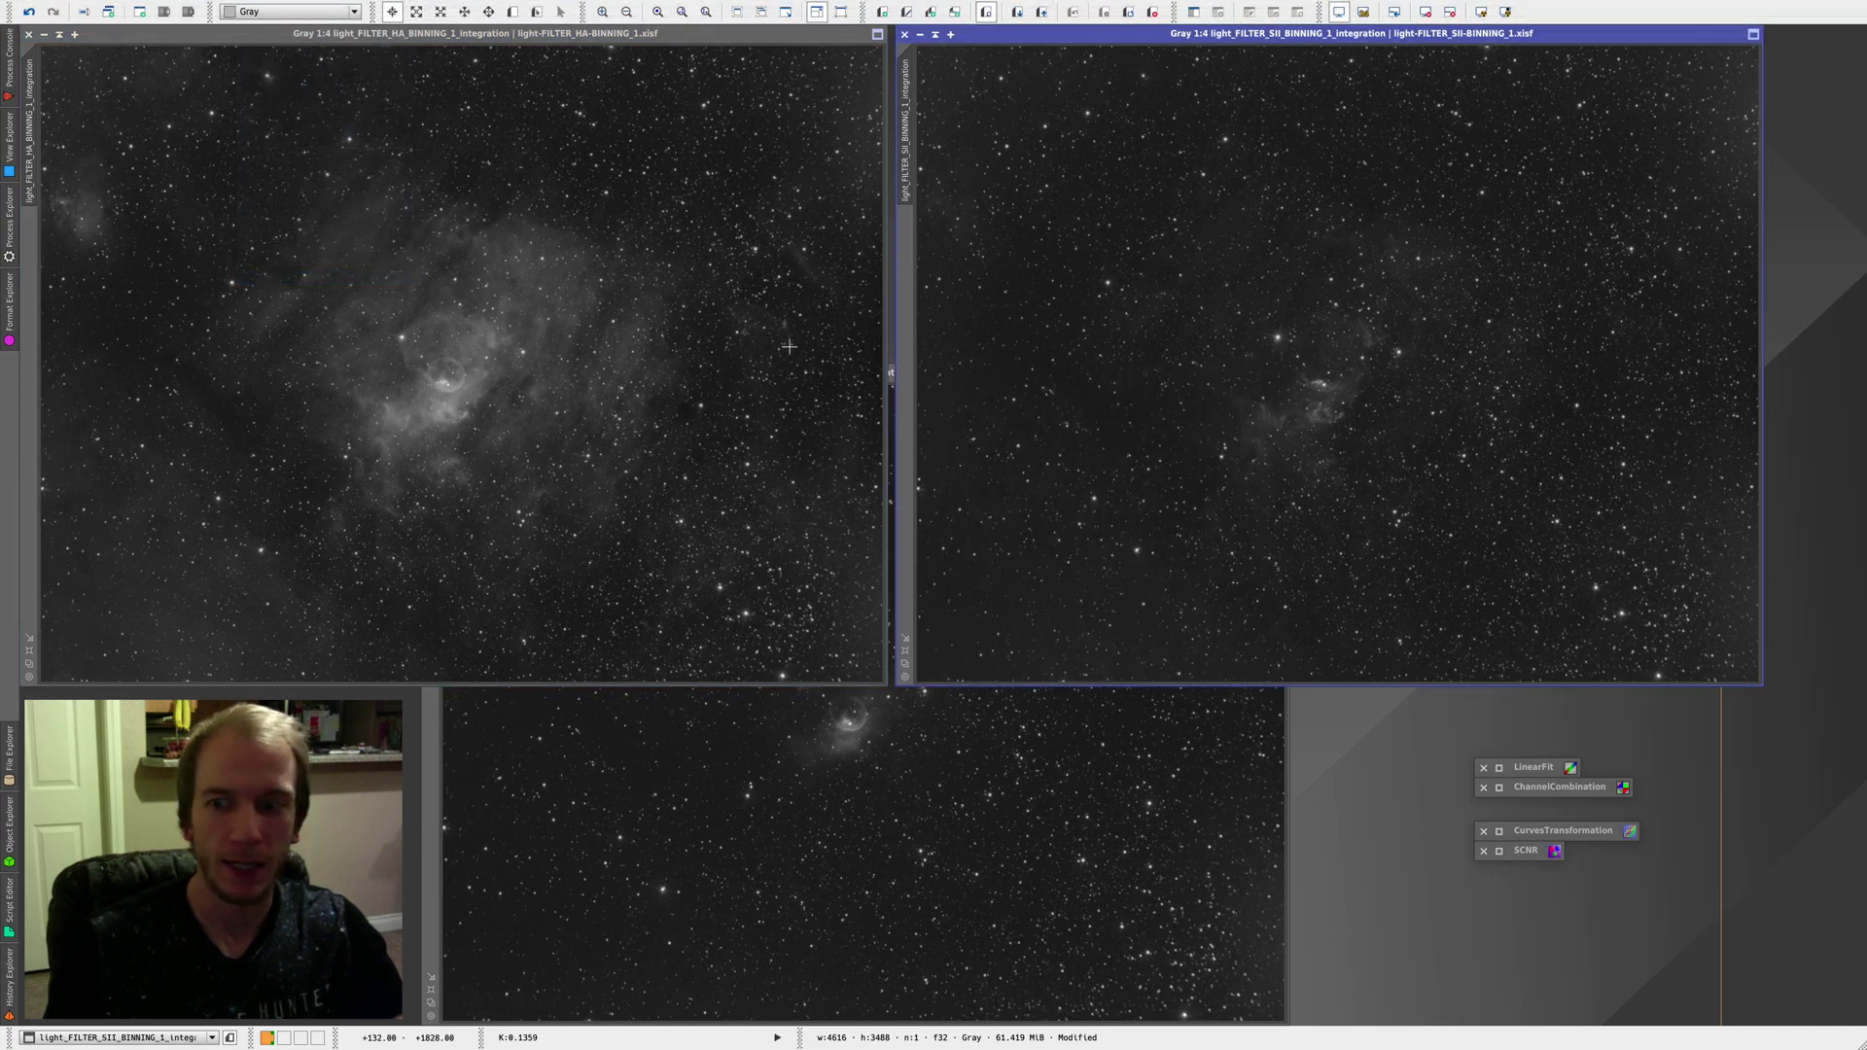
Open LinearFit and set the Ha integration as its reference image
{"action": "double_click", "coordinate": [1503, 769]}
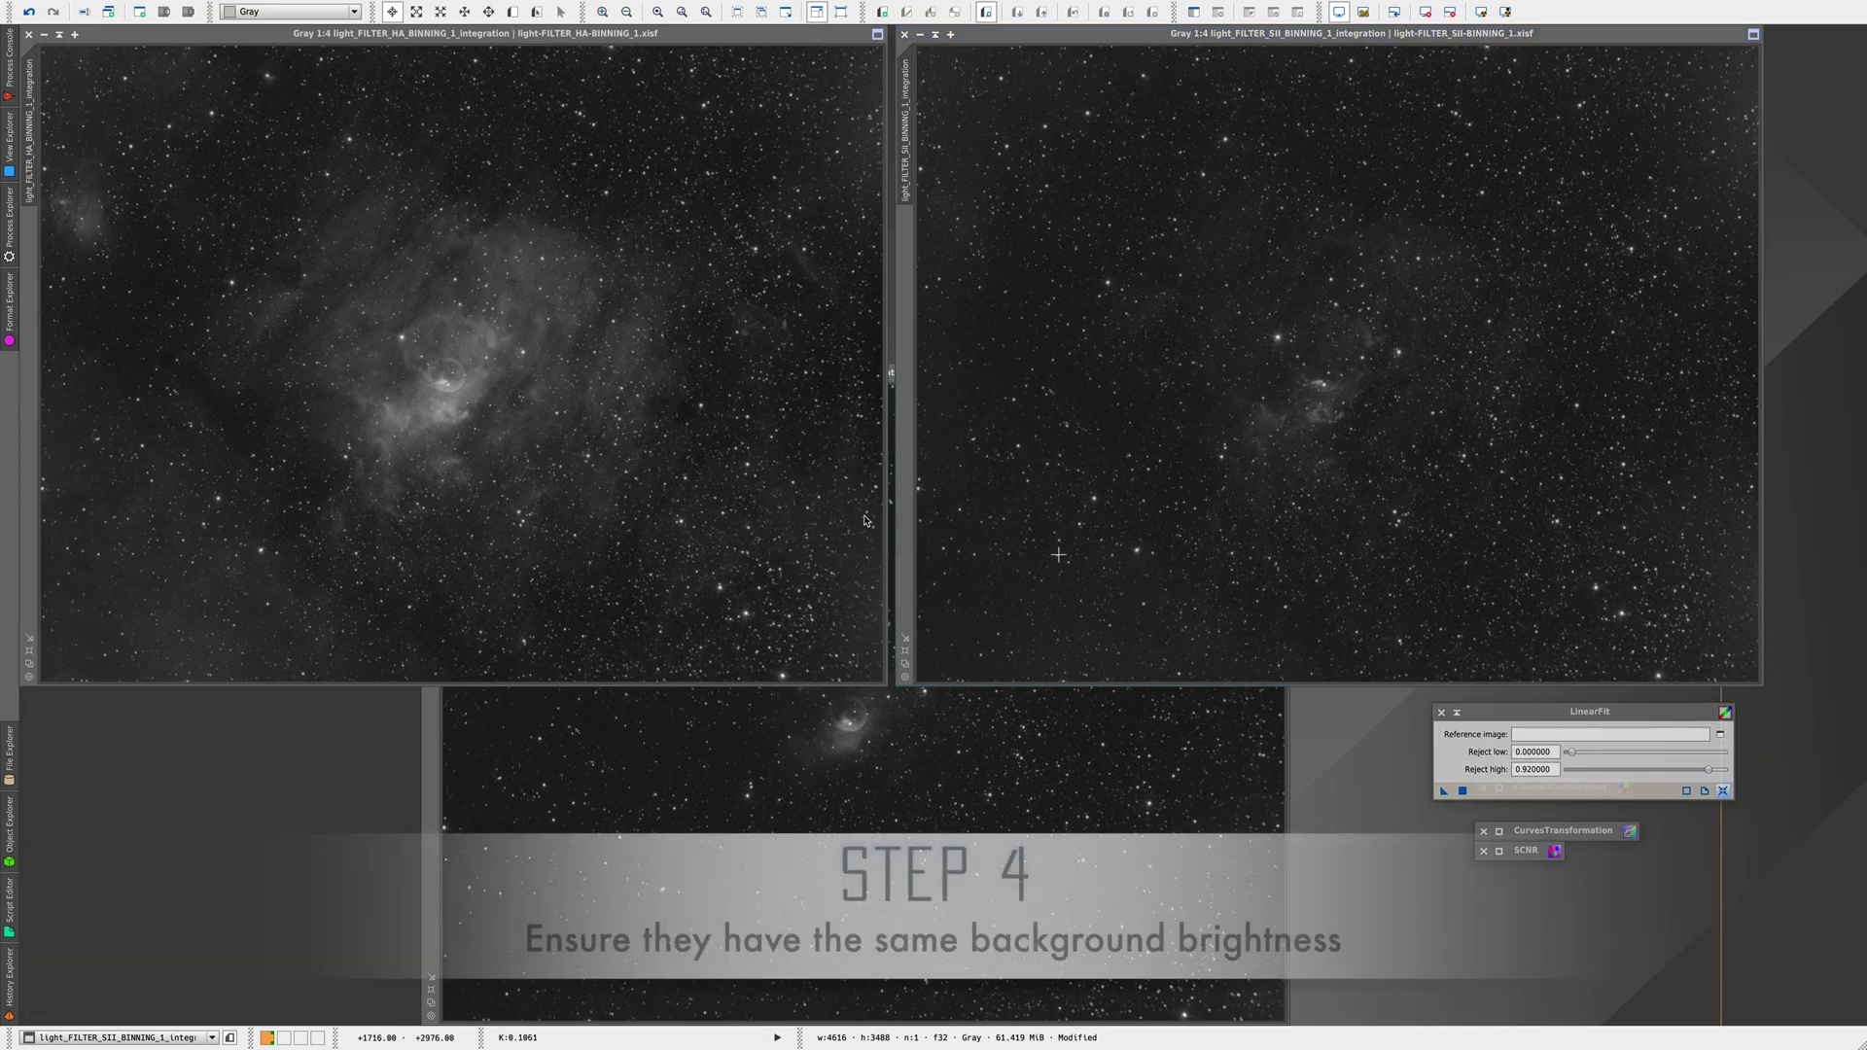
{"action": "left_click", "coordinate": [740, 489]}
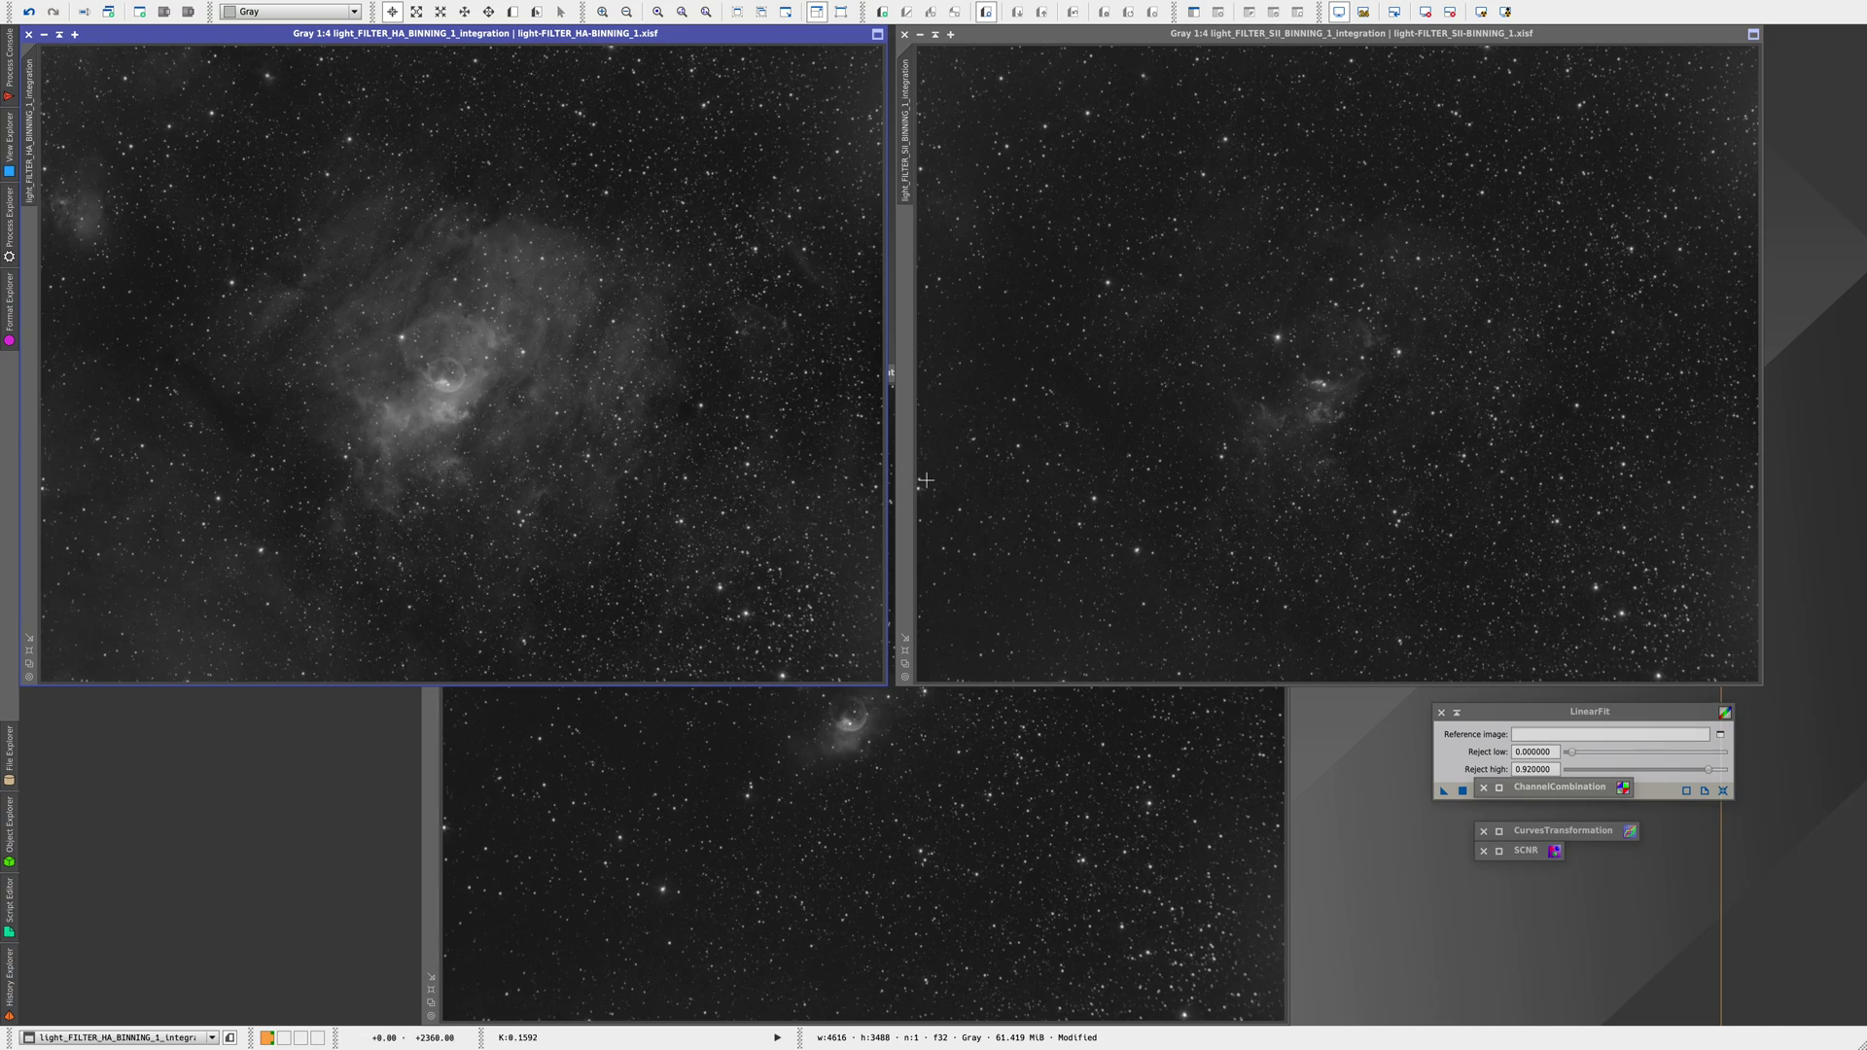
{"action": "left_click", "coordinate": [1721, 736]}
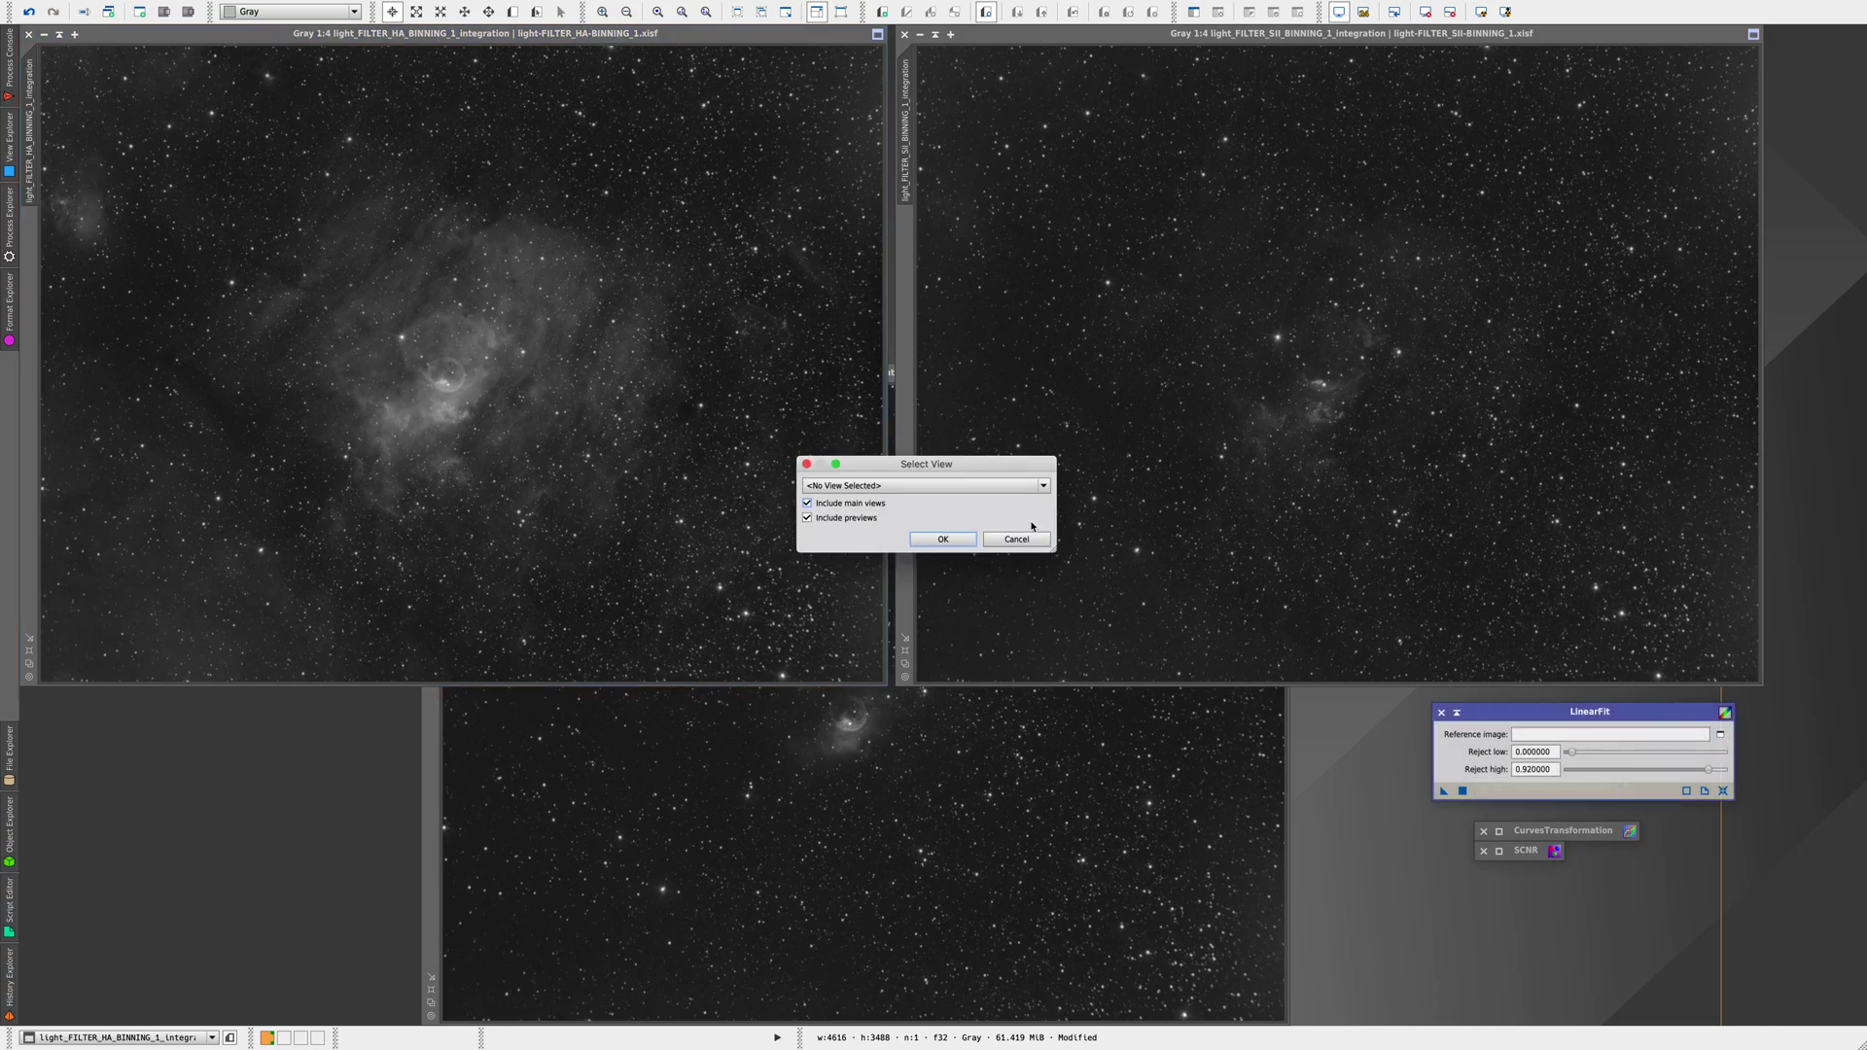
{"action": "left_click", "coordinate": [933, 485]}
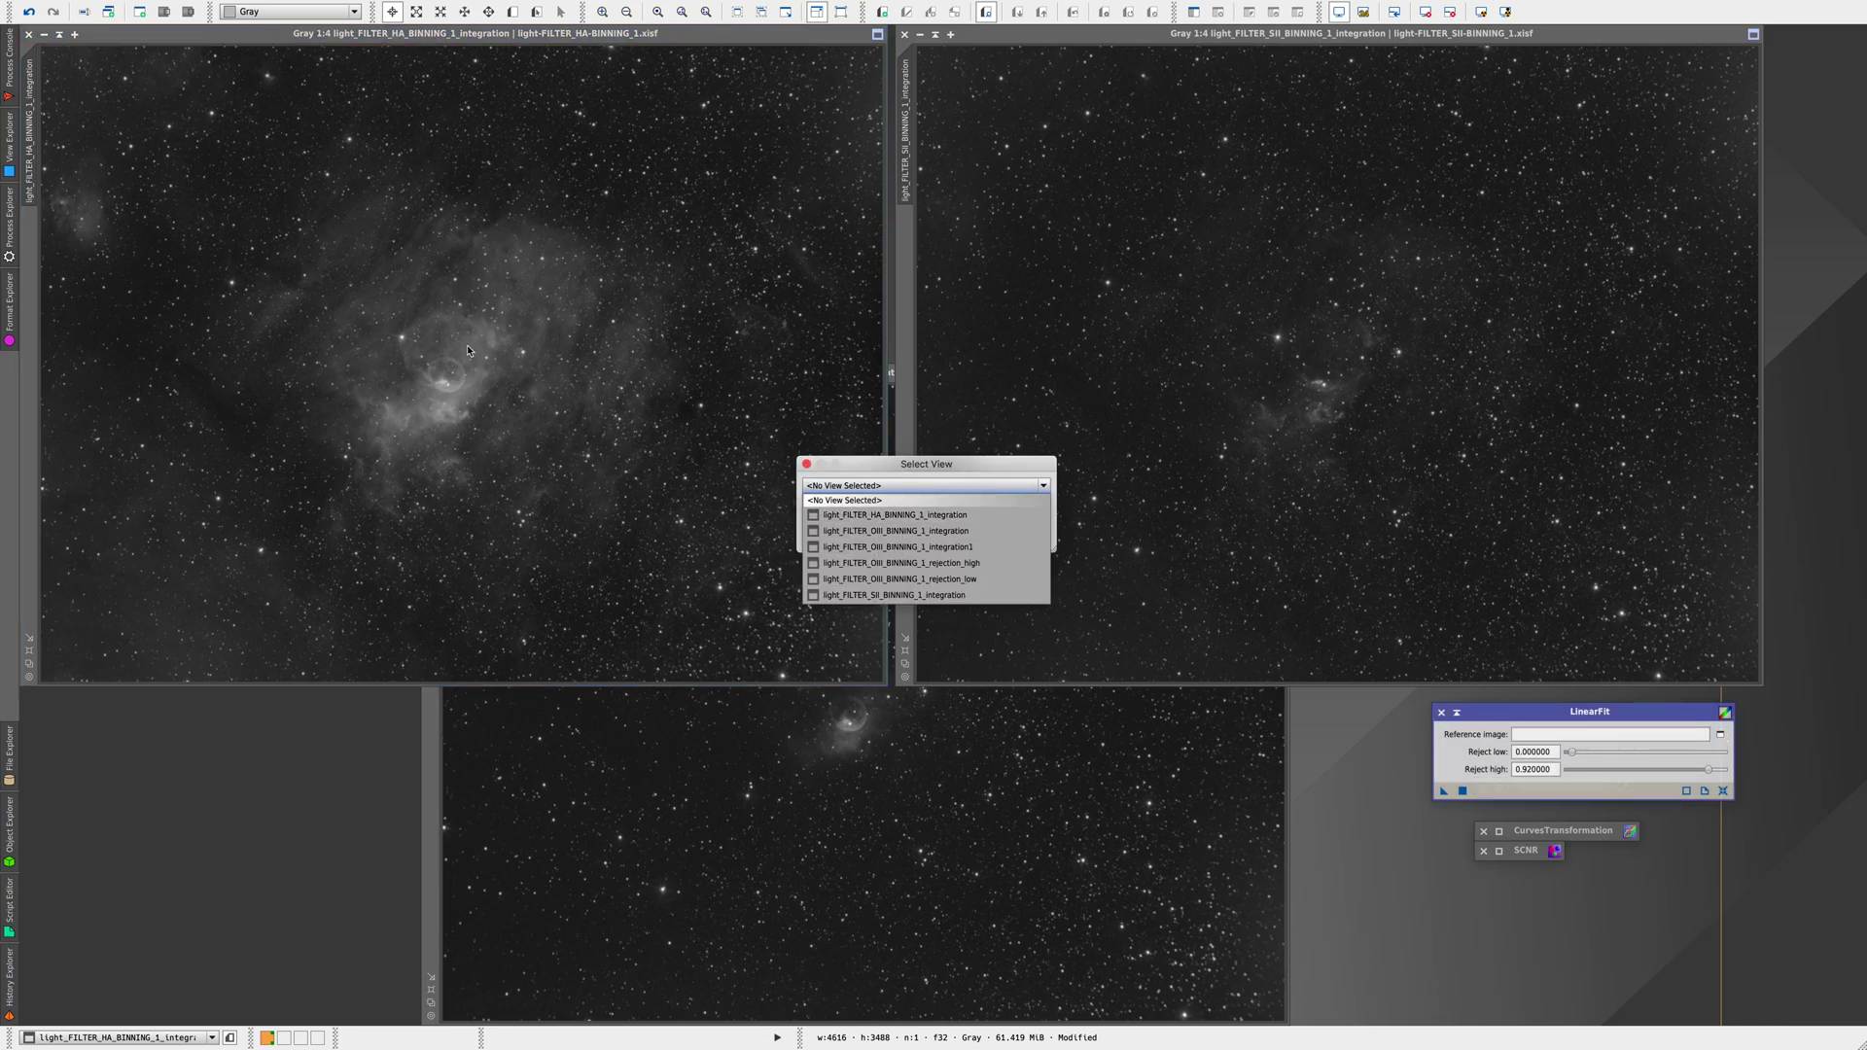
{"action": "left_click", "coordinate": [921, 516]}
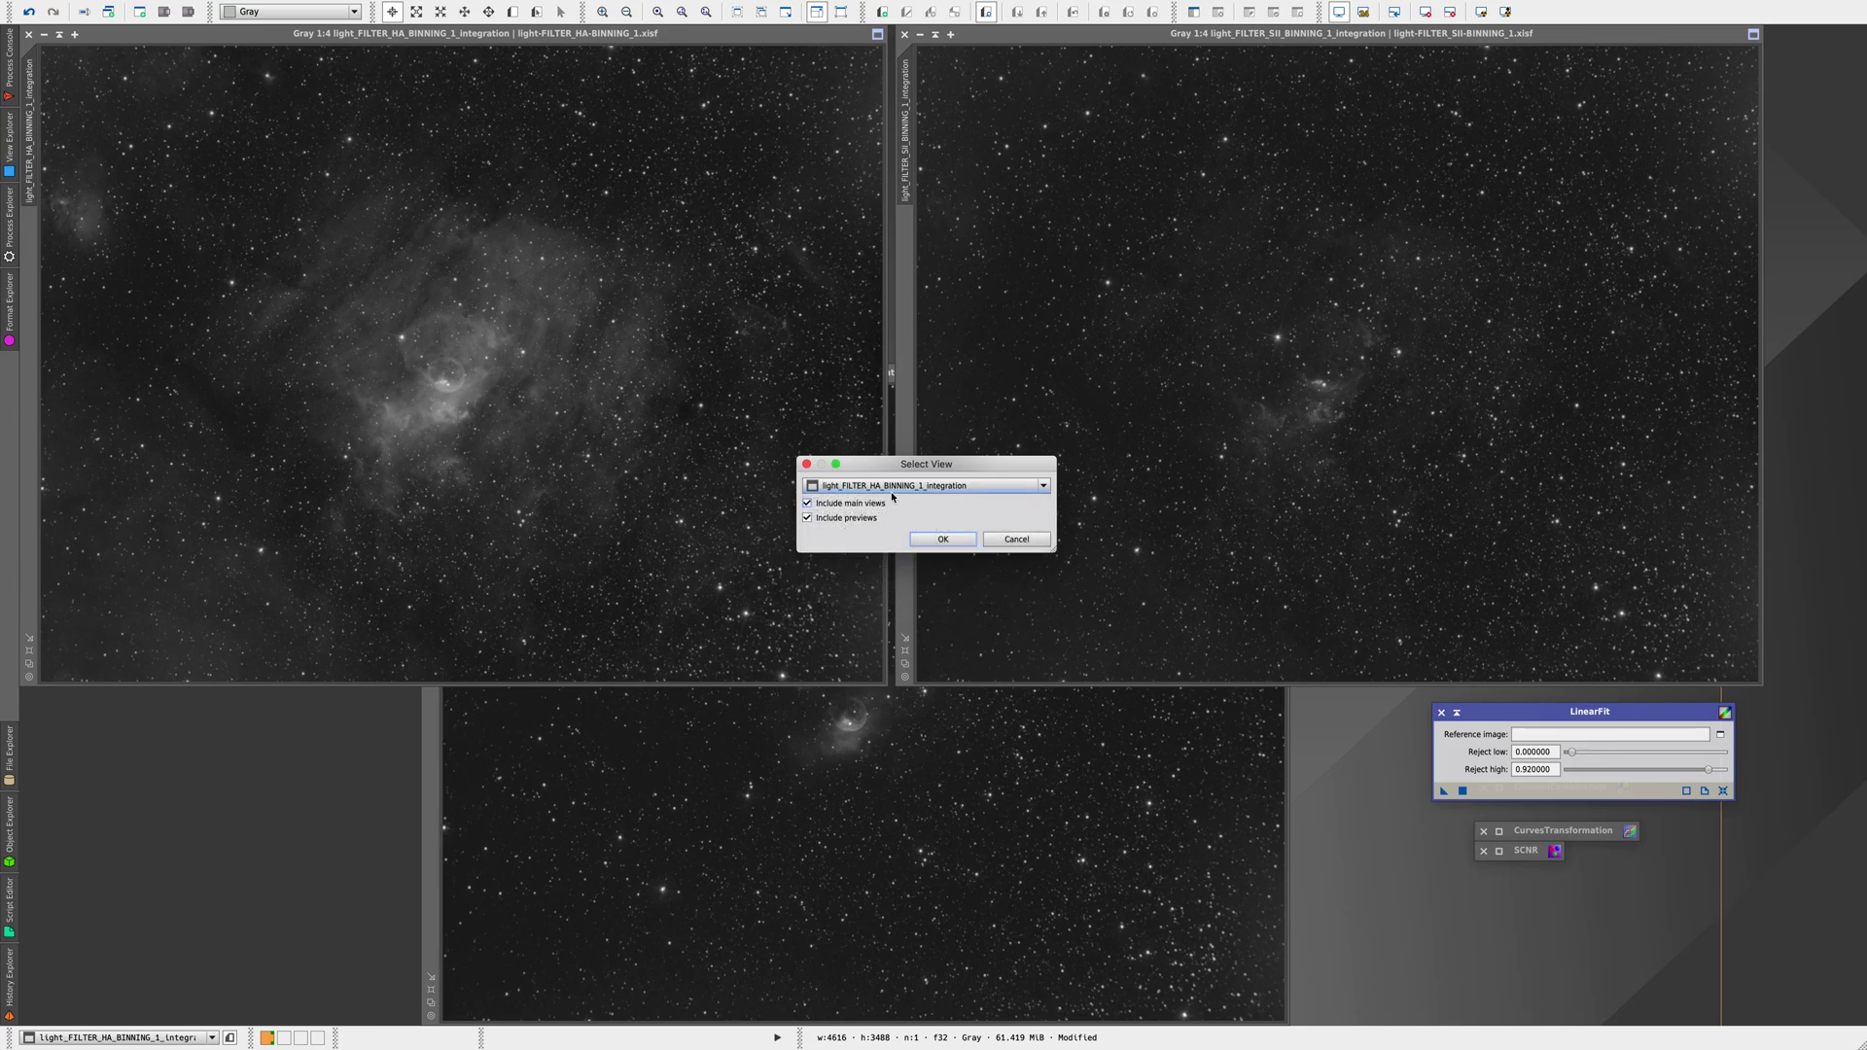
{"action": "left_click", "coordinate": [942, 540]}
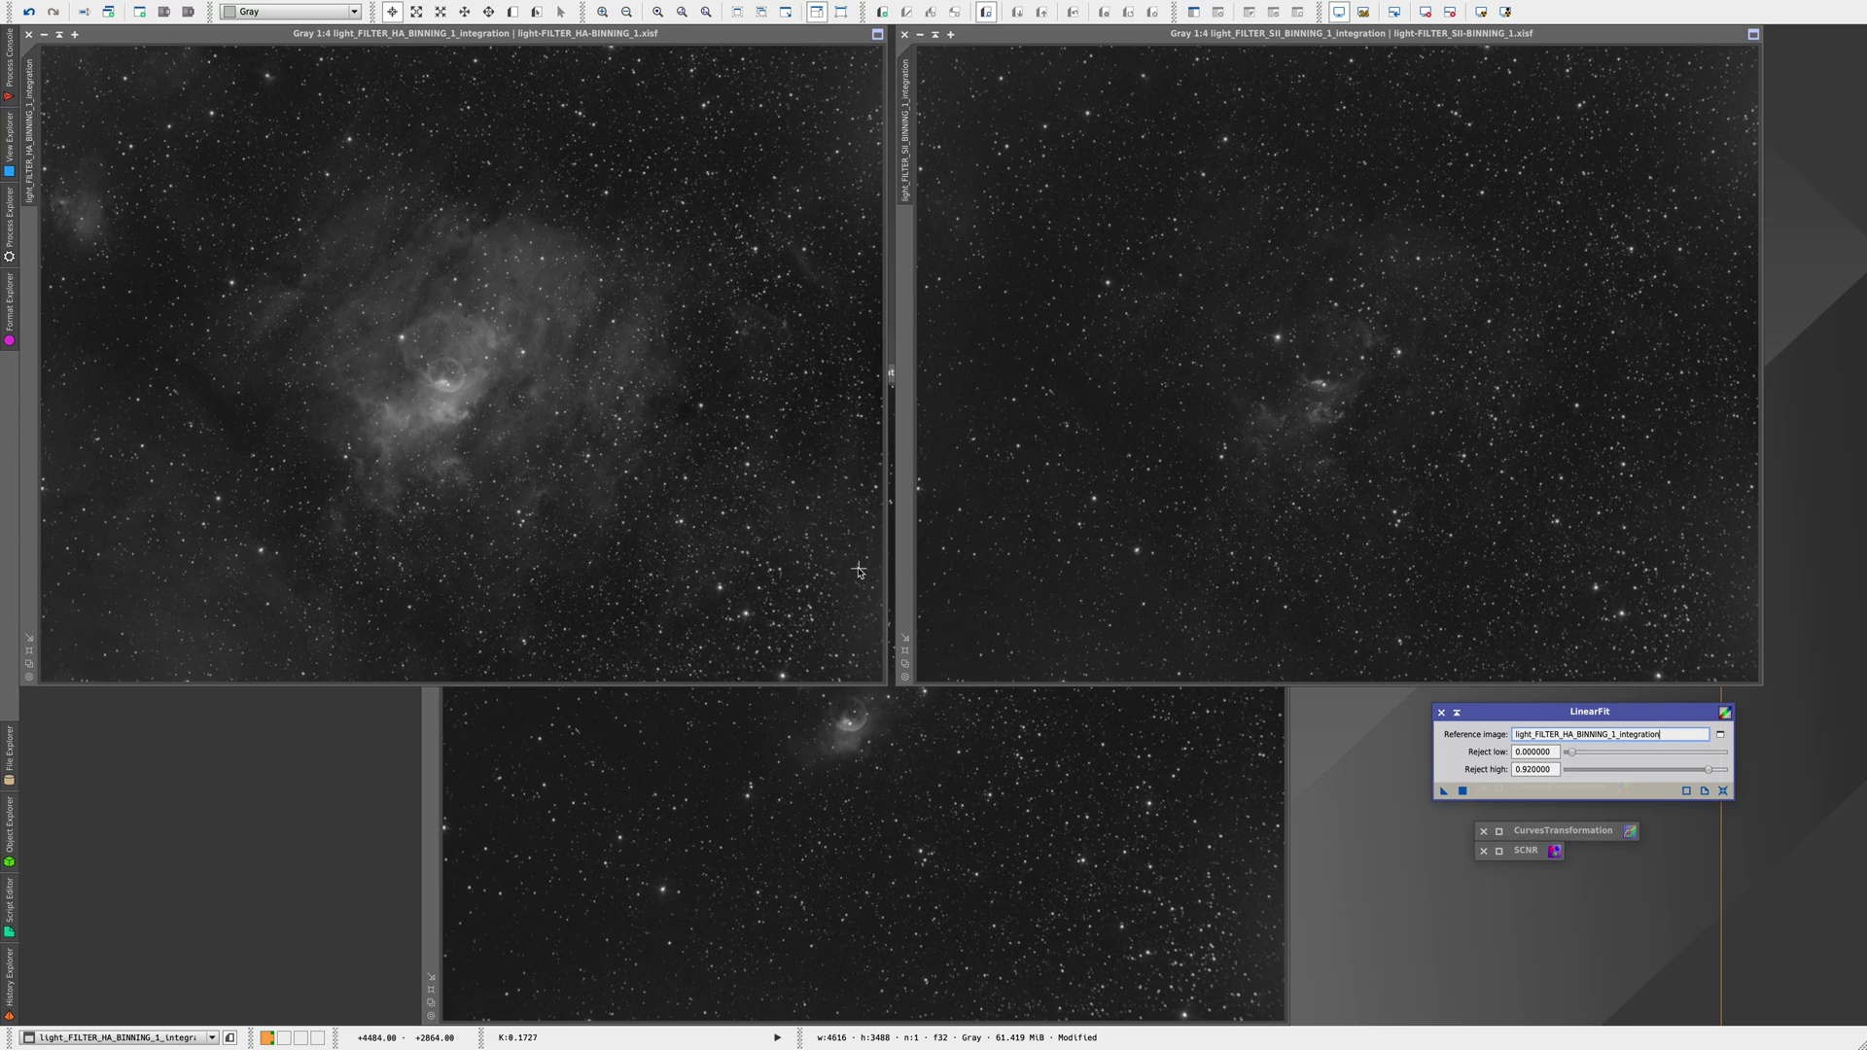
Apply the linear fit to the SII and OIII images and close LinearFit
{"action": "left_click_drag", "start_coordinate": [1448, 794], "coordinate": [1329, 457]}
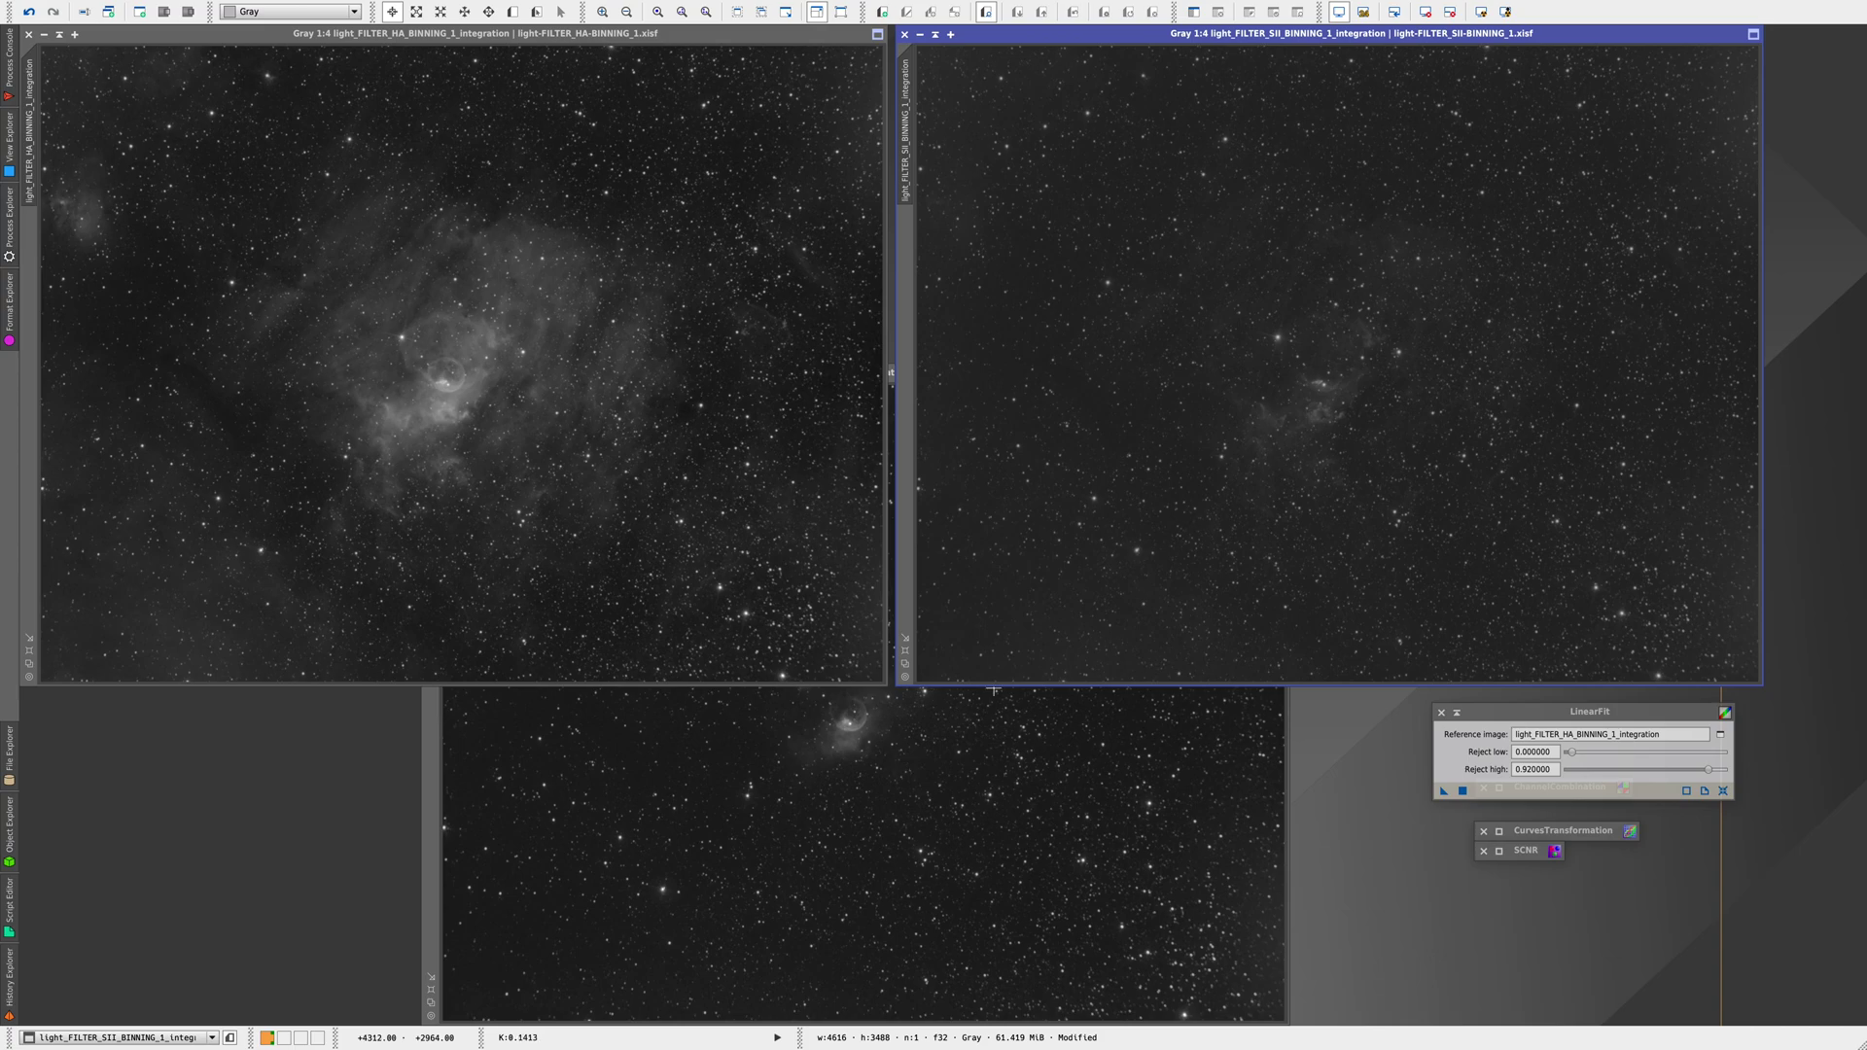
{"action": "left_click_drag", "start_coordinate": [1444, 790], "coordinate": [1042, 804]}
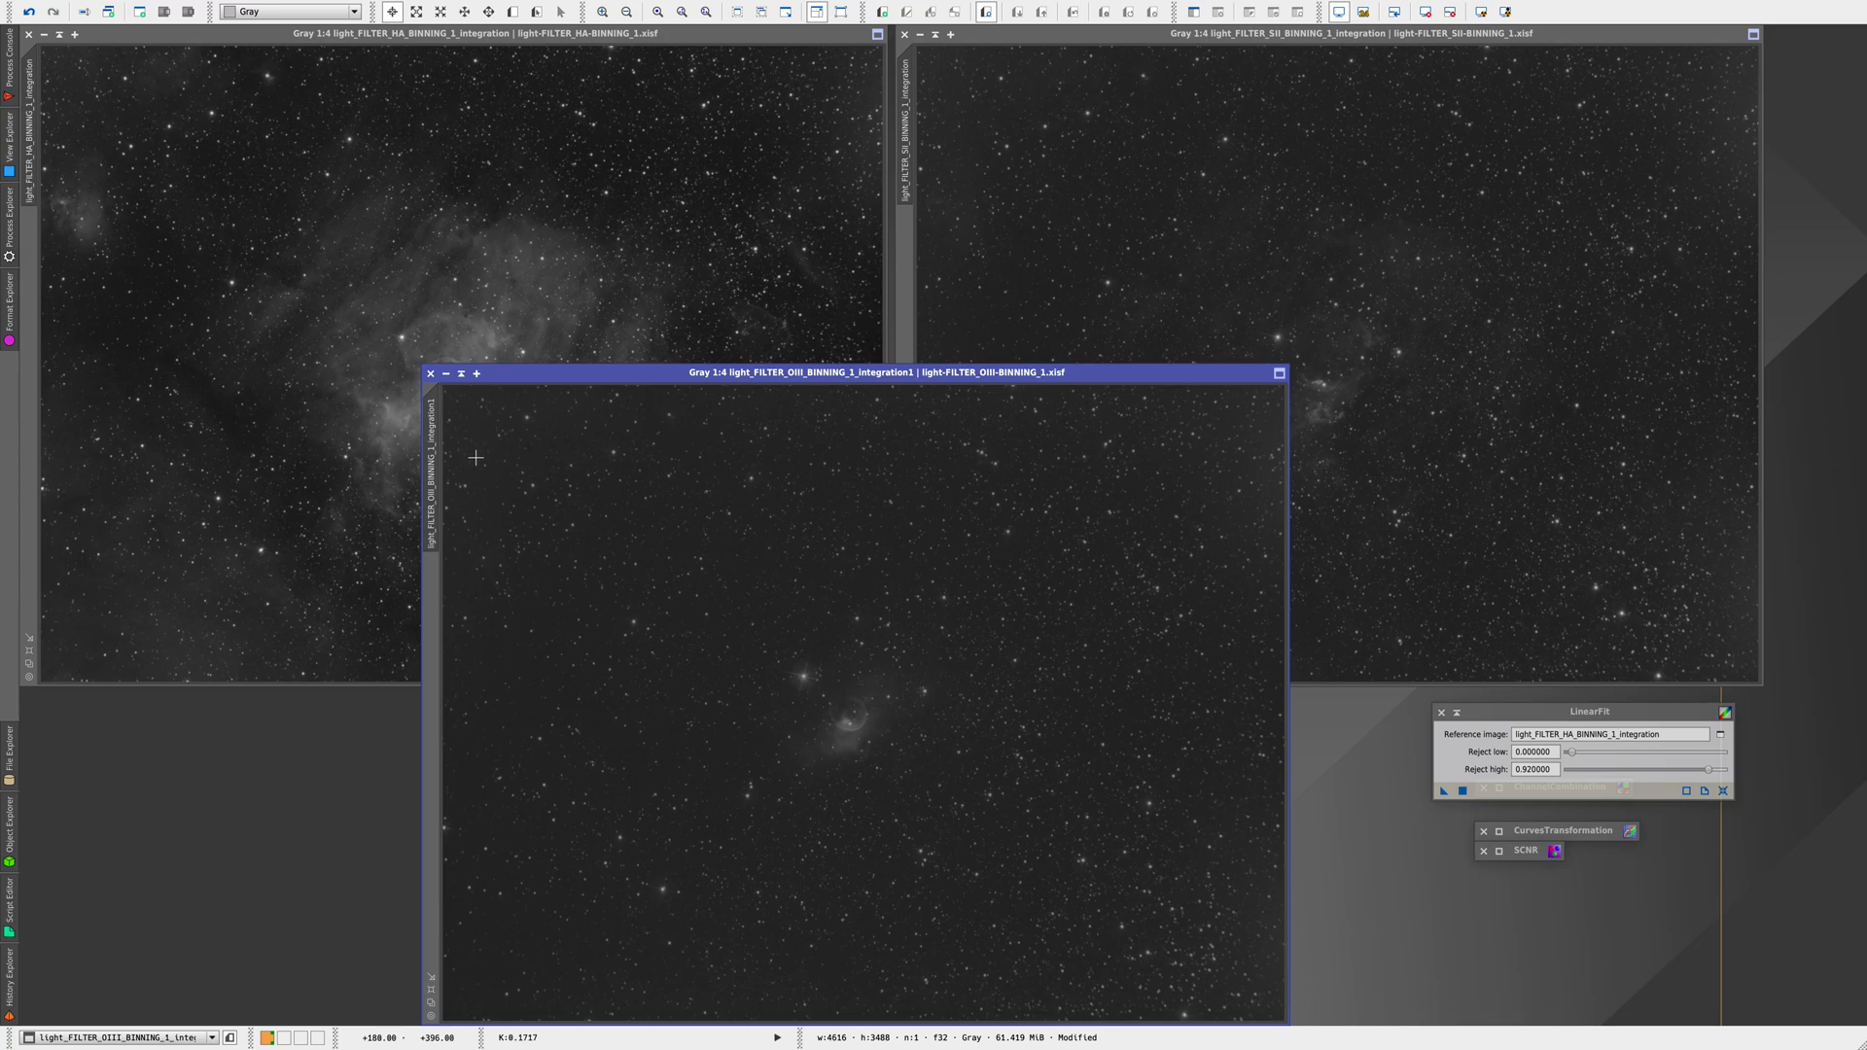
{"action": "left_click", "coordinate": [1442, 713]}
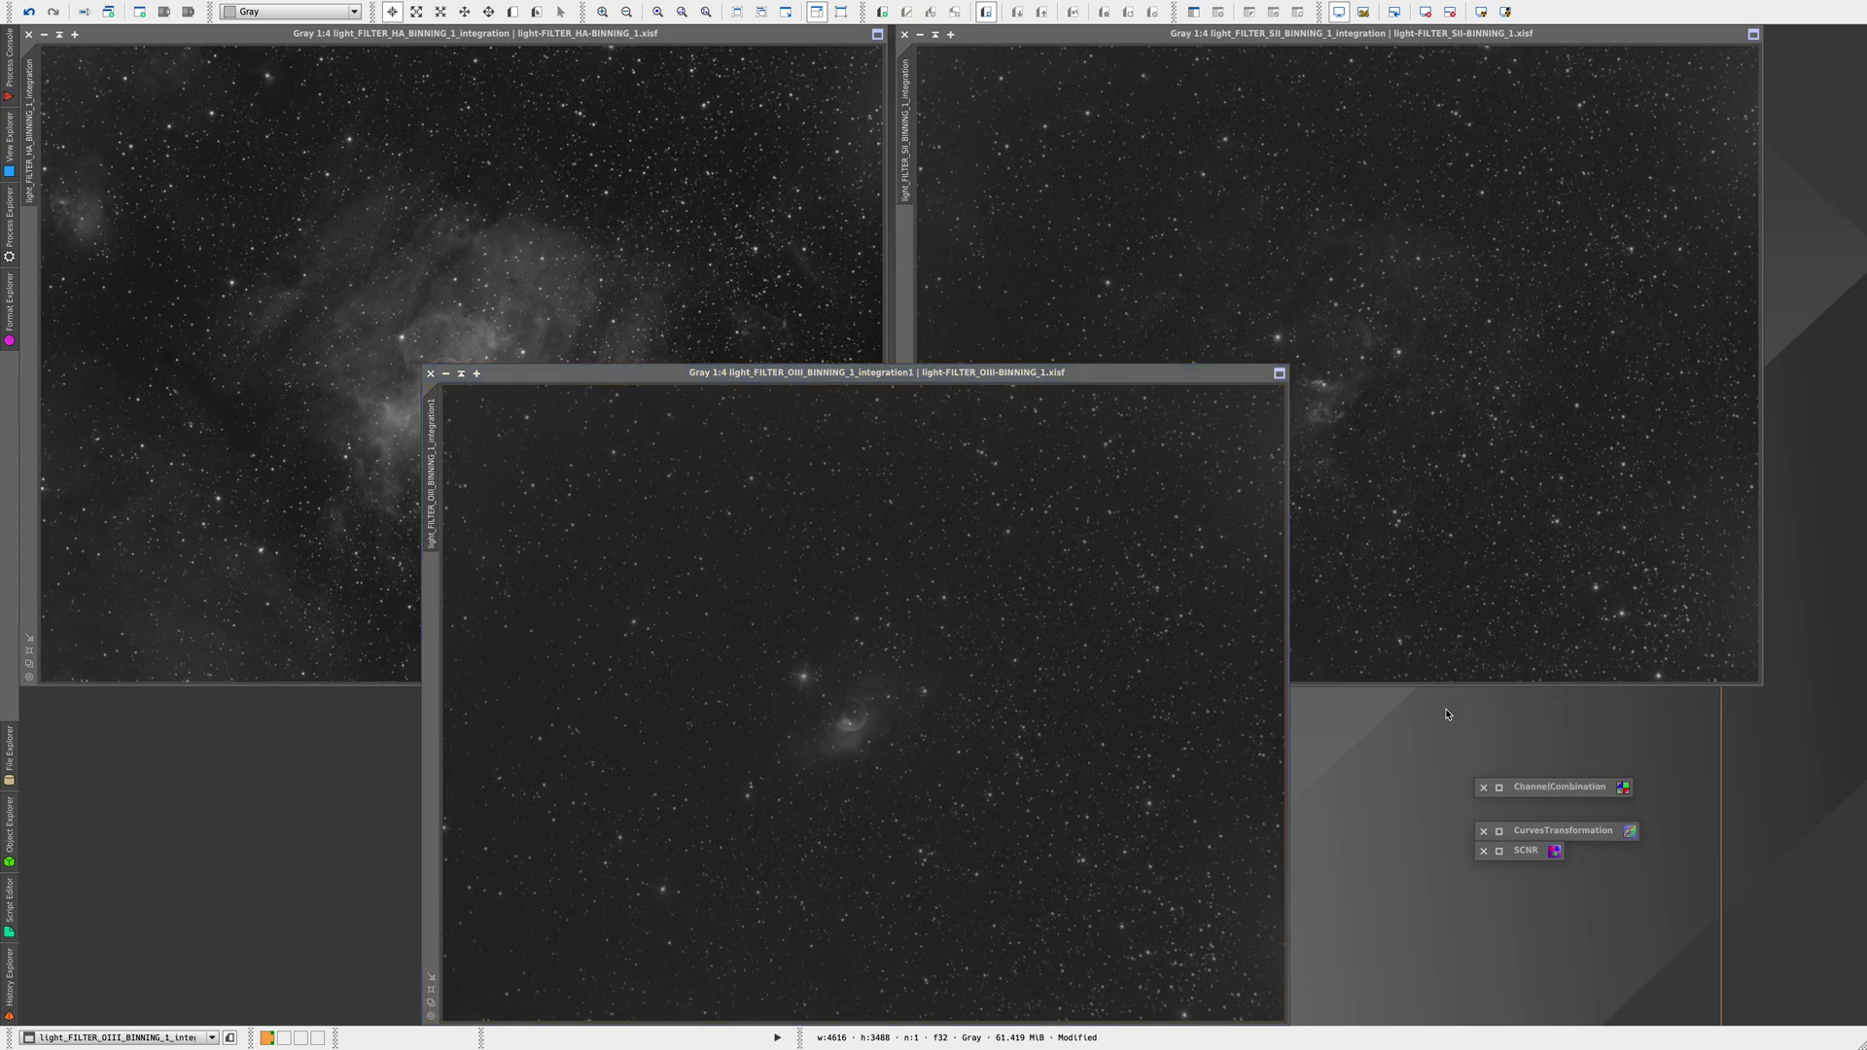
{"action": "left_click", "coordinate": [1501, 791]}
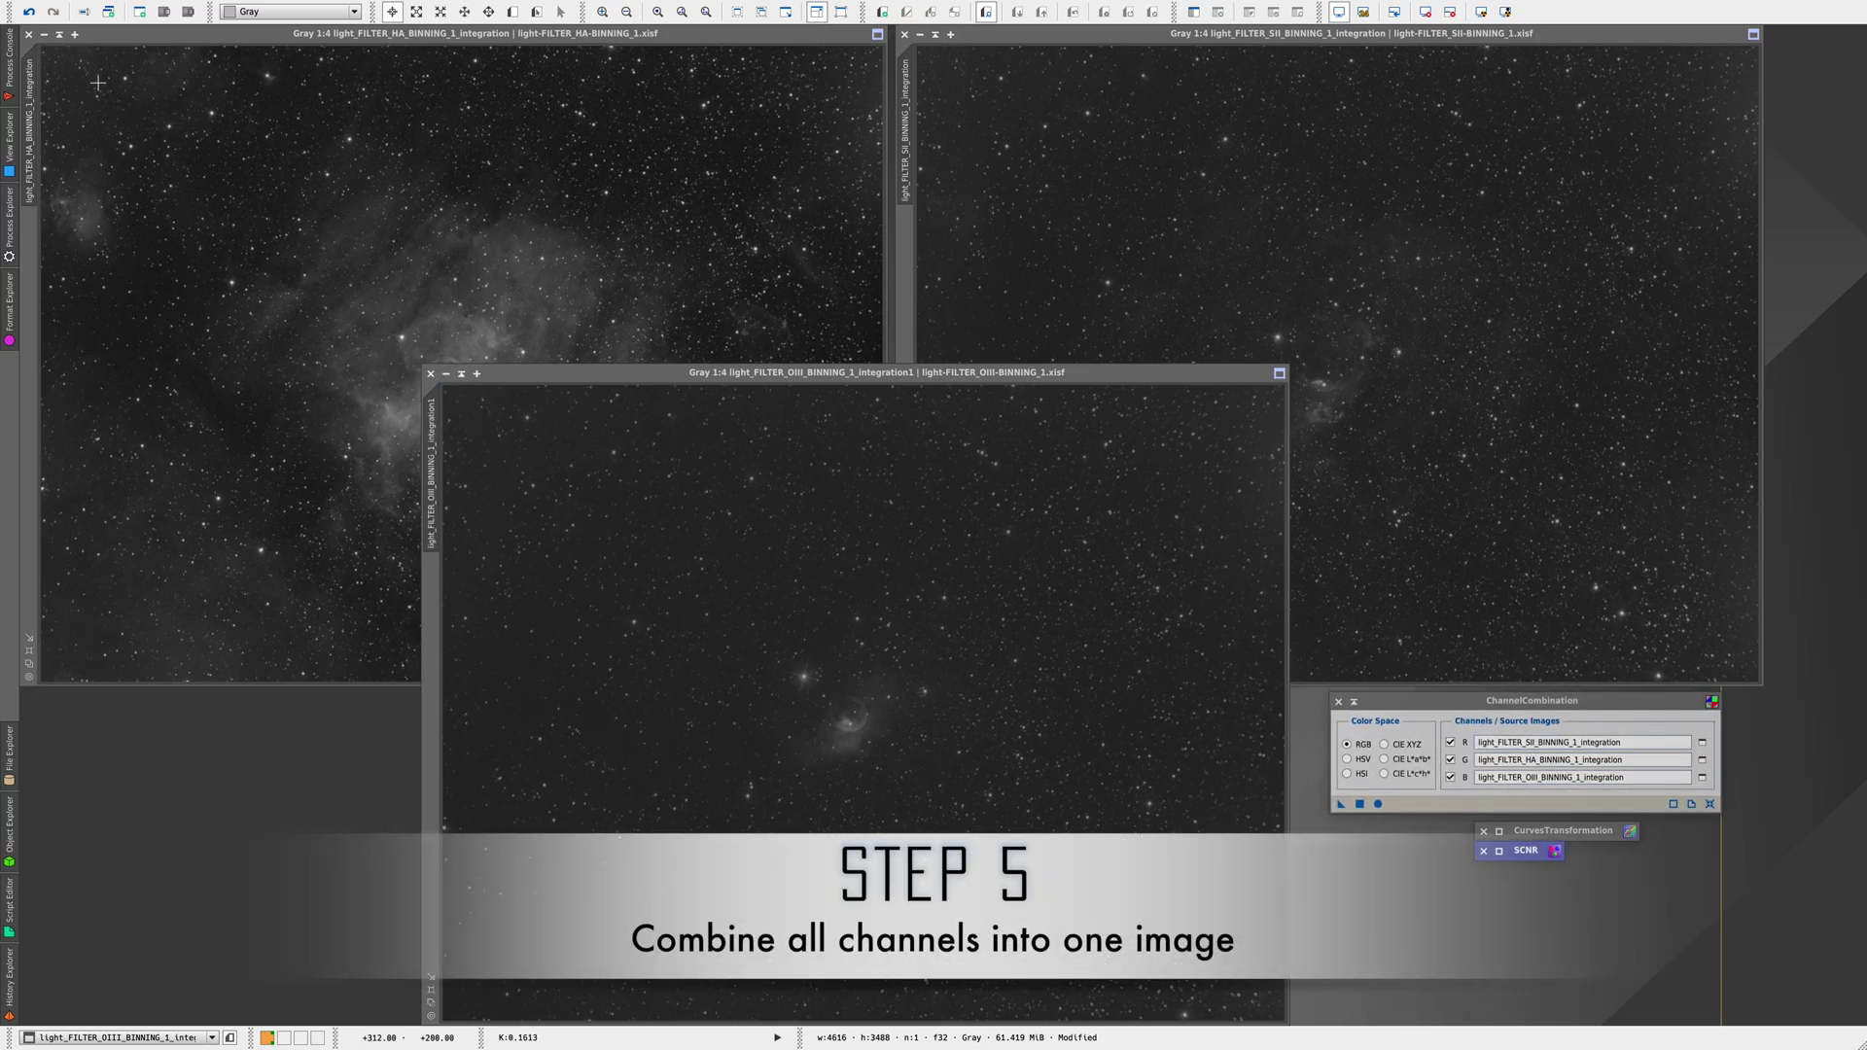
Iconize the three master windows, hide the OIII and SII icons, and center ChannelCombination
{"action": "left_click", "coordinate": [44, 34]}
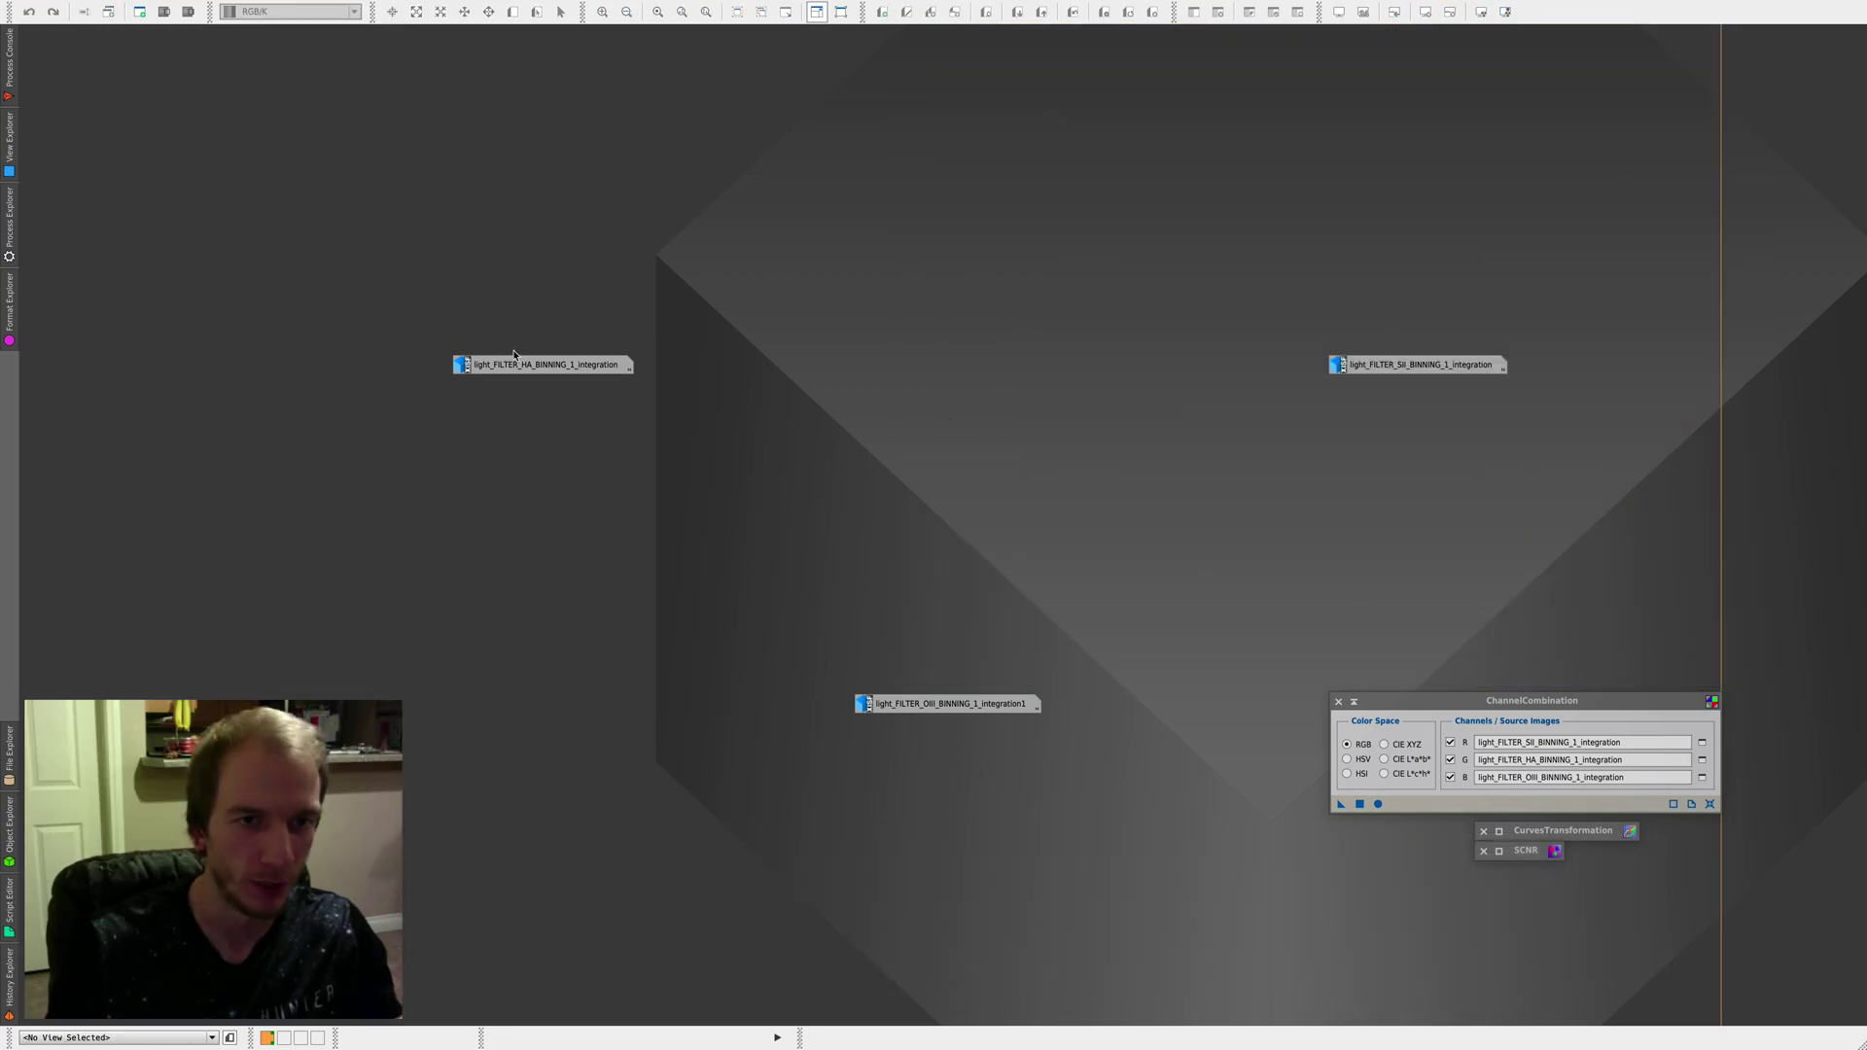
{"action": "left_click", "coordinate": [545, 364]}
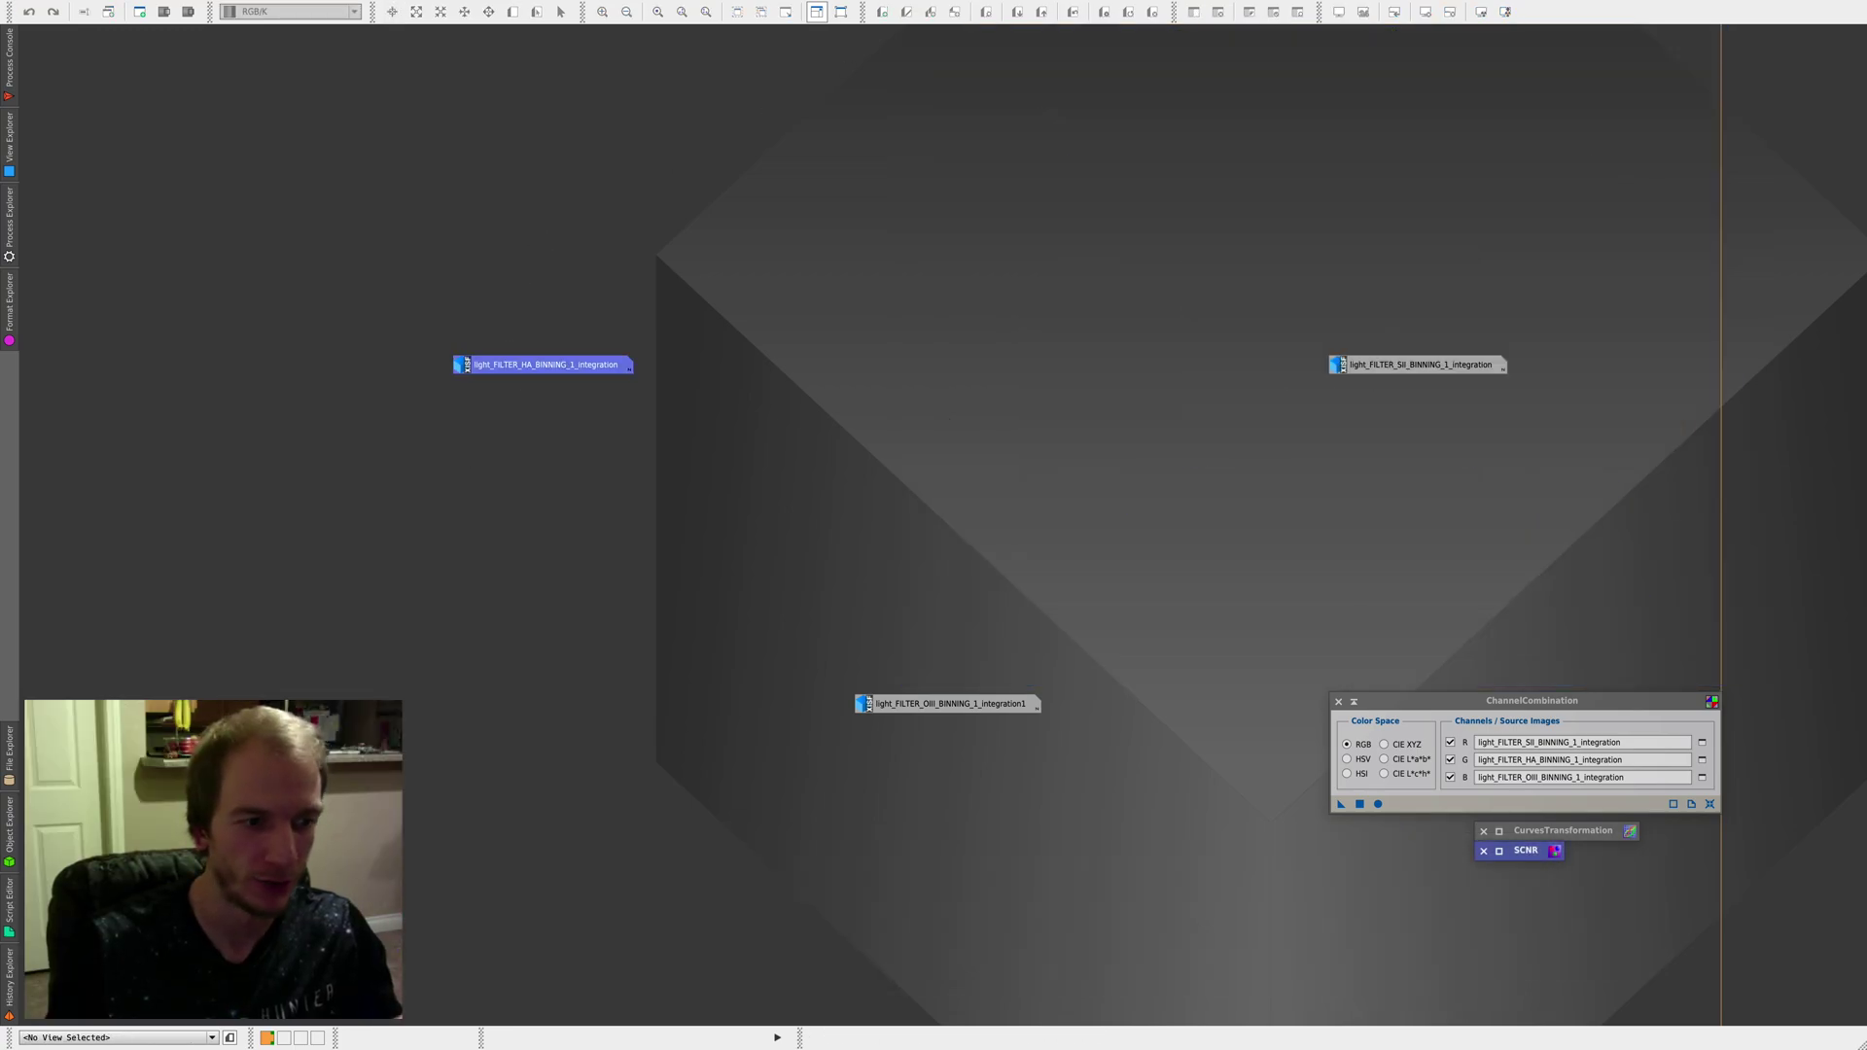
{"action": "left_click", "coordinate": [916, 704]}
{"action": "key", "text": "ctrl+w"}
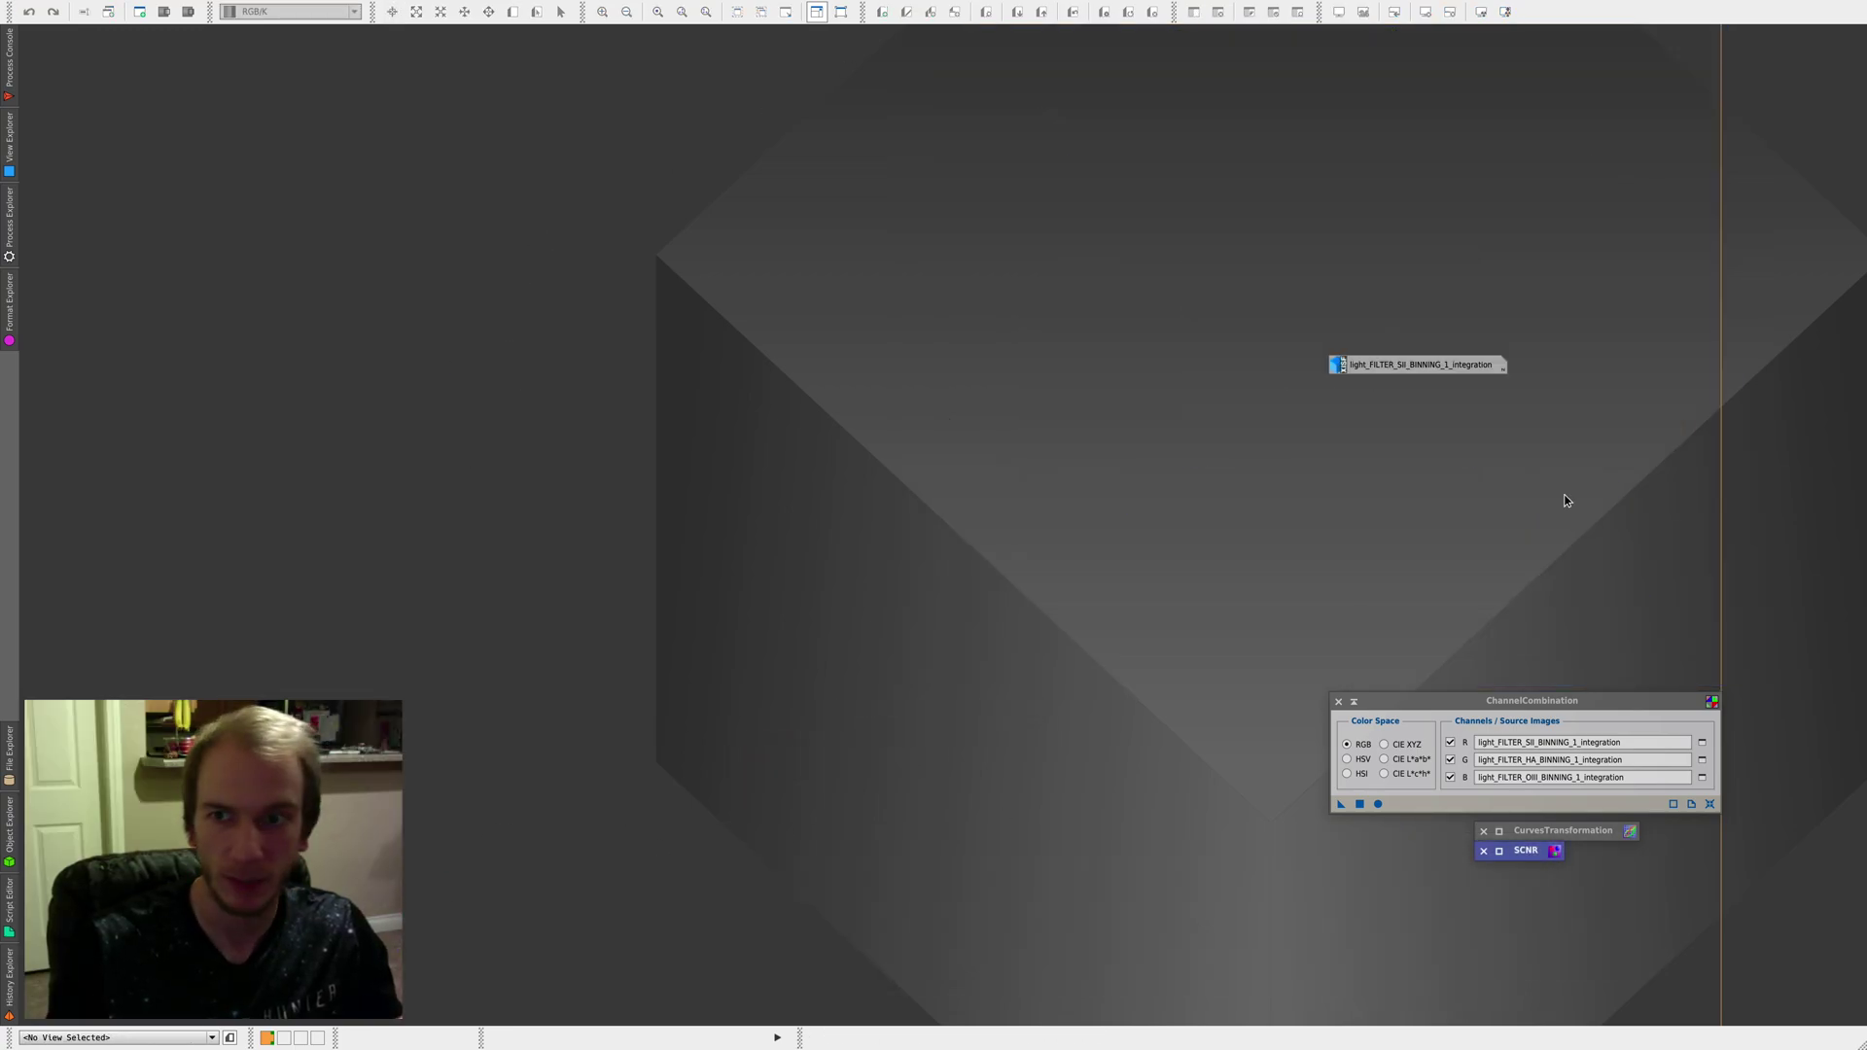
{"action": "left_click", "coordinate": [1444, 374]}
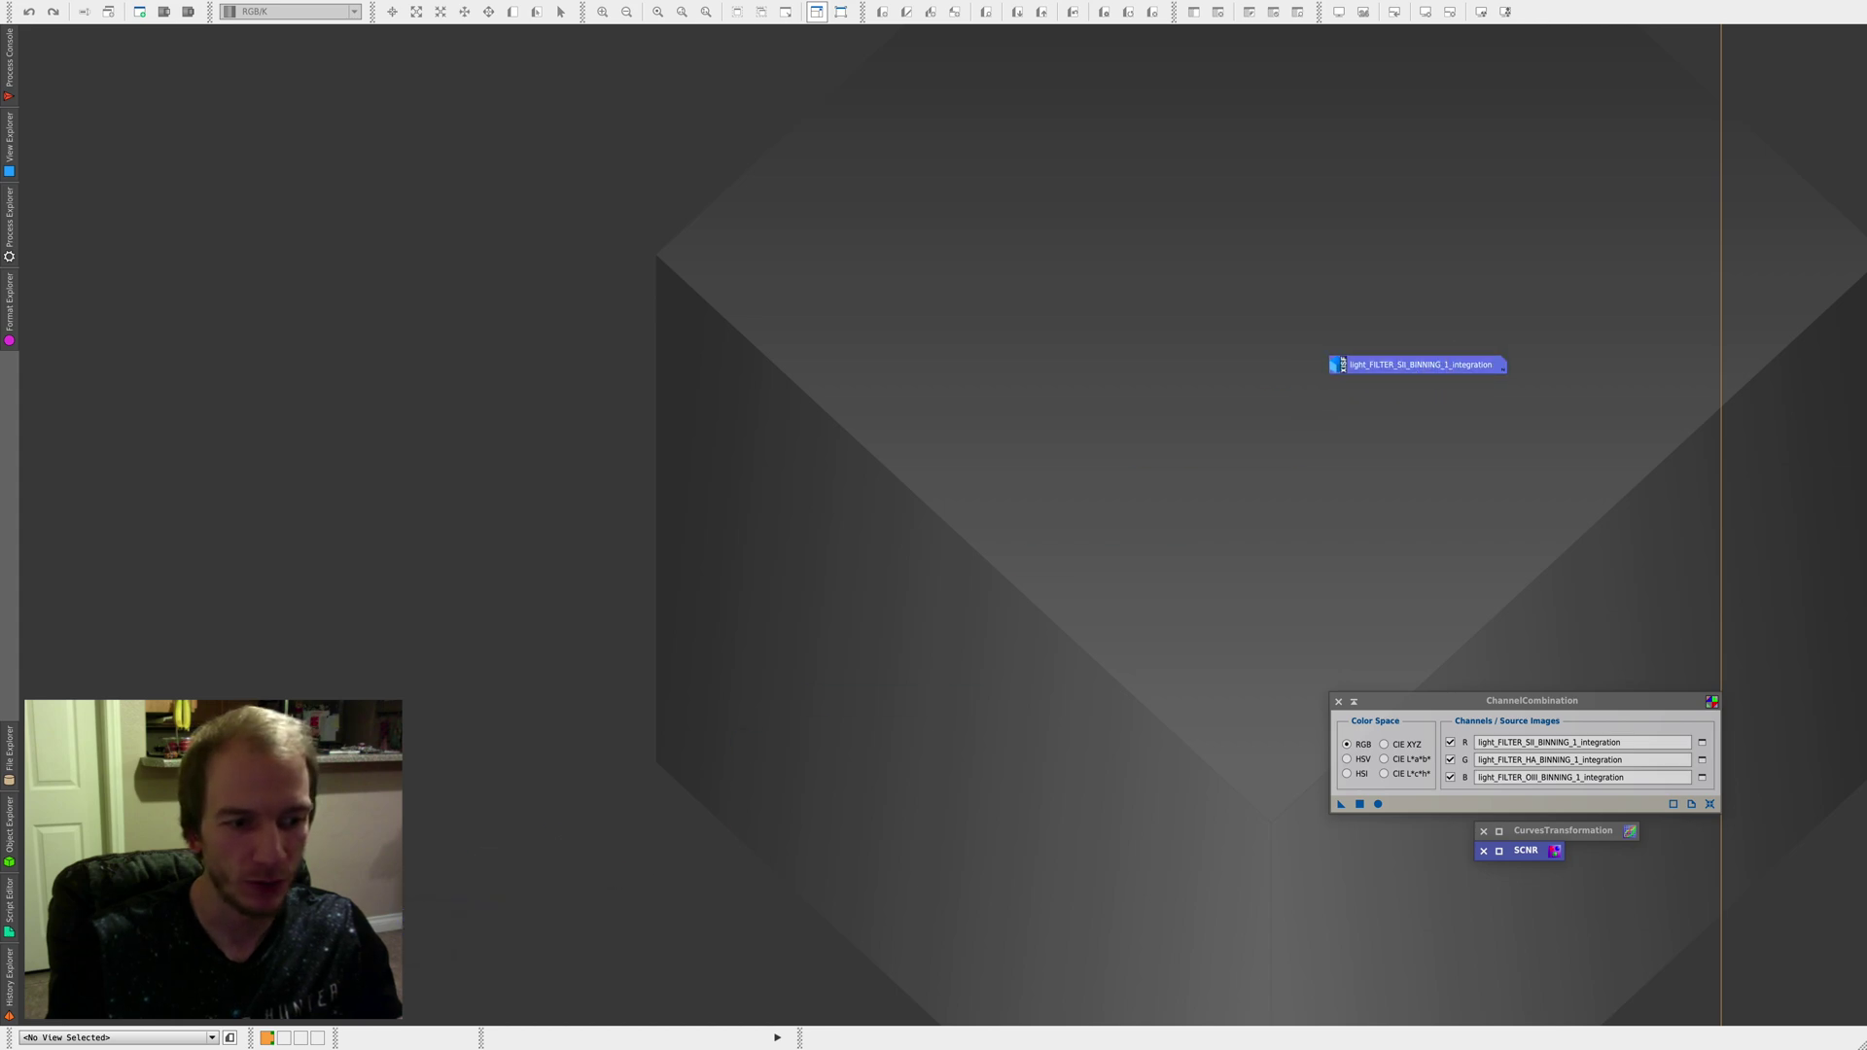
{"action": "key", "text": "ctrl+w"}
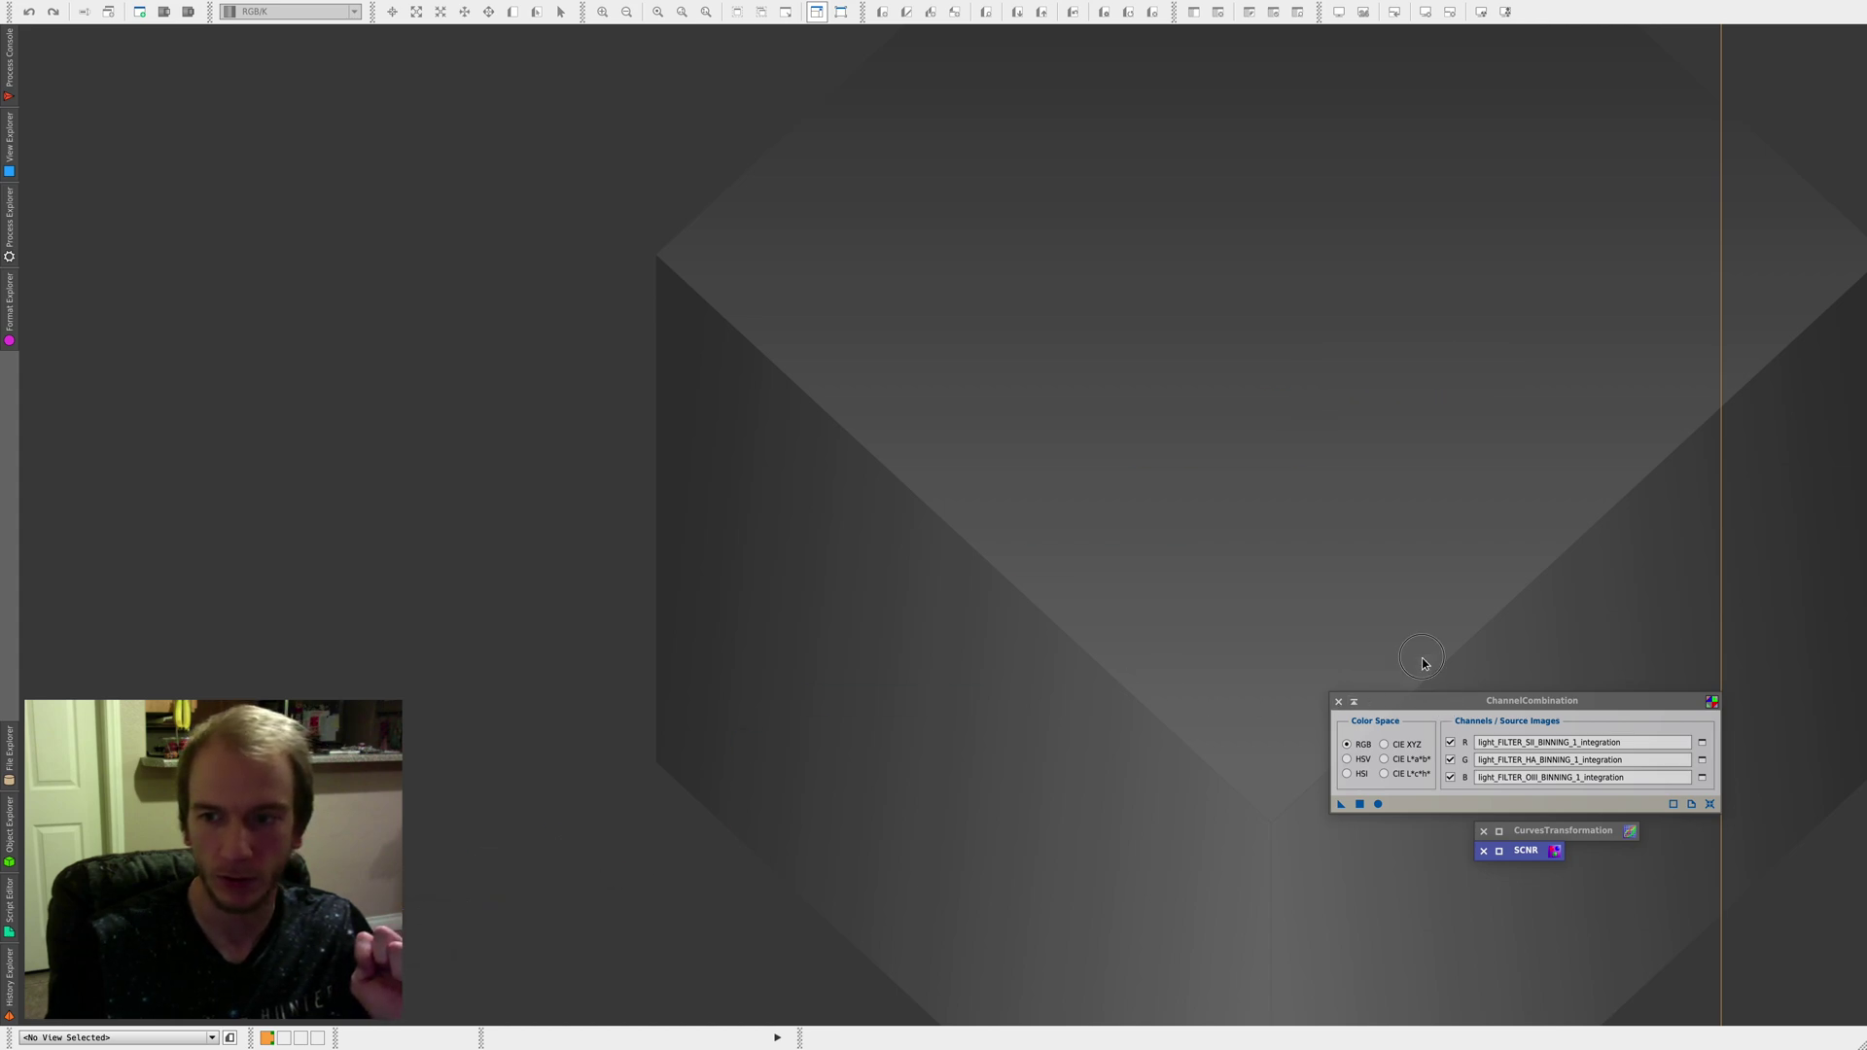
{"action": "left_click_drag", "start_coordinate": [1439, 699], "coordinate": [1220, 446]}
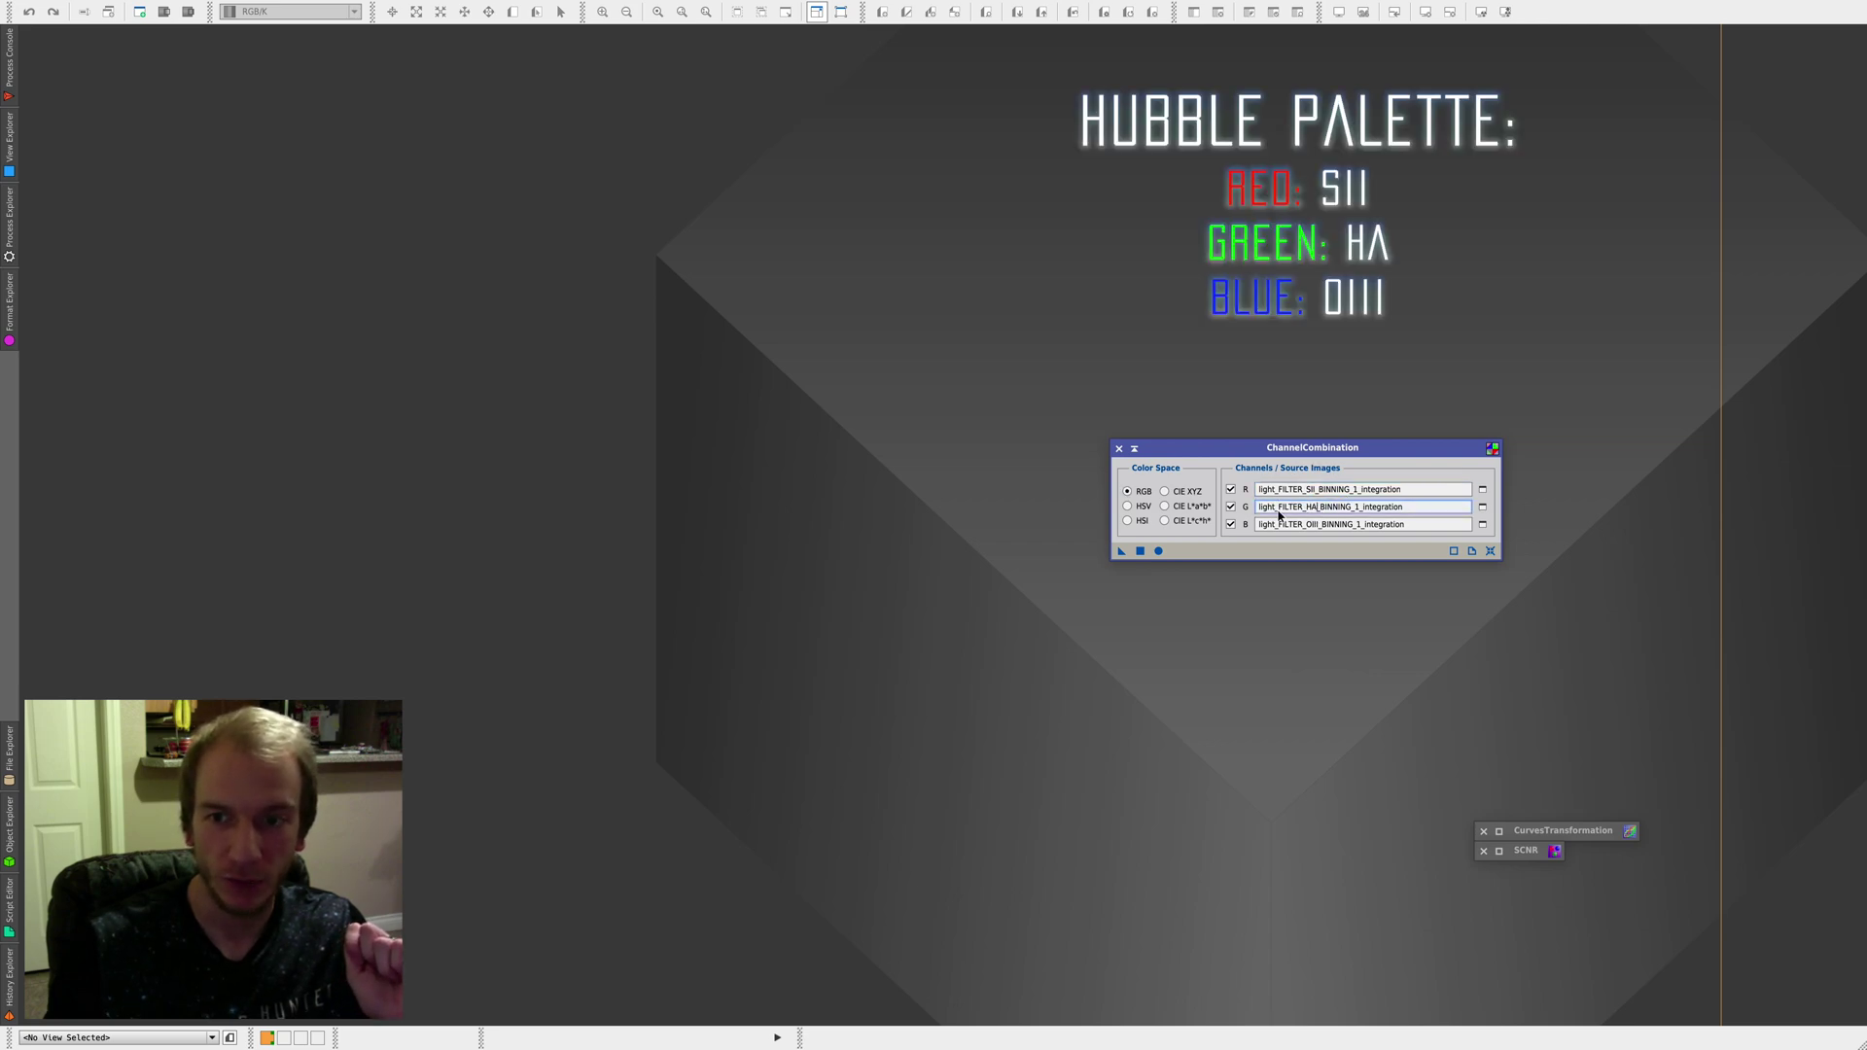
Reset ChannelCombination and assign SII to red and Ha to green
{"action": "left_click", "coordinate": [1312, 526]}
{"action": "left_click", "coordinate": [1489, 550]}
{"action": "left_click", "coordinate": [1481, 495]}
{"action": "left_click", "coordinate": [941, 522]}
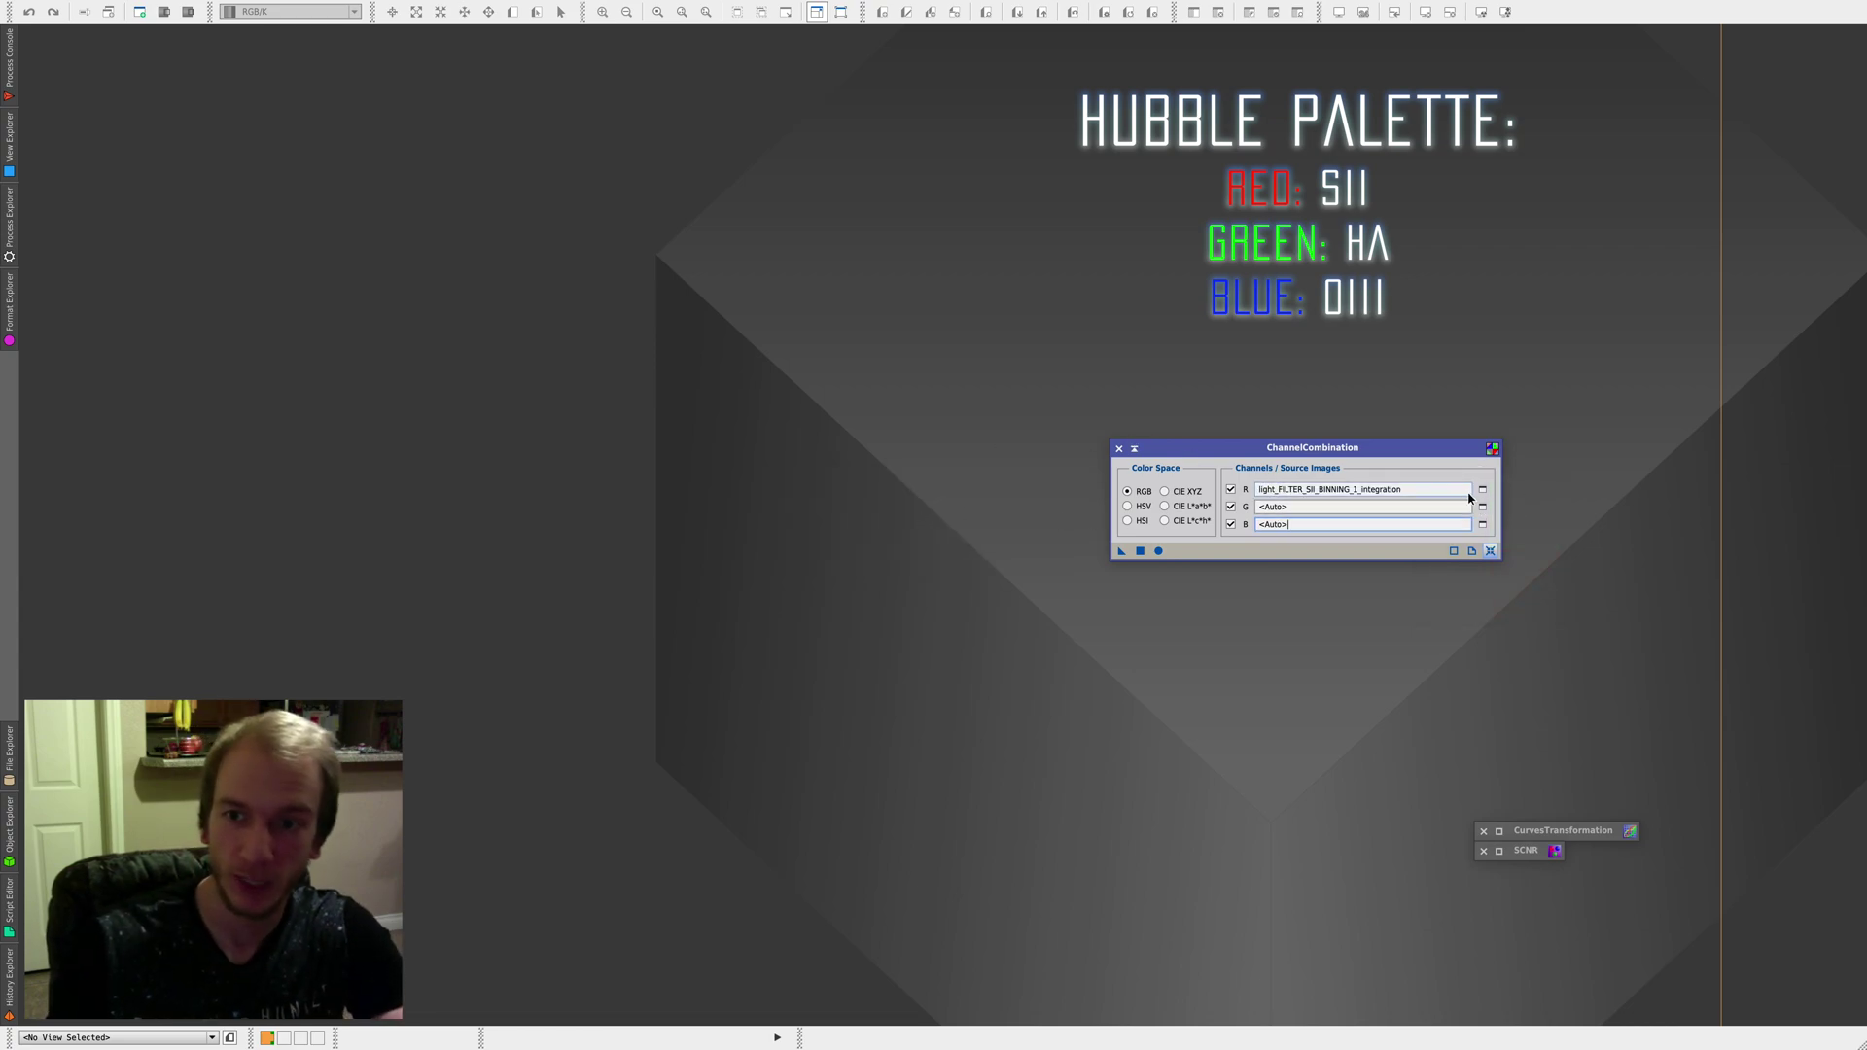
{"action": "left_click", "coordinate": [1482, 489]}
{"action": "left_click", "coordinate": [924, 501]}
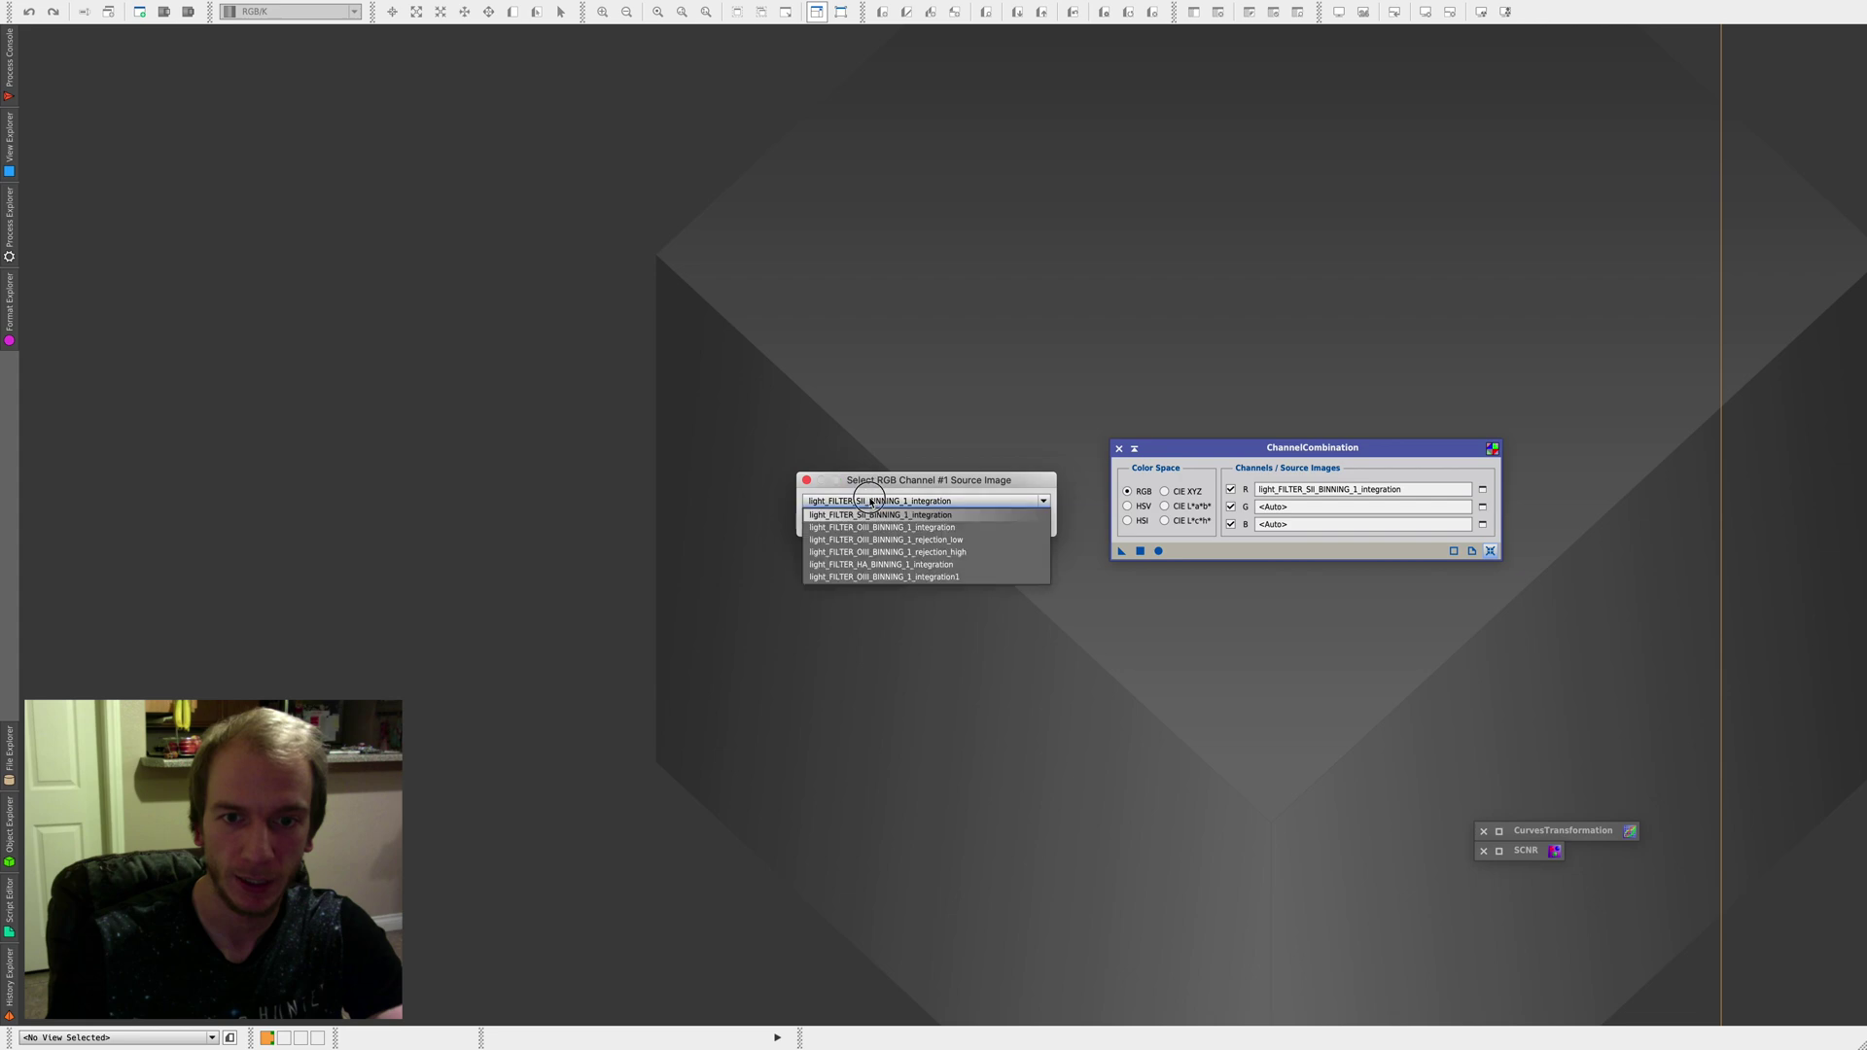
{"action": "left_click", "coordinate": [942, 551]}
{"action": "left_click", "coordinate": [942, 522]}
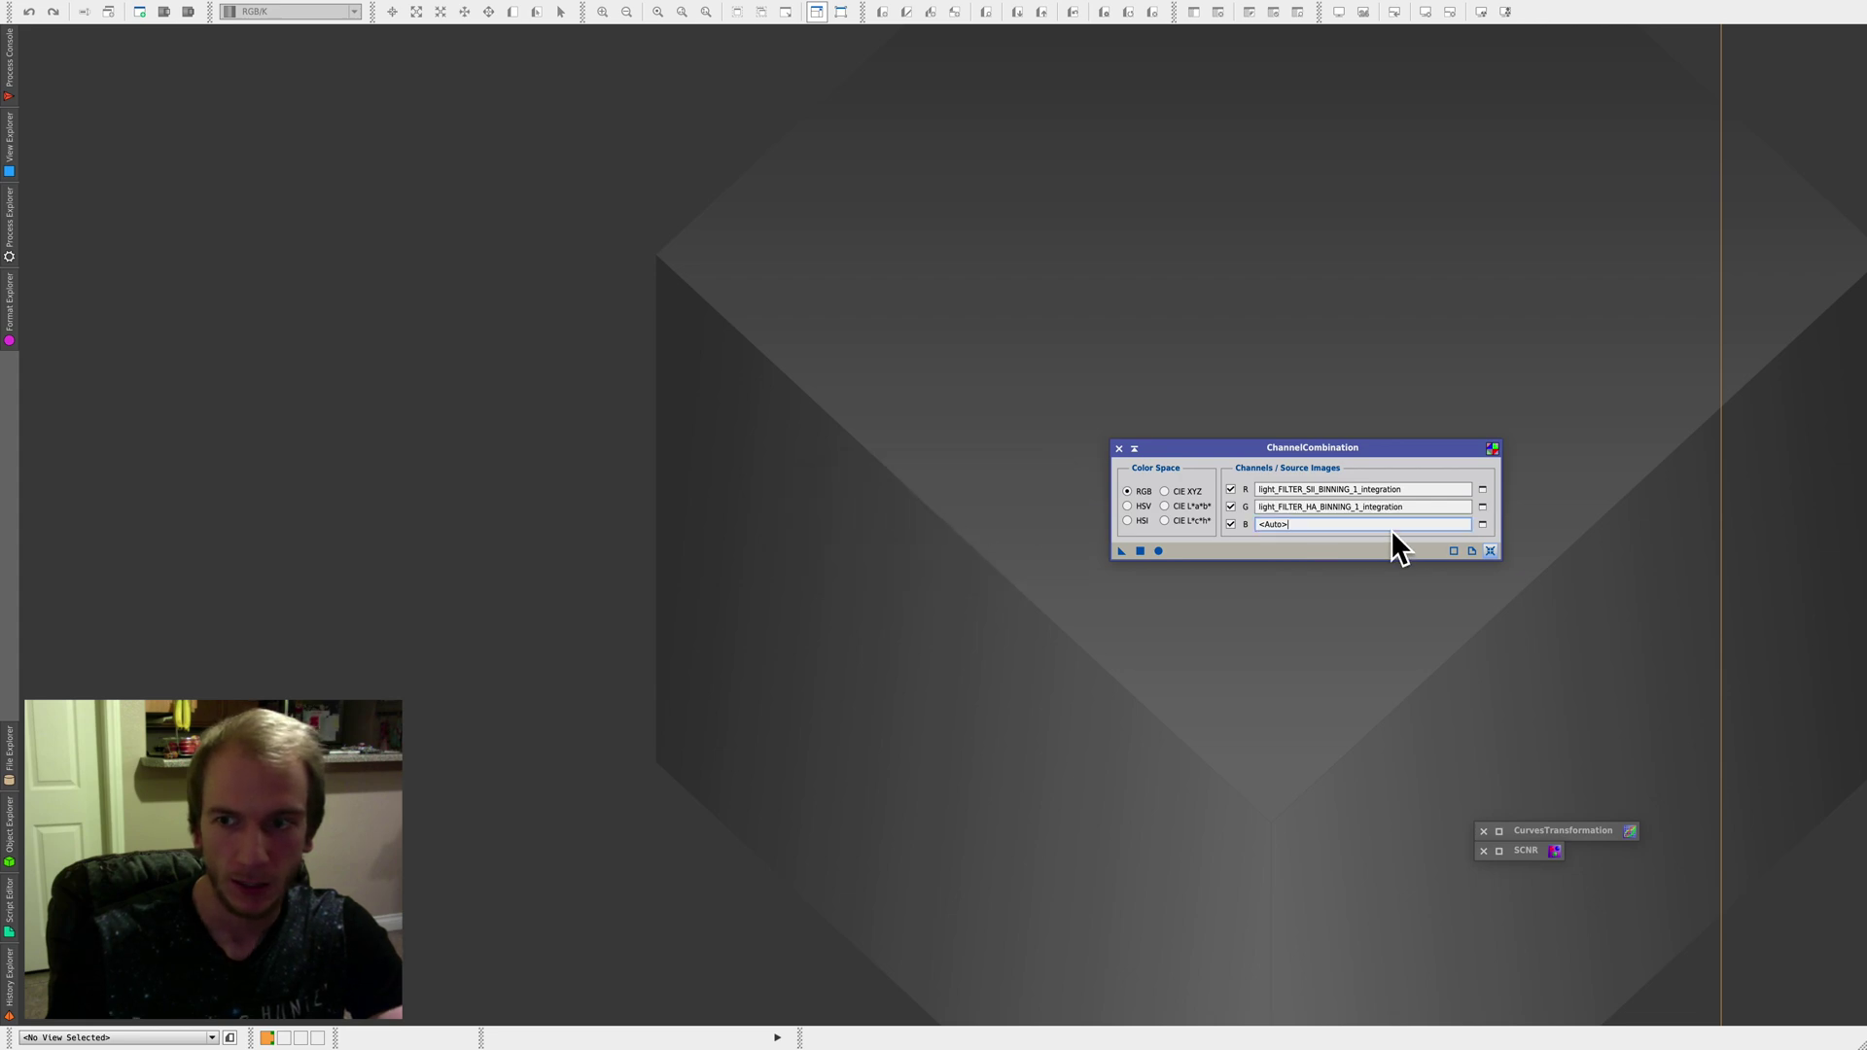
Assign OIII to blue, apply globally to create the RGB image, and iconize ChannelCombination
{"action": "left_click", "coordinate": [1482, 507]}
{"action": "left_click", "coordinate": [870, 502]}
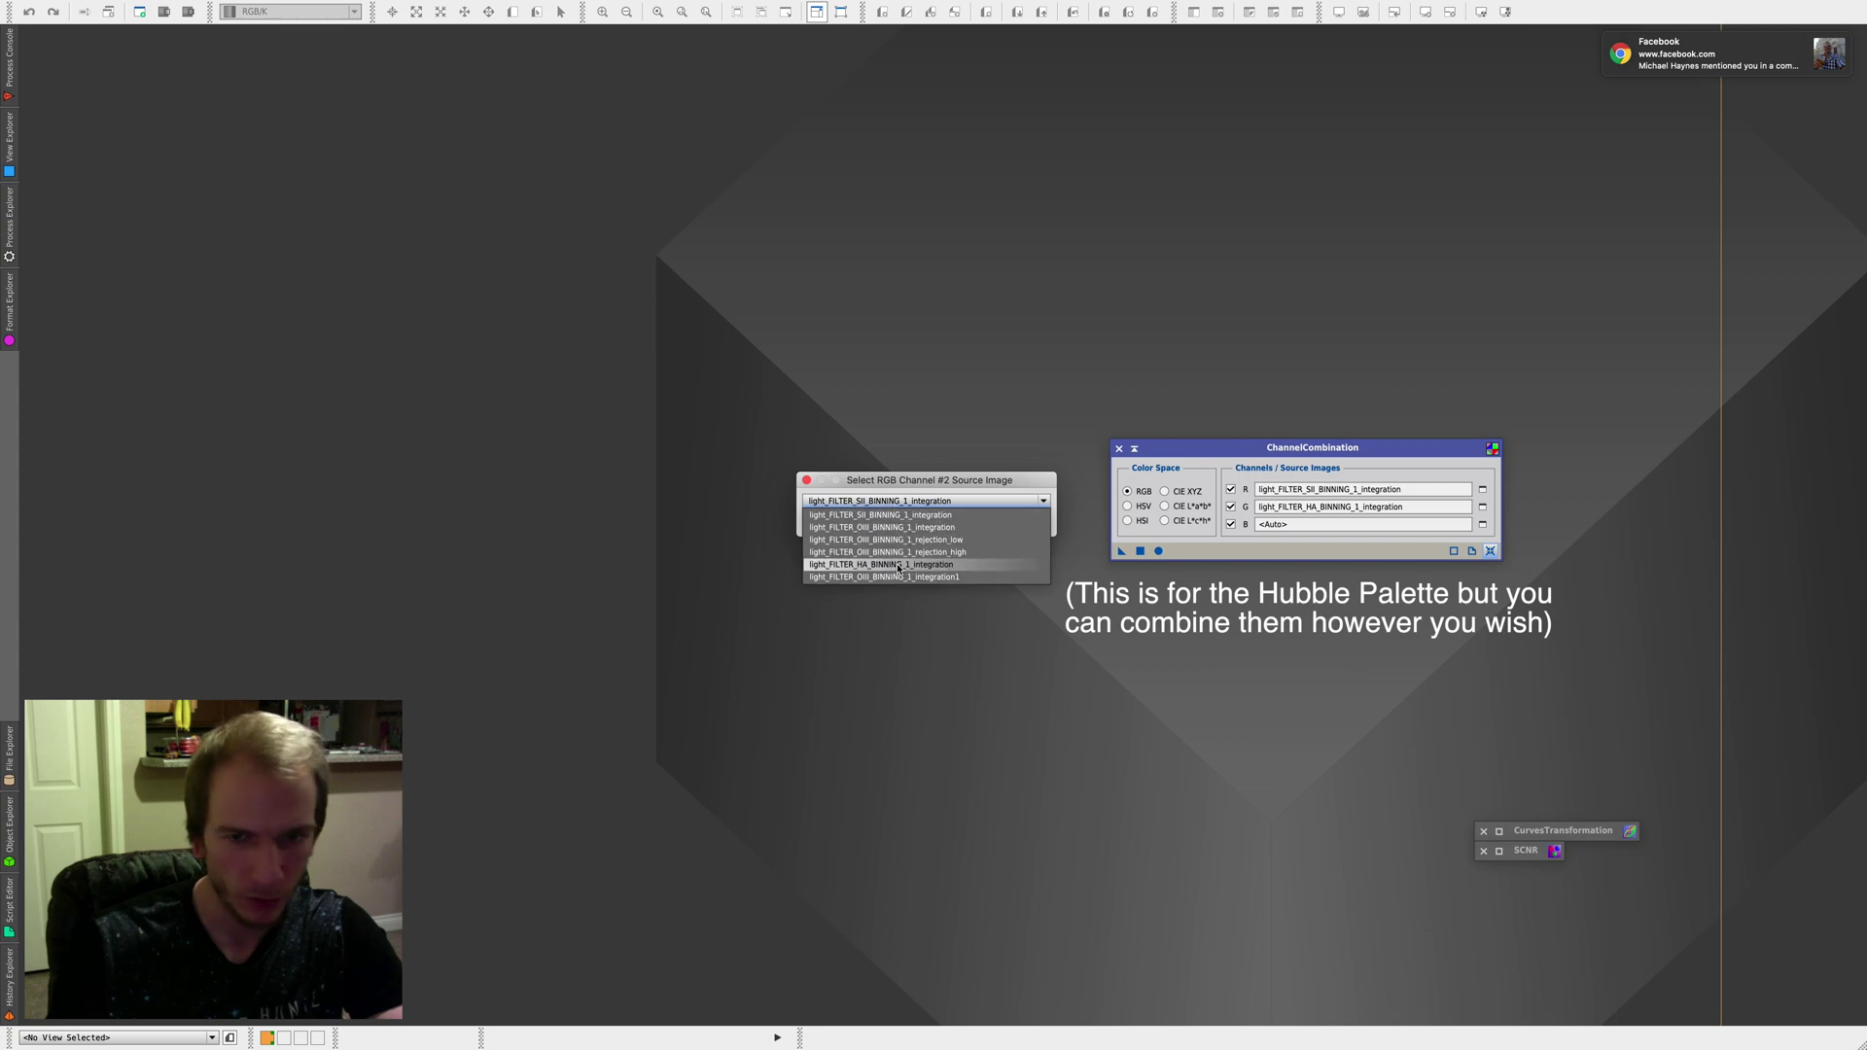
{"action": "left_click", "coordinate": [943, 577]}
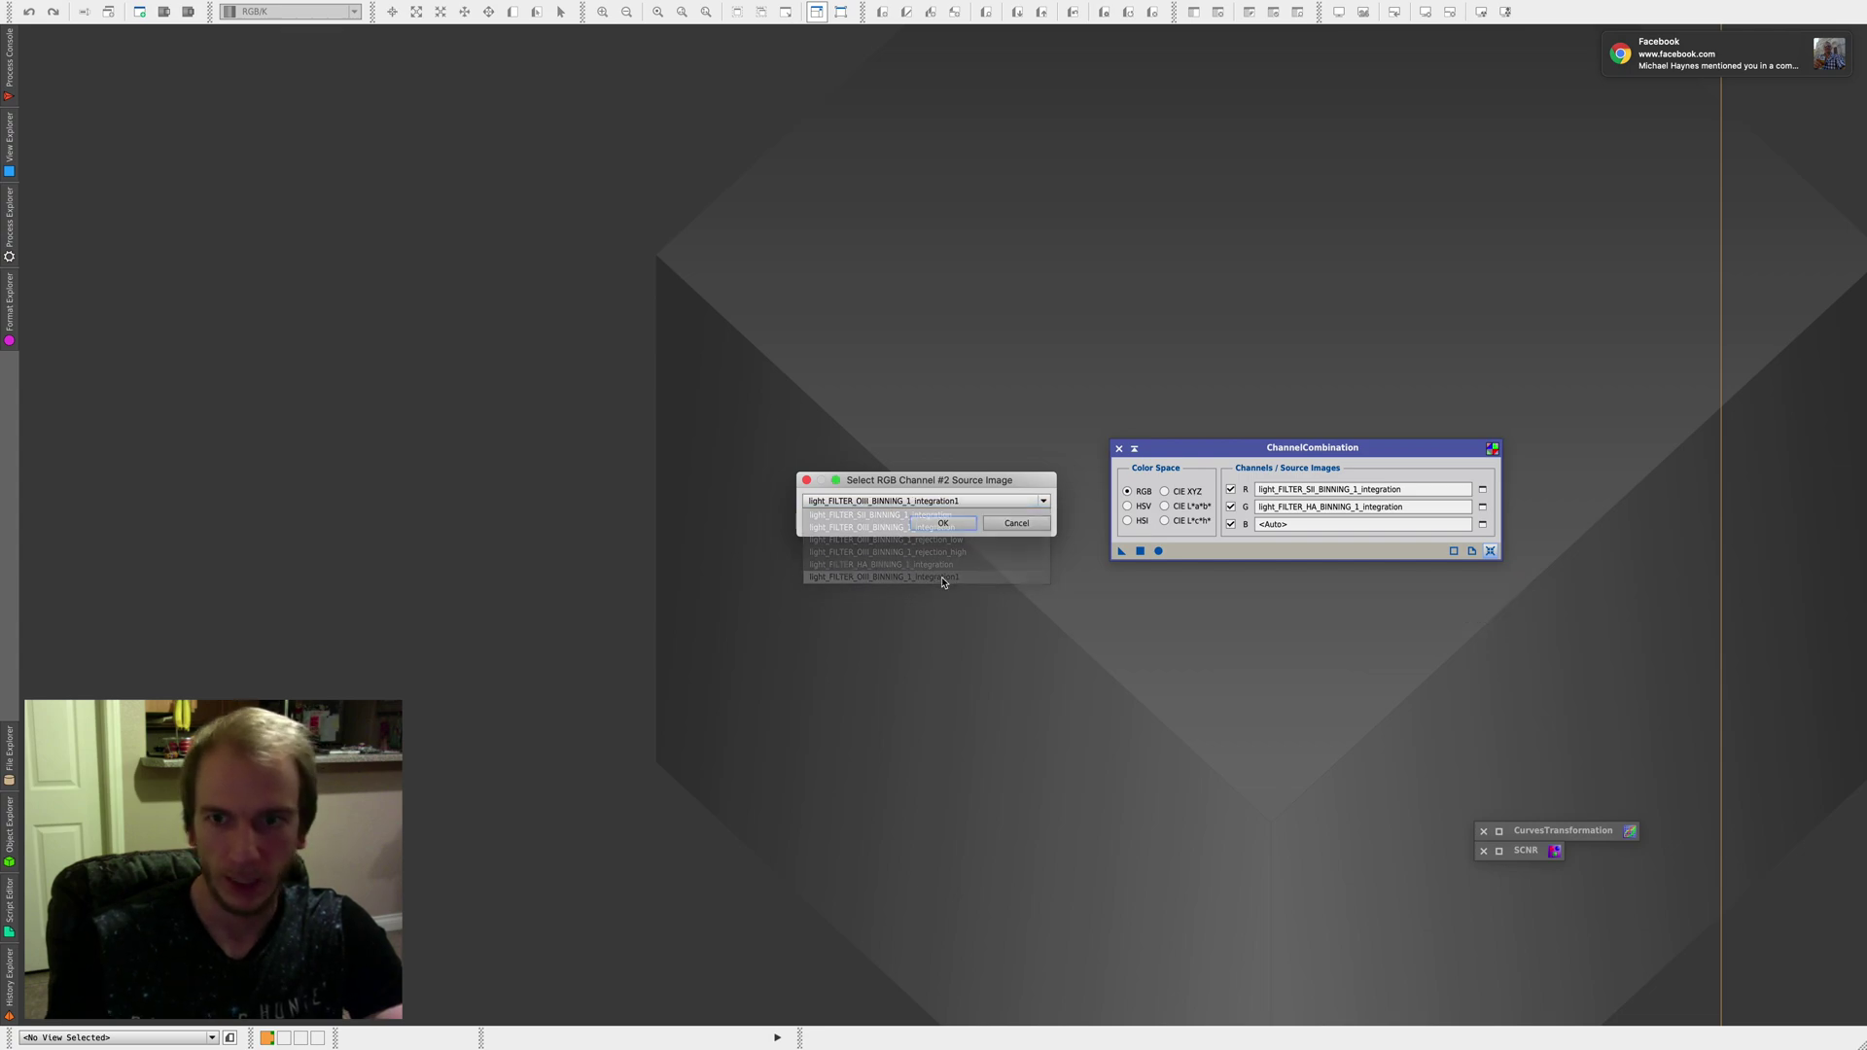
{"action": "left_click", "coordinate": [948, 525]}
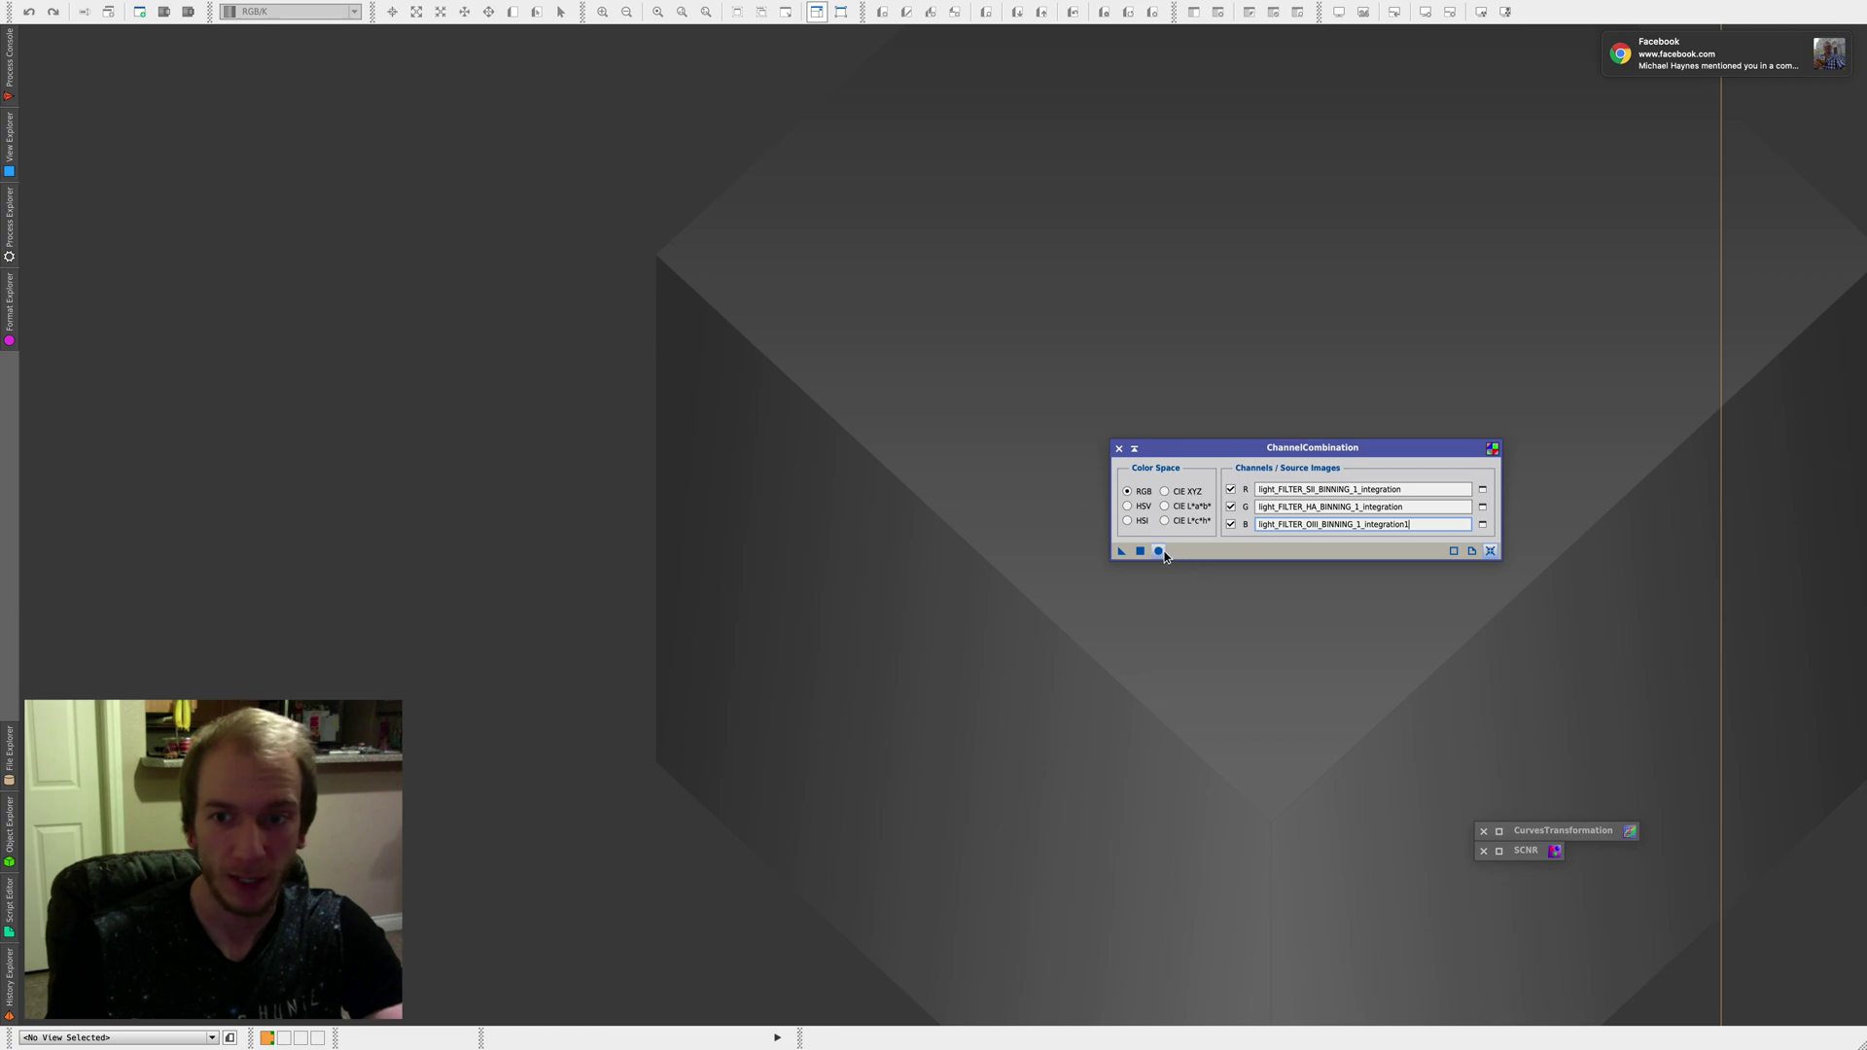
{"action": "left_click", "coordinate": [1159, 551]}
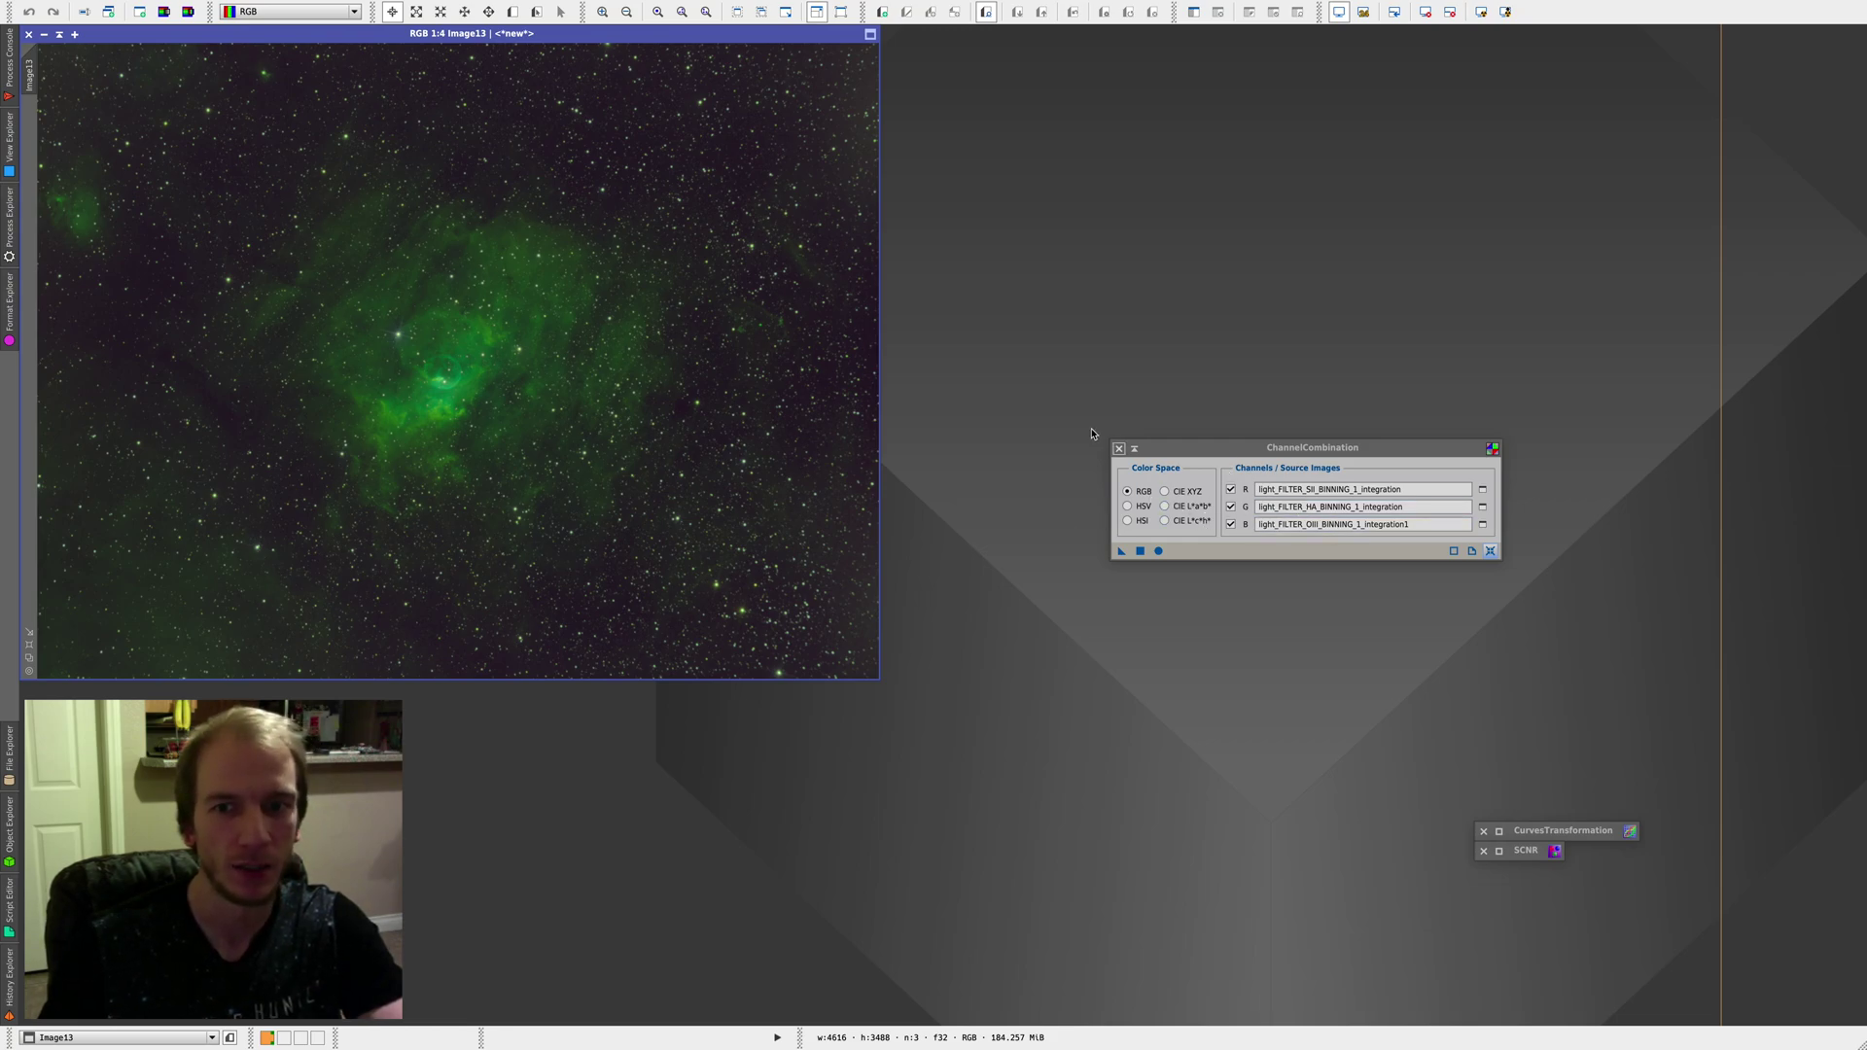
{"action": "left_click", "coordinate": [1136, 449]}
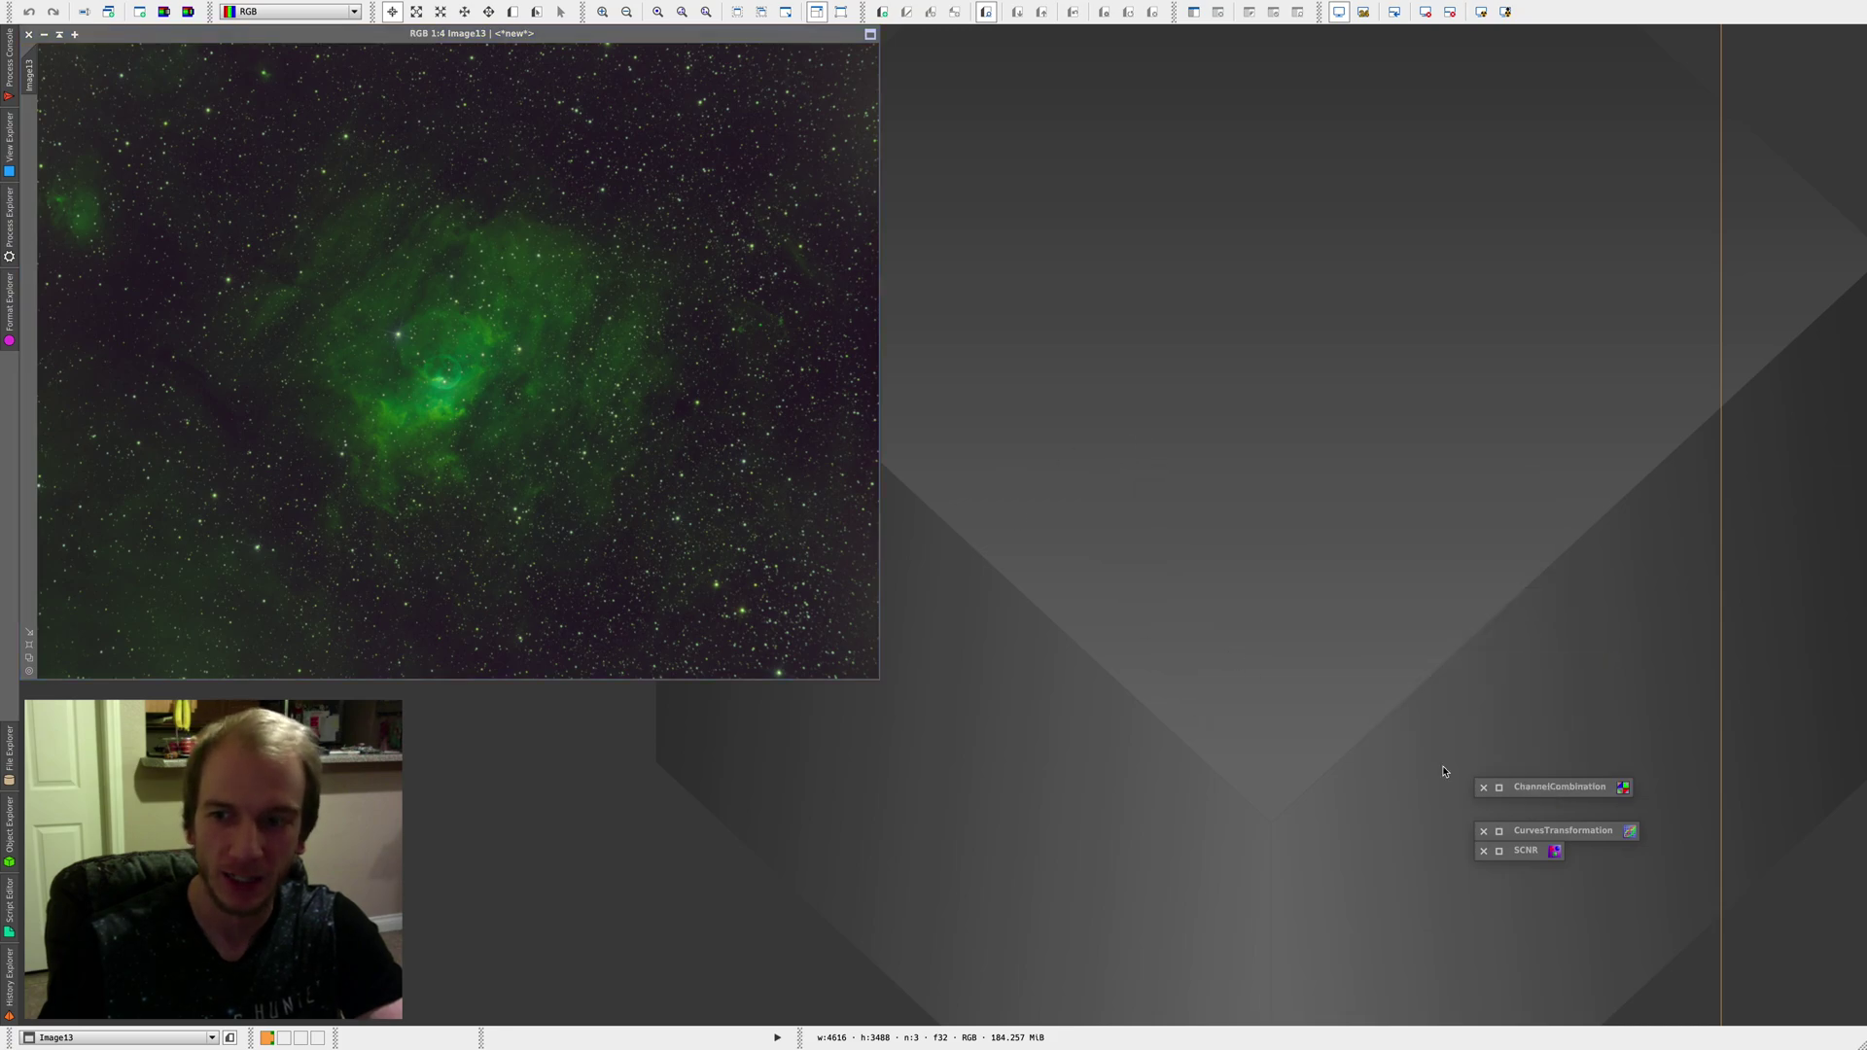
Remove the ChannelCombination icon, apply SCNR green removal to the image, and try Amount 0.65
{"action": "left_click", "coordinate": [1484, 788]}
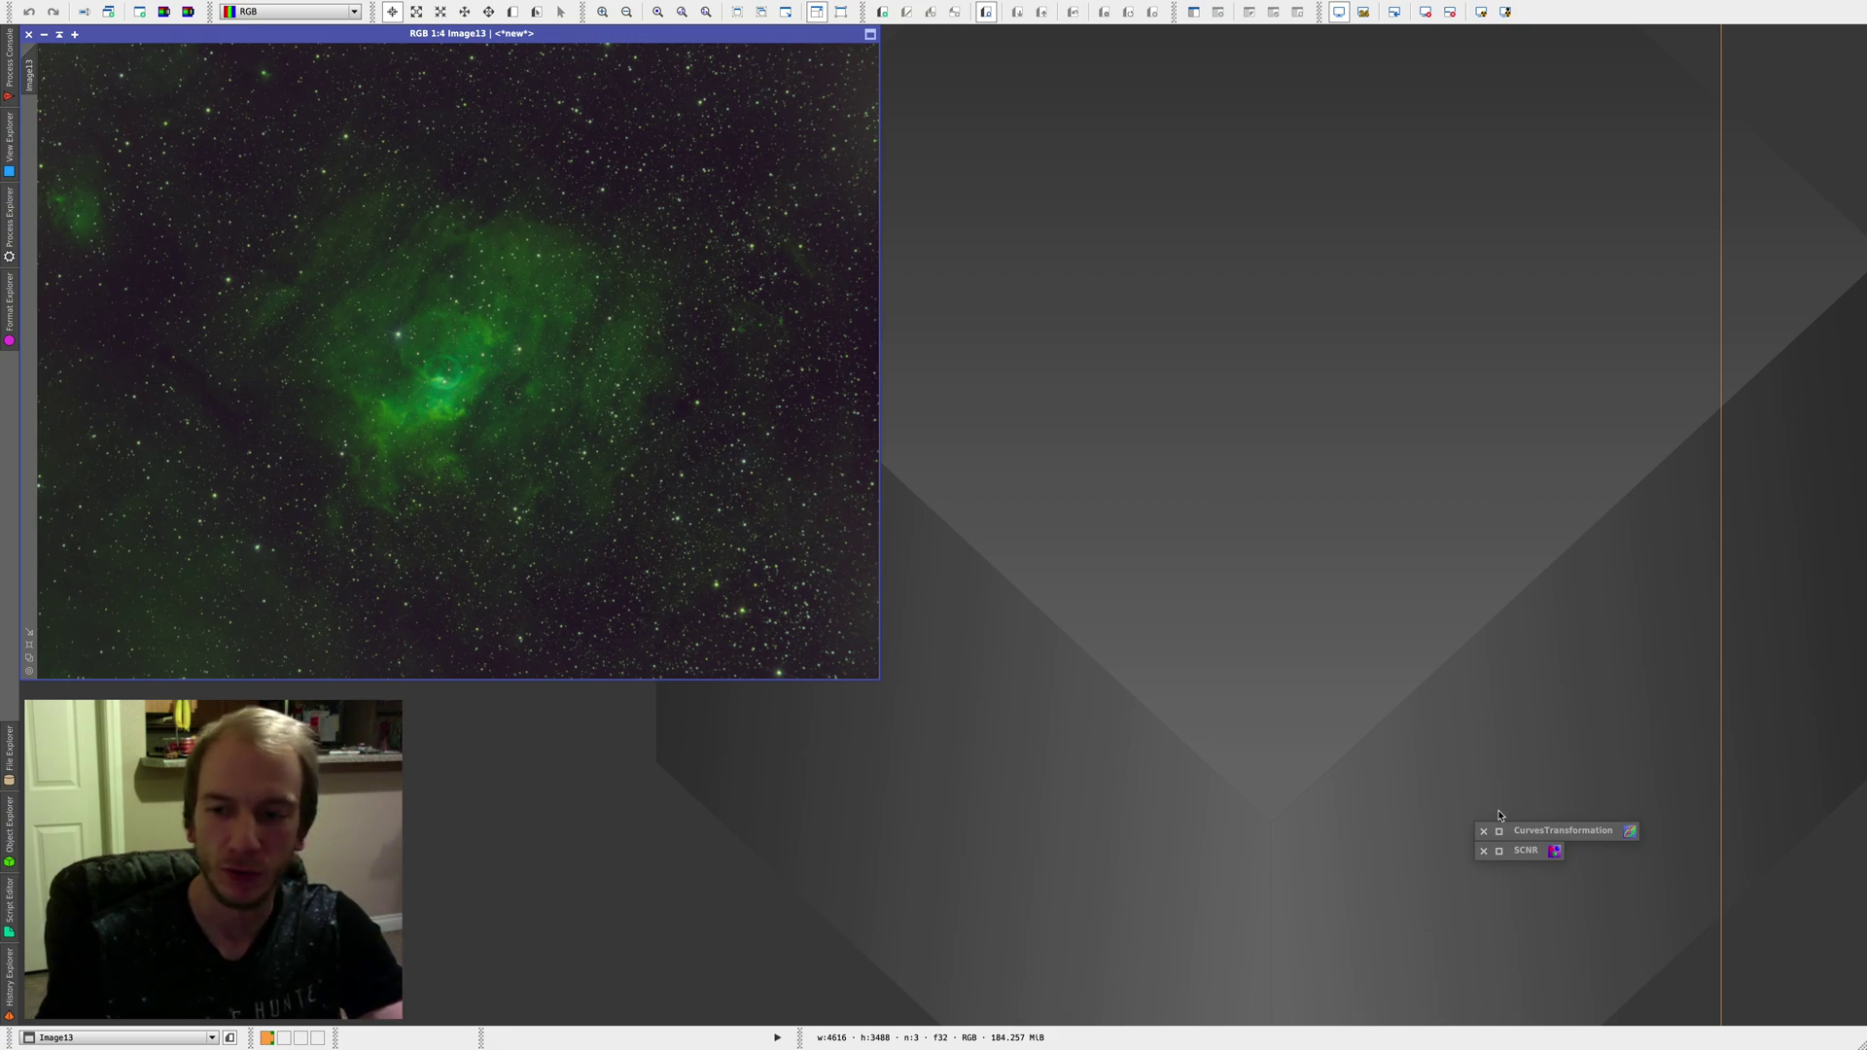
{"action": "double_click", "coordinate": [1525, 850]}
{"action": "left_click_drag", "start_coordinate": [1575, 620], "coordinate": [1385, 276]}
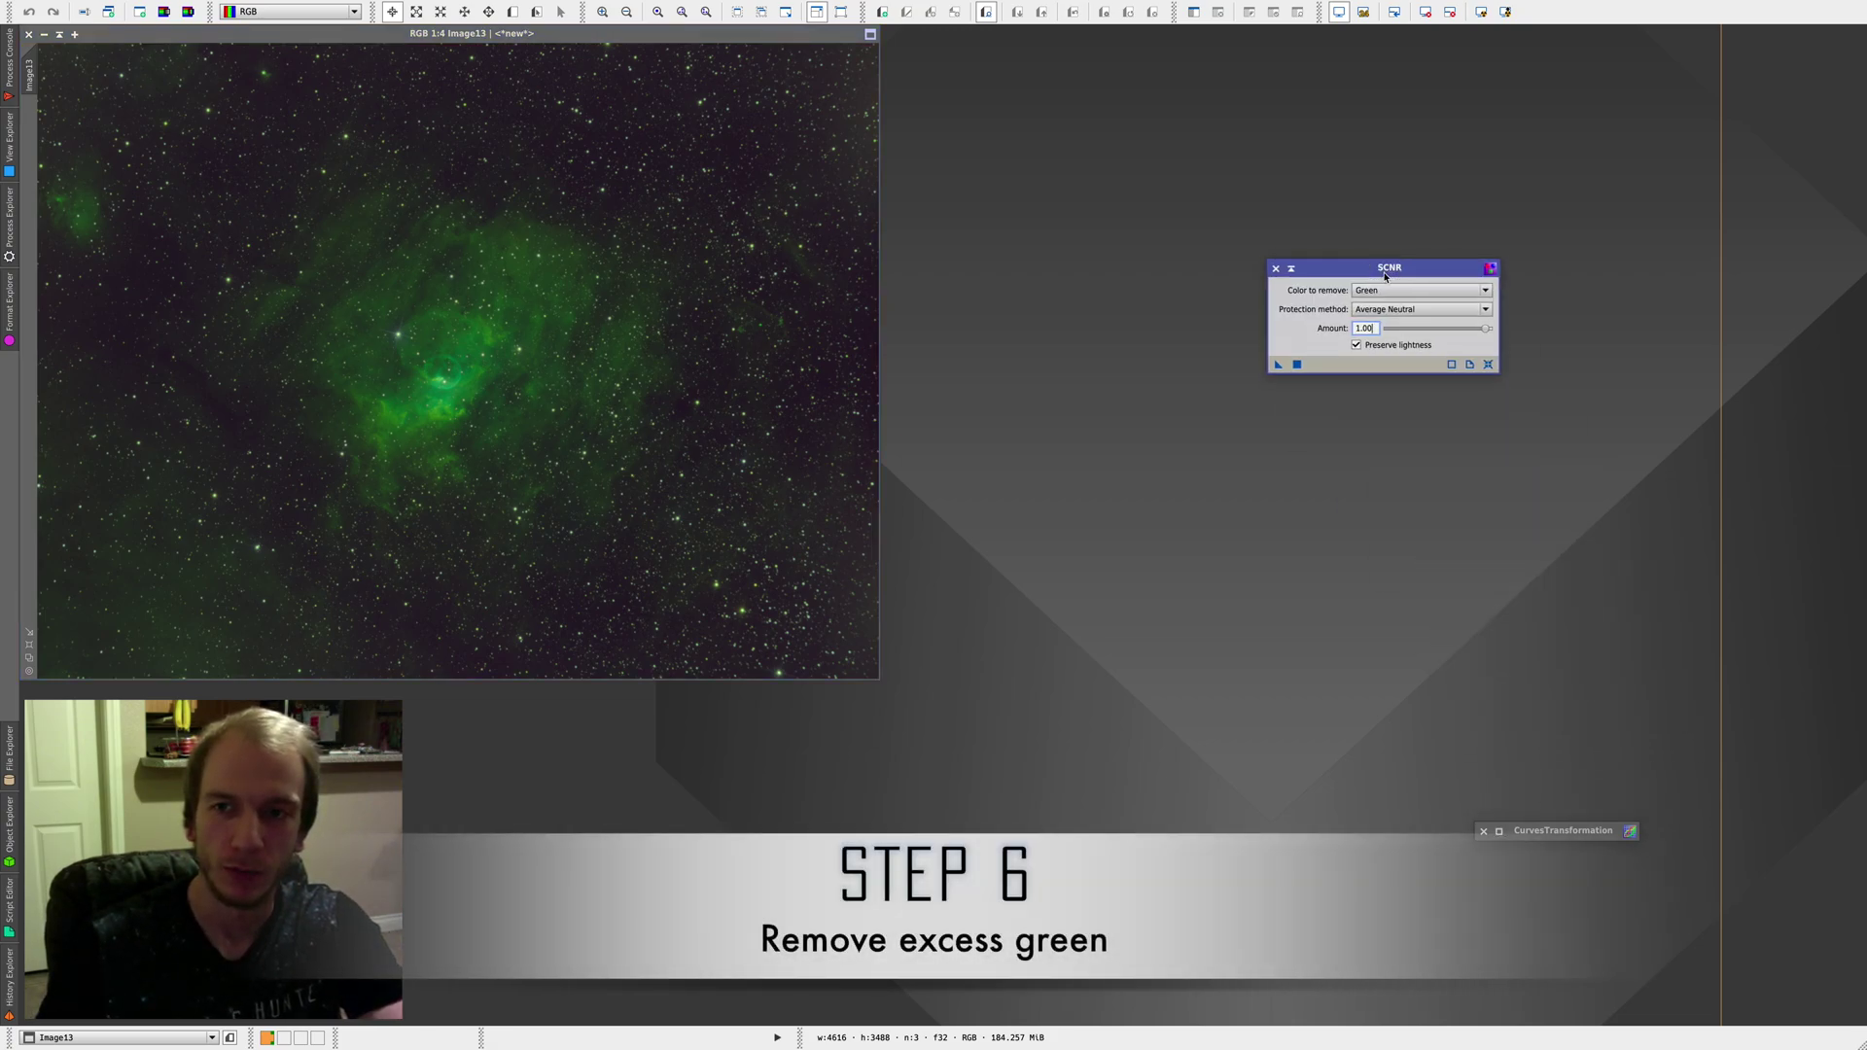
{"action": "left_click_drag", "start_coordinate": [1279, 365], "coordinate": [405, 443]}
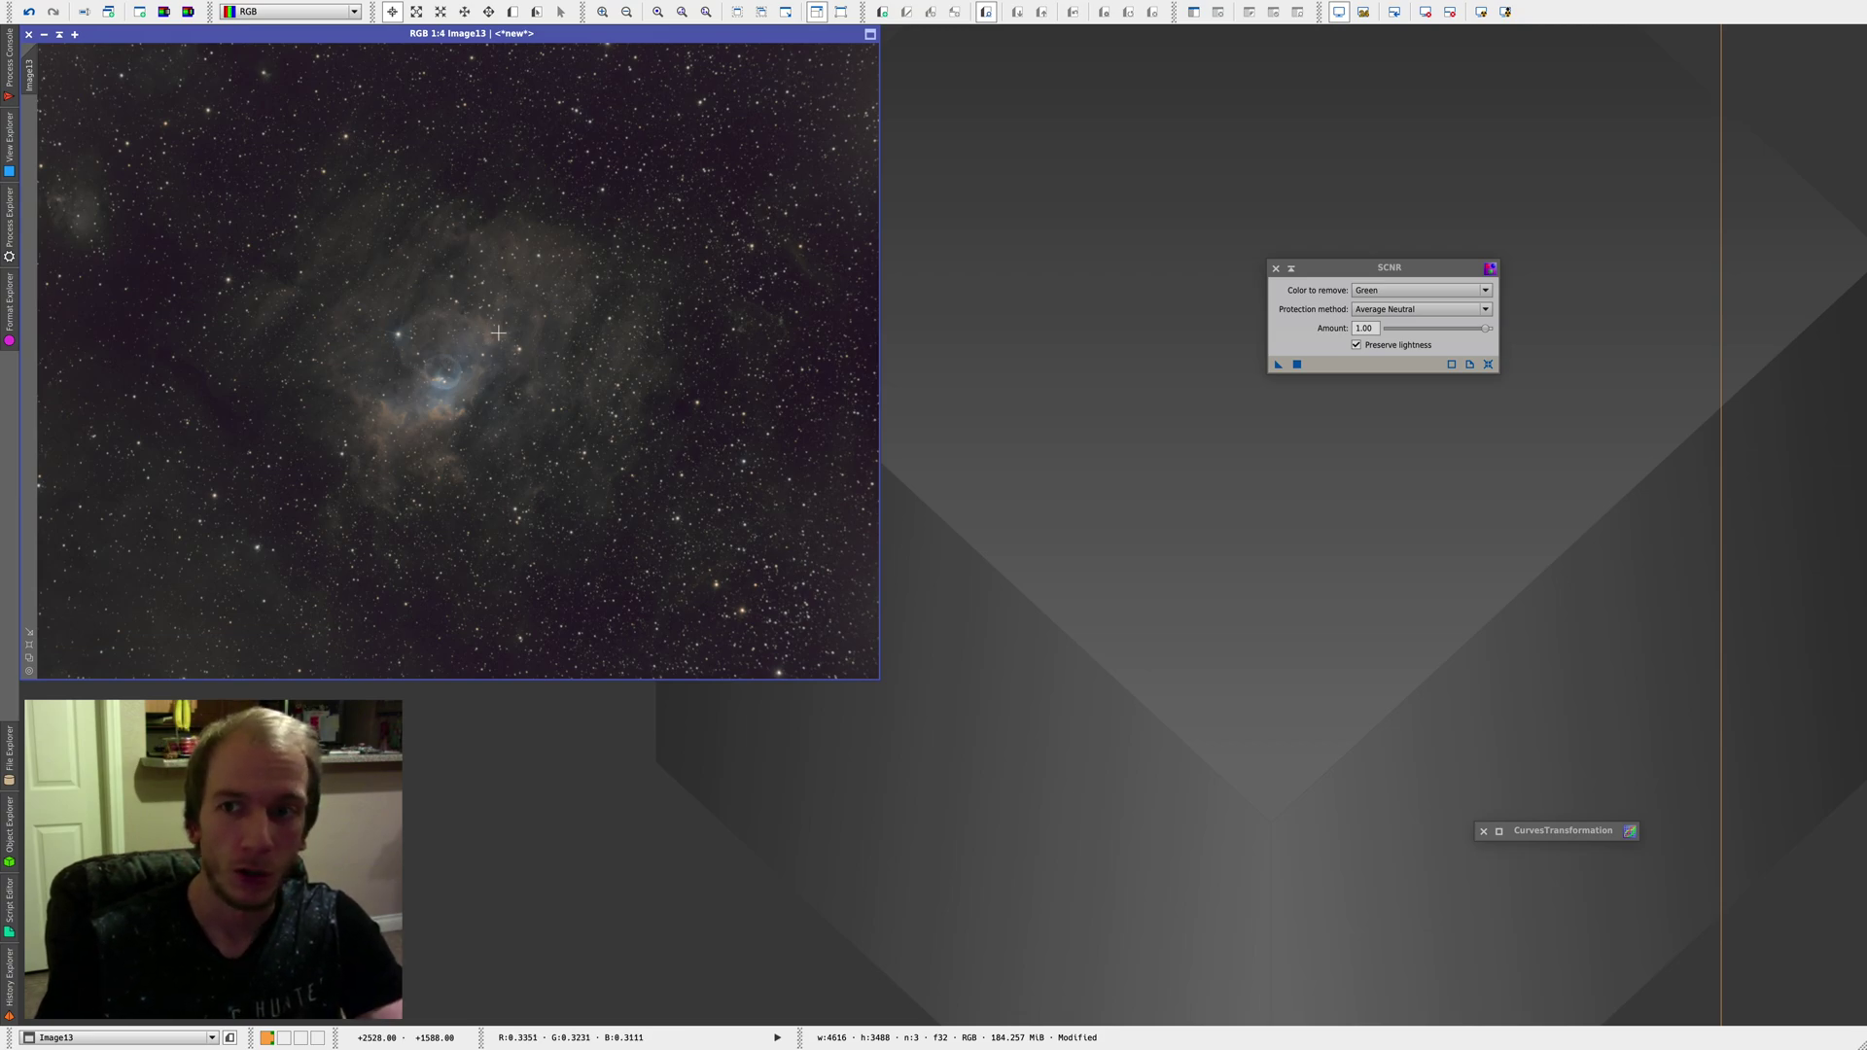
{"action": "left_click", "coordinate": [1487, 329]}
{"action": "mouse_move", "coordinate": [1495, 333]}
{"action": "left_mouse_down"}
{"action": "mouse_move", "coordinate": [1417, 326]}
{"action": "mouse_move", "coordinate": [1529, 334]}
{"action": "left_mouse_up"}
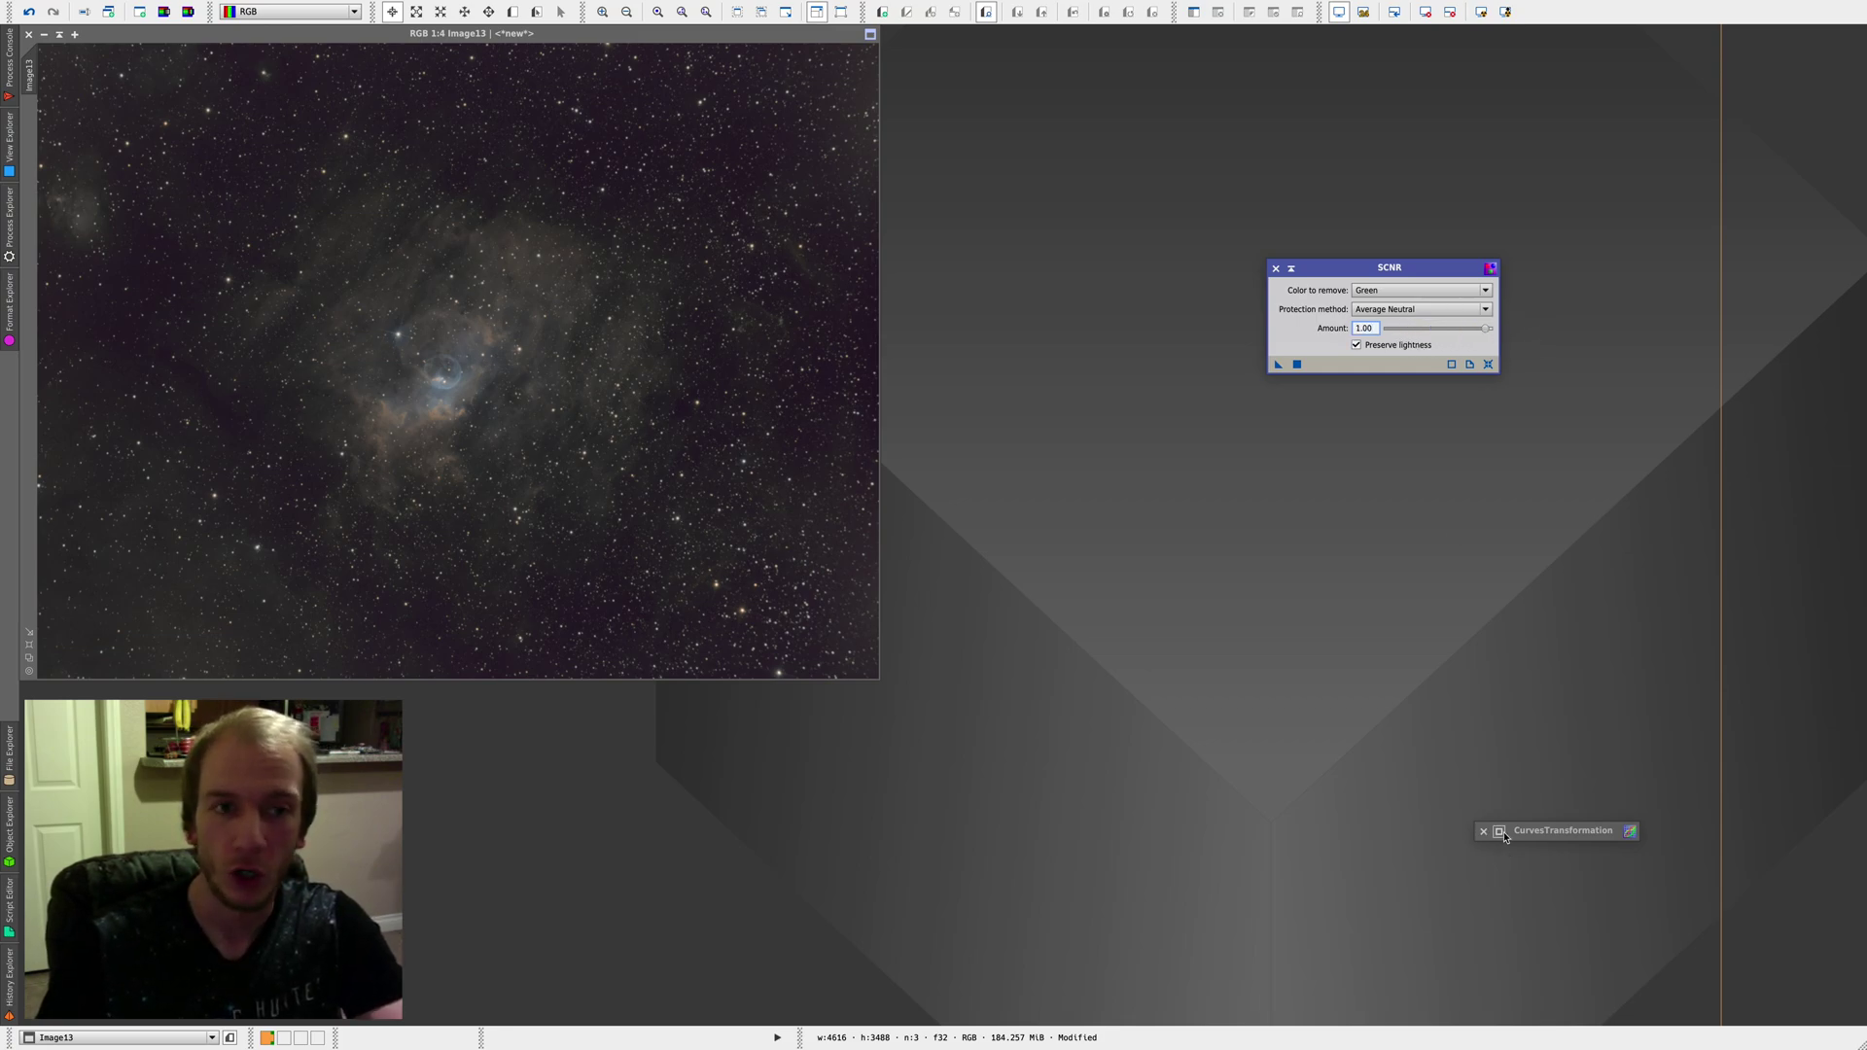
Undo the SCNR green removal from the image's context menu
{"action": "right_click", "coordinate": [461, 382]}
{"action": "key", "text": "Escape"}
{"action": "right_click", "coordinate": [564, 420]}
{"action": "key", "text": "Escape"}
{"action": "right_click", "coordinate": [498, 401]}
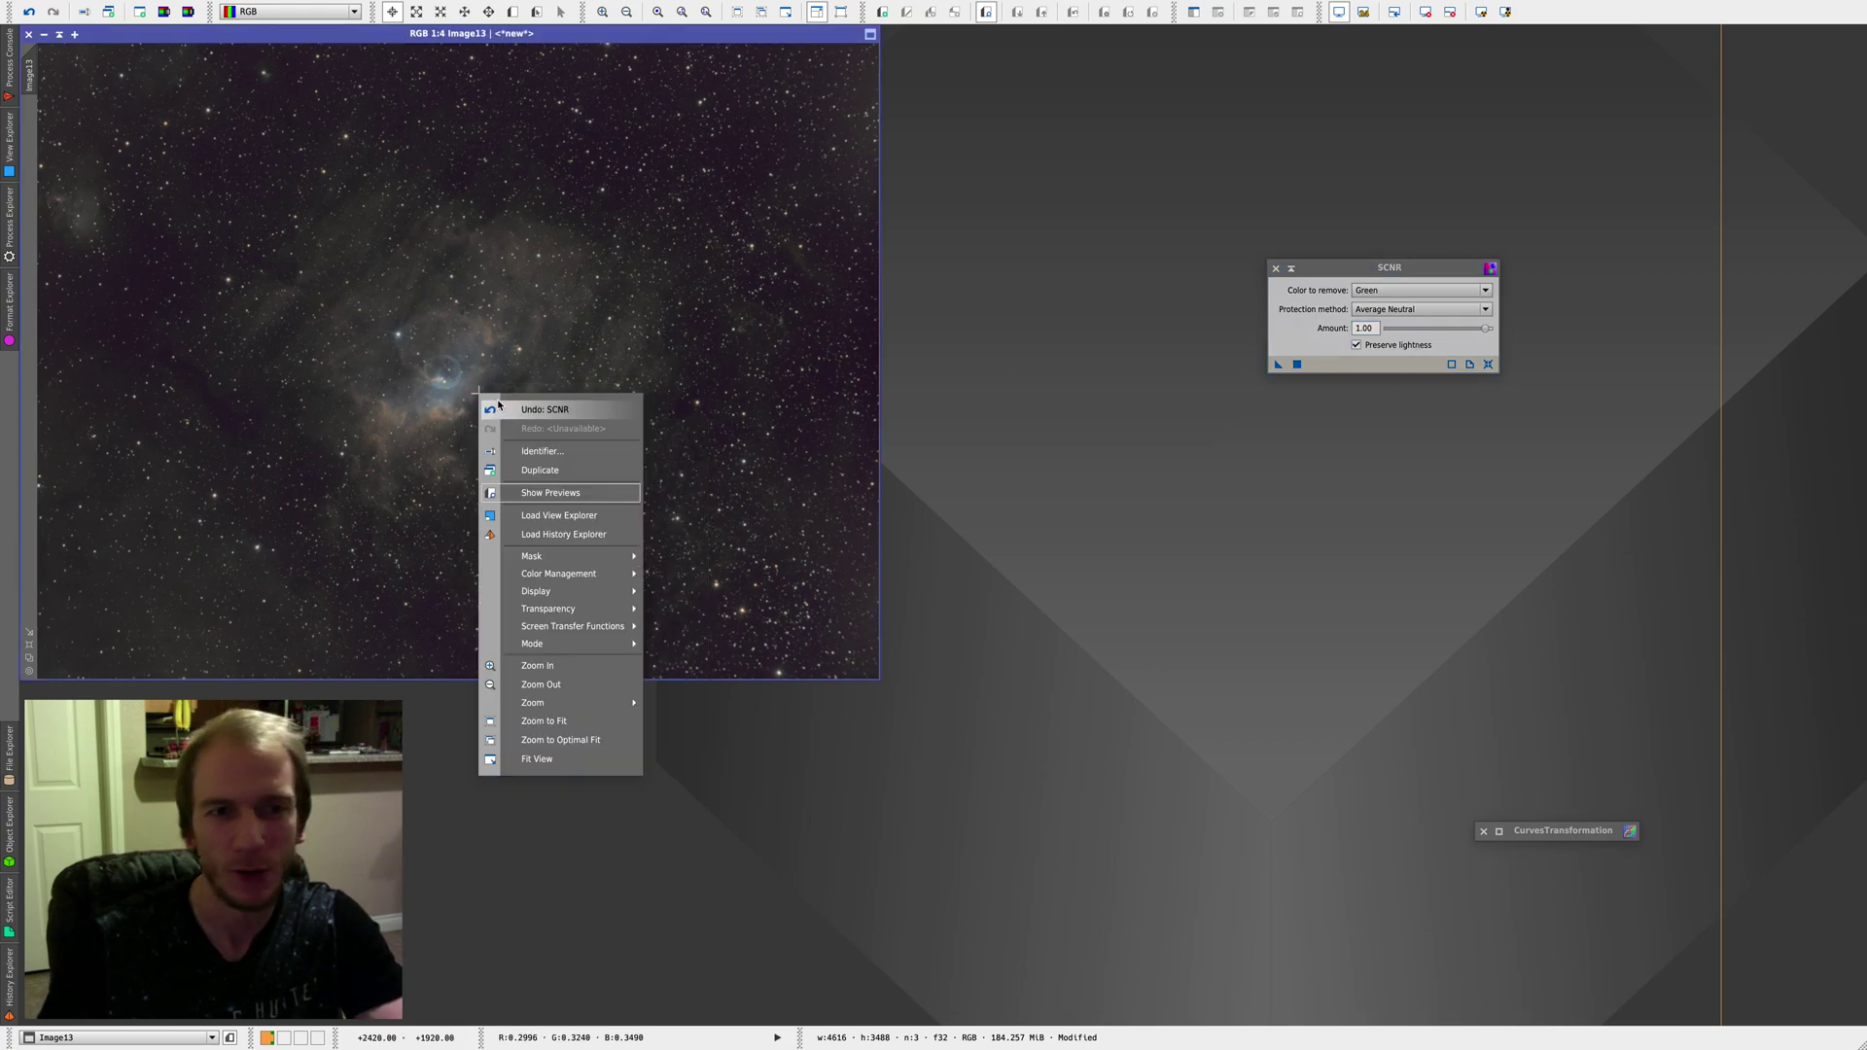
{"action": "key", "text": "Escape"}
{"action": "right_click", "coordinate": [603, 336]}
{"action": "left_click", "coordinate": [643, 361]}
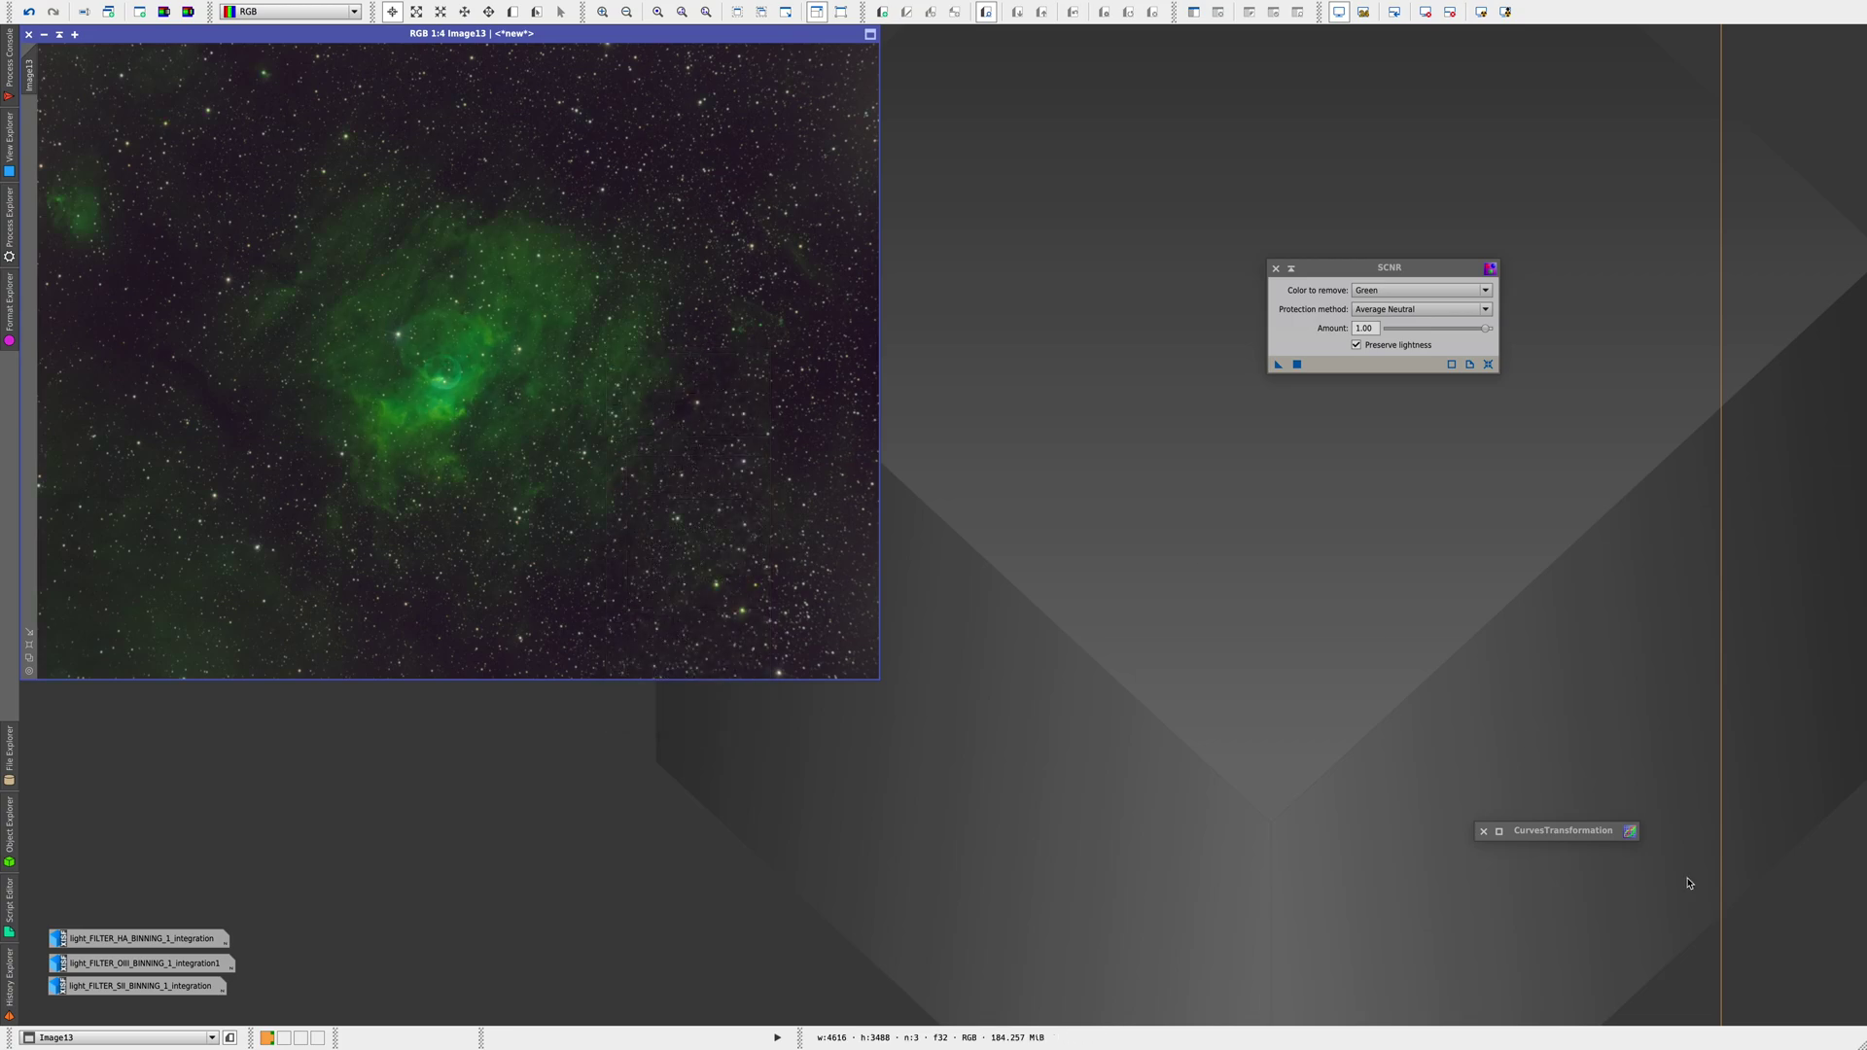
Bend the CurvesTransformation hue (H) curve with Real-Time Preview on to reduce green
{"action": "left_click", "coordinate": [1499, 832]}
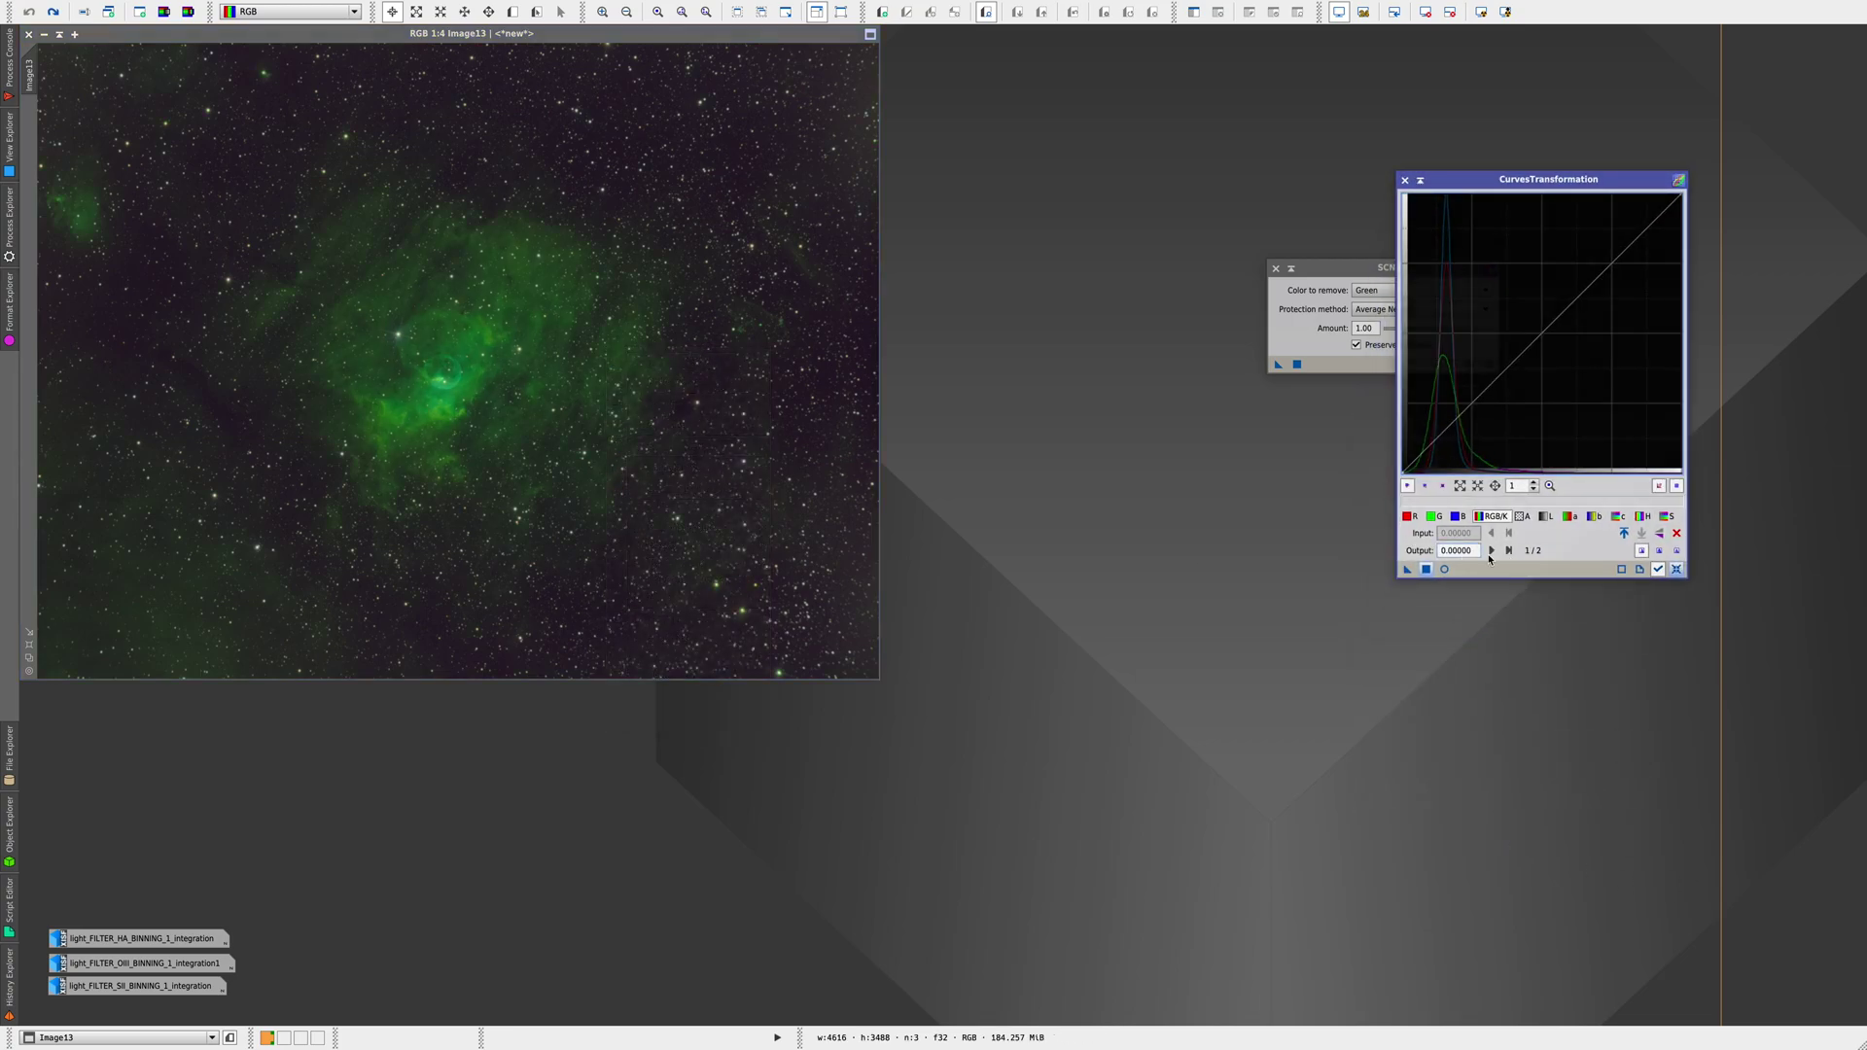
{"action": "left_click", "coordinate": [1645, 519]}
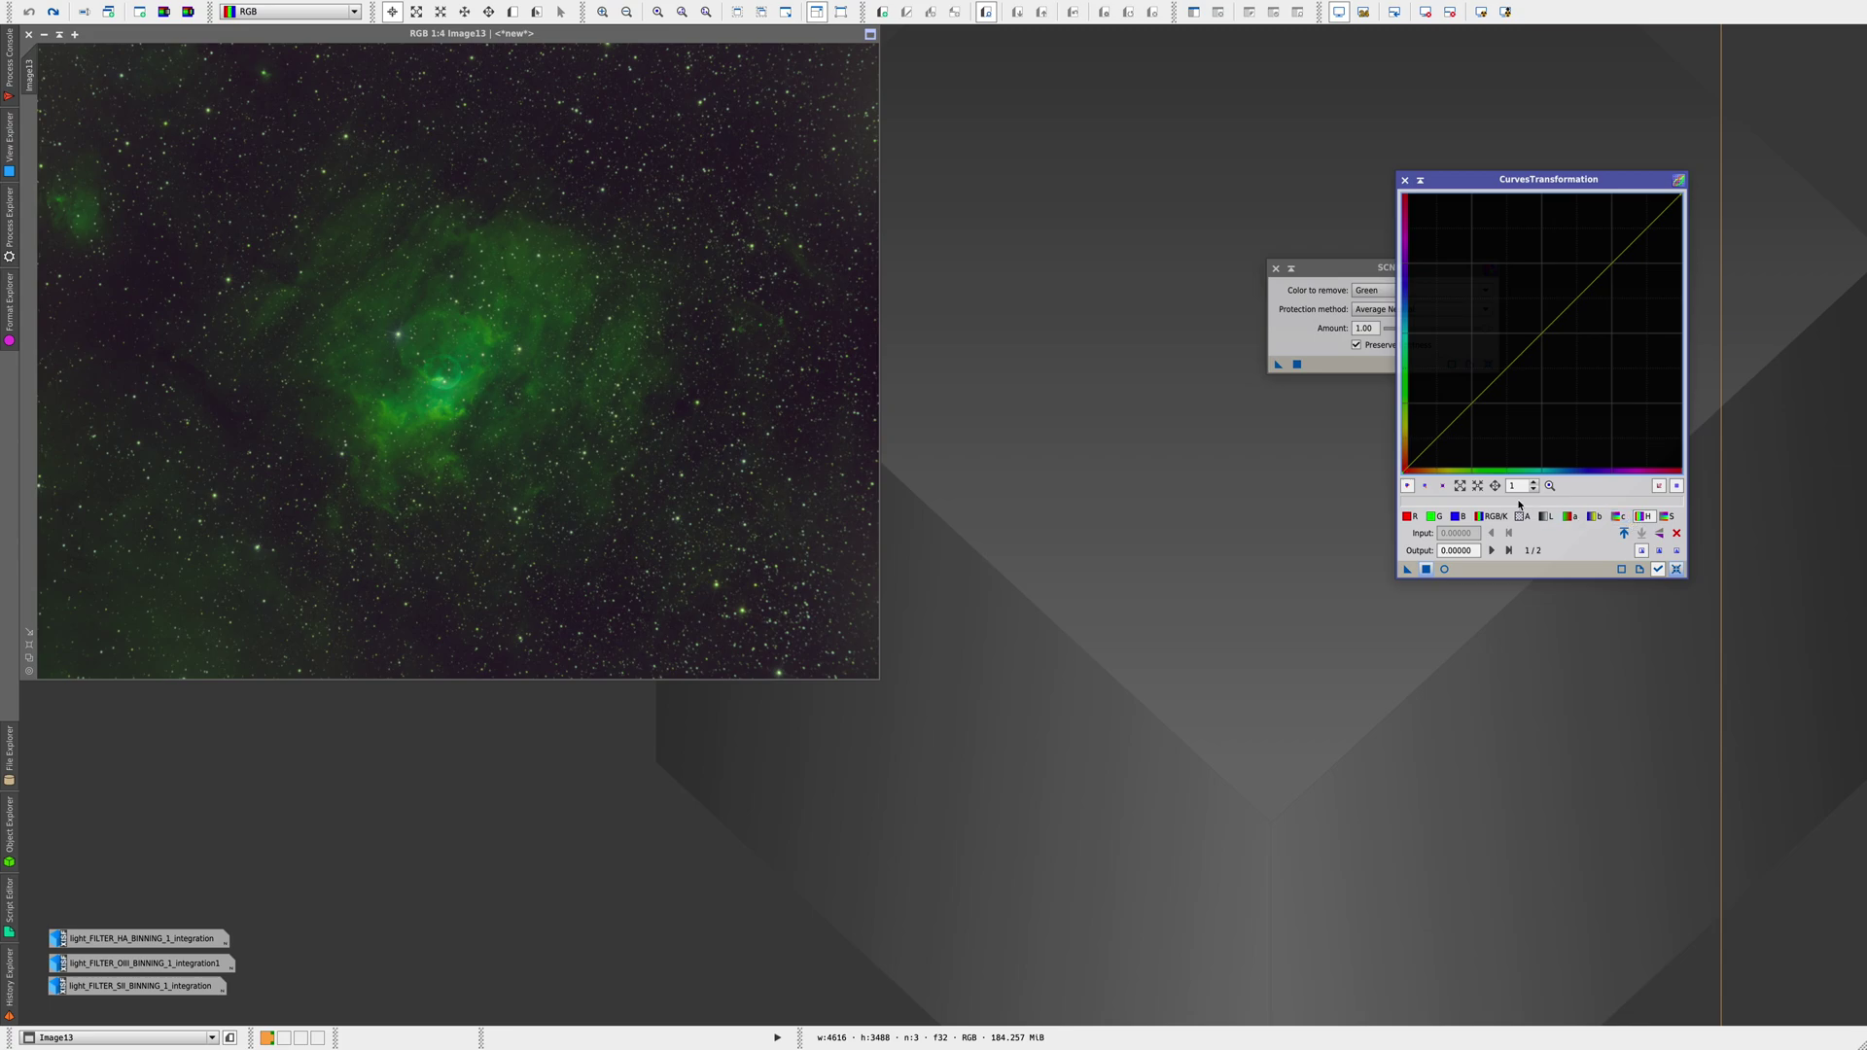
{"action": "left_click", "coordinate": [1443, 569]}
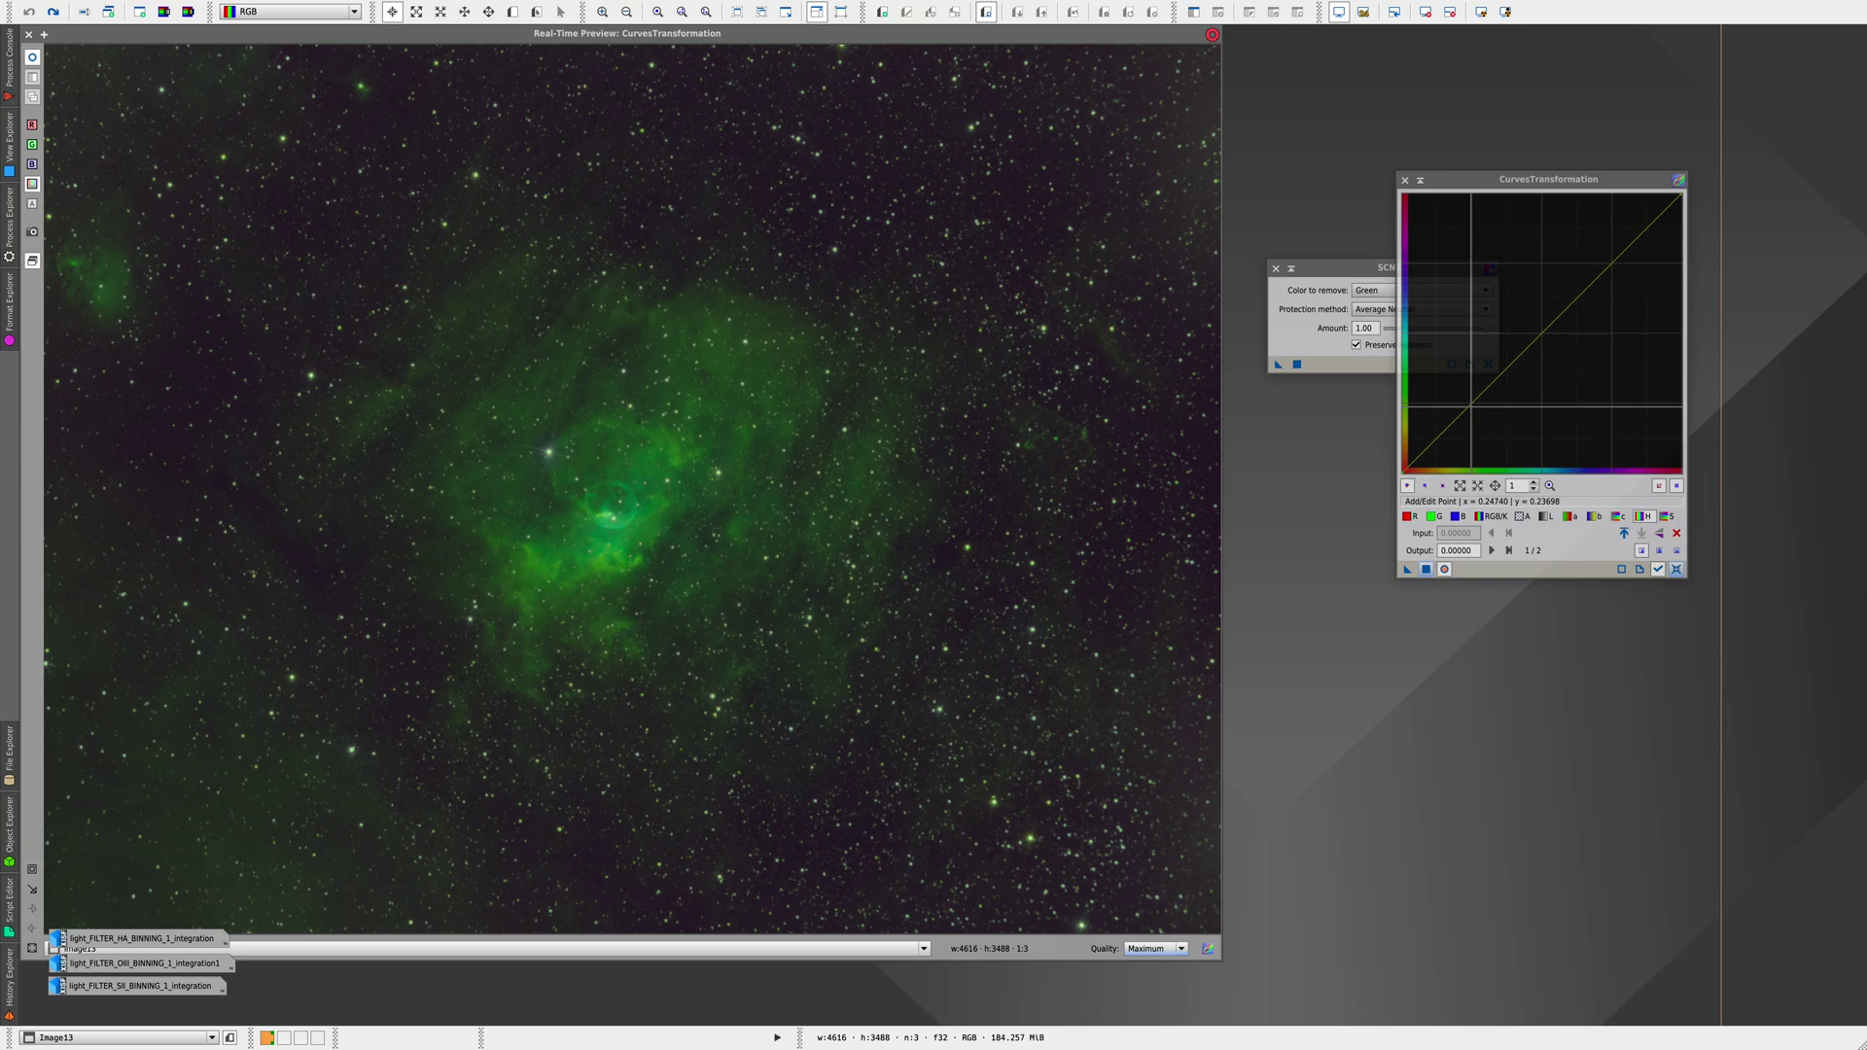
{"action": "left_click_drag", "start_coordinate": [1473, 404], "coordinate": [1533, 341]}
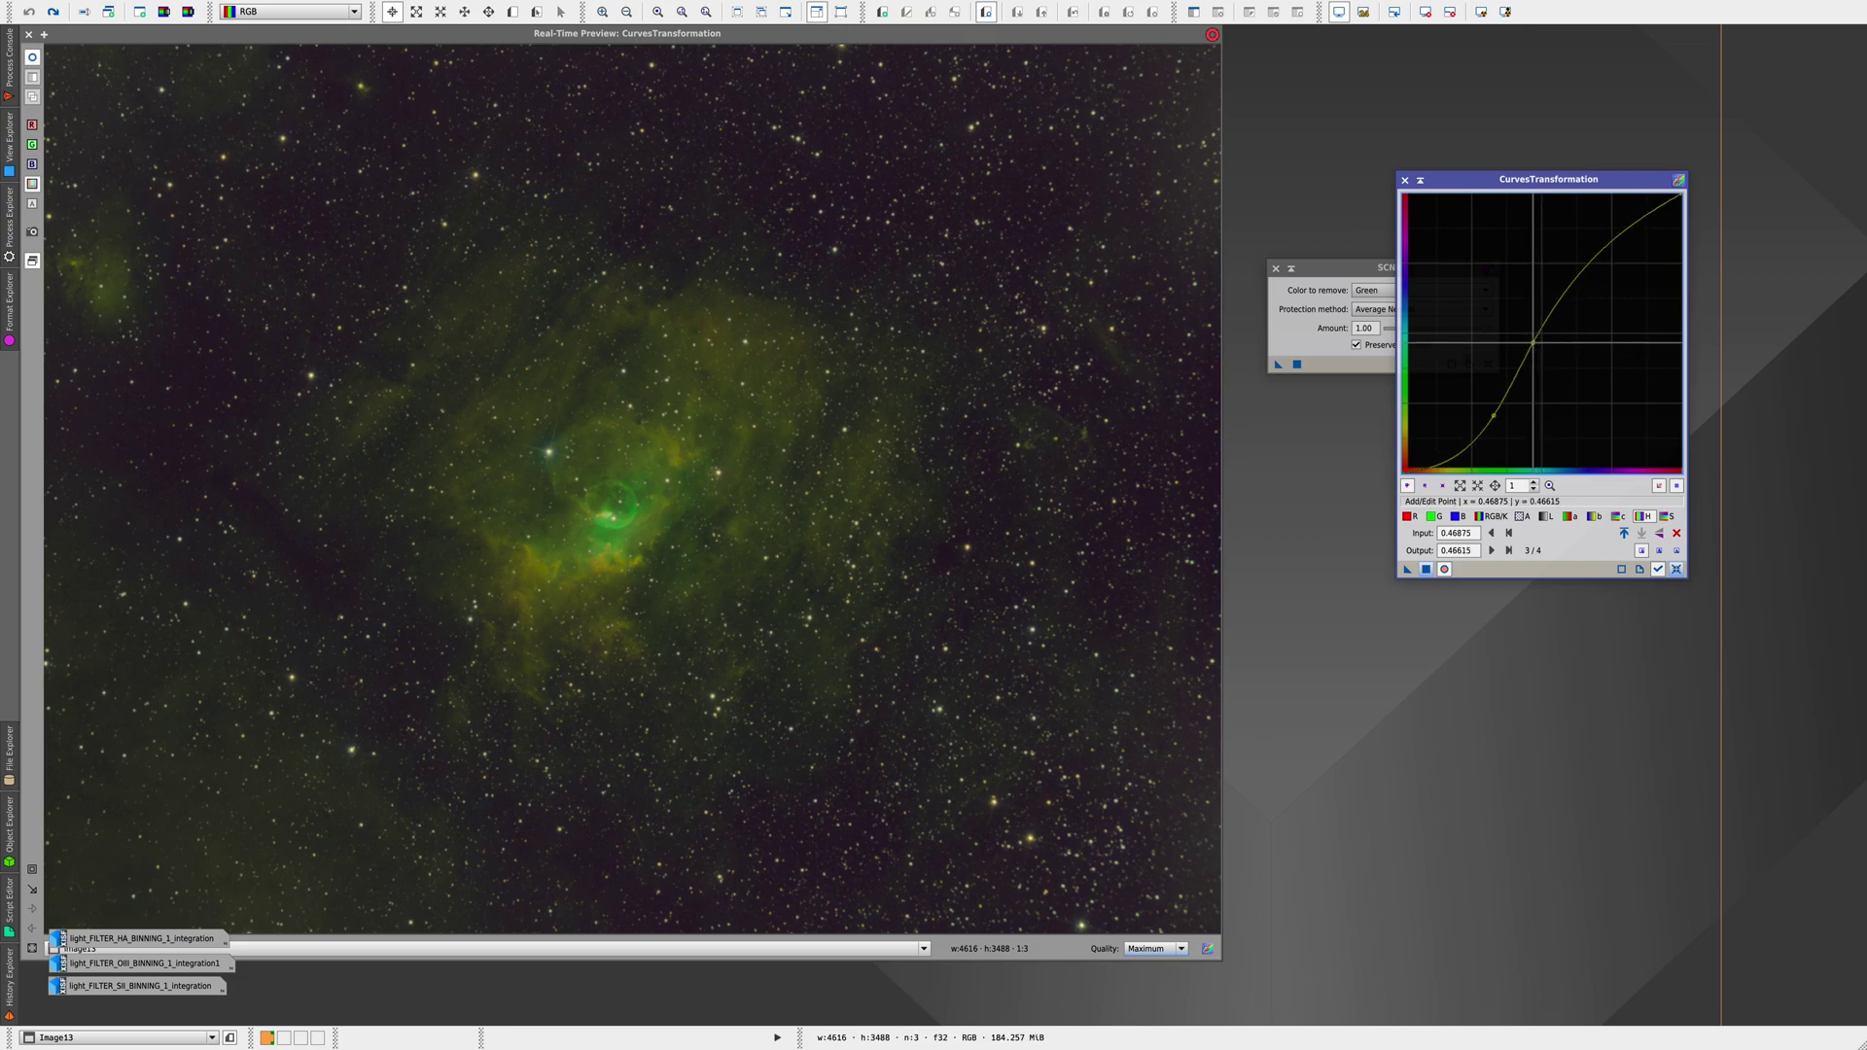
{"action": "mouse_move", "coordinate": [1533, 343]}
{"action": "left_mouse_down"}
{"action": "mouse_move", "coordinate": [1571, 343]}
{"action": "mouse_move", "coordinate": [1535, 347]}
{"action": "left_mouse_up"}
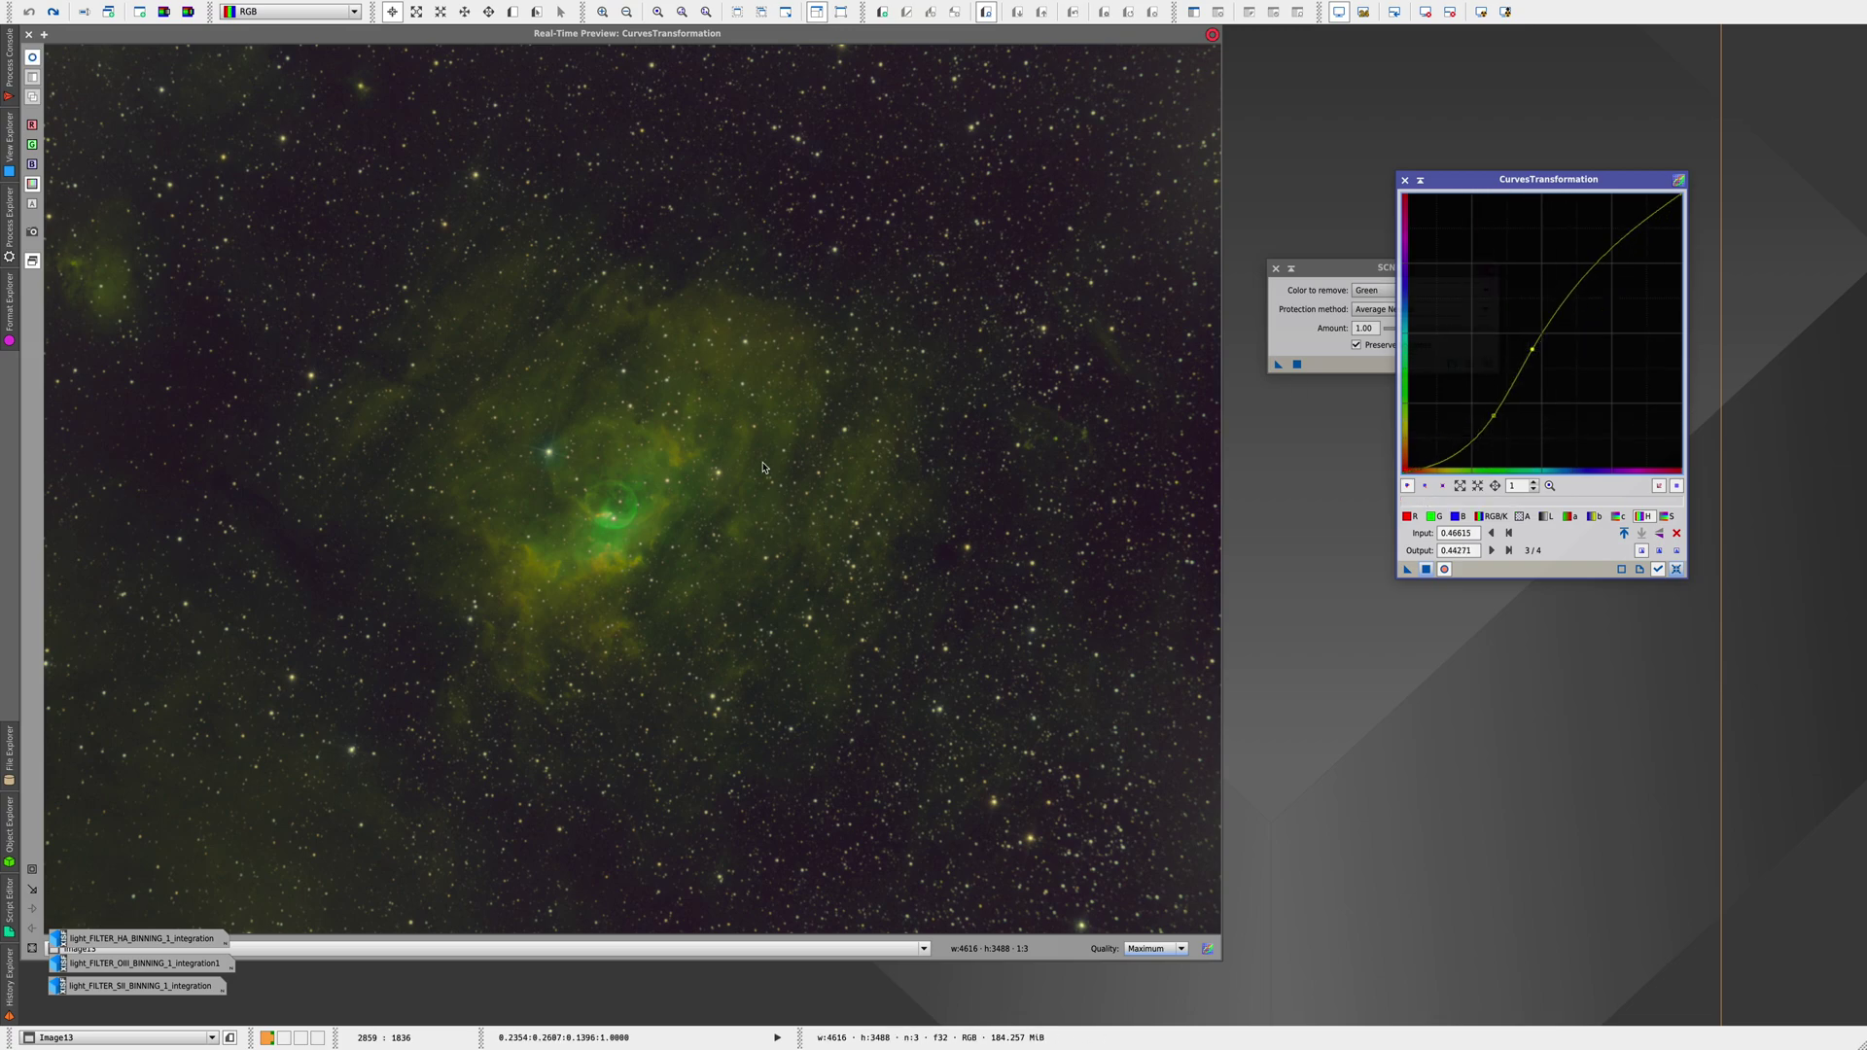
Refine the hue curve with extra points and apply it to Image13
{"action": "left_click", "coordinate": [1495, 409]}
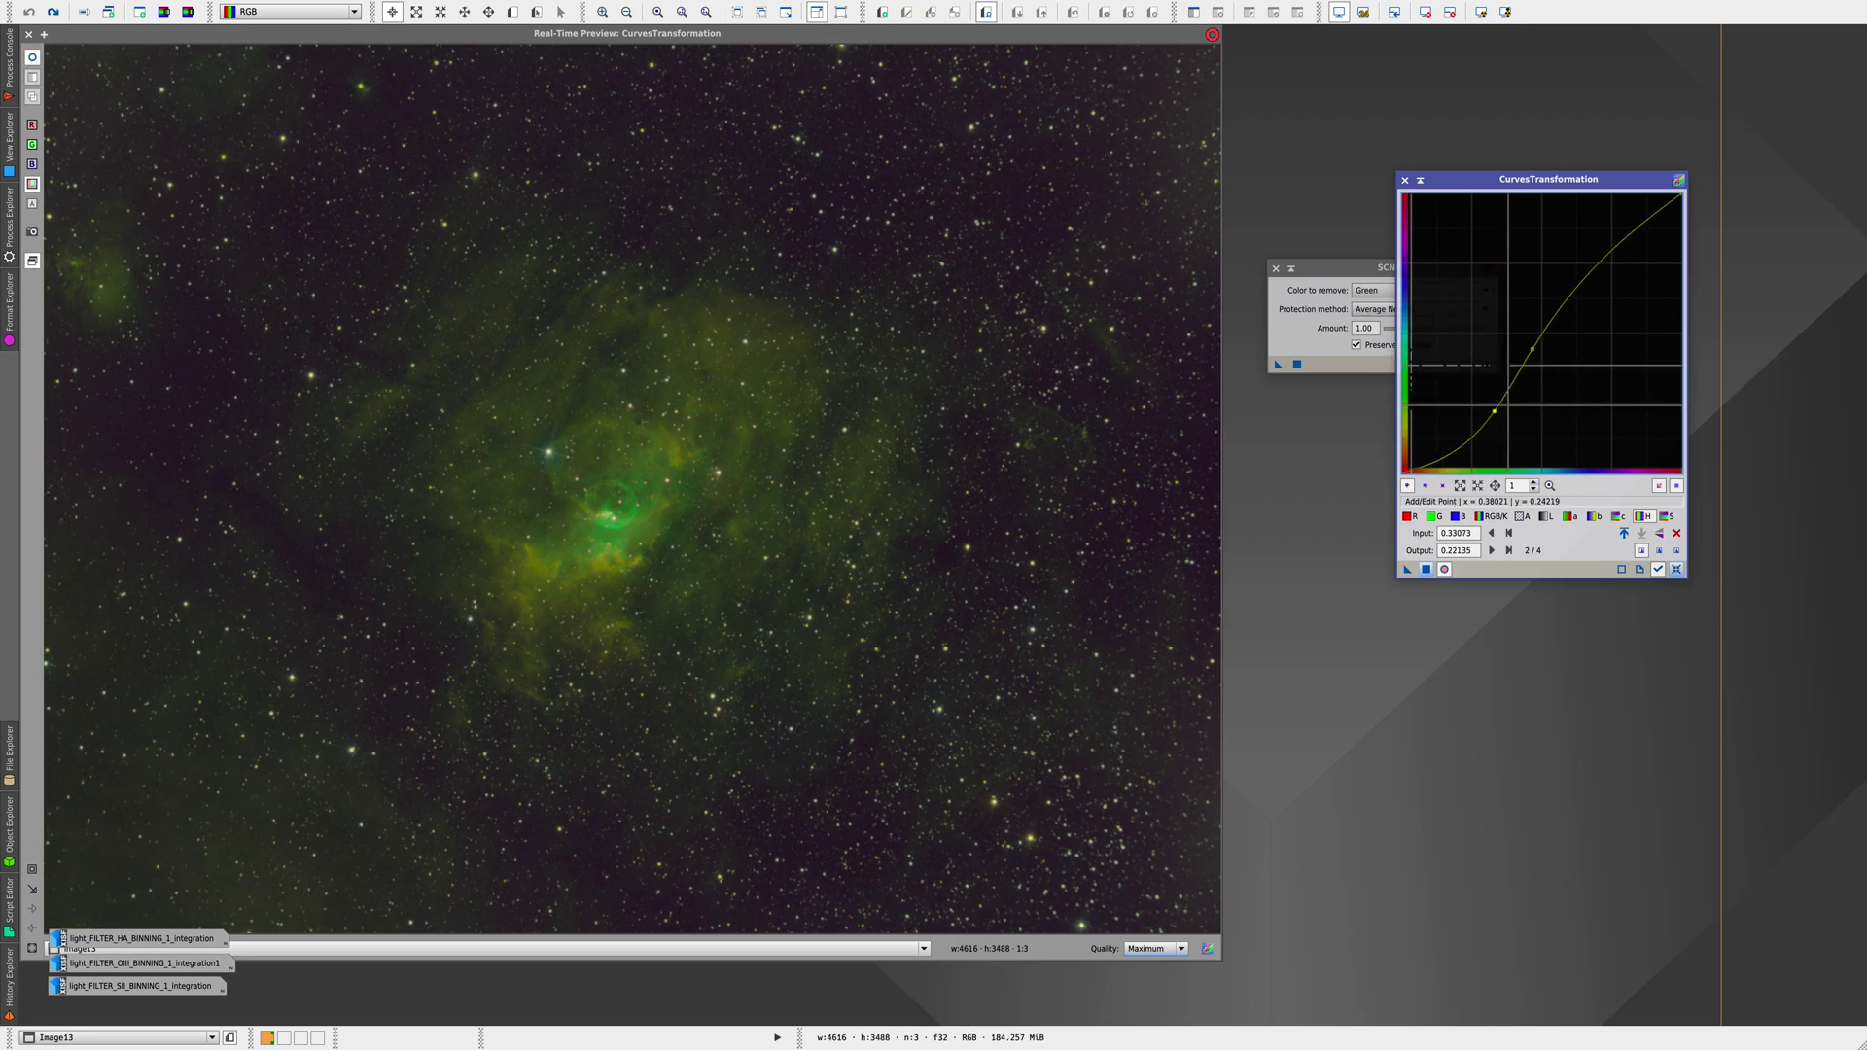
{"action": "left_click_drag", "start_coordinate": [1523, 349], "coordinate": [1525, 347]}
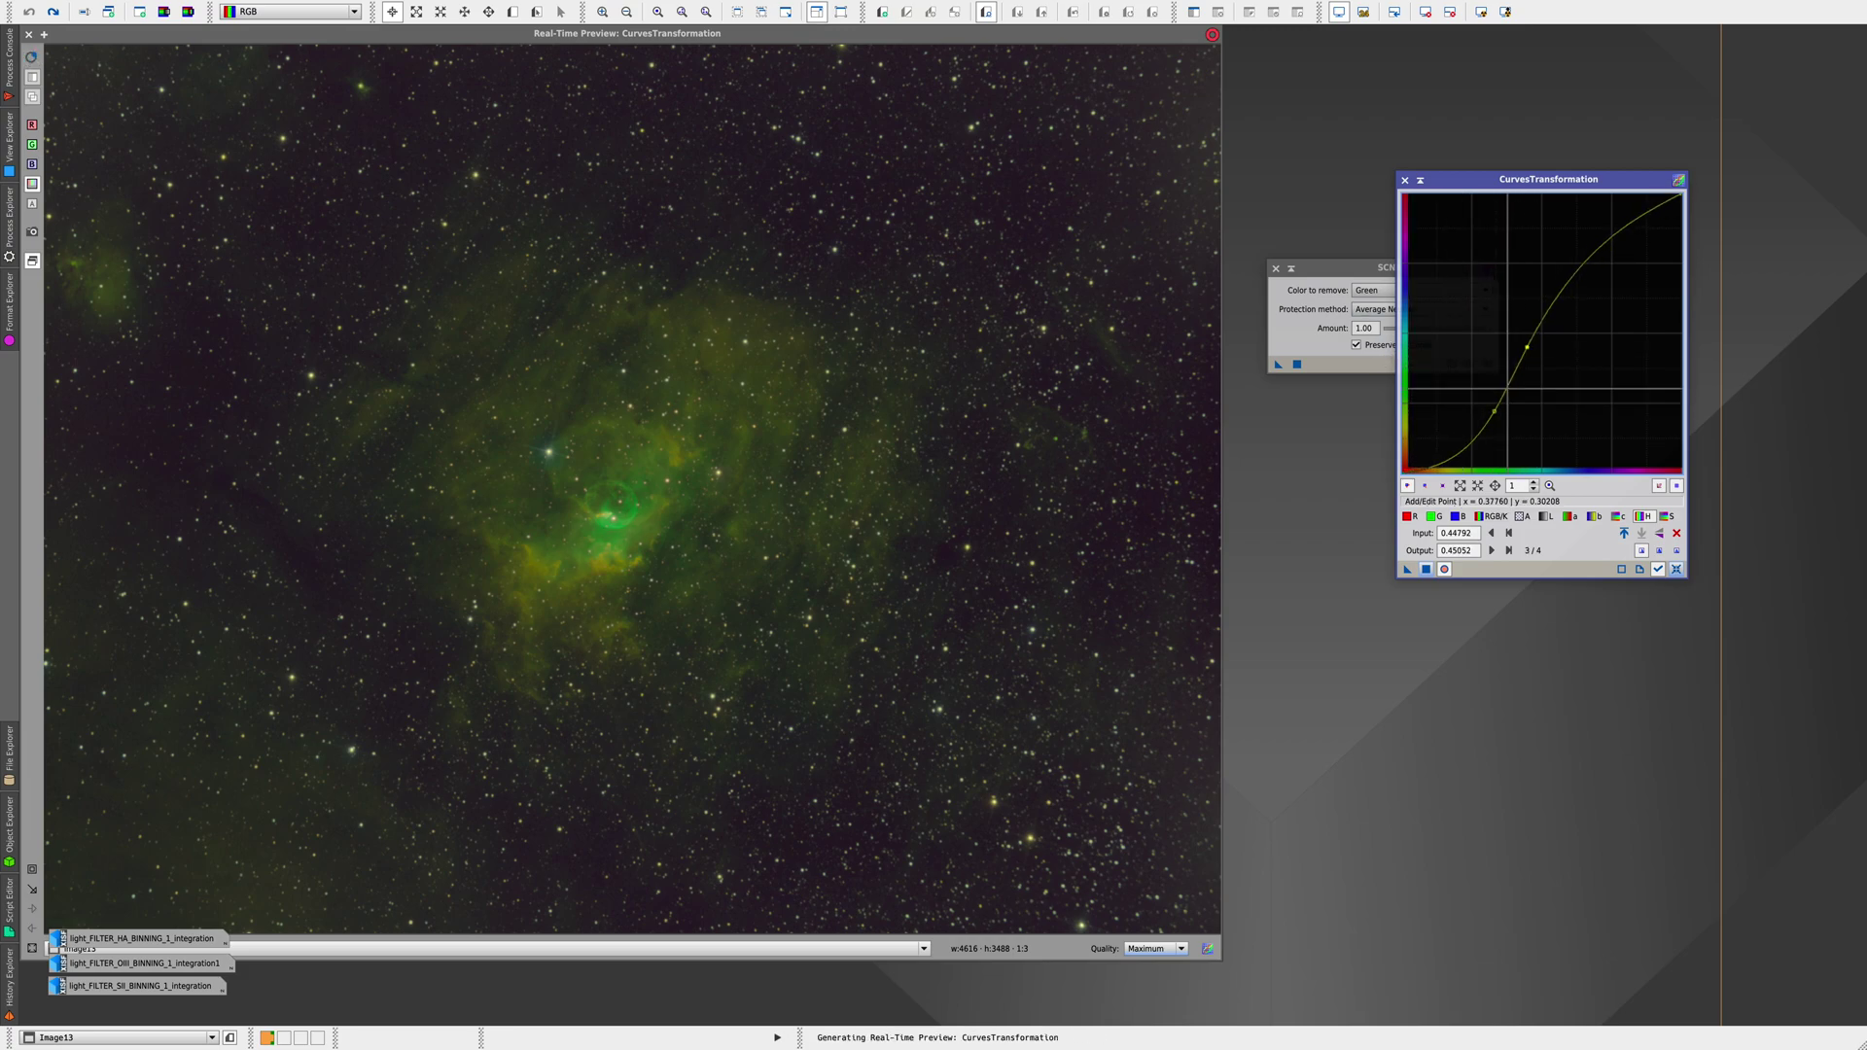
{"action": "left_click", "coordinate": [1498, 410]}
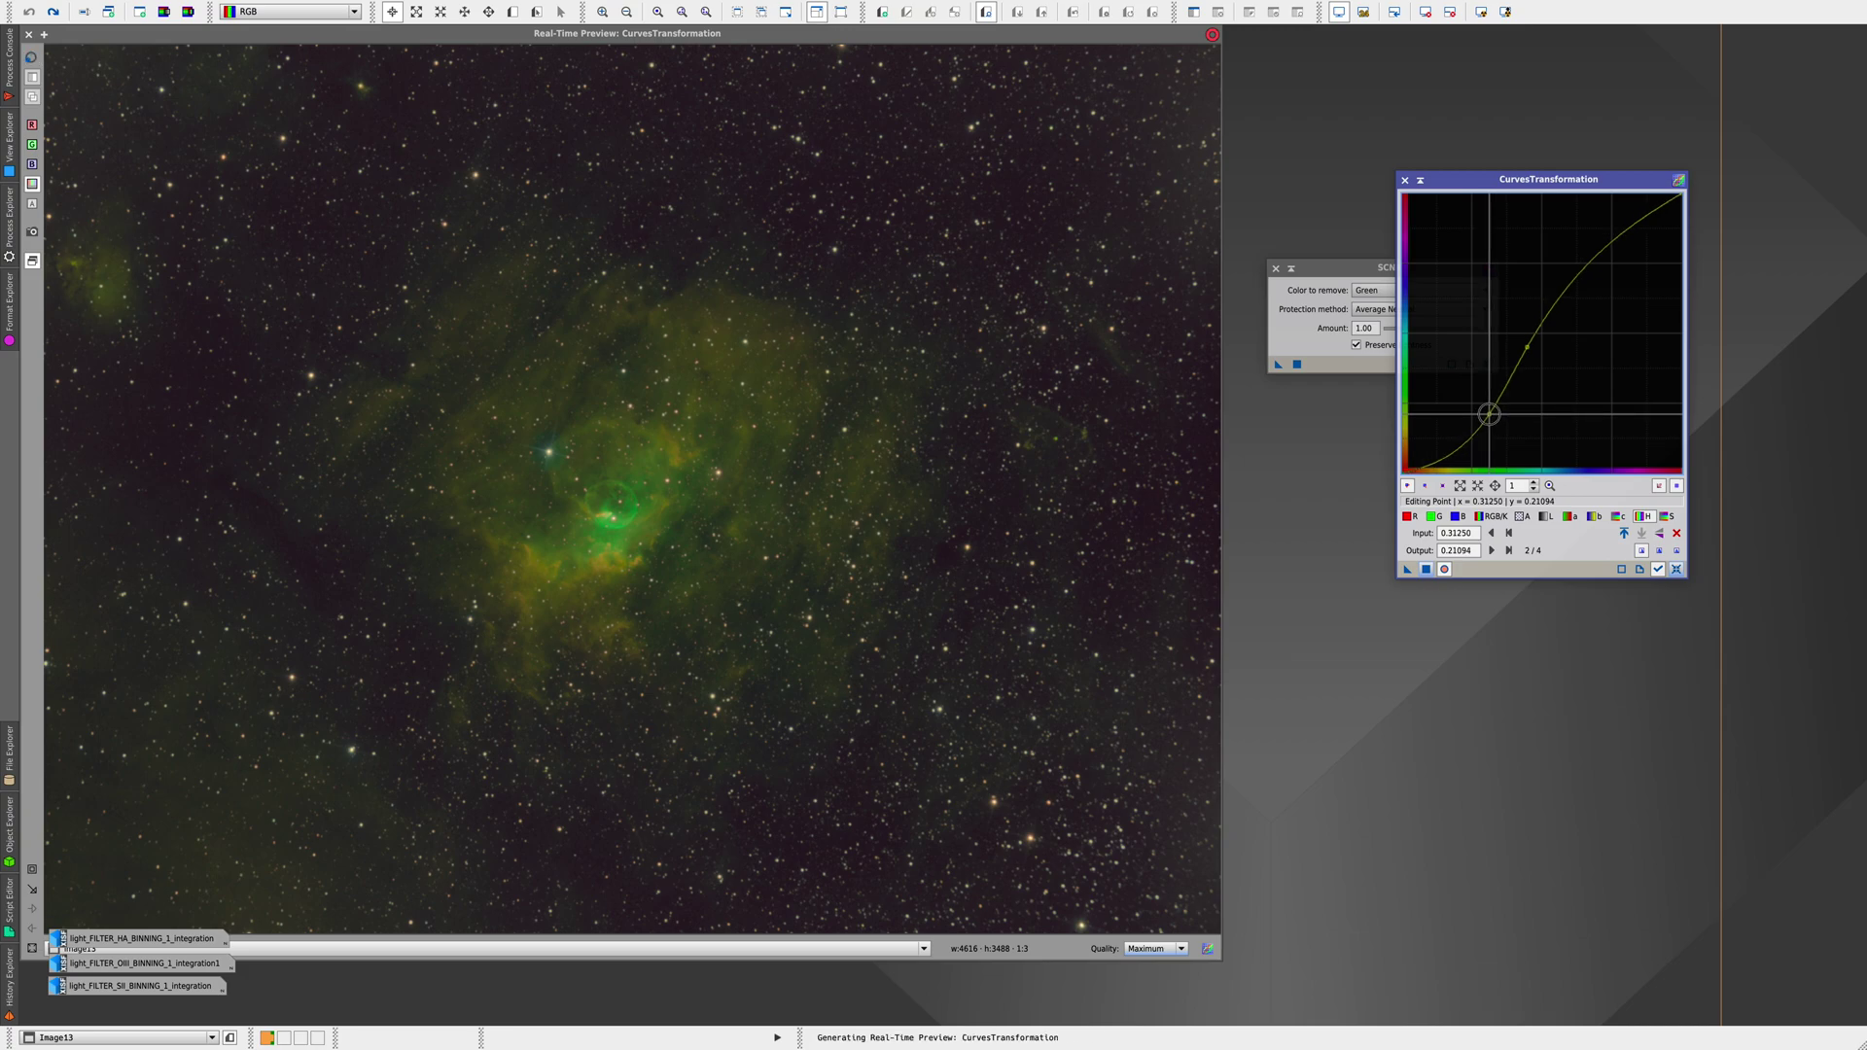
{"action": "left_click_drag", "start_coordinate": [1497, 411], "coordinate": [1494, 415]}
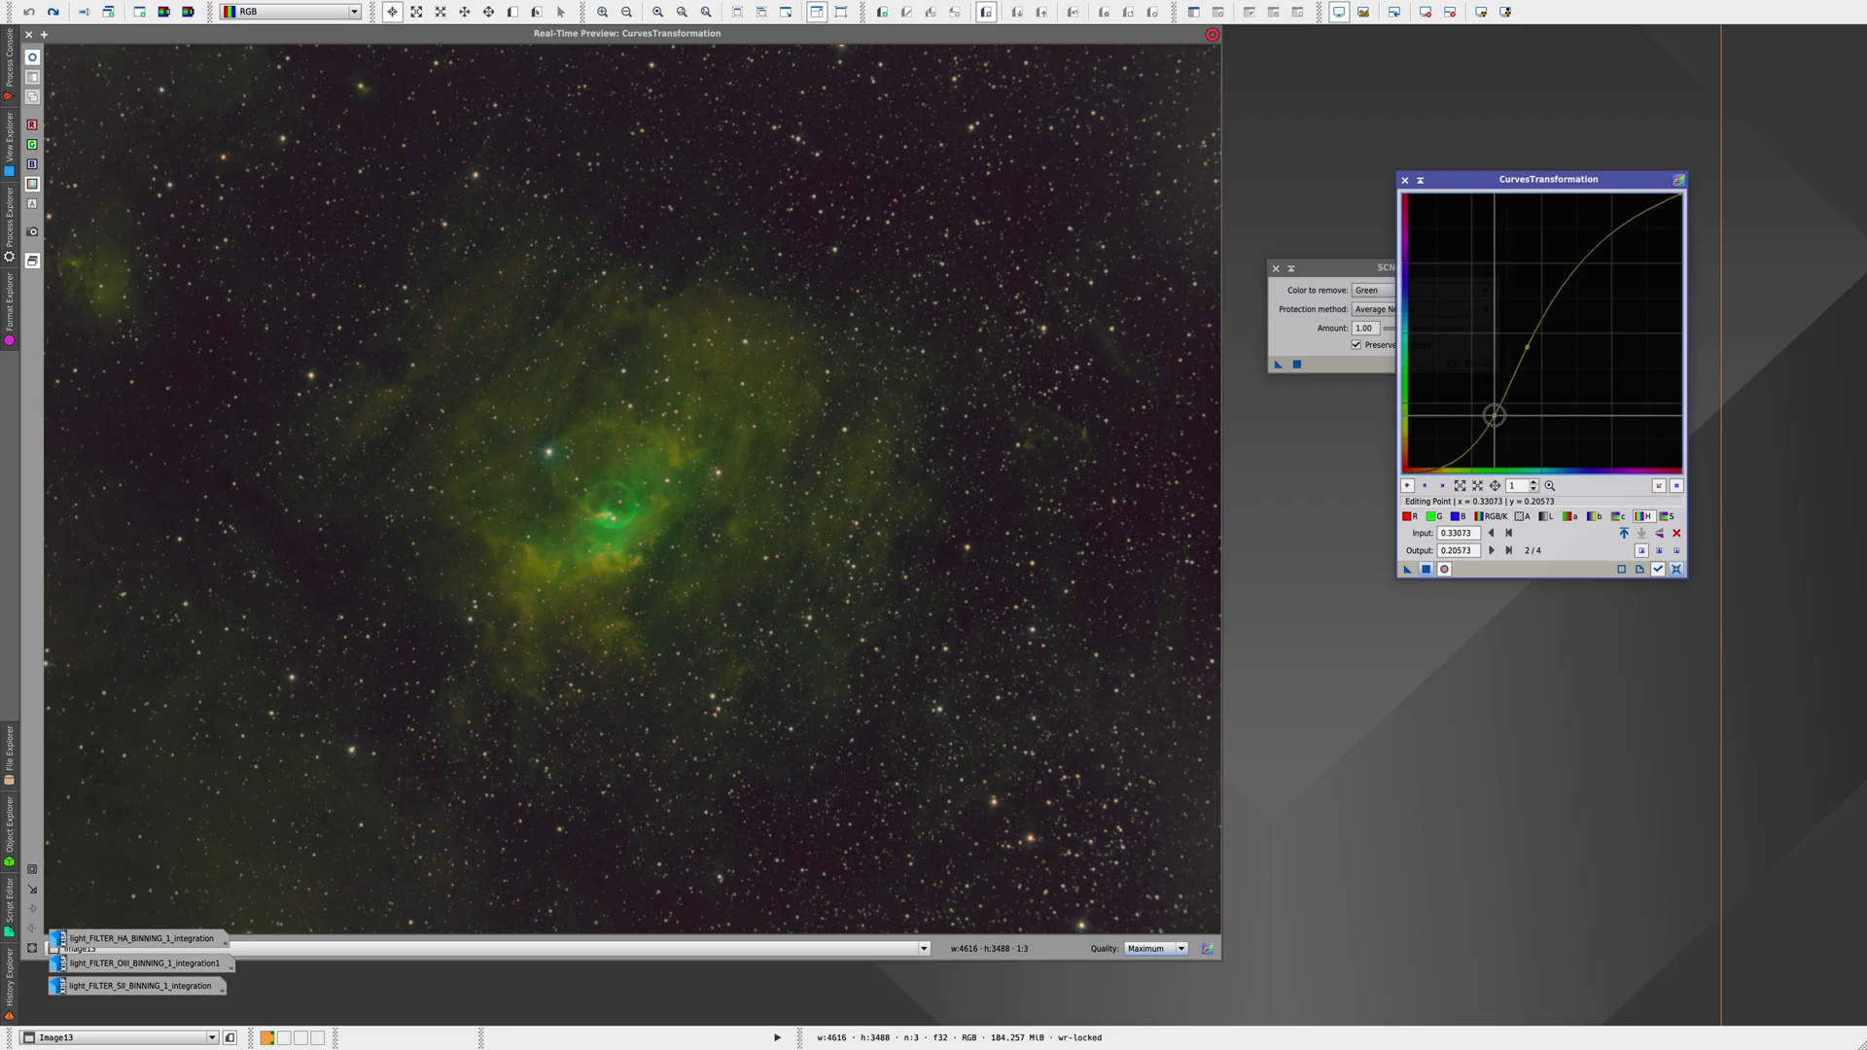
{"action": "left_click_drag", "start_coordinate": [1529, 345], "coordinate": [1523, 342]}
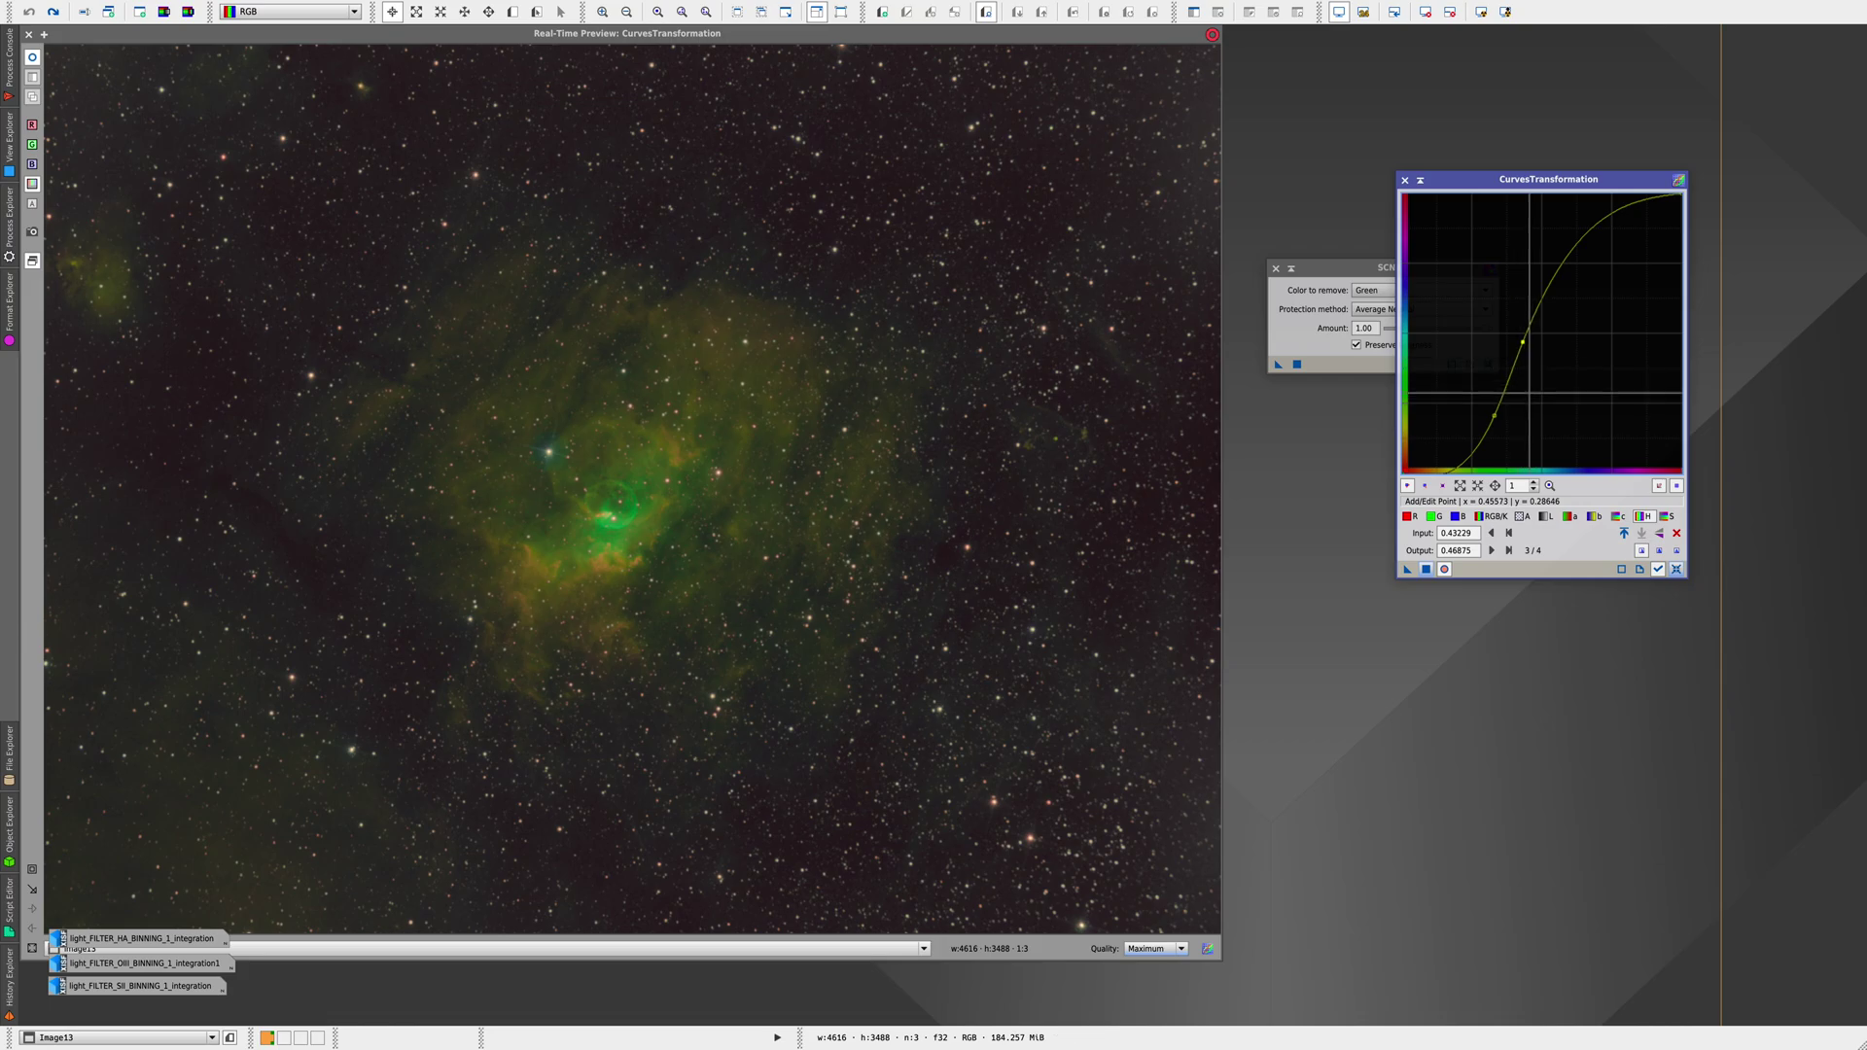
{"action": "left_click", "coordinate": [28, 34]}
{"action": "left_click_drag", "start_coordinate": [1407, 569], "coordinate": [593, 314]}
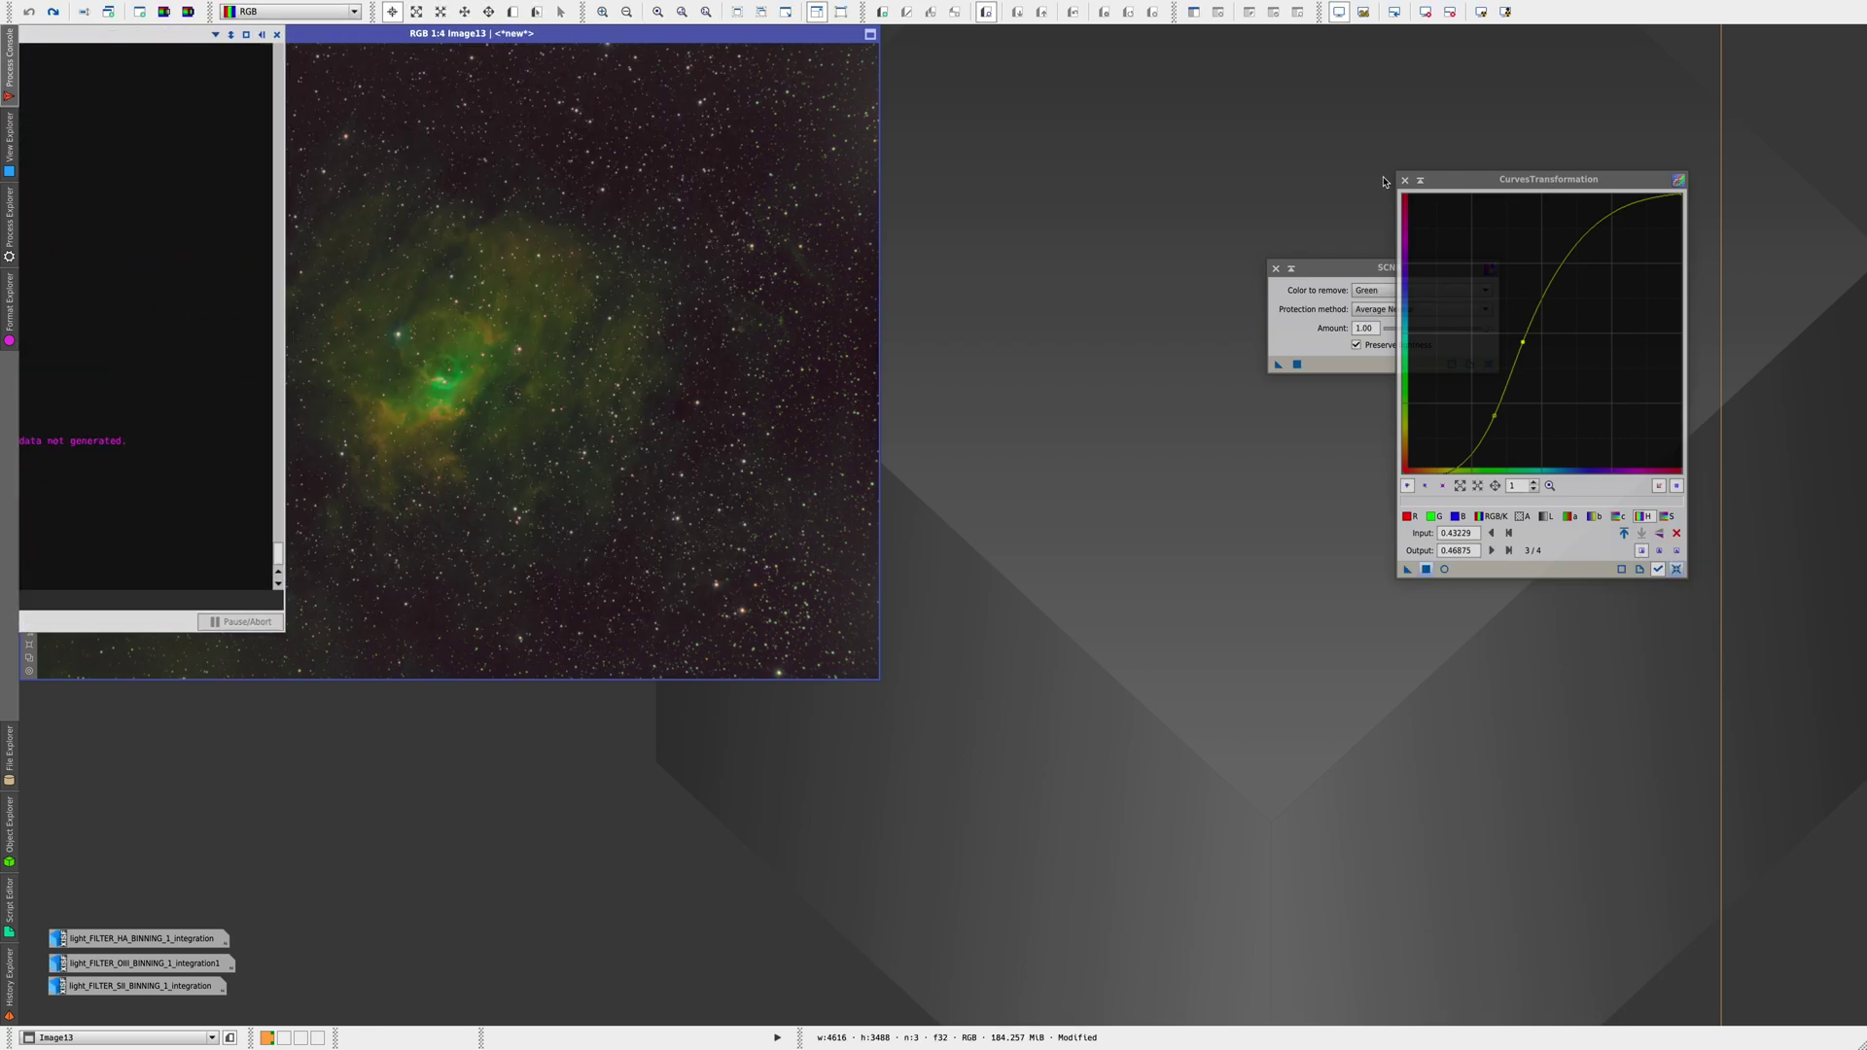
Apply SCNR to Image13, undo it, then reapply at Amount 0.61
{"action": "left_click", "coordinate": [1420, 180]}
{"action": "left_click_drag", "start_coordinate": [1278, 365], "coordinate": [609, 358]}
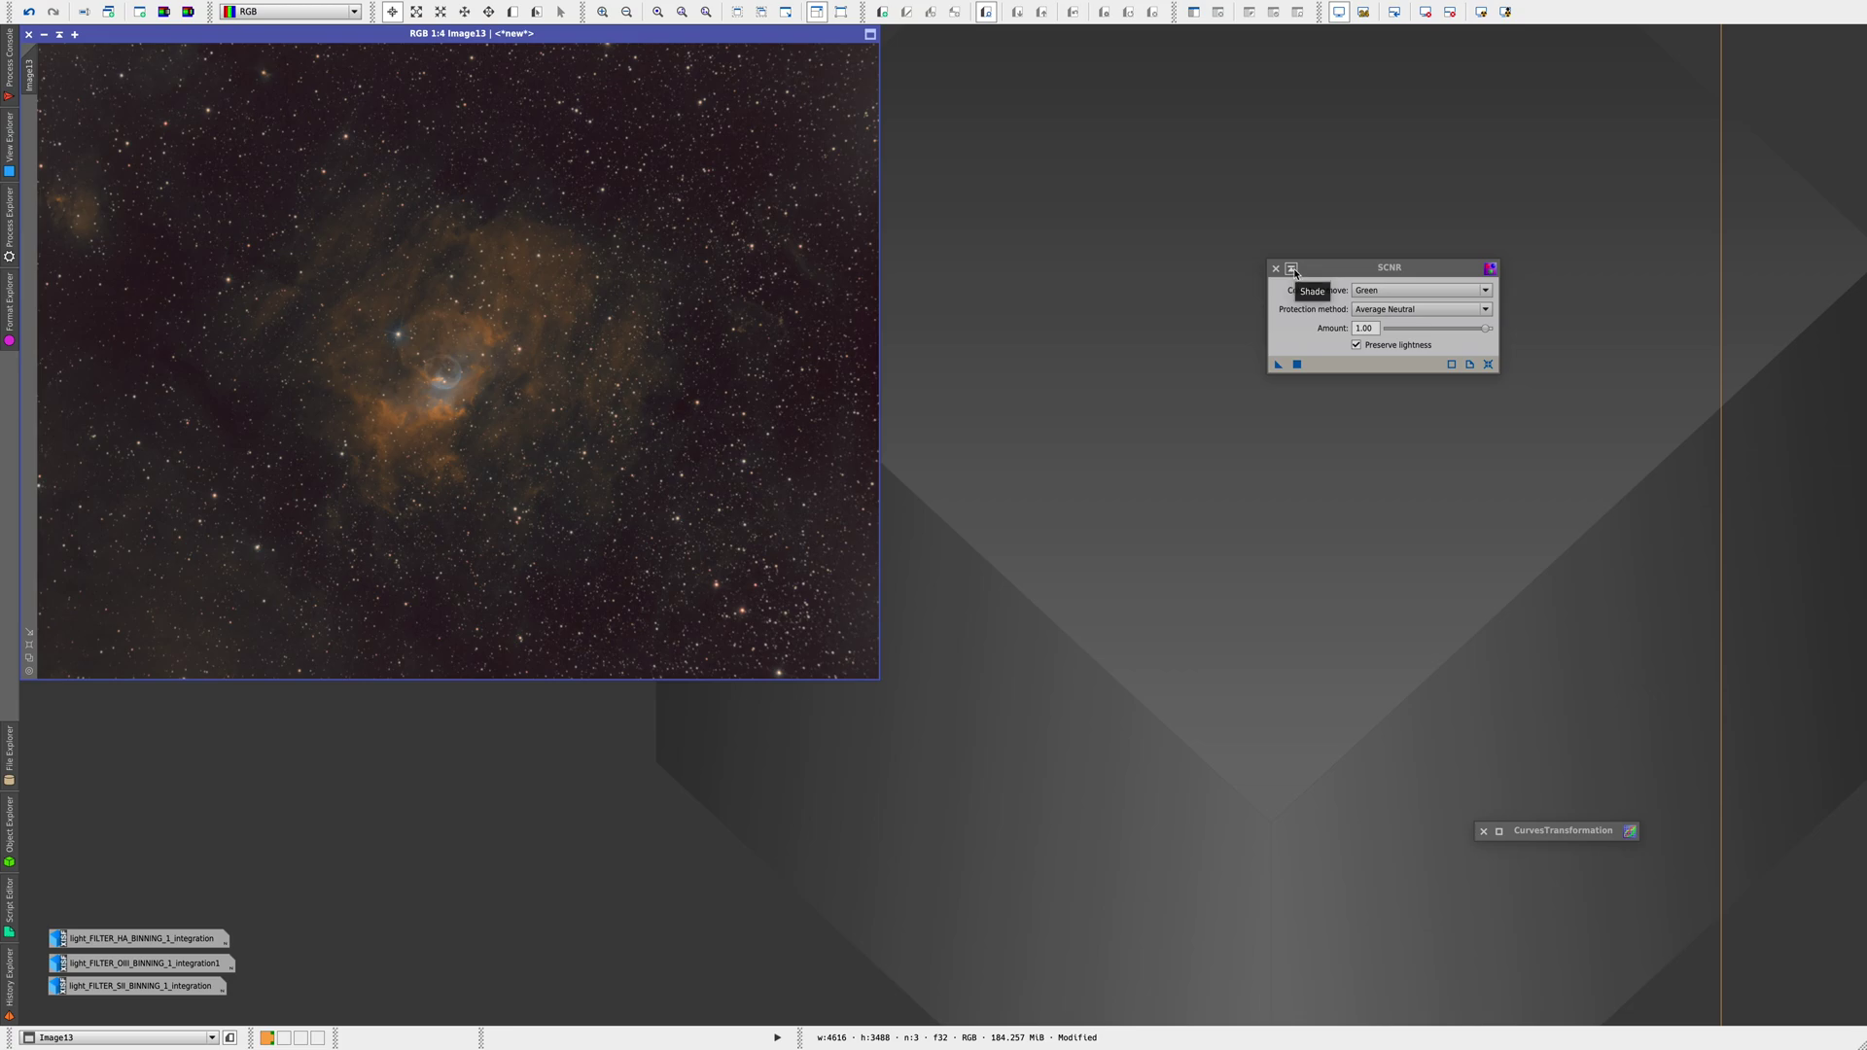
{"action": "right_click", "coordinate": [739, 329]}
{"action": "left_click", "coordinate": [783, 340]}
{"action": "left_click_drag", "start_coordinate": [1487, 330], "coordinate": [1449, 329]}
{"action": "left_click_drag", "start_coordinate": [1278, 364], "coordinate": [818, 320]}
Reset the SCNR Amount to 1.00, undo the 0.61 result, and apply at full strength
{"action": "left_click_drag", "start_coordinate": [1445, 334], "coordinate": [1534, 334]}
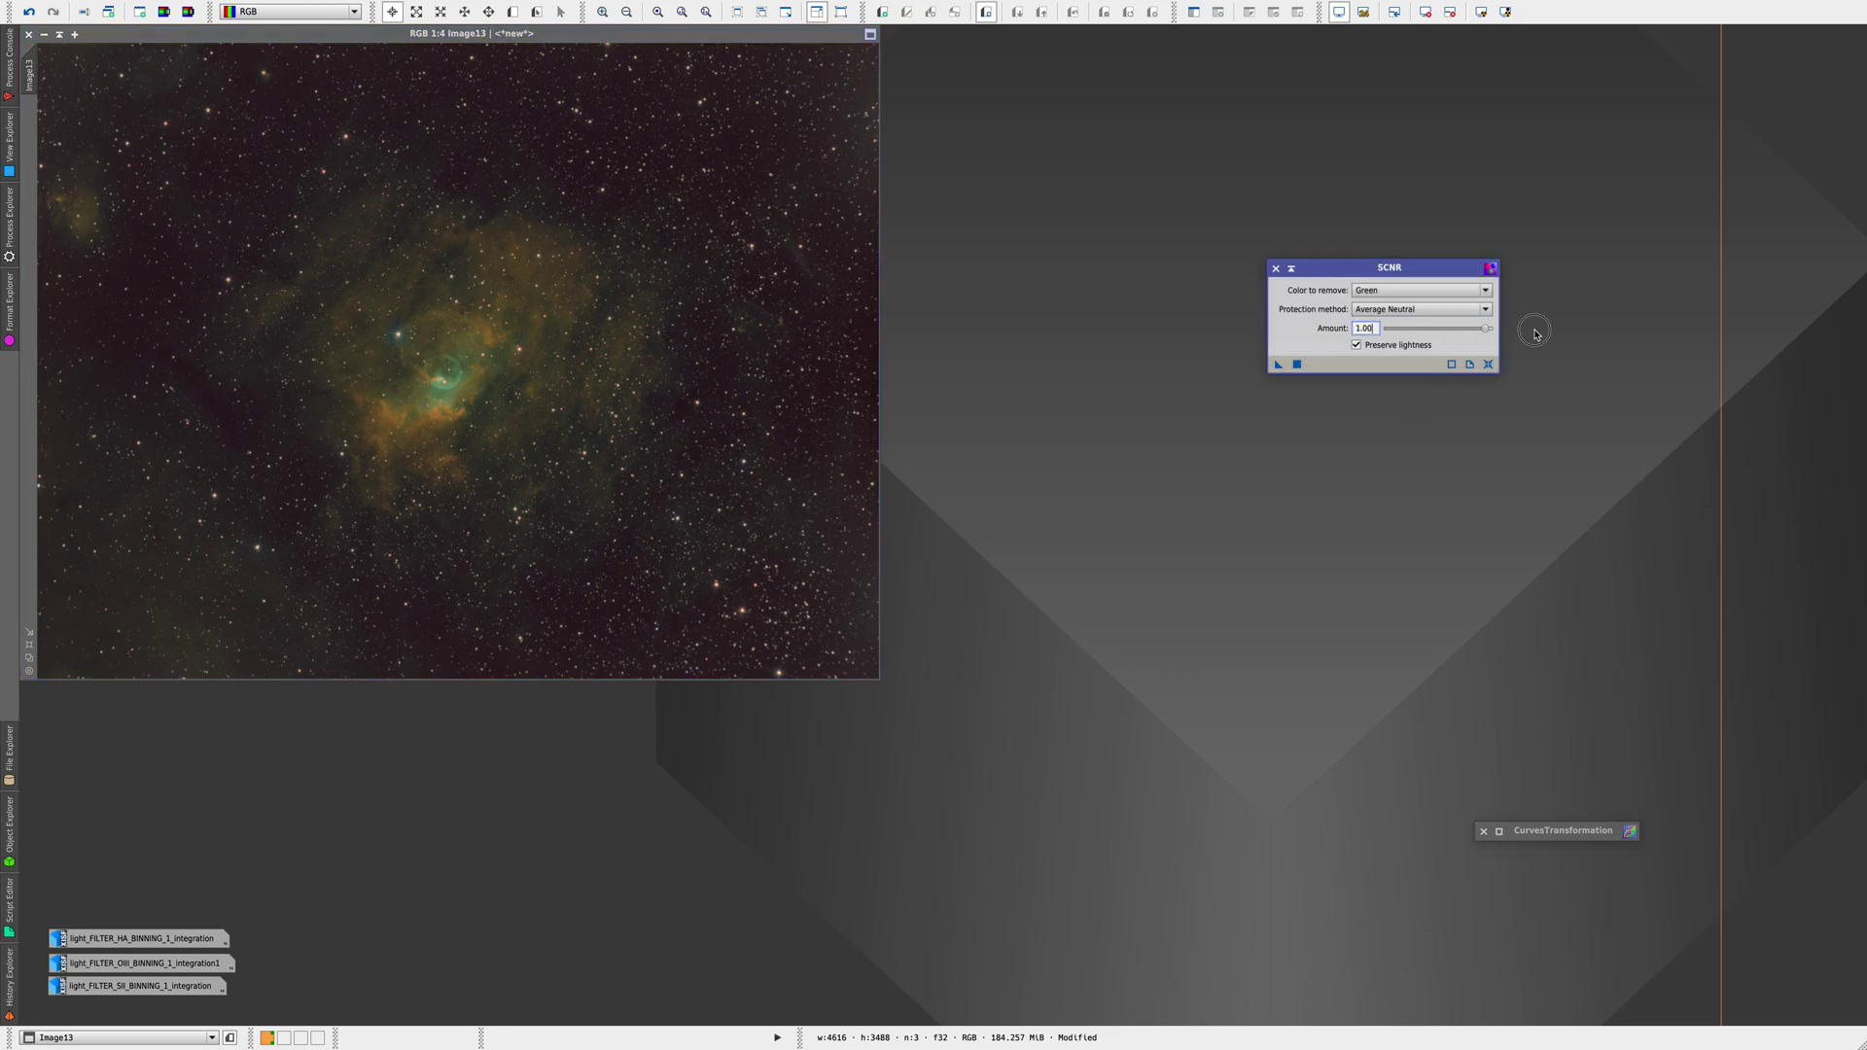
{"action": "right_click", "coordinate": [766, 347]}
{"action": "left_click", "coordinate": [831, 363]}
{"action": "right_click", "coordinate": [820, 369]}
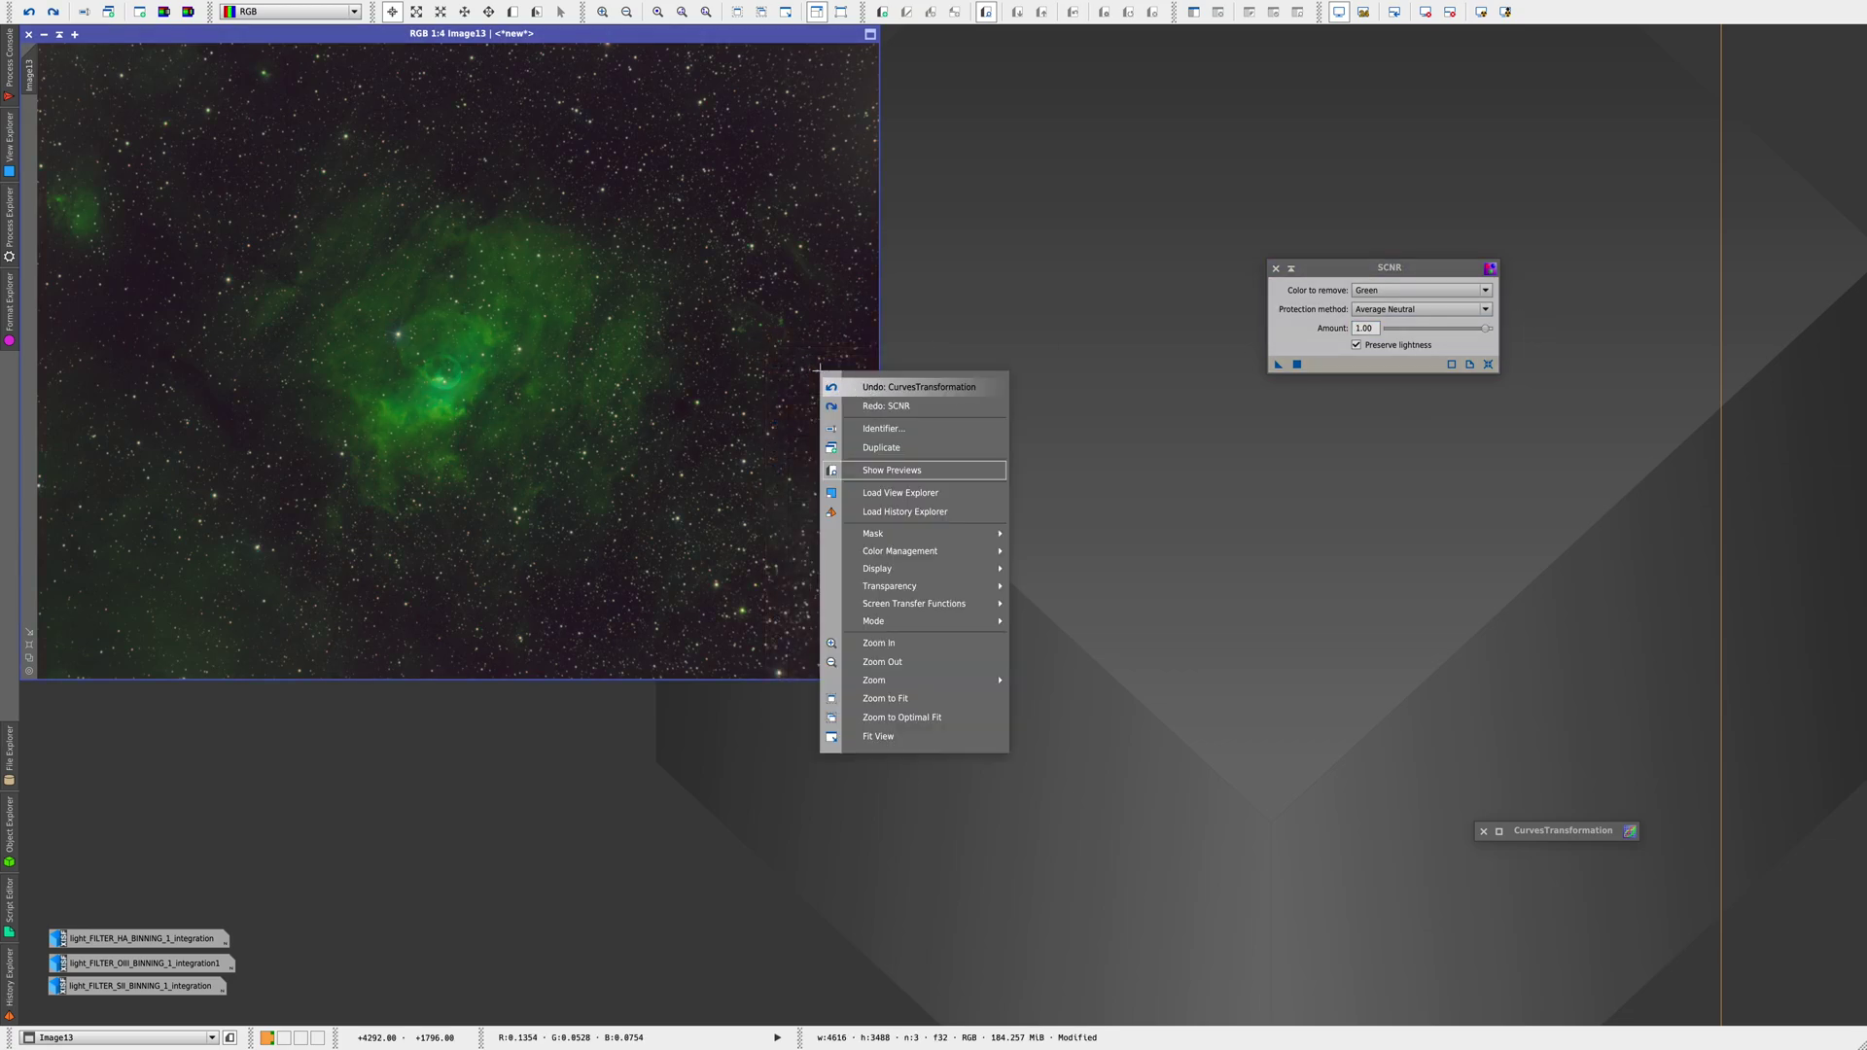
{"action": "key", "text": "Escape"}
{"action": "left_click", "coordinate": [1297, 364]}
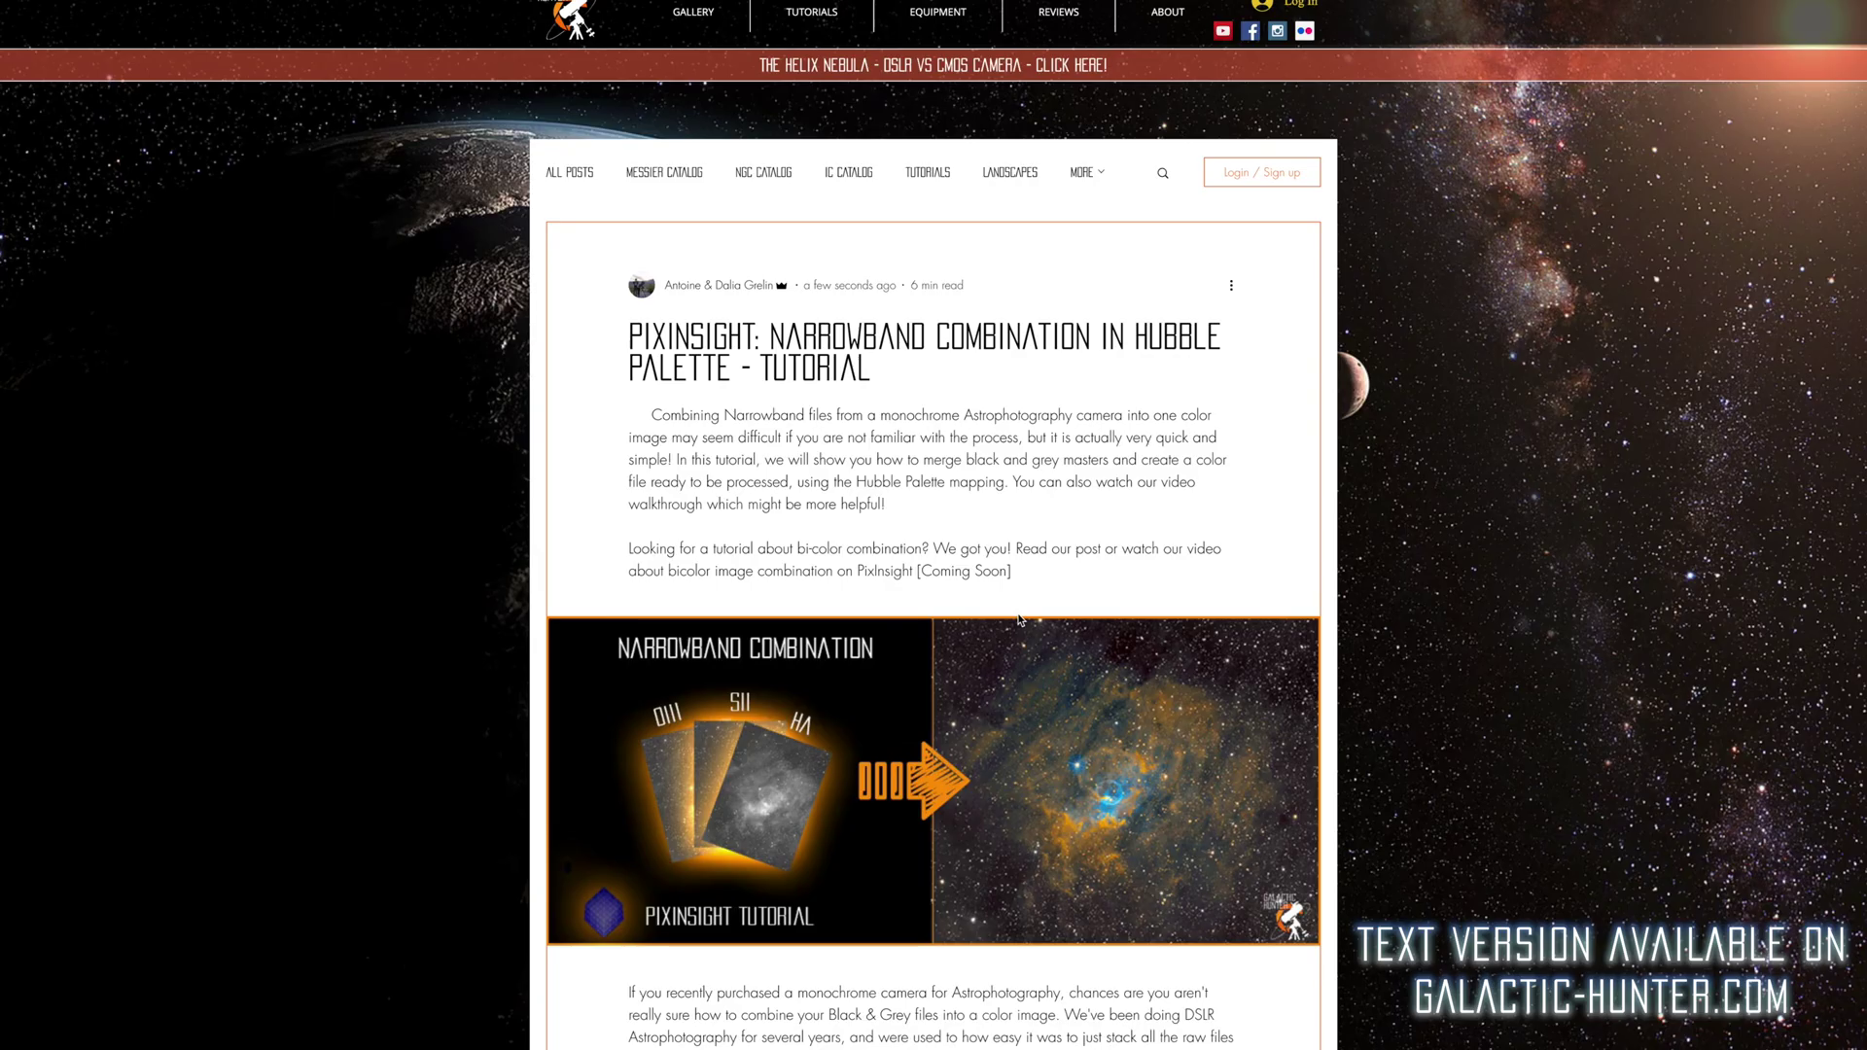
Scroll the Galactic Hunter tutorial past the SCNR and Curves Transformation steps to Tutorial Video
{"action": "scroll", "coordinate": [1017, 614], "scroll_direction": "down", "scroll_amount": 7}
{"action": "scroll", "coordinate": [1017, 615], "scroll_direction": "down", "scroll_amount": 14}
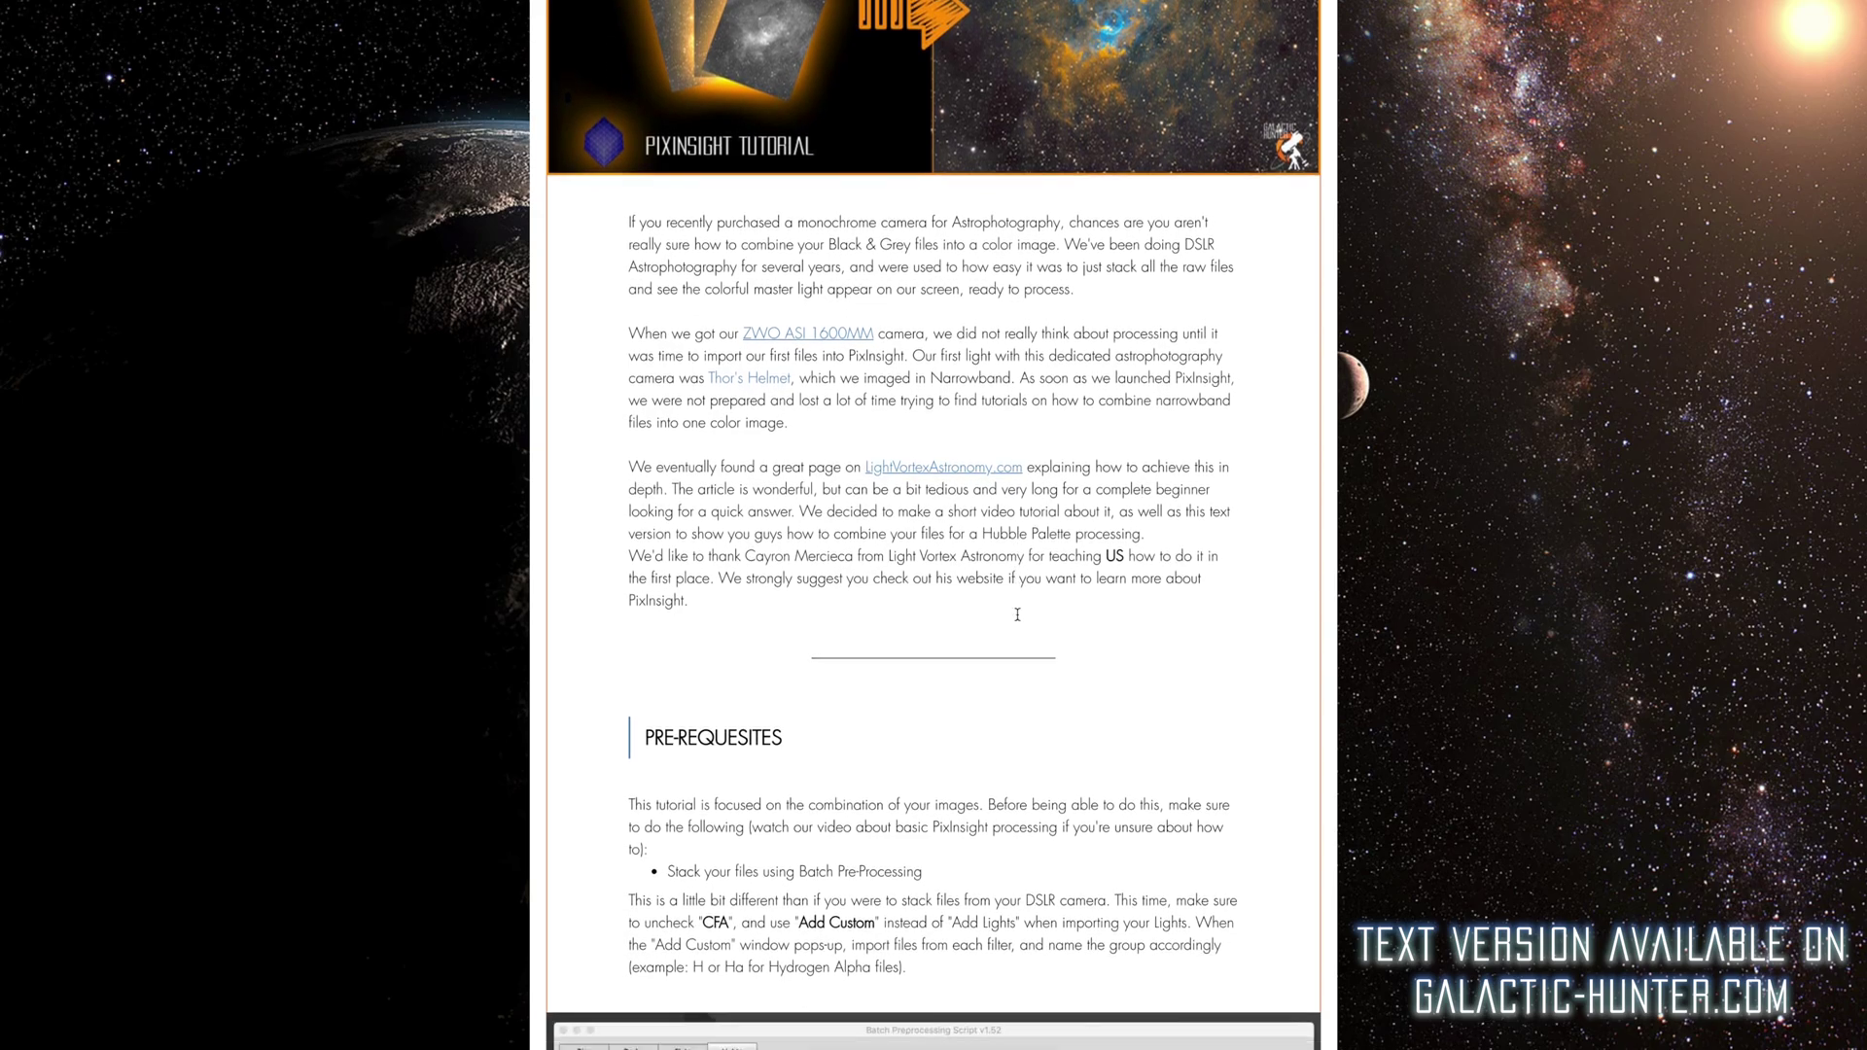
{"action": "scroll", "coordinate": [1017, 615], "scroll_direction": "down", "scroll_amount": 15}
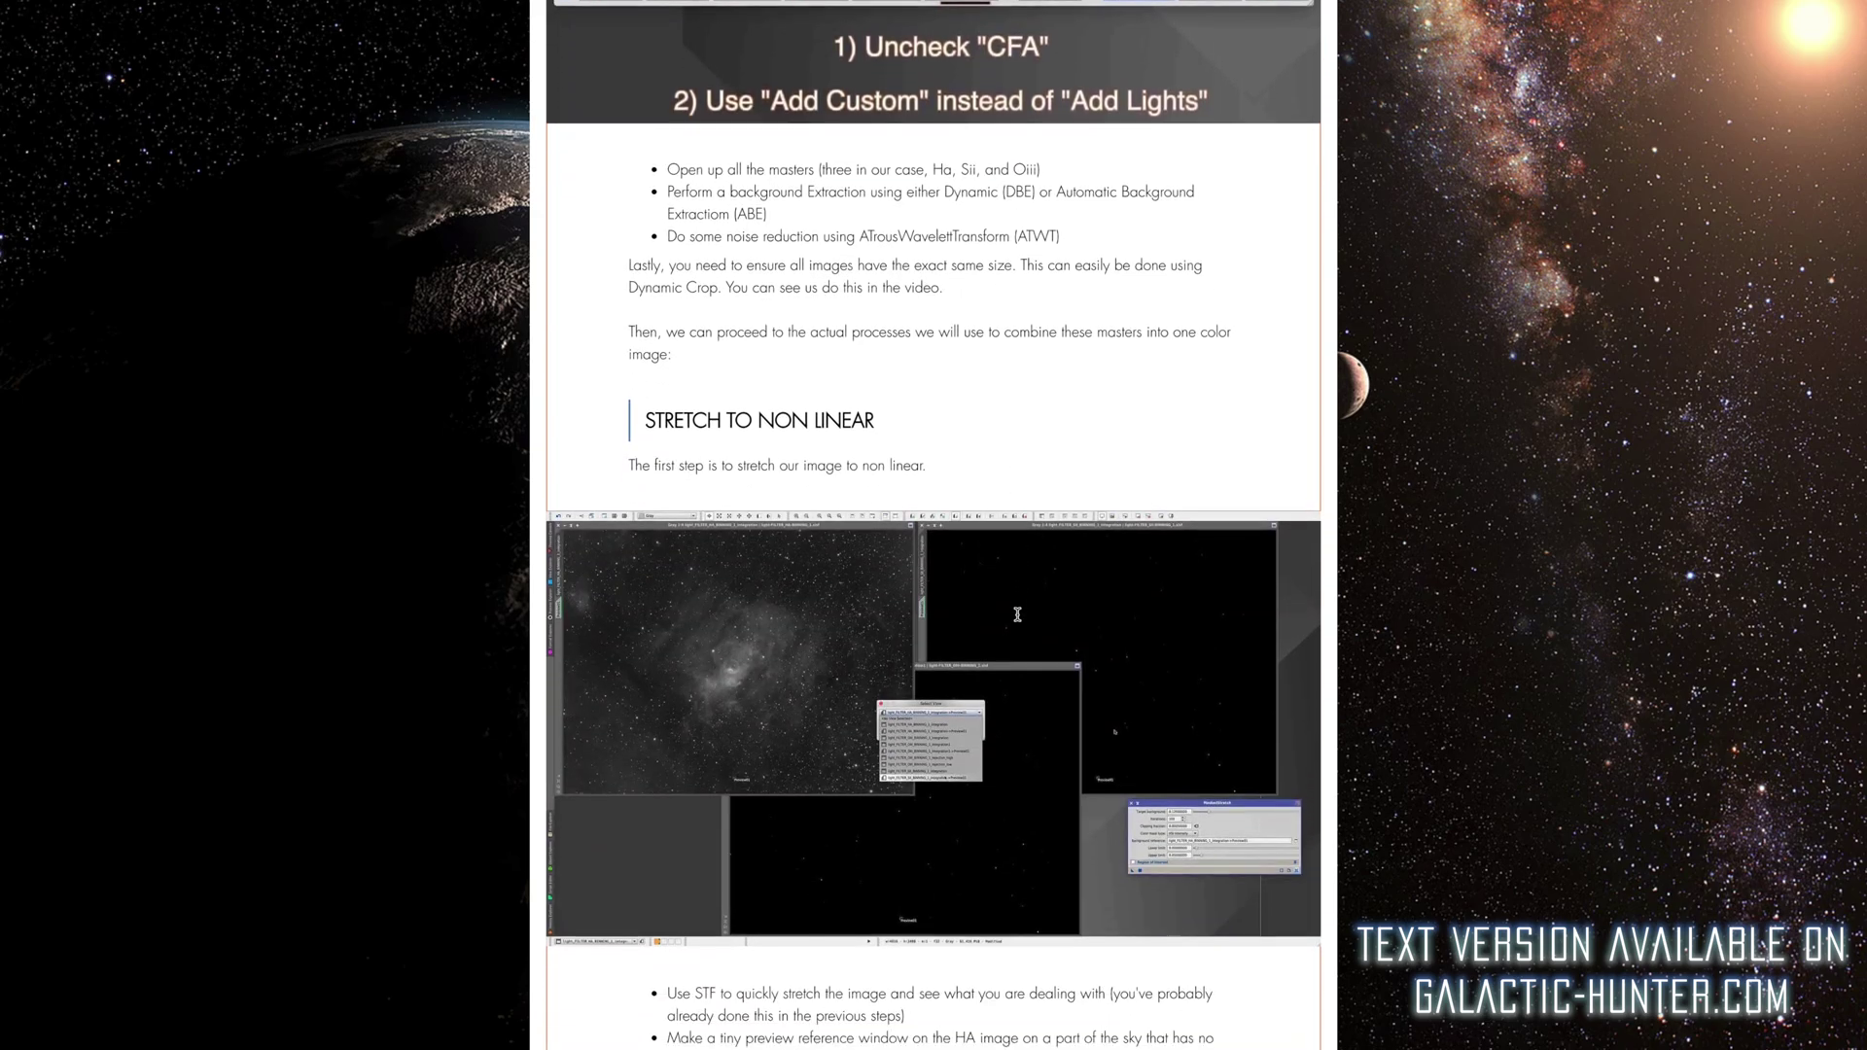
{"action": "scroll", "coordinate": [1017, 614], "scroll_direction": "down", "scroll_amount": 14}
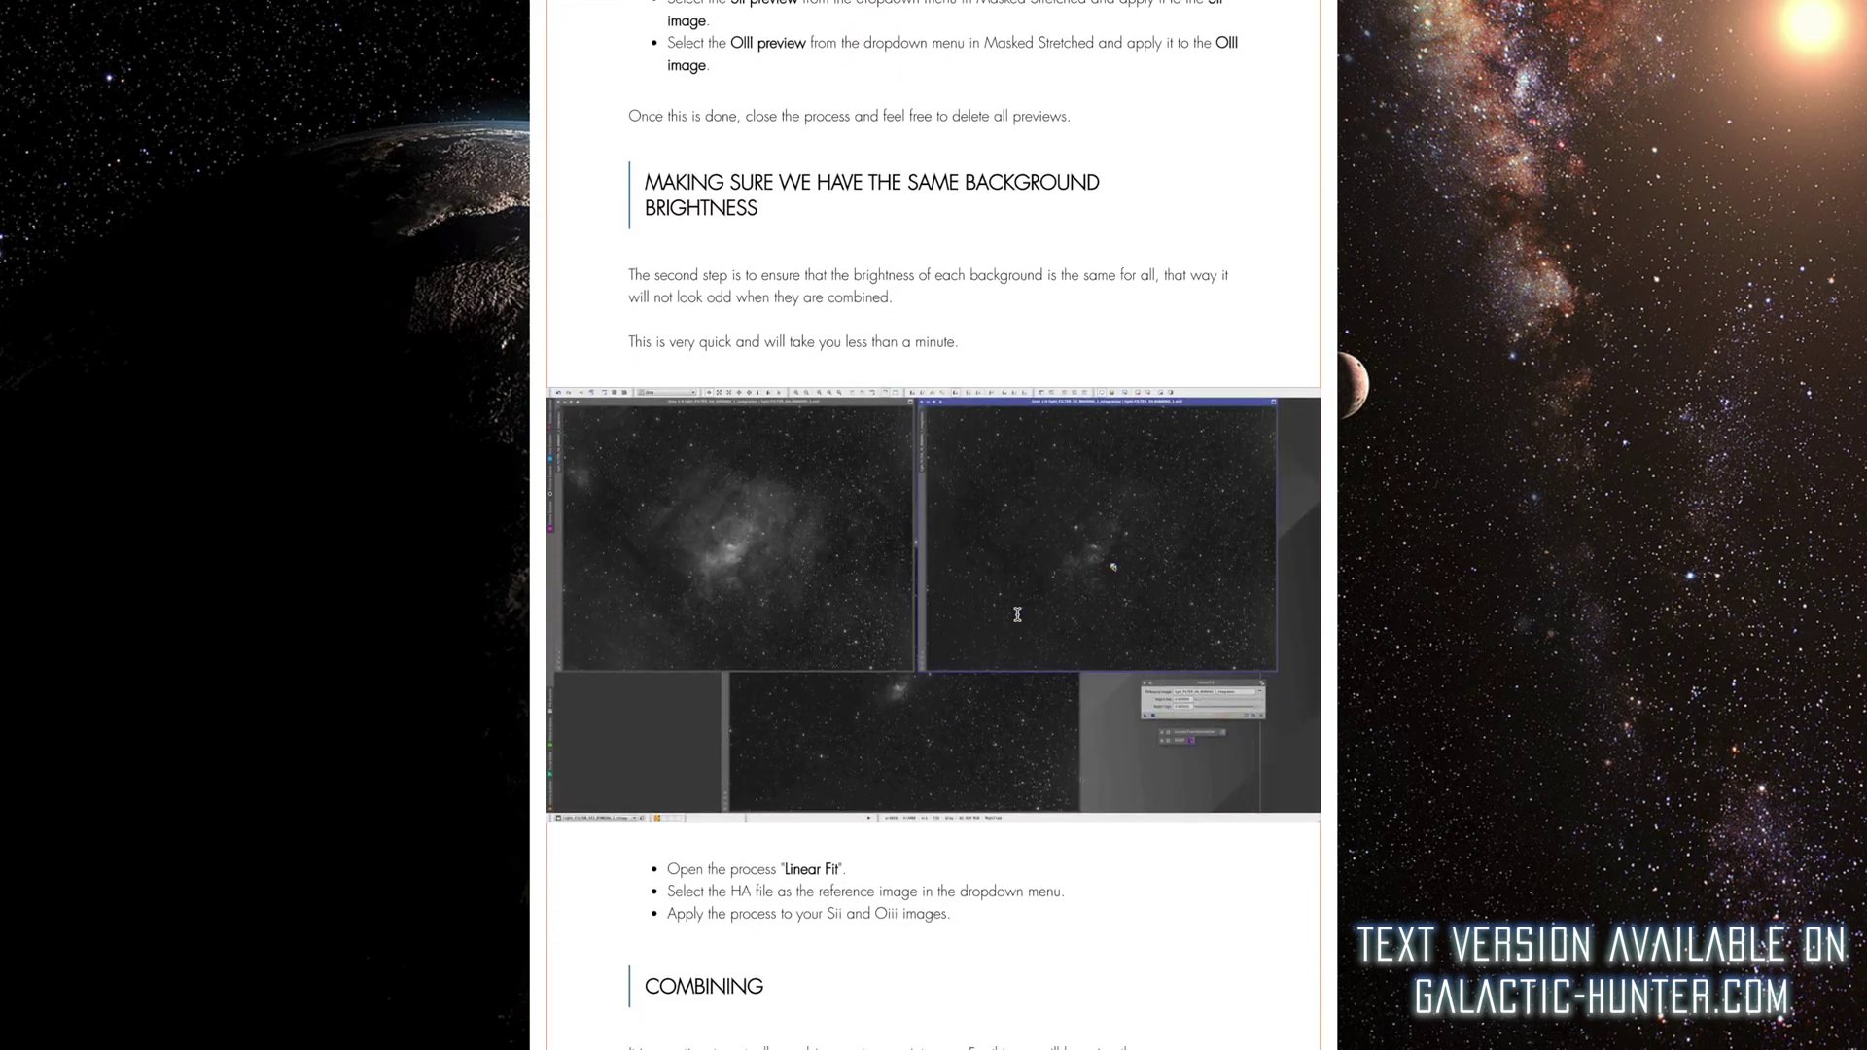
{"action": "scroll", "coordinate": [1017, 615], "scroll_direction": "down", "scroll_amount": 14}
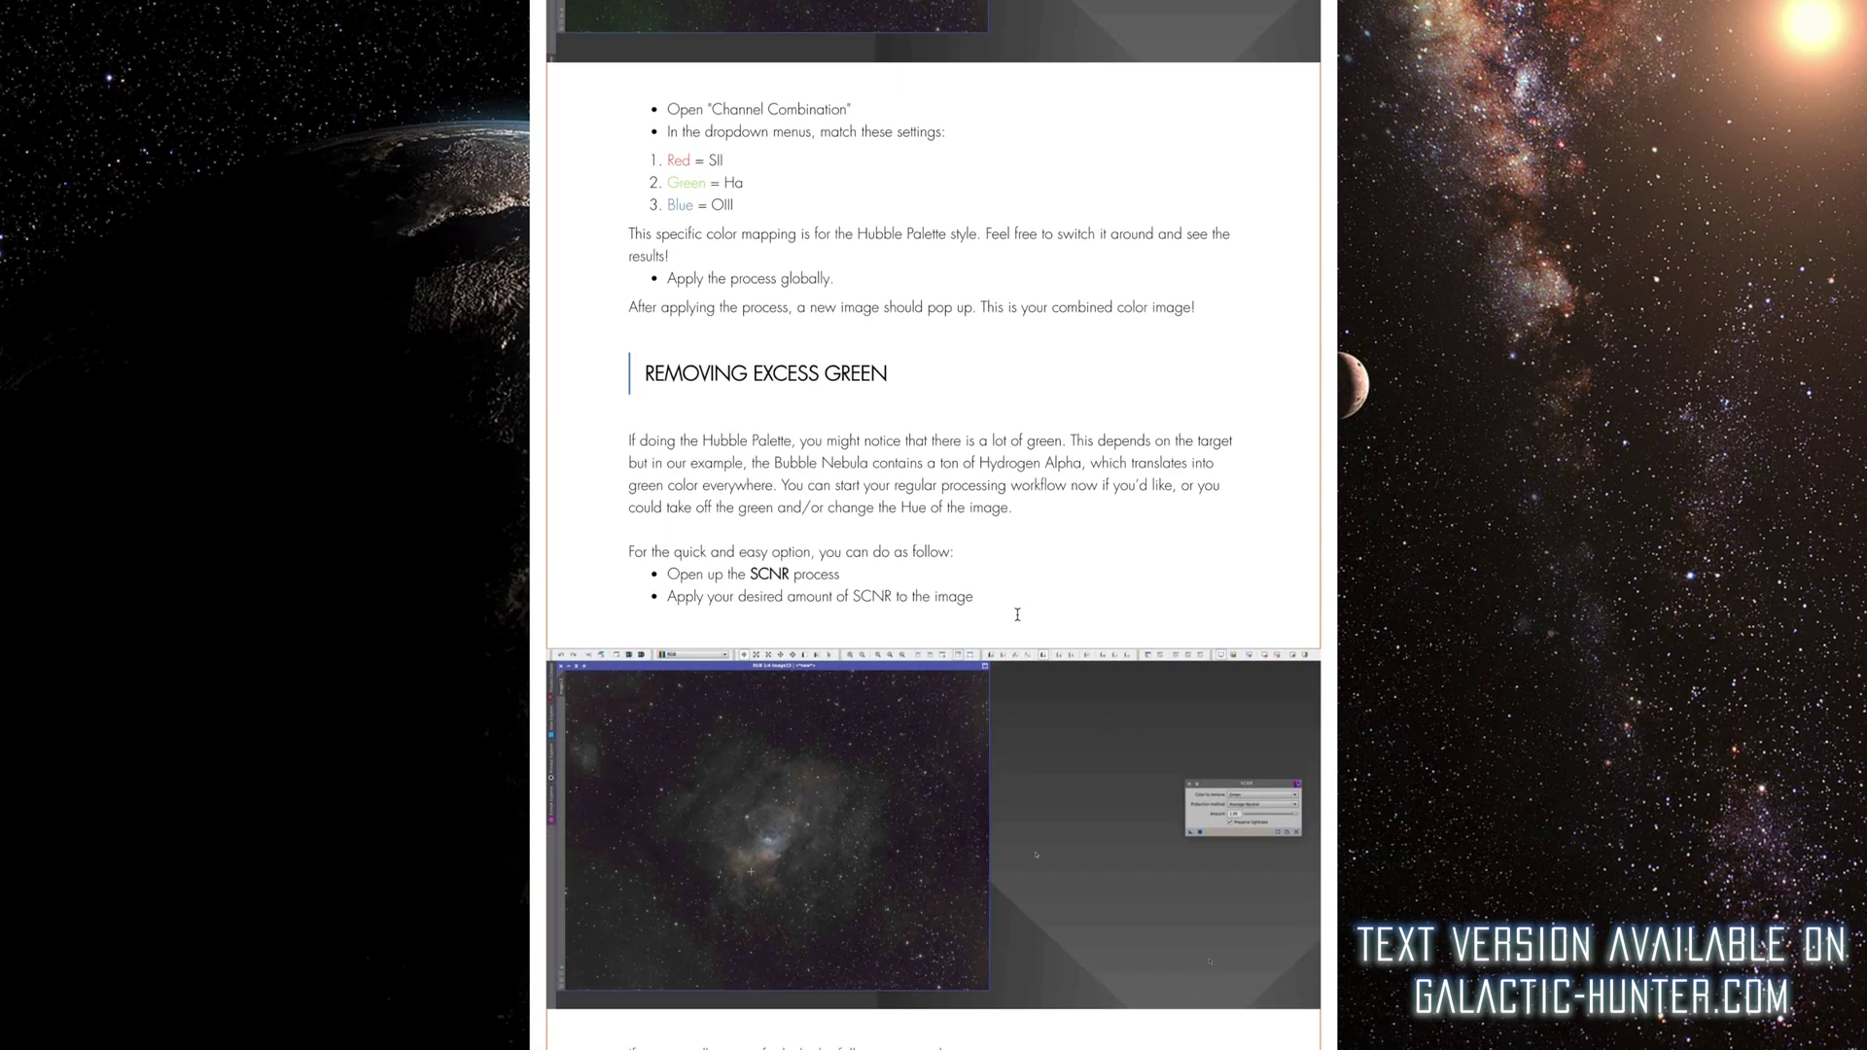
{"action": "scroll", "coordinate": [1017, 614], "scroll_direction": "down", "scroll_amount": 4}
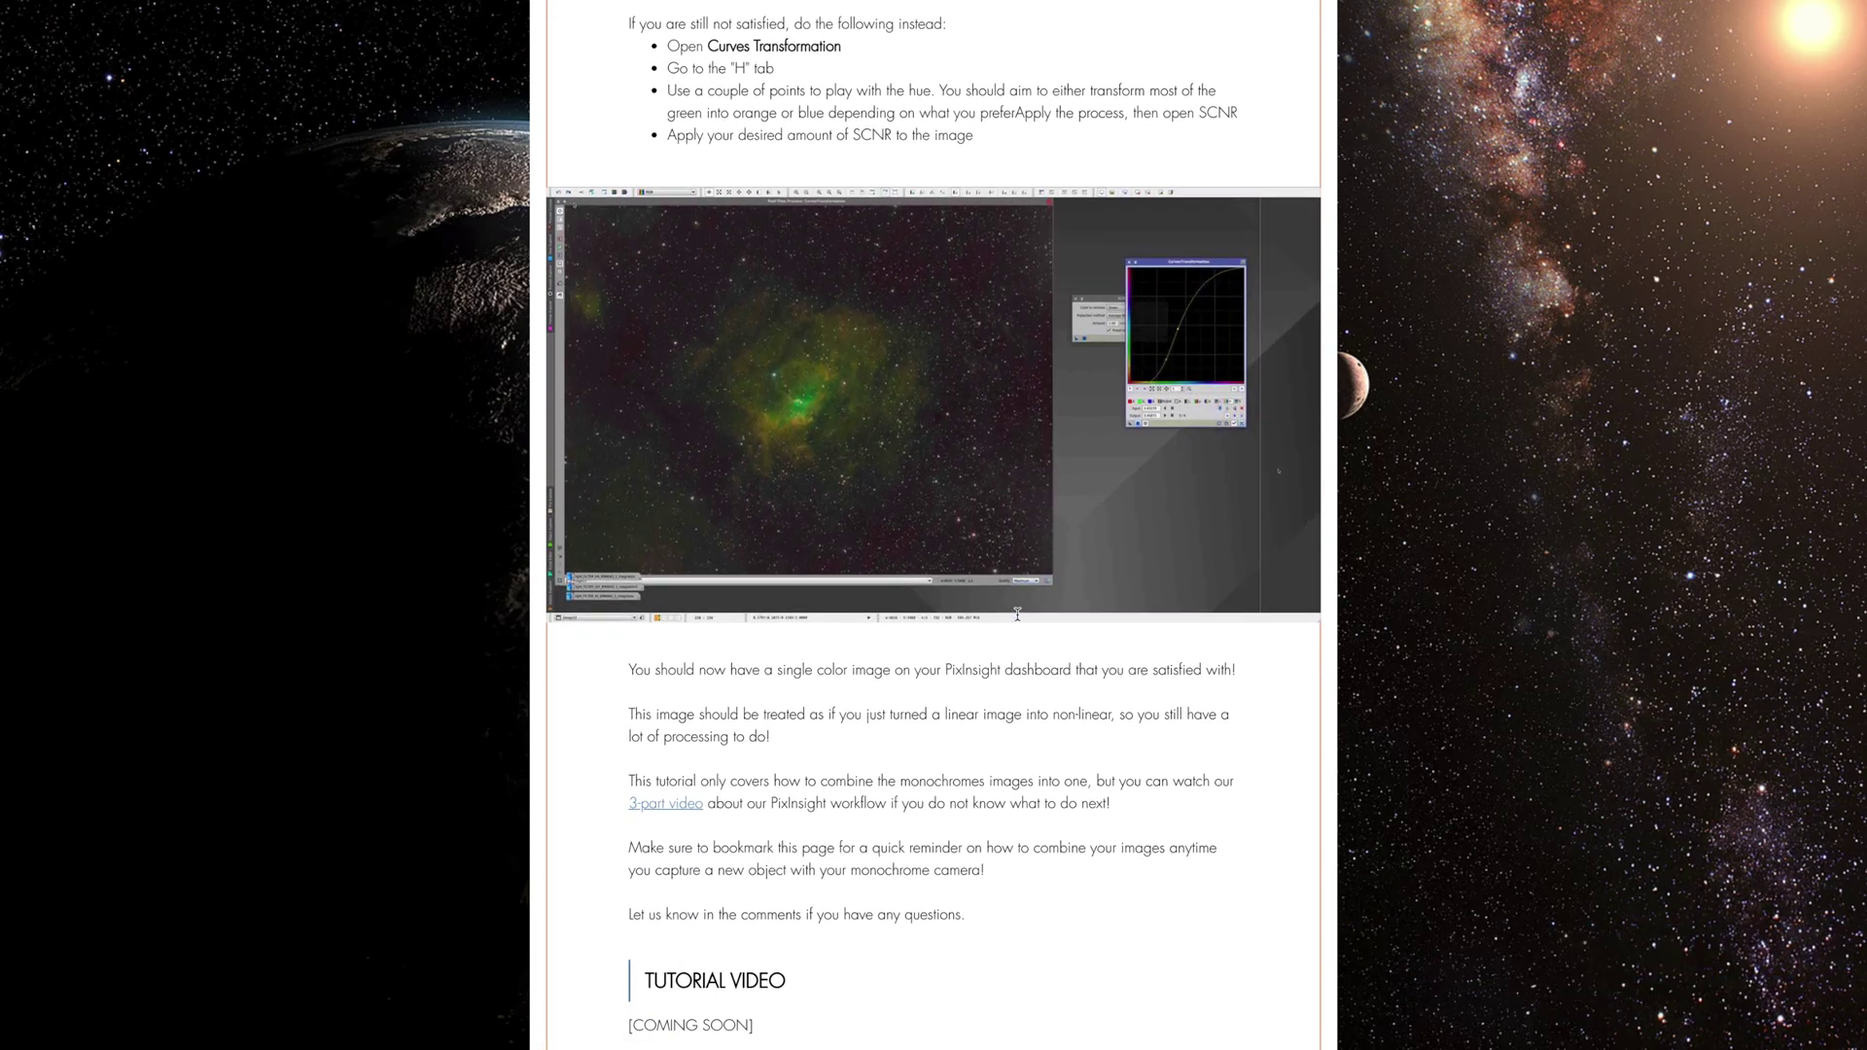